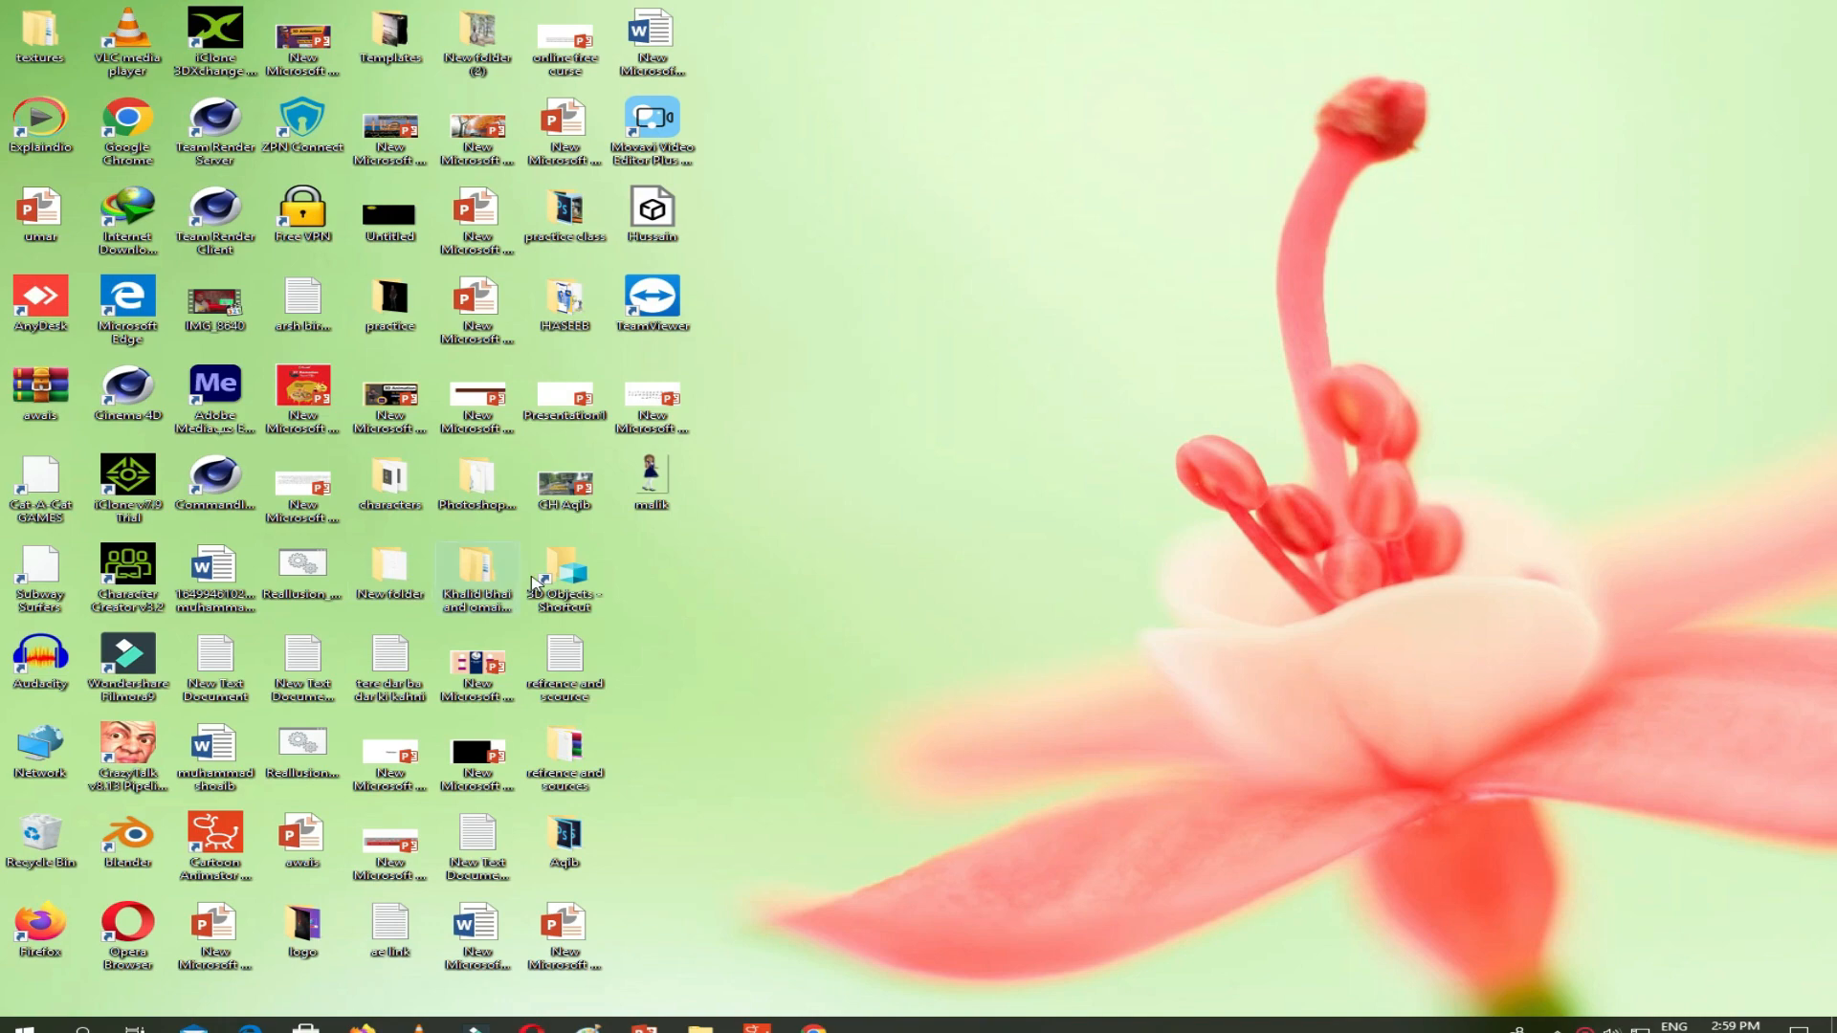
# Launch Photoshop from the PhotoshopPortable application in the desktop's Photoshop folder and minimize the folder window.
pyautogui.doubleClick(478, 493)
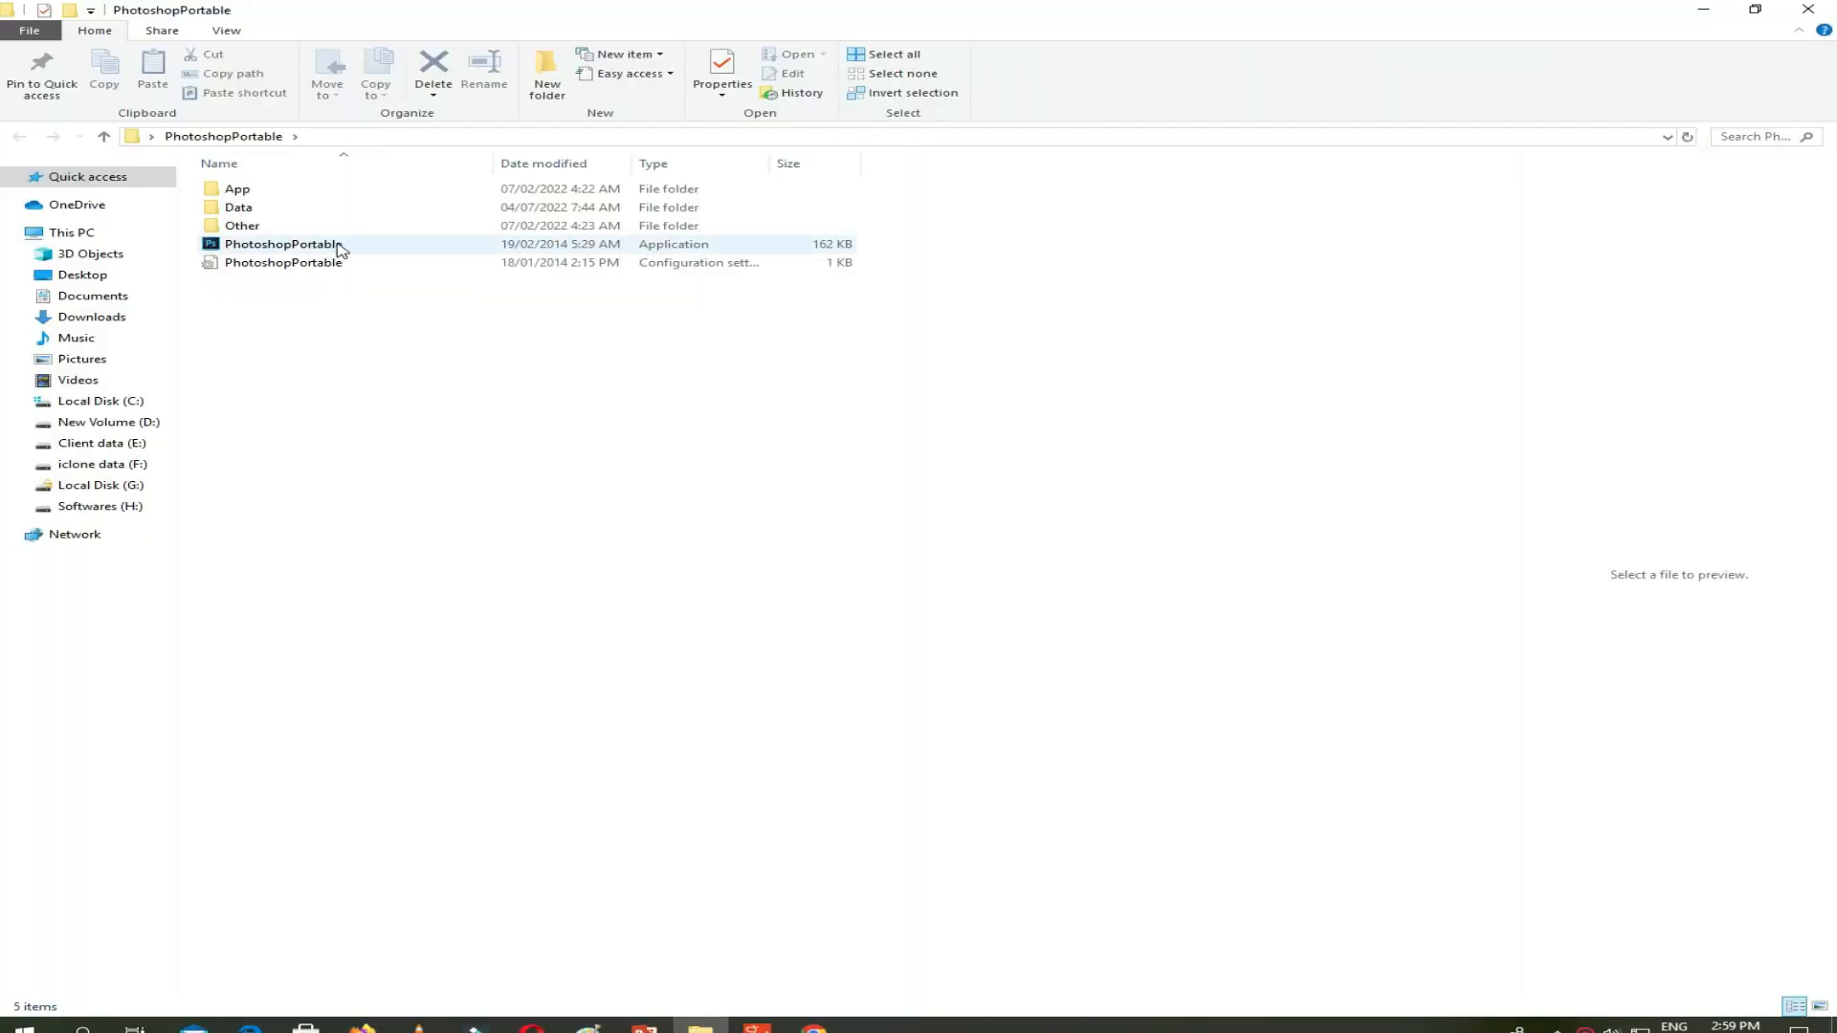
pyautogui.click(360, 247)
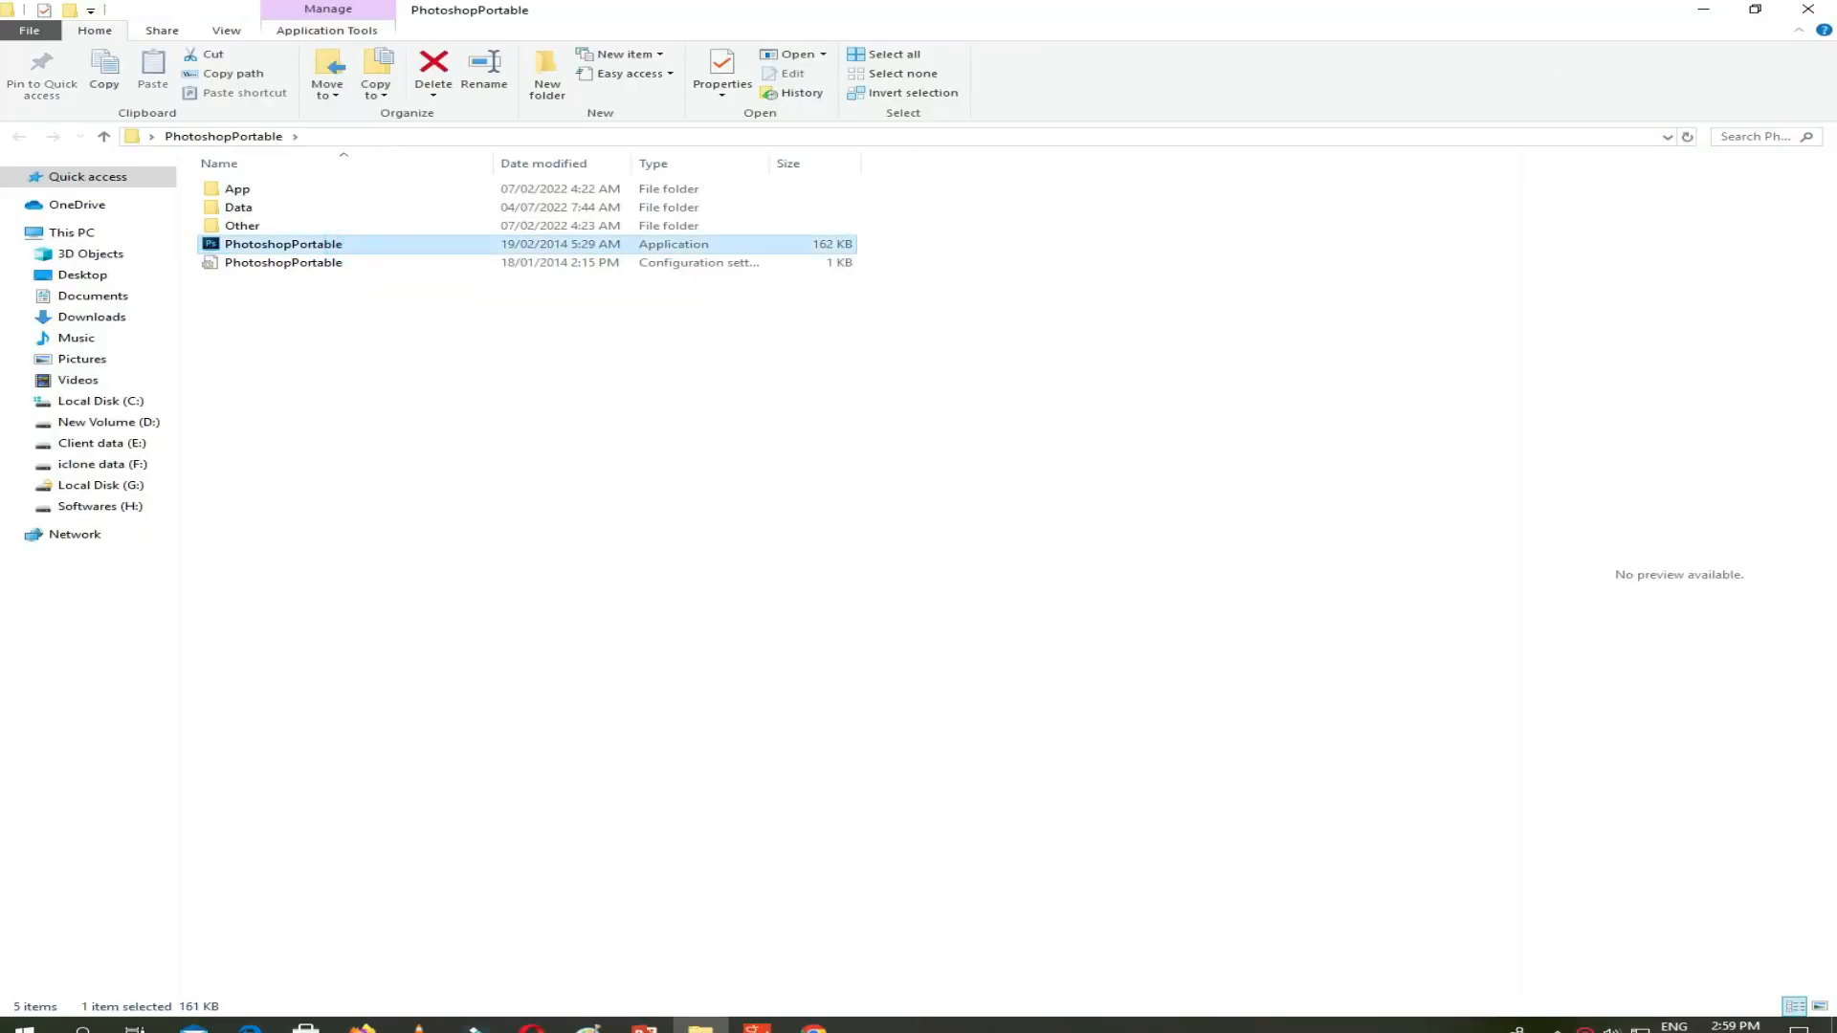
pyautogui.click(1704, 14)
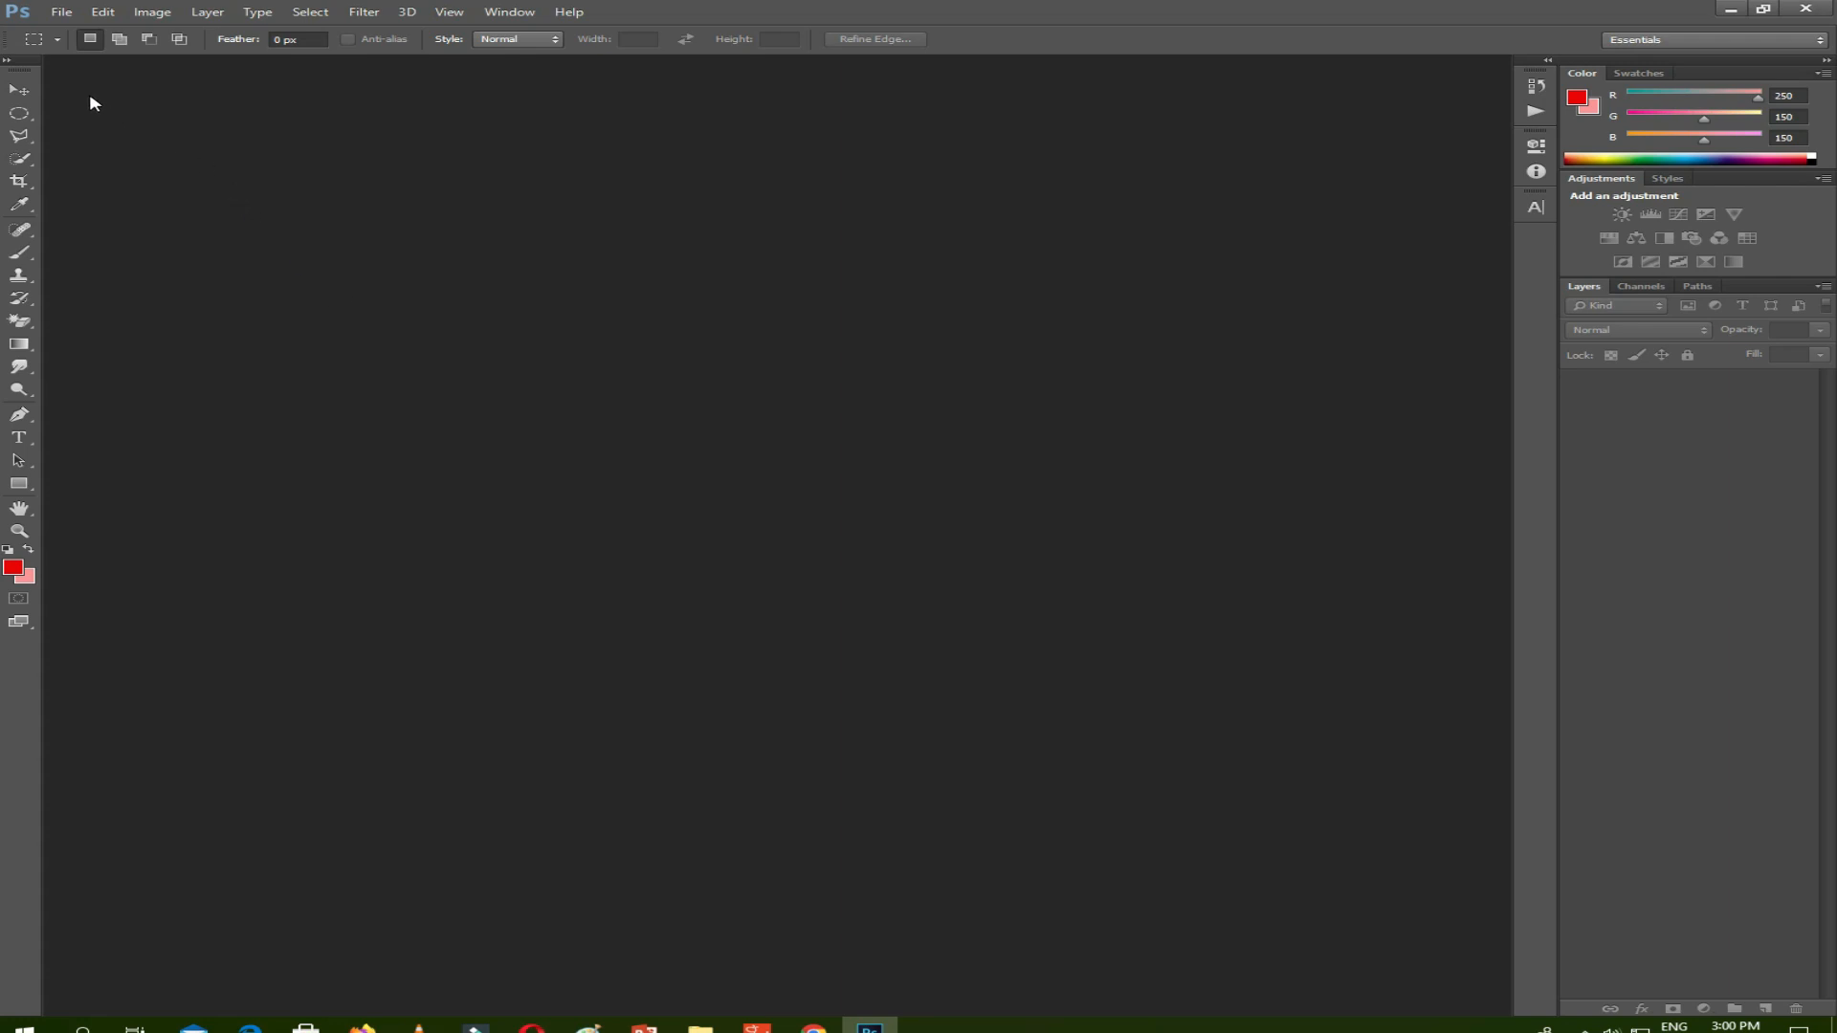
pyautogui.click(63, 13)
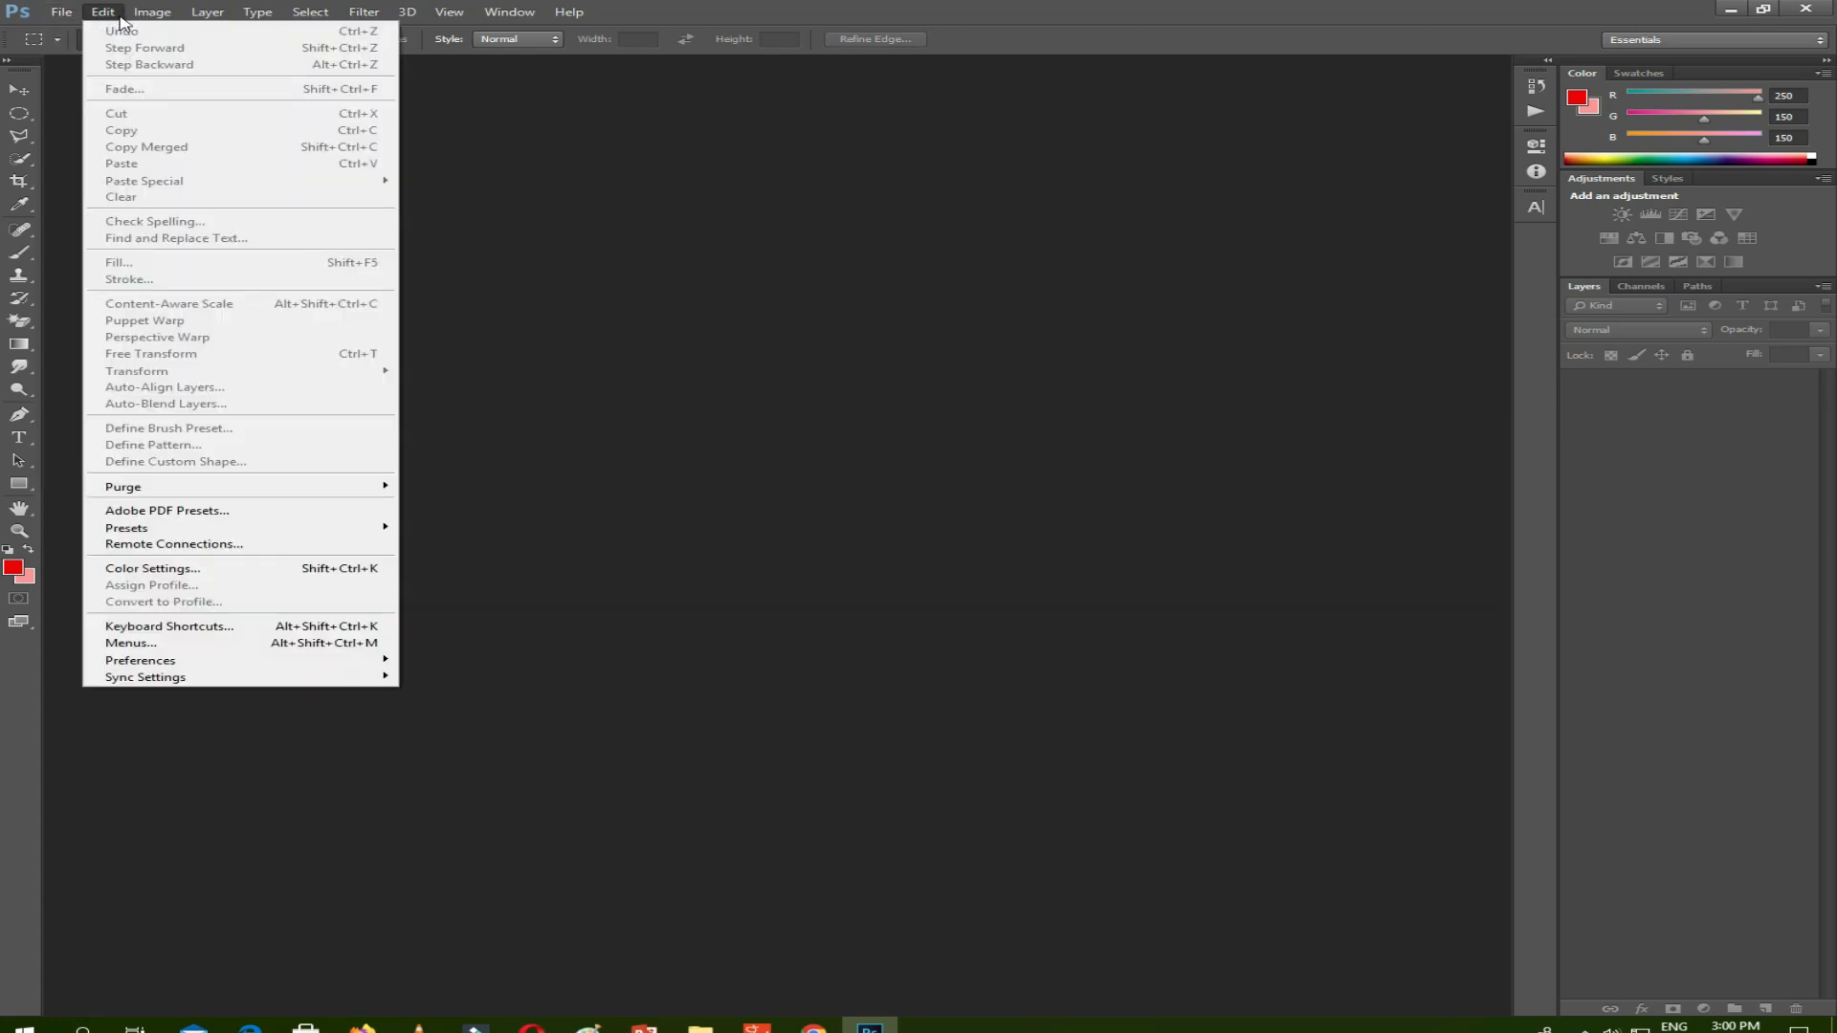
pyautogui.moveTo(254, 19)
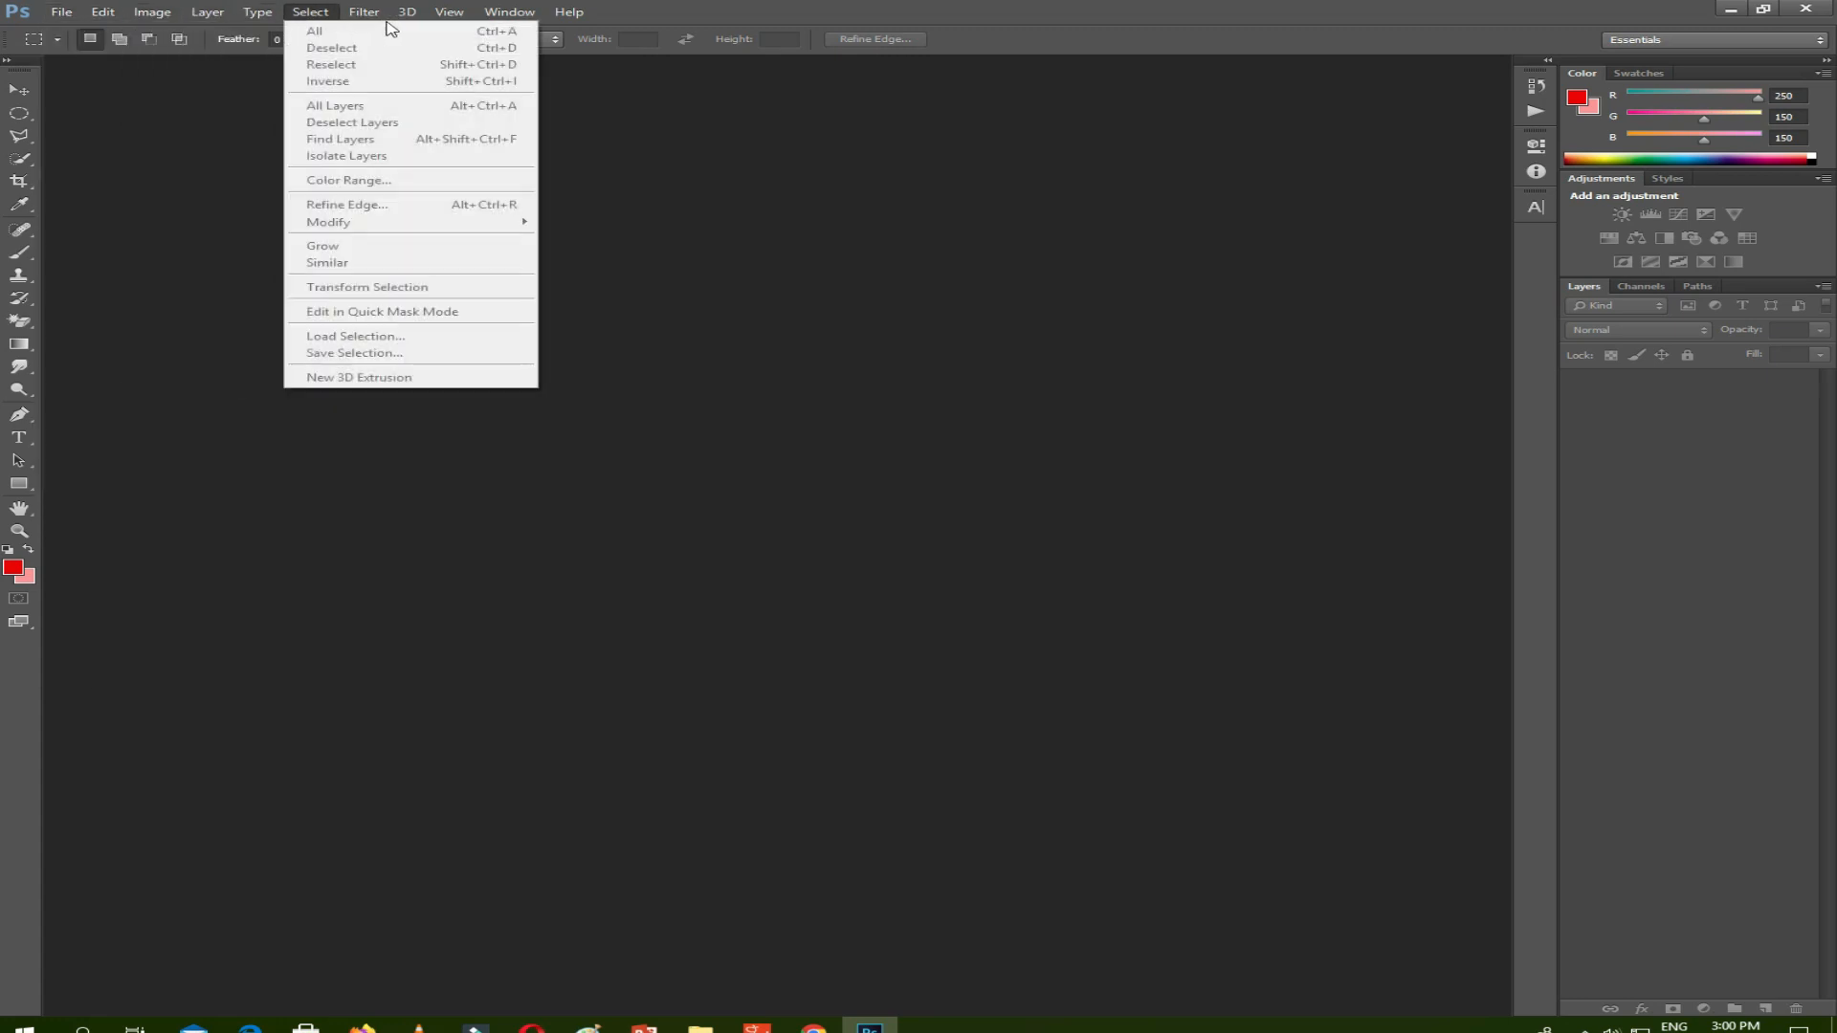
pyautogui.moveTo(473, 23)
pyautogui.moveTo(63, 23)
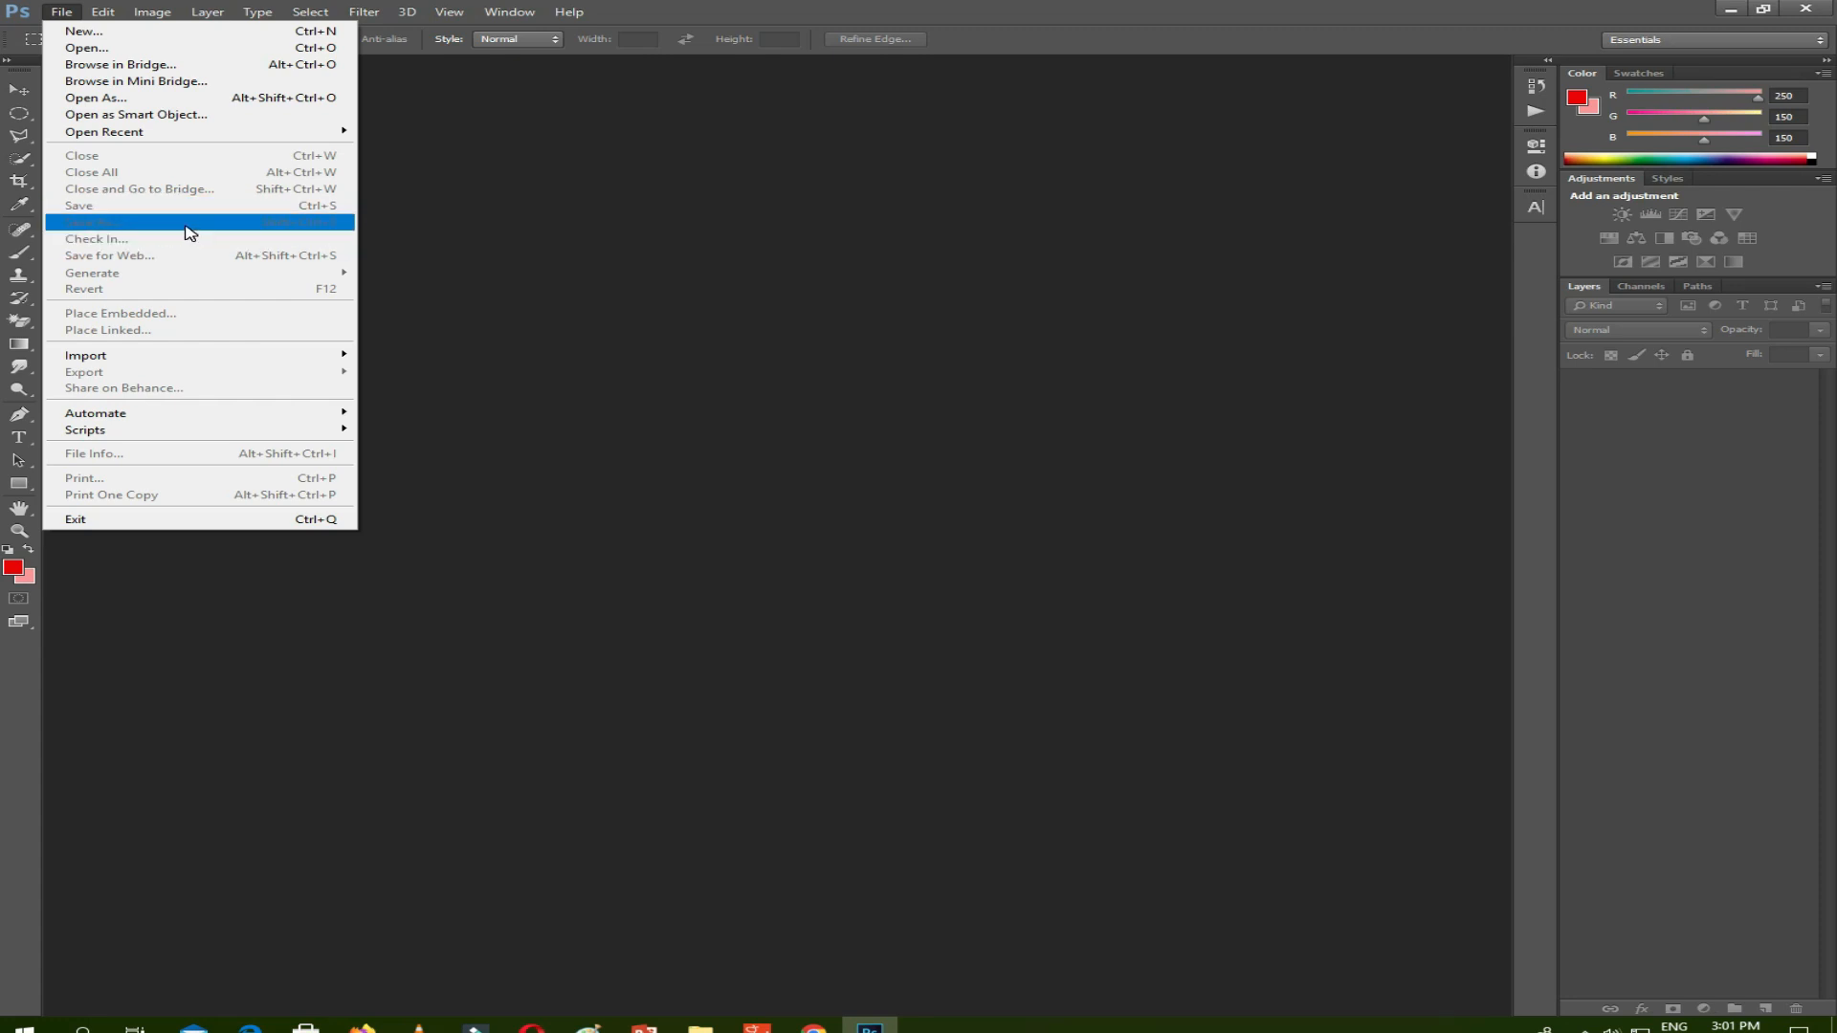
pyautogui.click(528, 145)
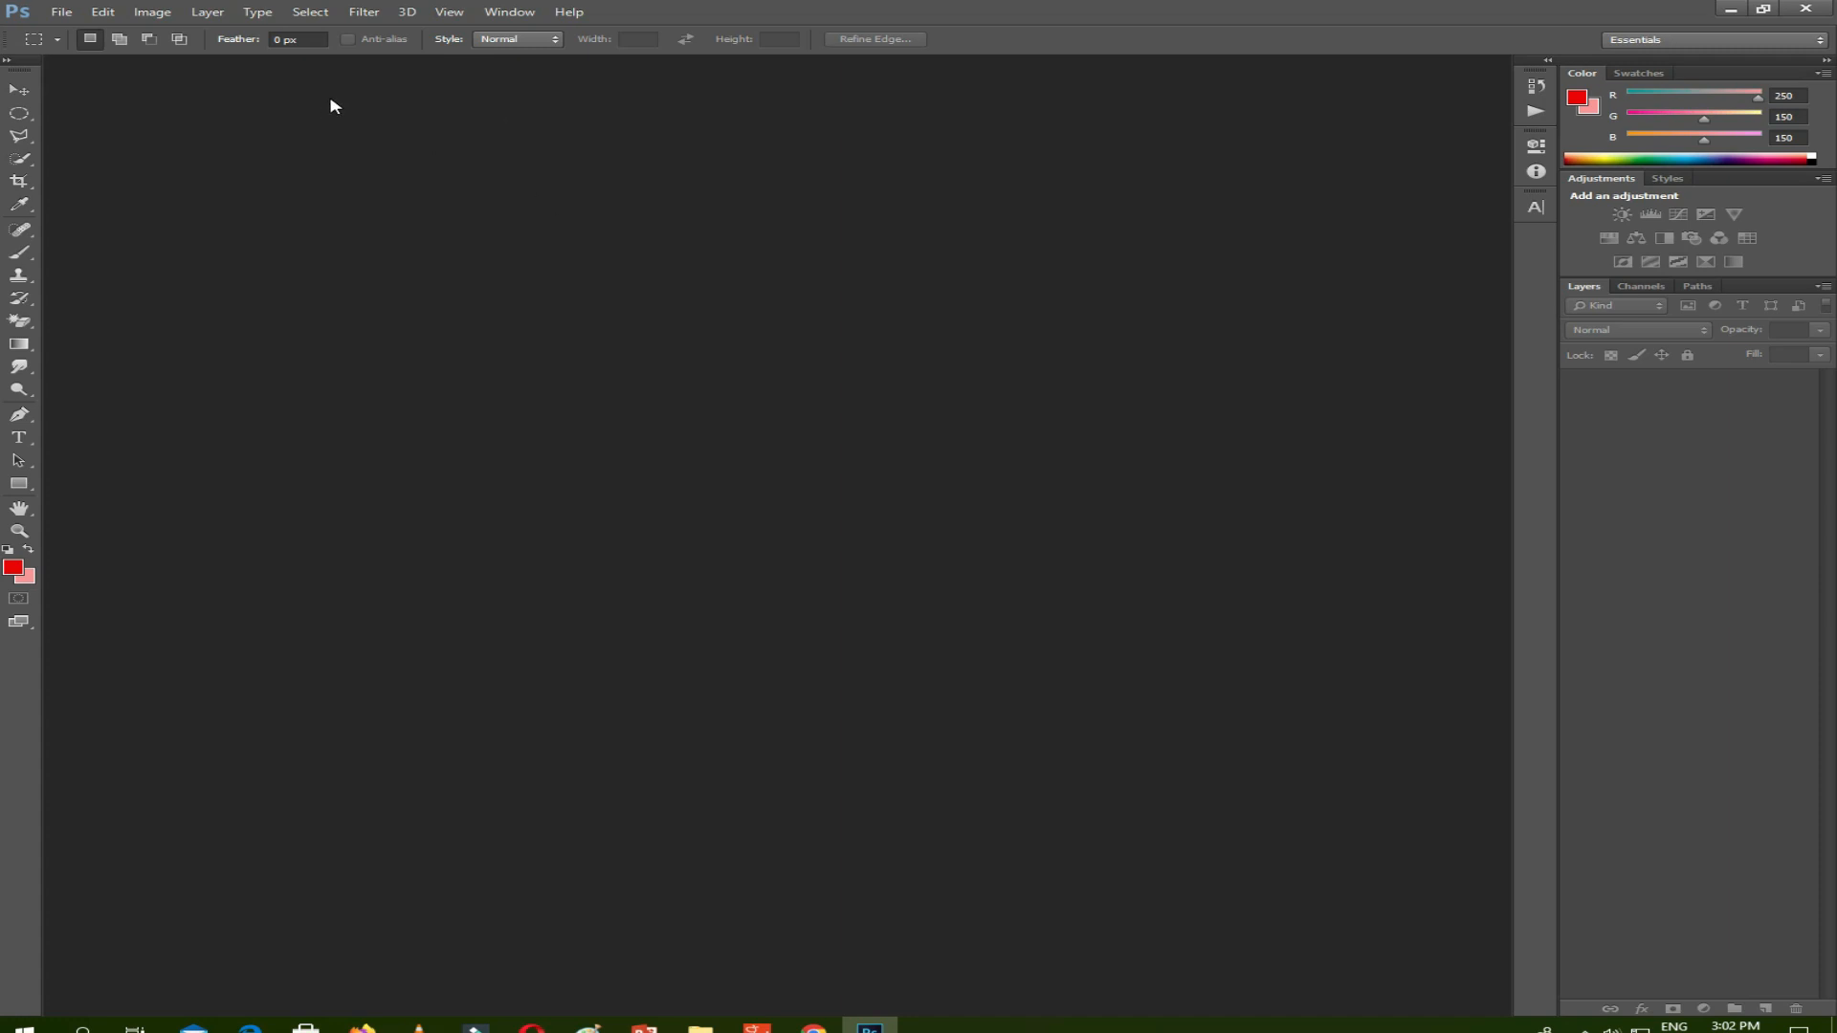
pyautogui.click(509, 12)
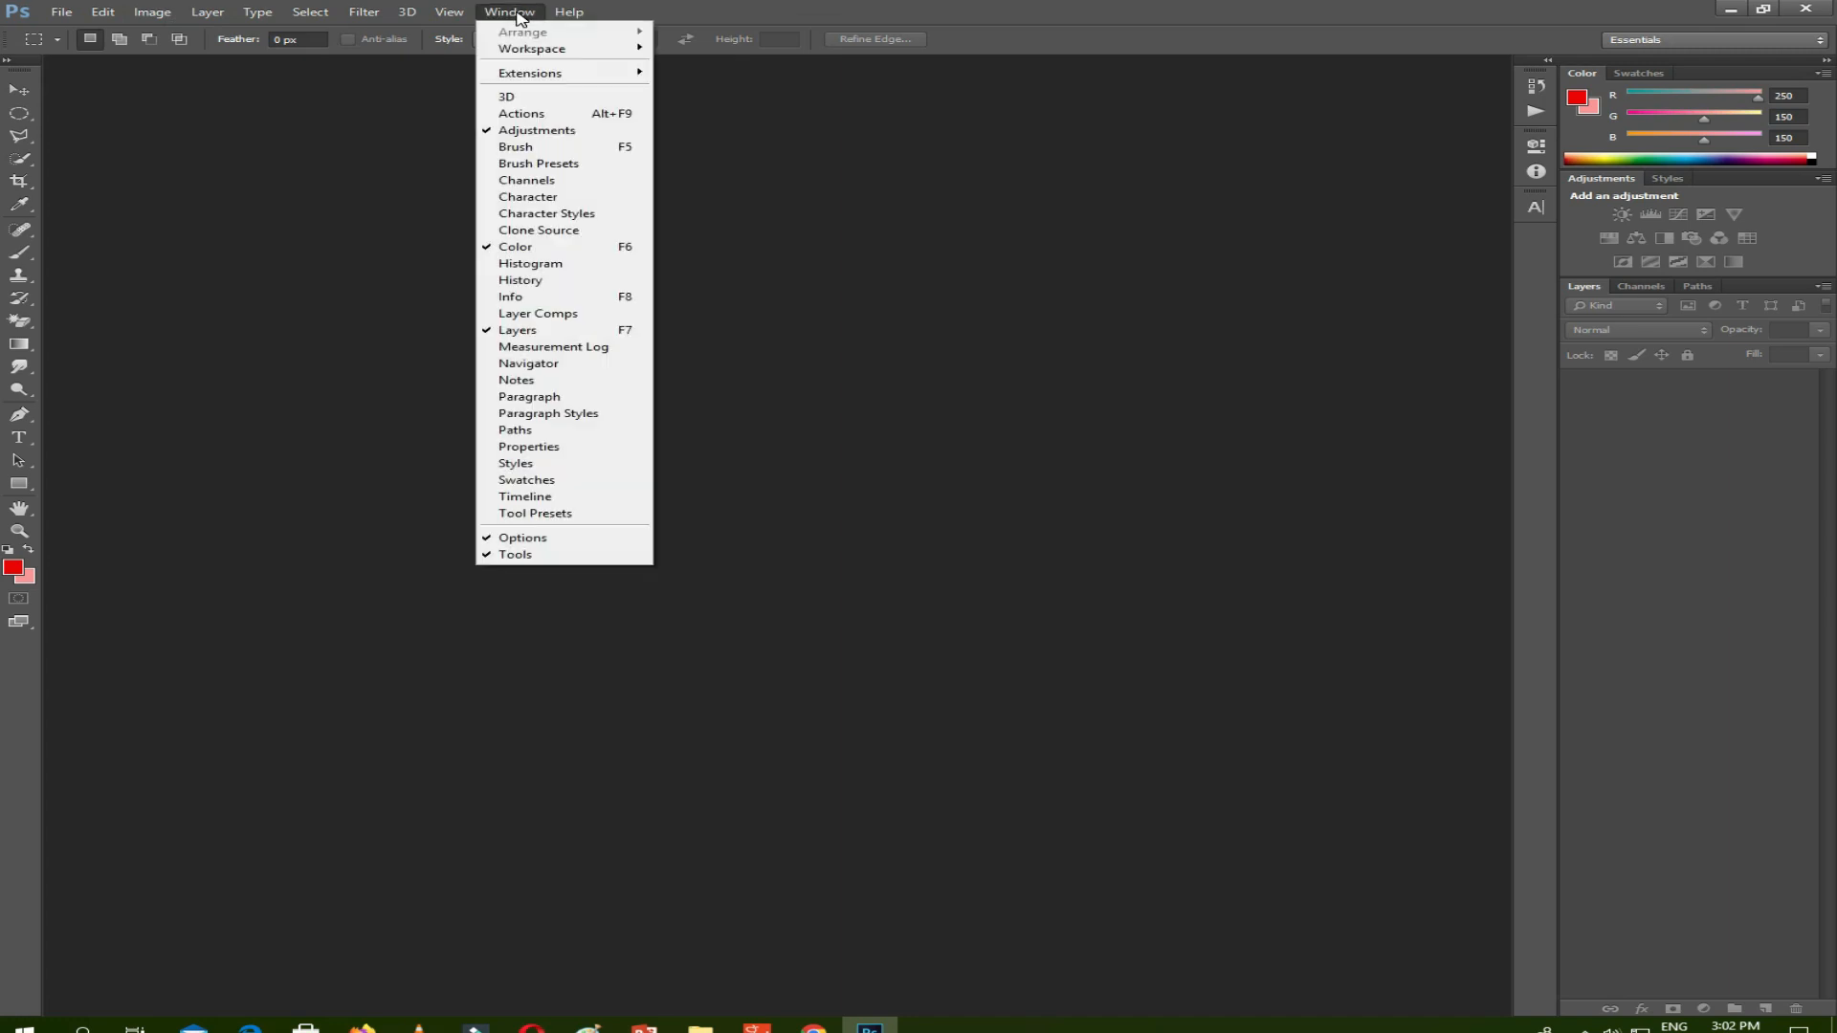
pyautogui.click(1330, 140)
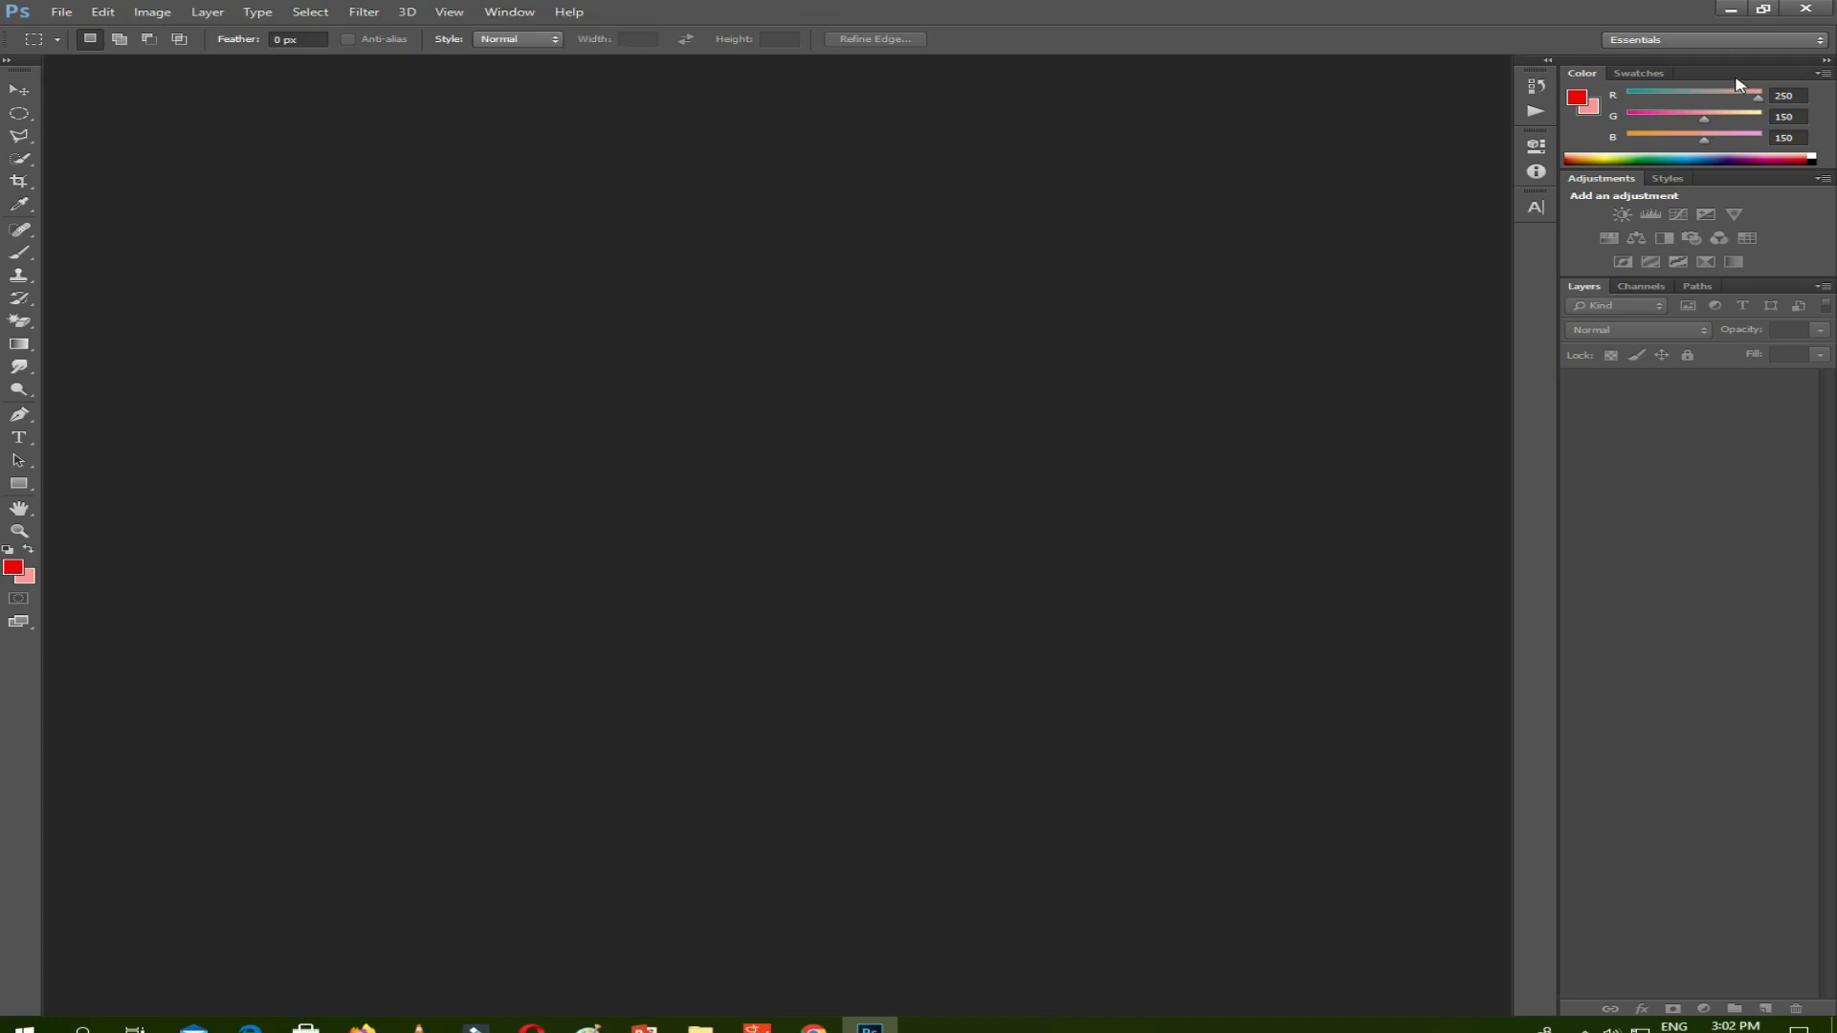
# Collapse the panel dock to icons and expand it again after reapplying the Essentials (Default) workspace.
pyautogui.click(1827, 59)
pyautogui.click(507, 12)
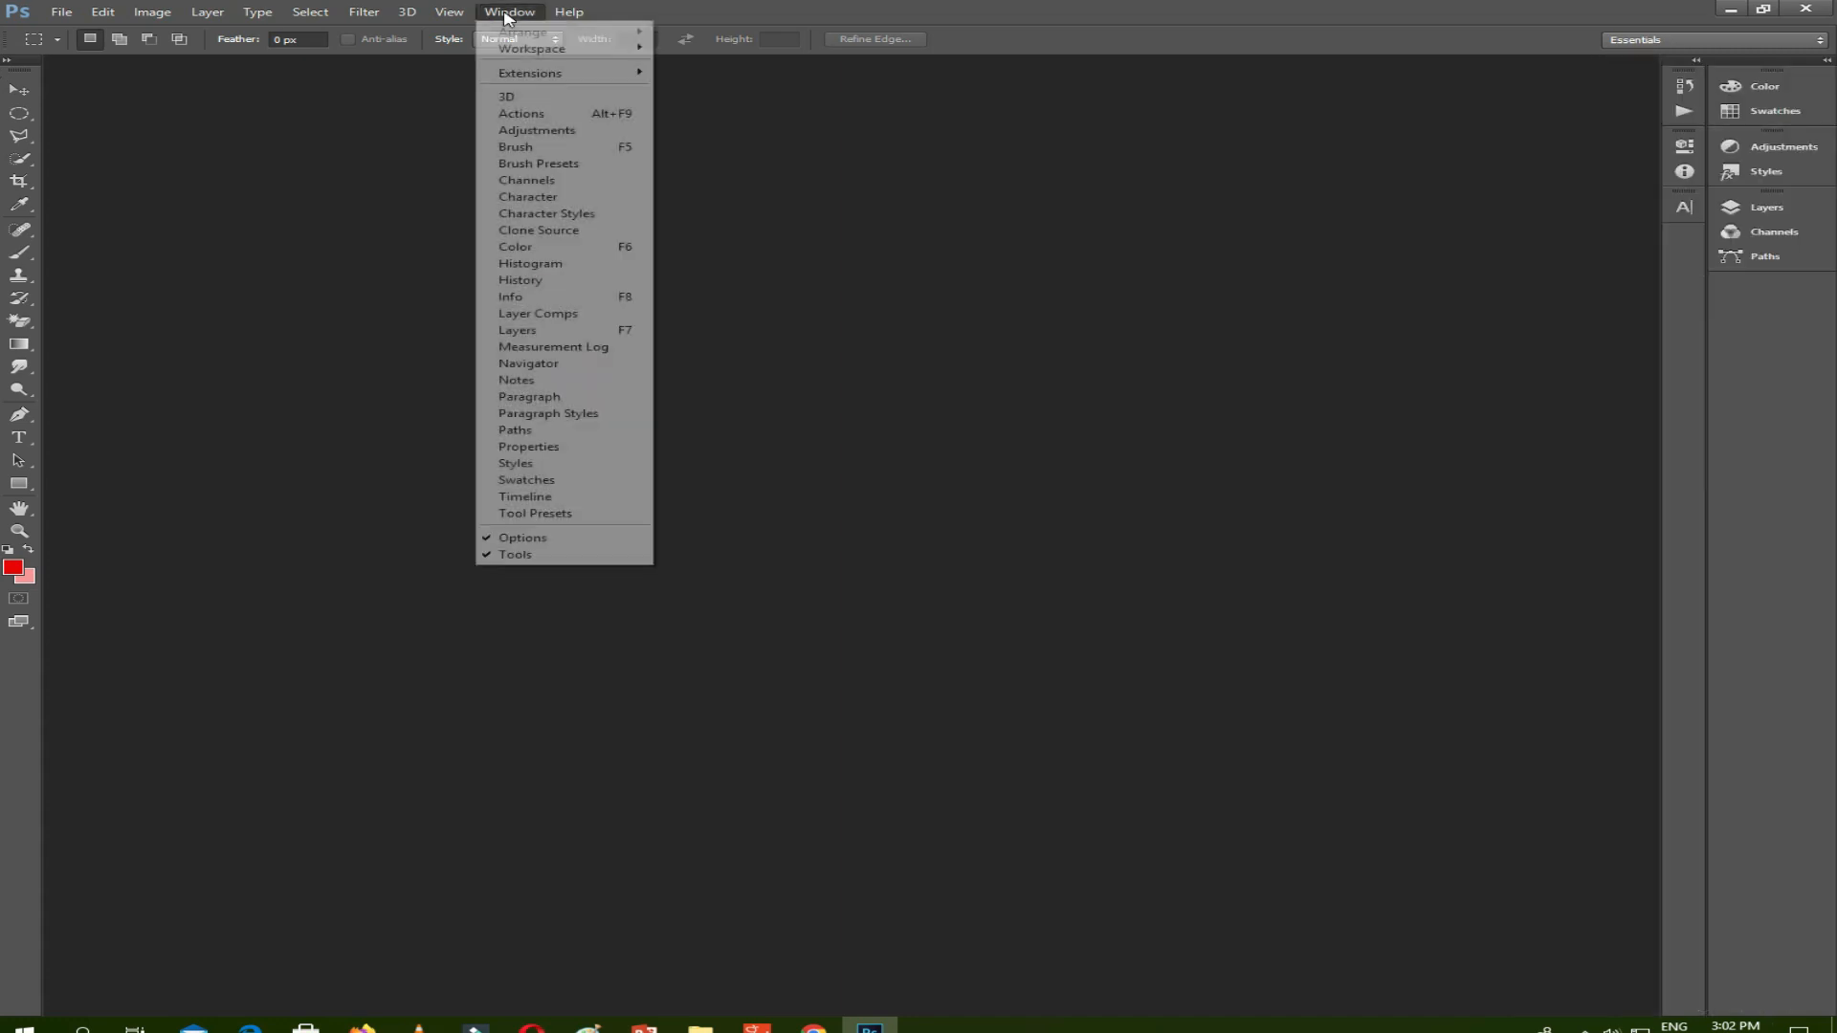
pyautogui.moveTo(631, 51)
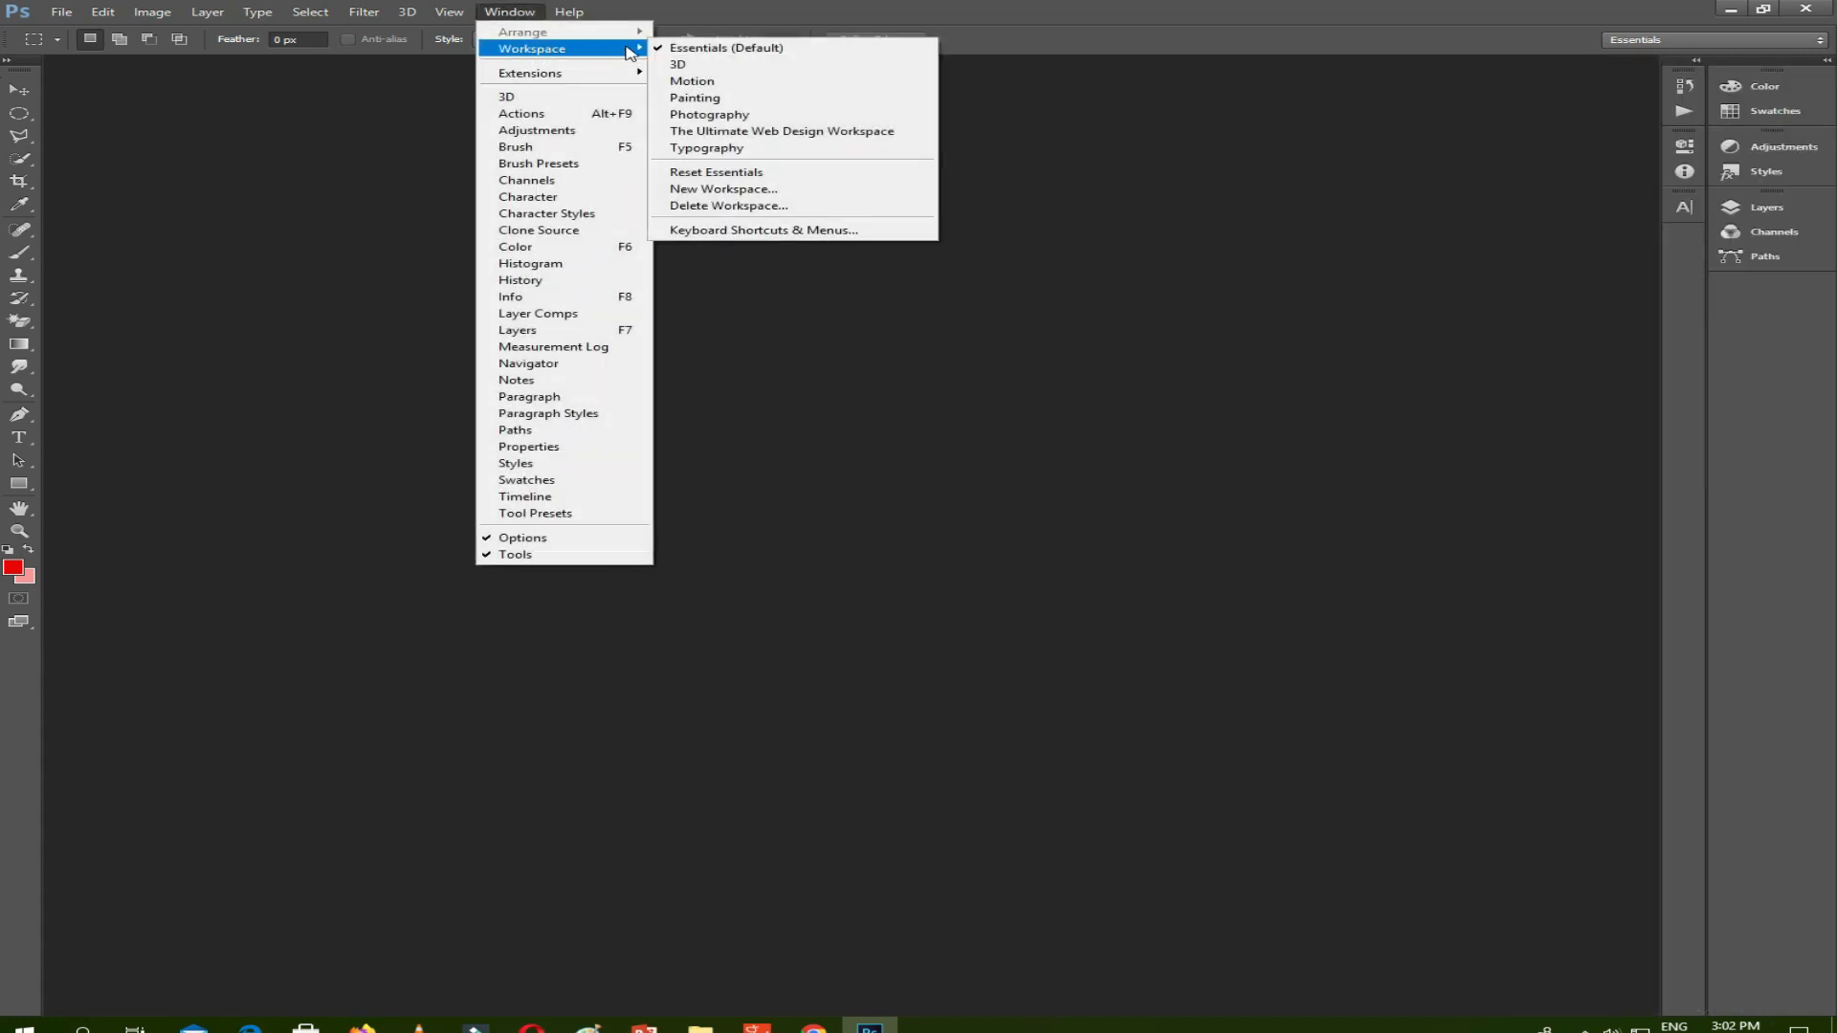
pyautogui.click(764, 50)
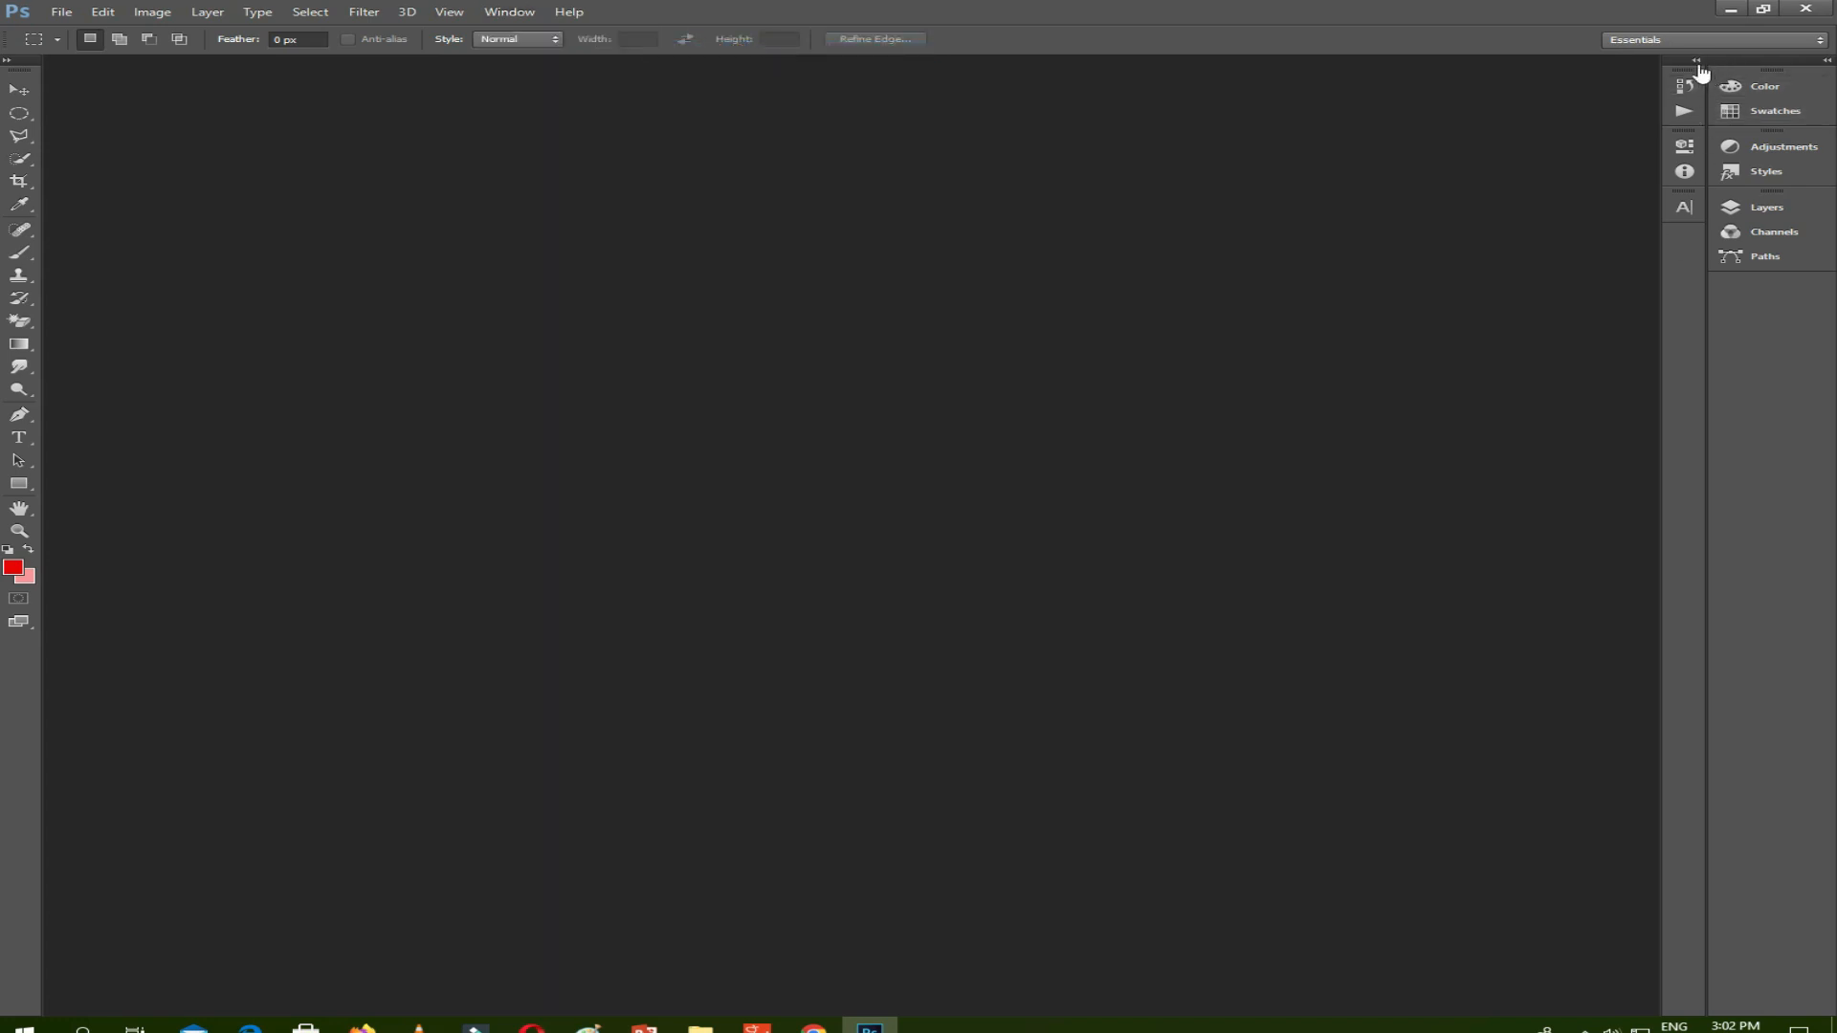
pyautogui.click(1826, 60)
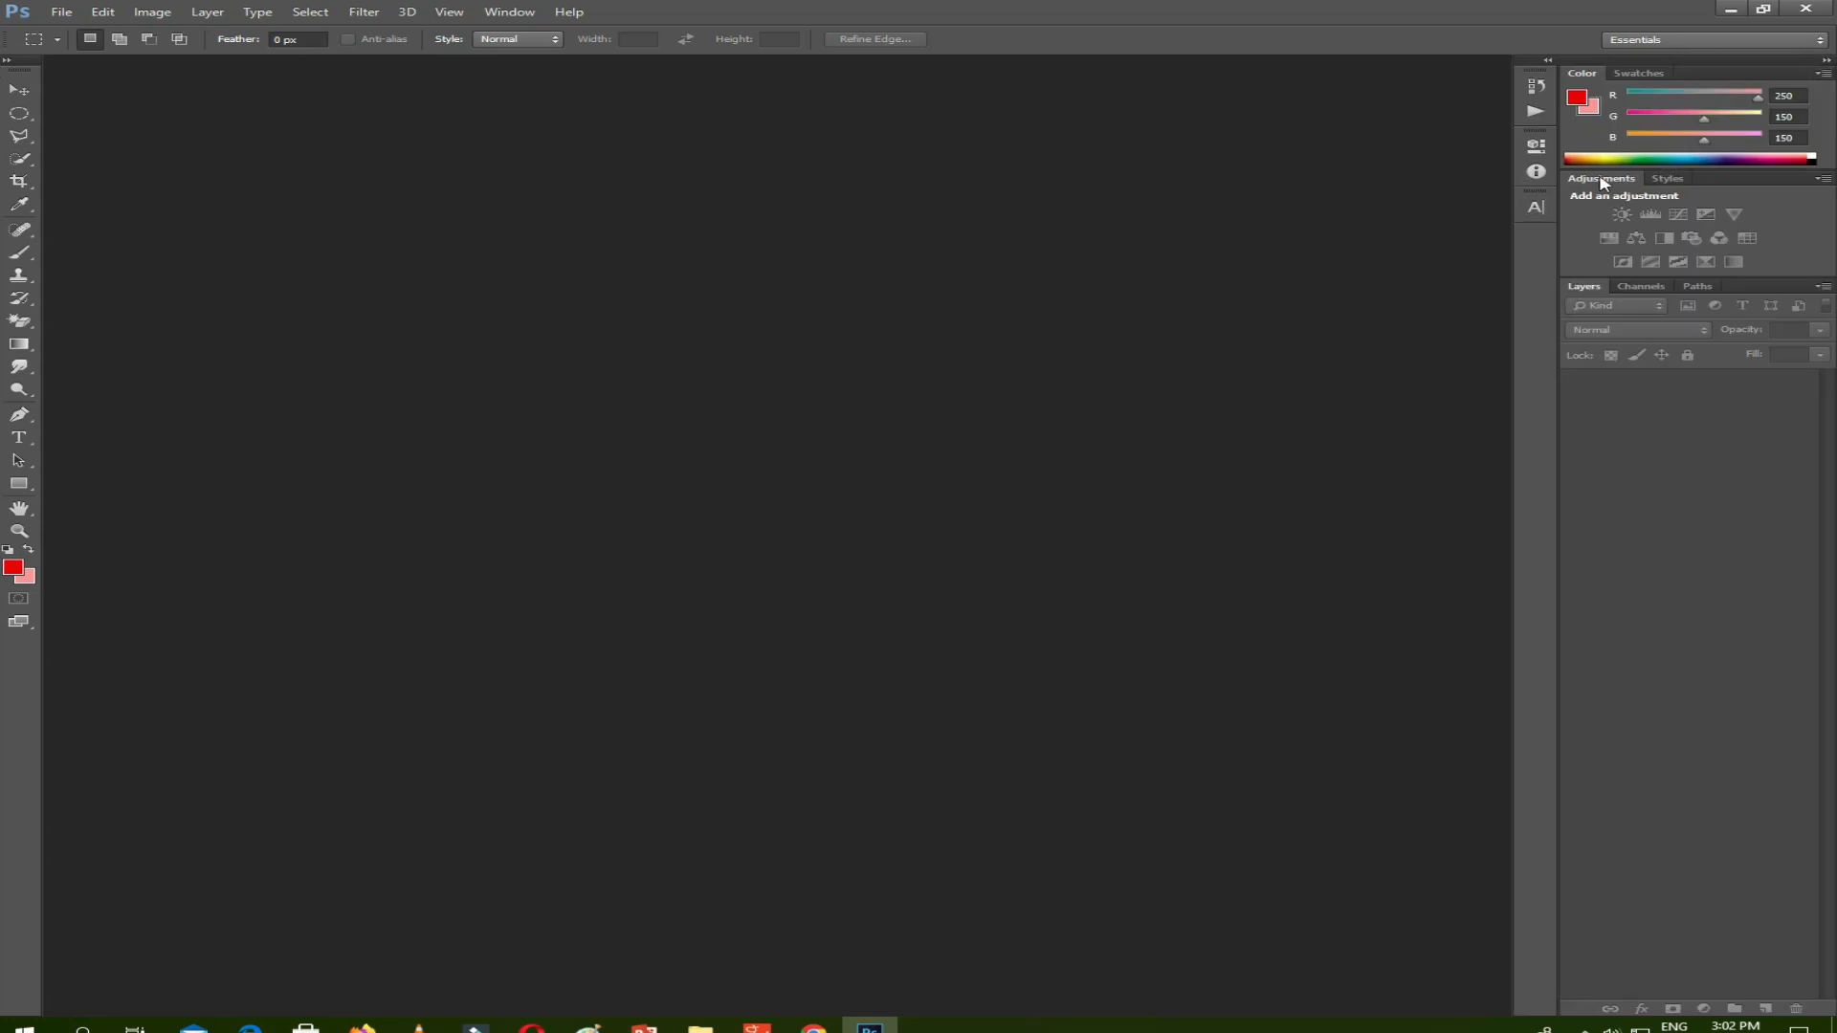
# Switch the workspace layout to Motion.
pyautogui.click(509, 11)
pyautogui.moveTo(571, 48)
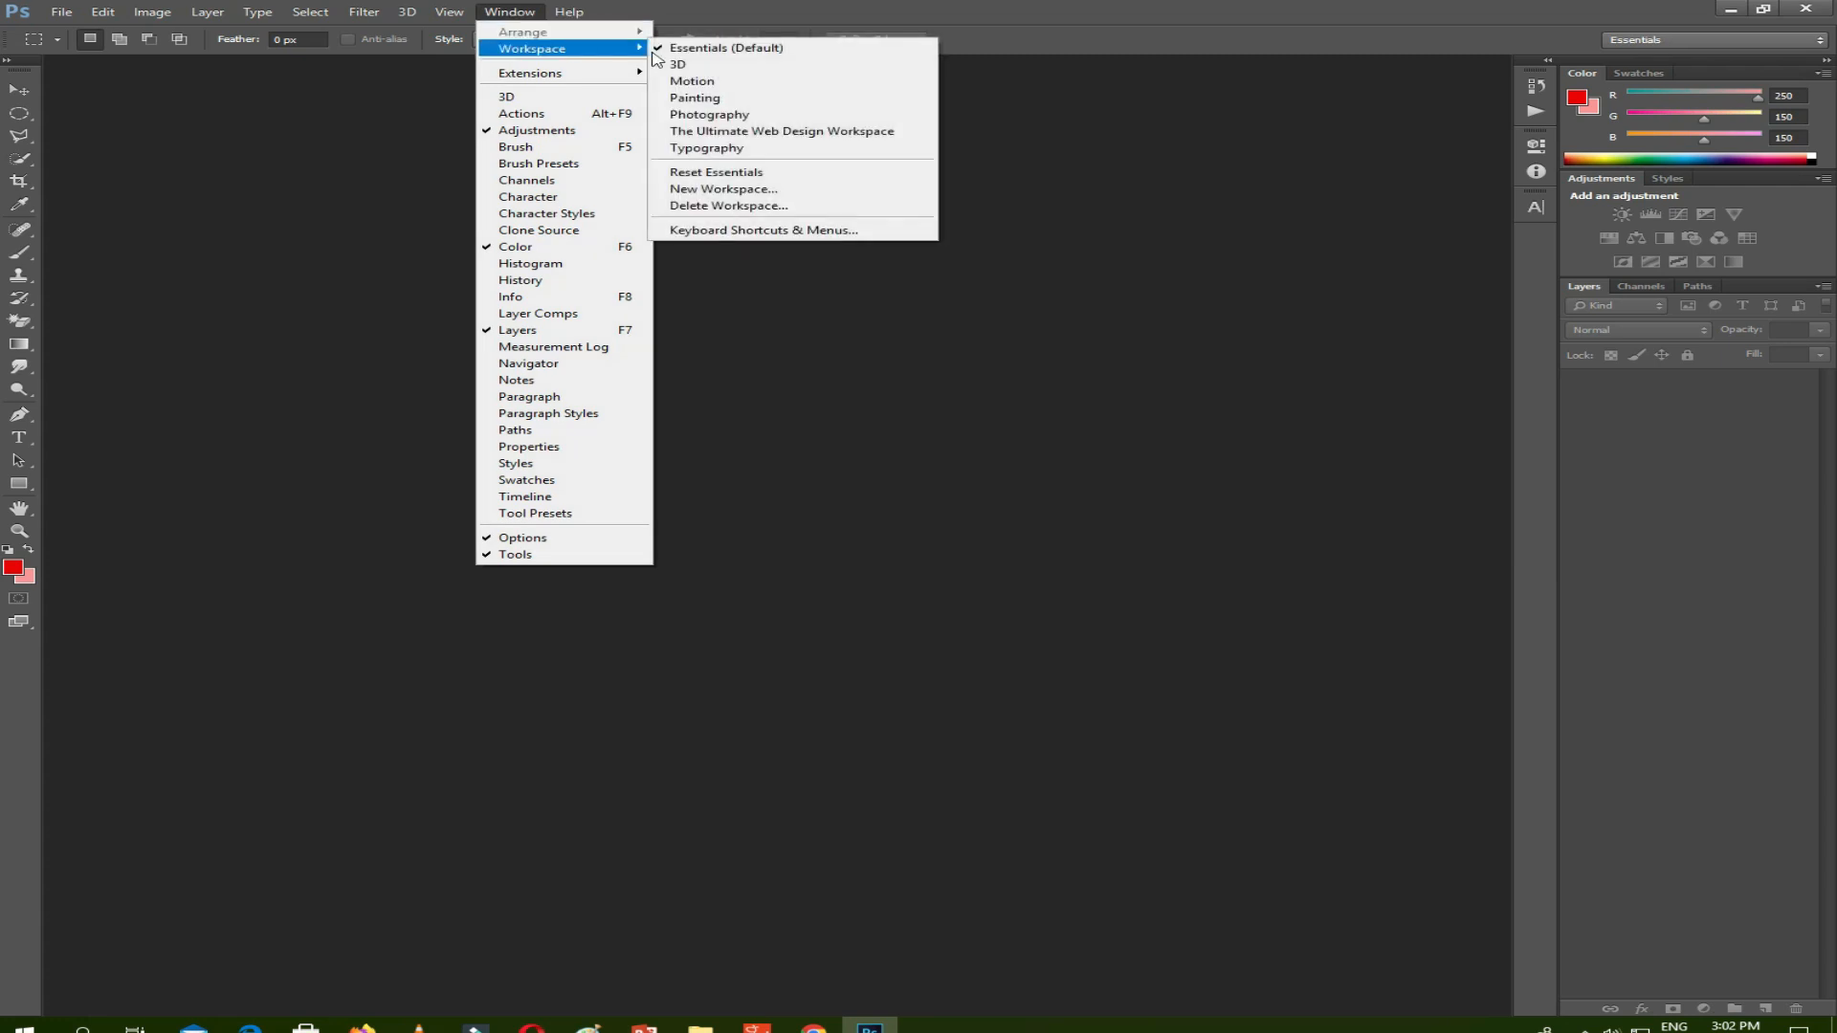
pyautogui.click(713, 82)
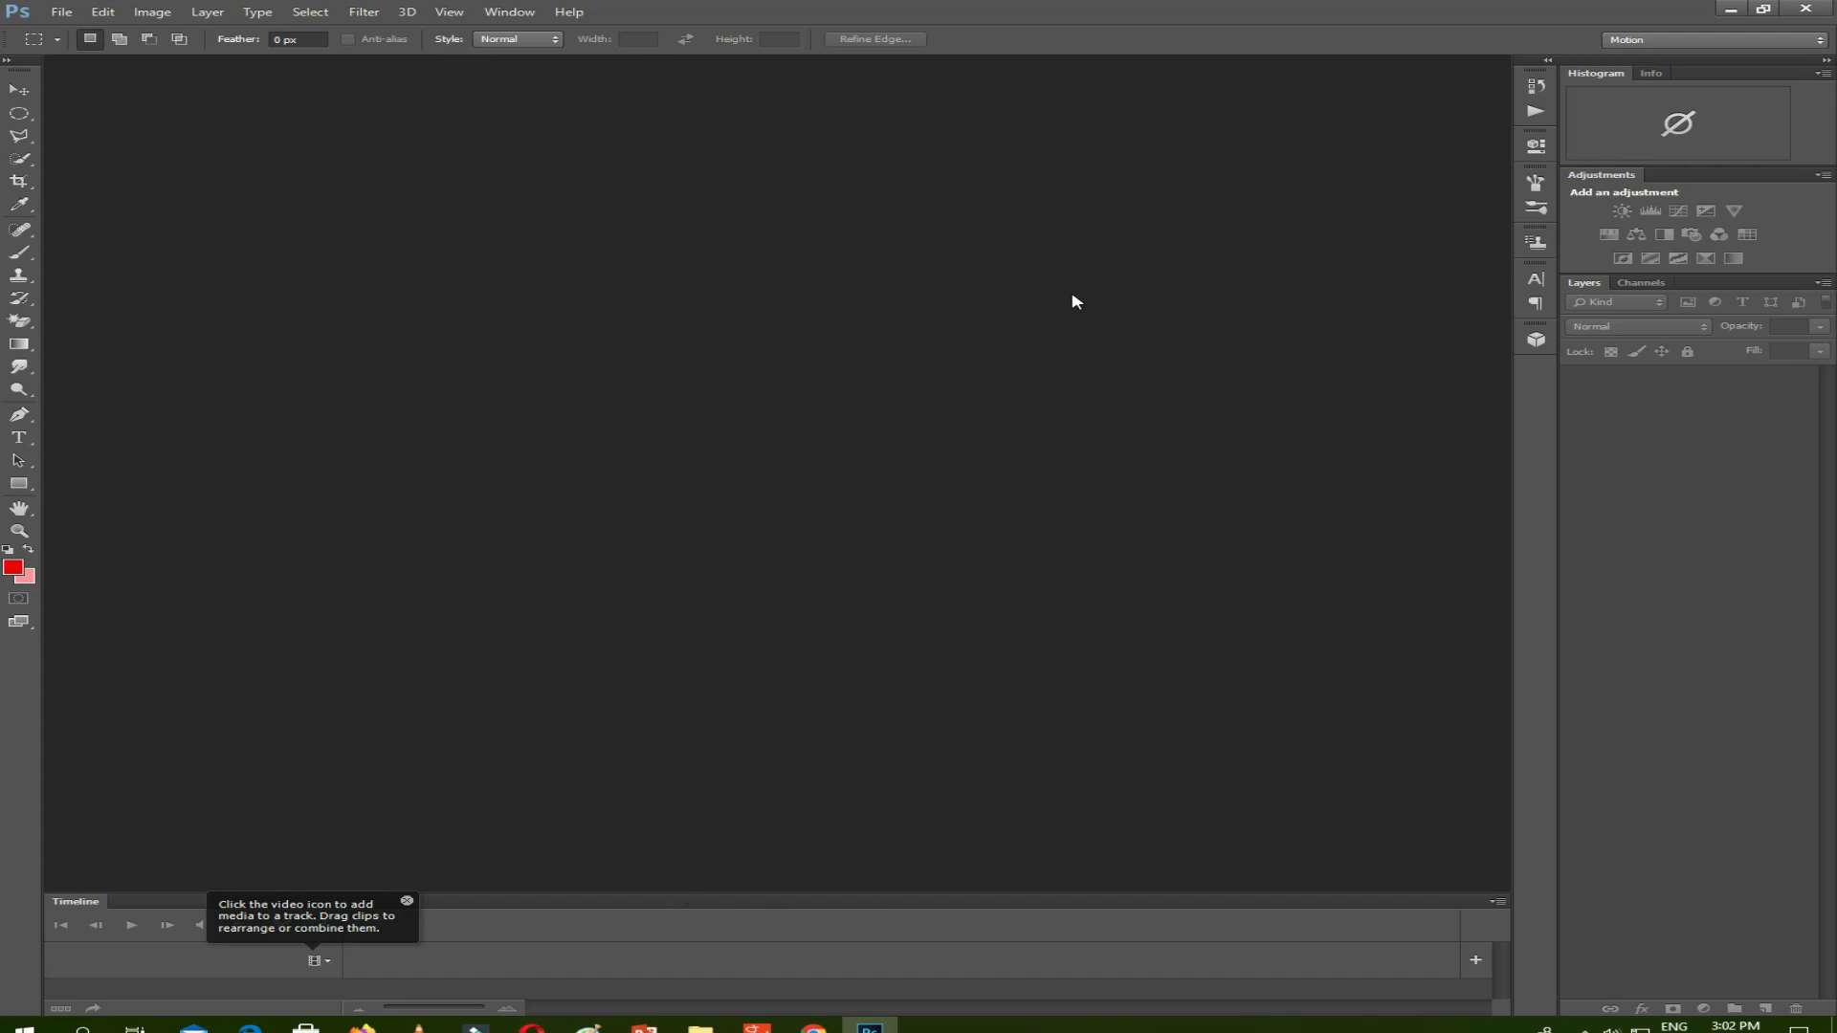
# Switch the workspace layout back to Essentials (Default).
pyautogui.click(524, 14)
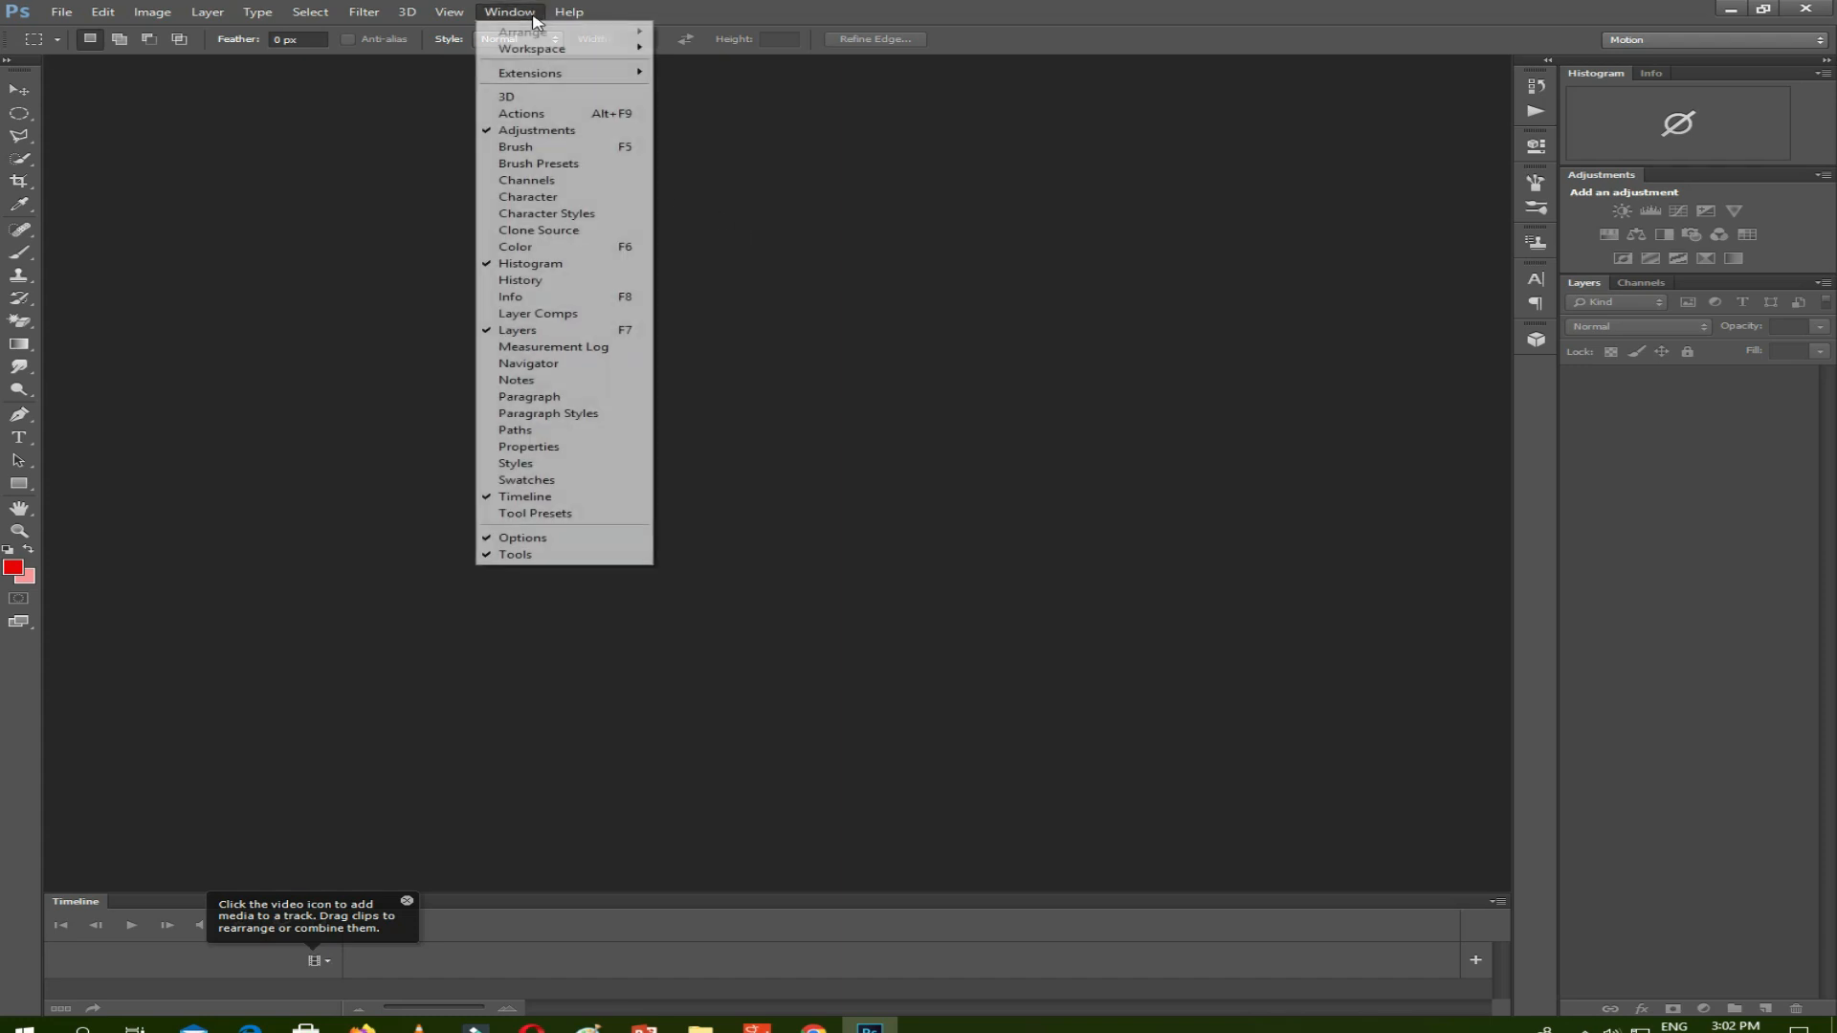
pyautogui.moveTo(580, 61)
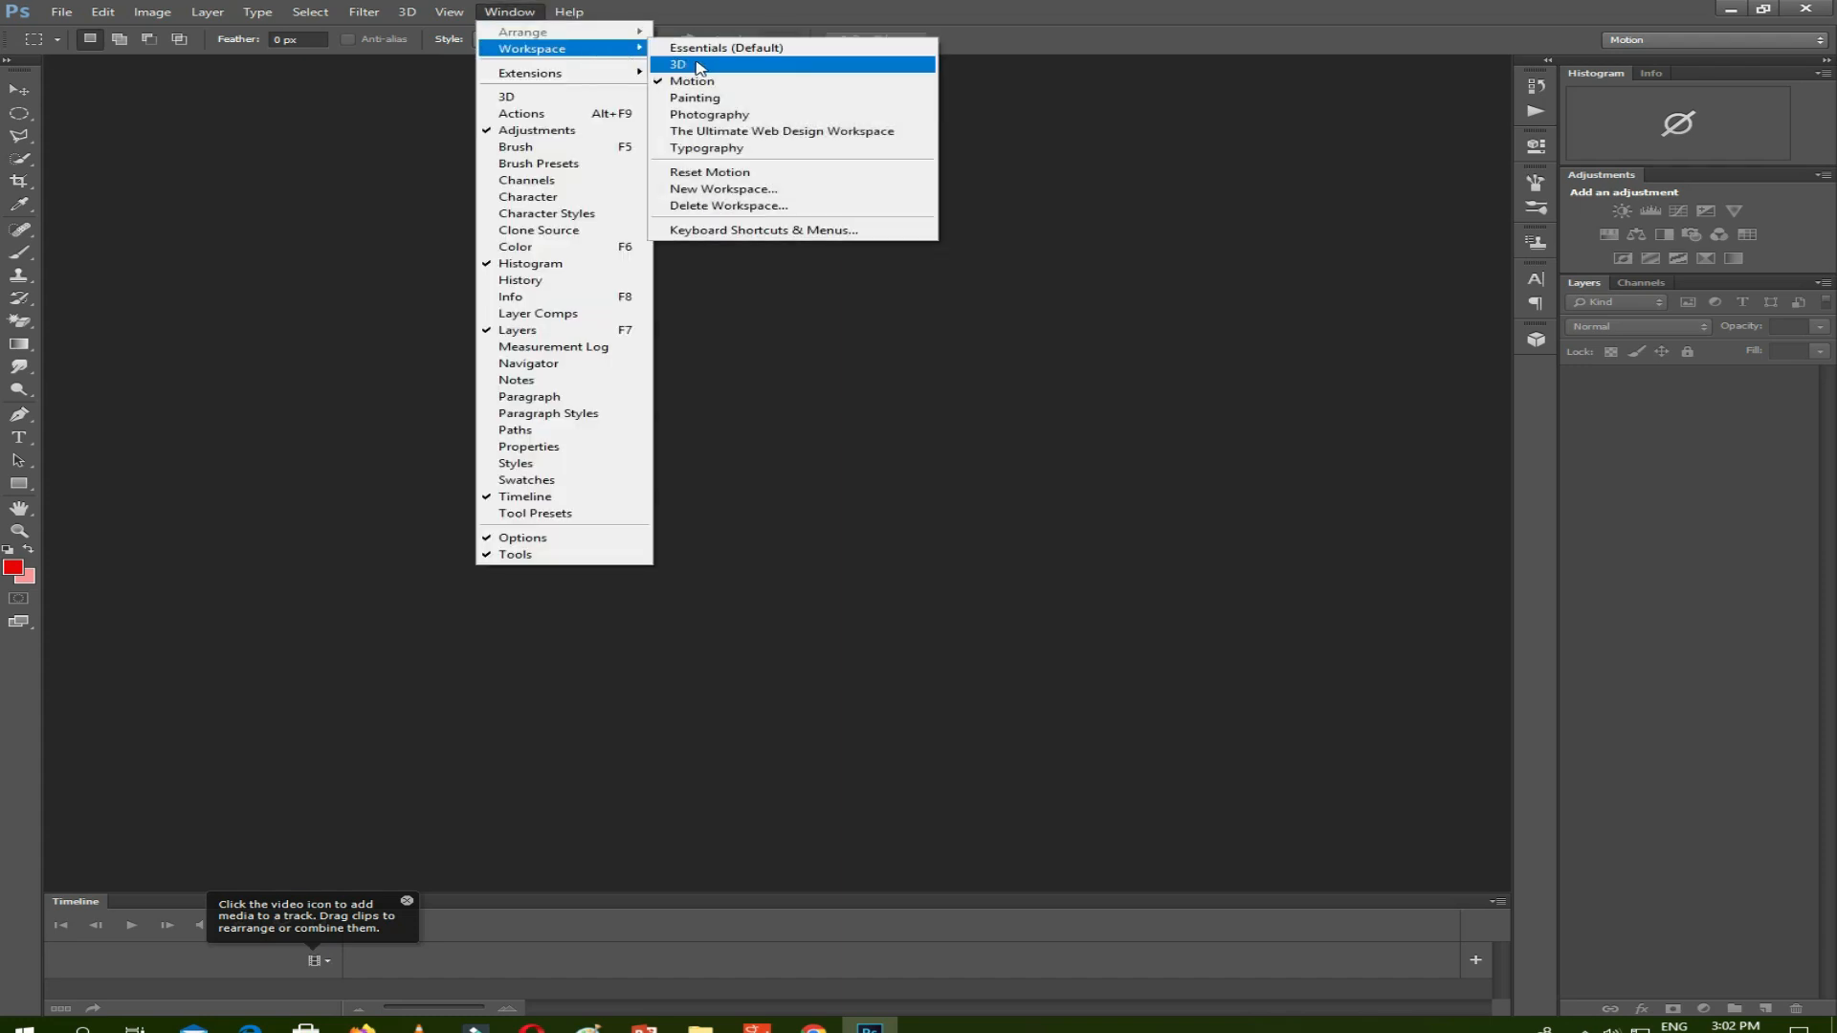
pyautogui.click(753, 52)
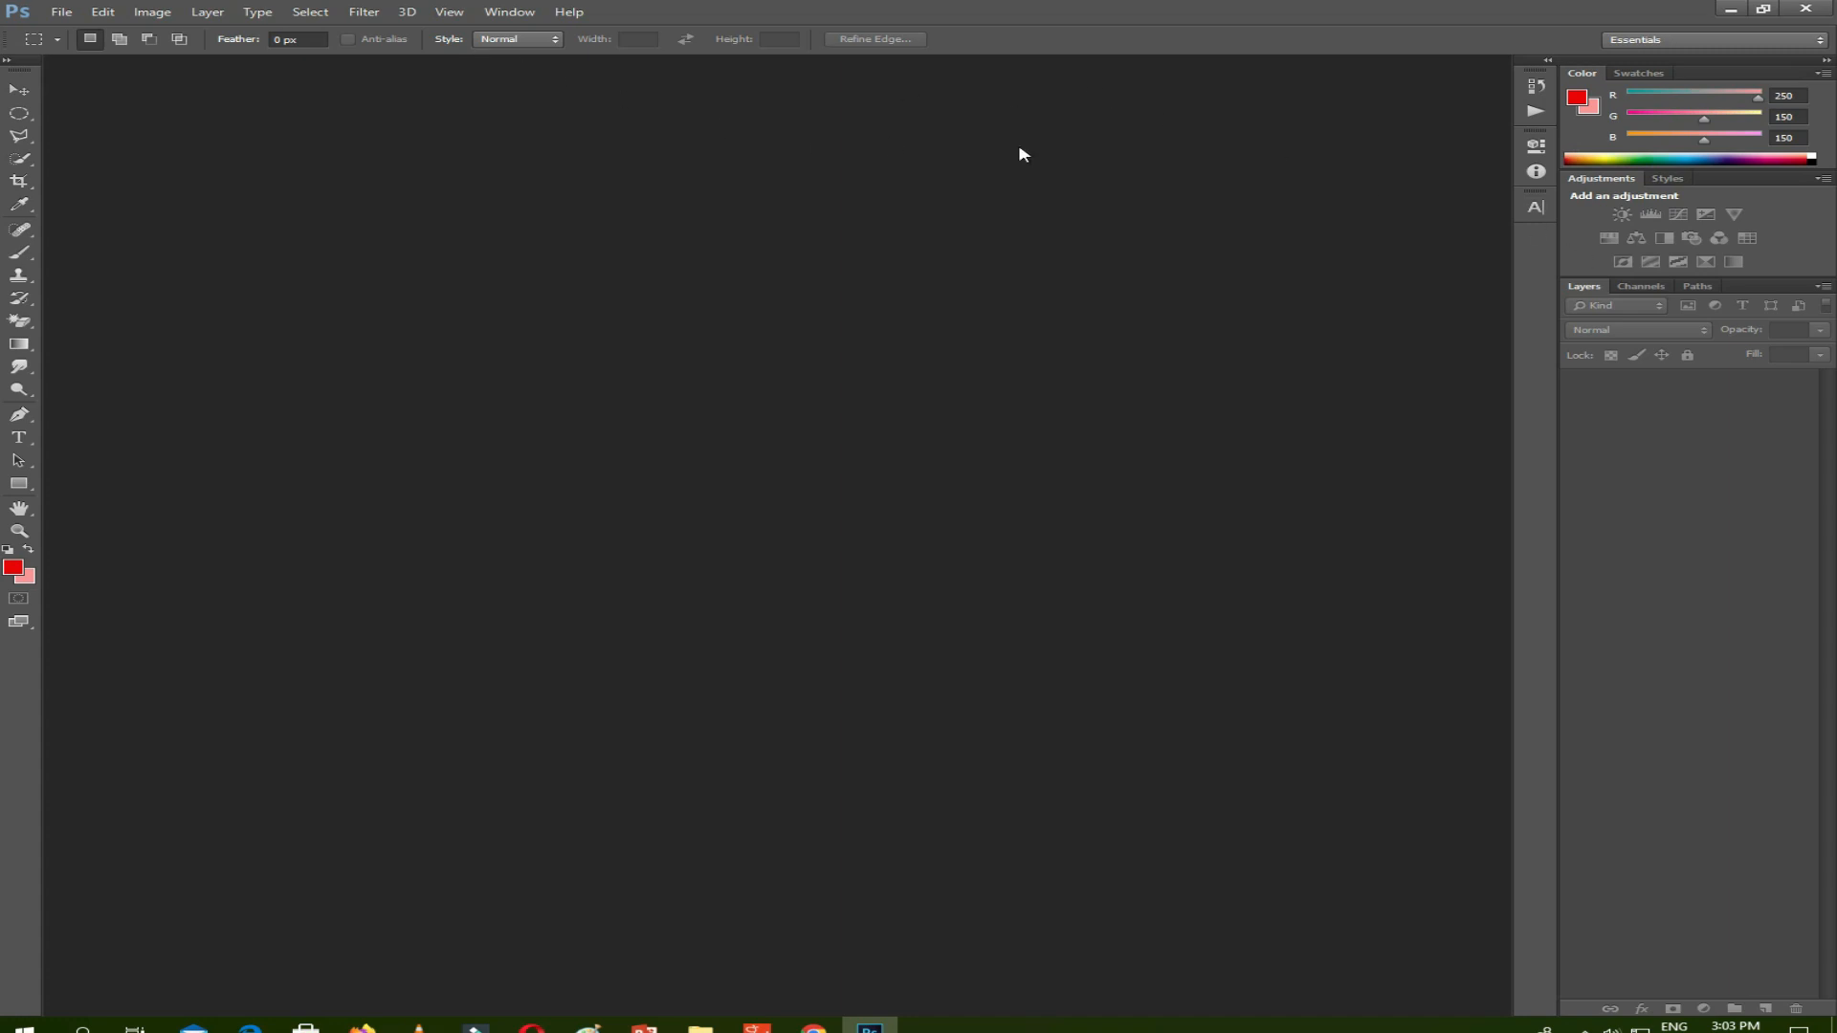
pyautogui.click(528, 18)
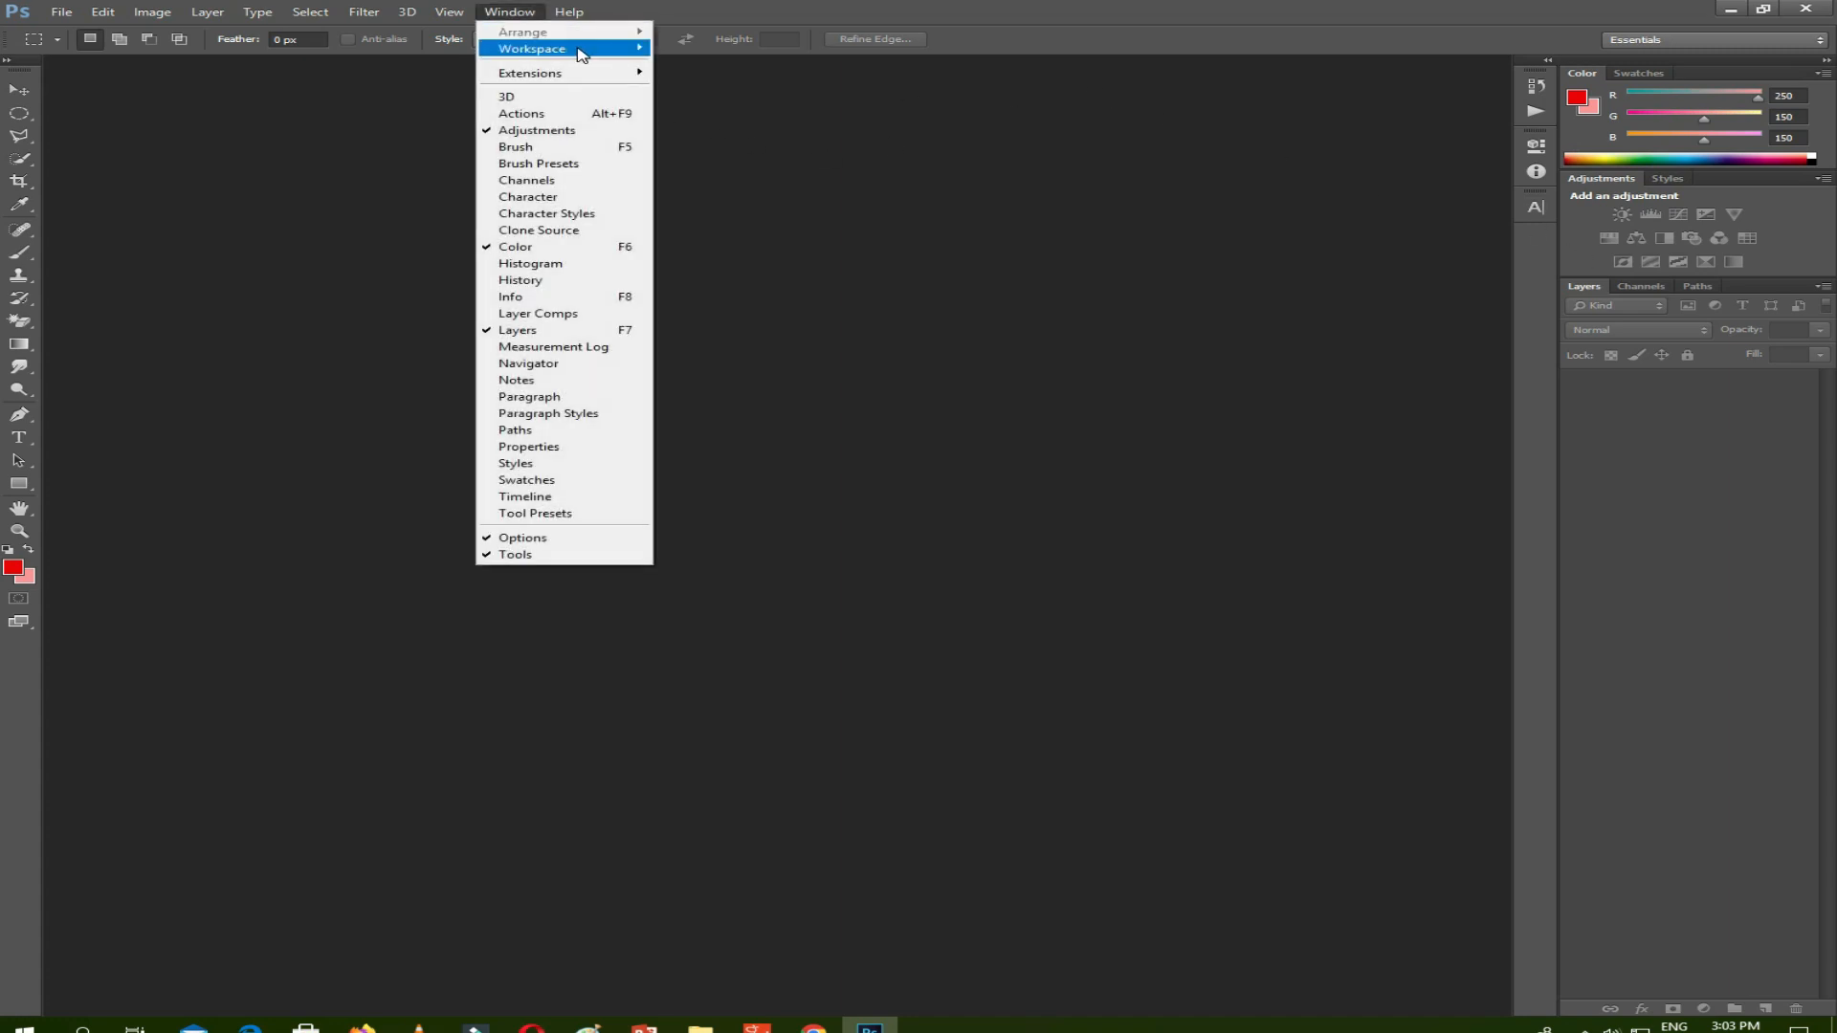
pyautogui.moveTo(596, 56)
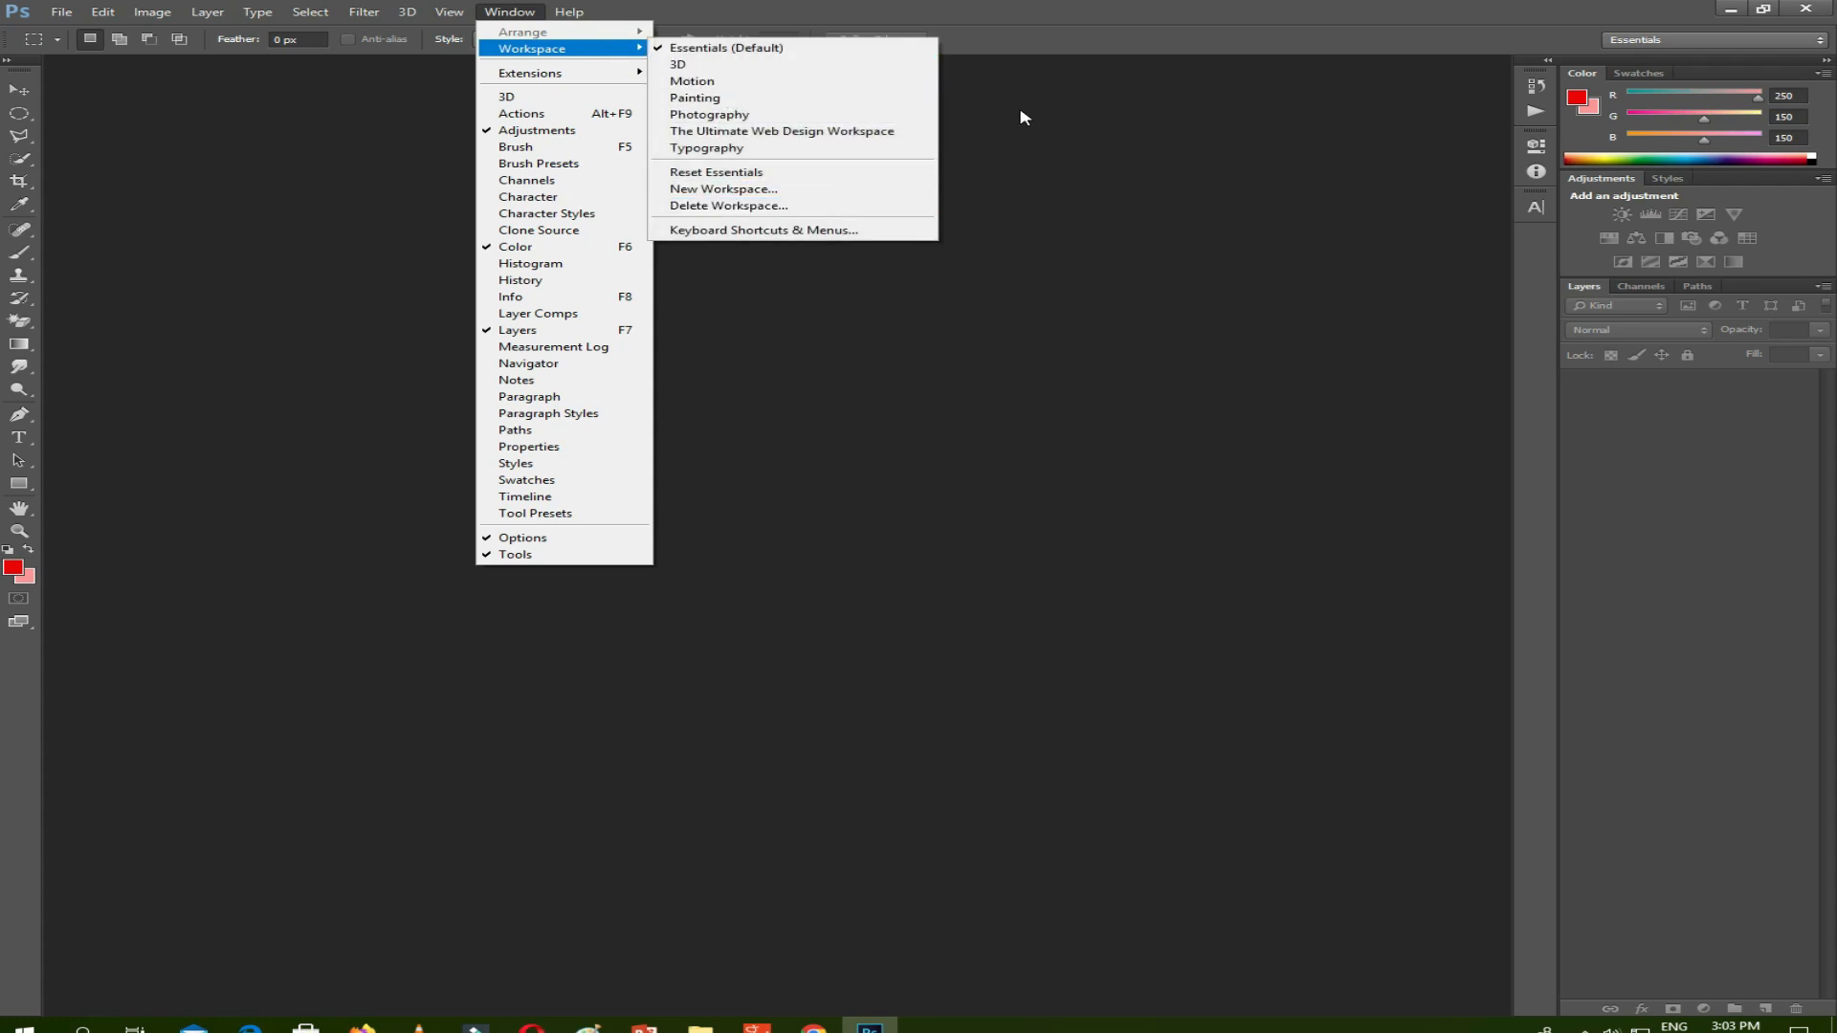
pyautogui.click(1151, 55)
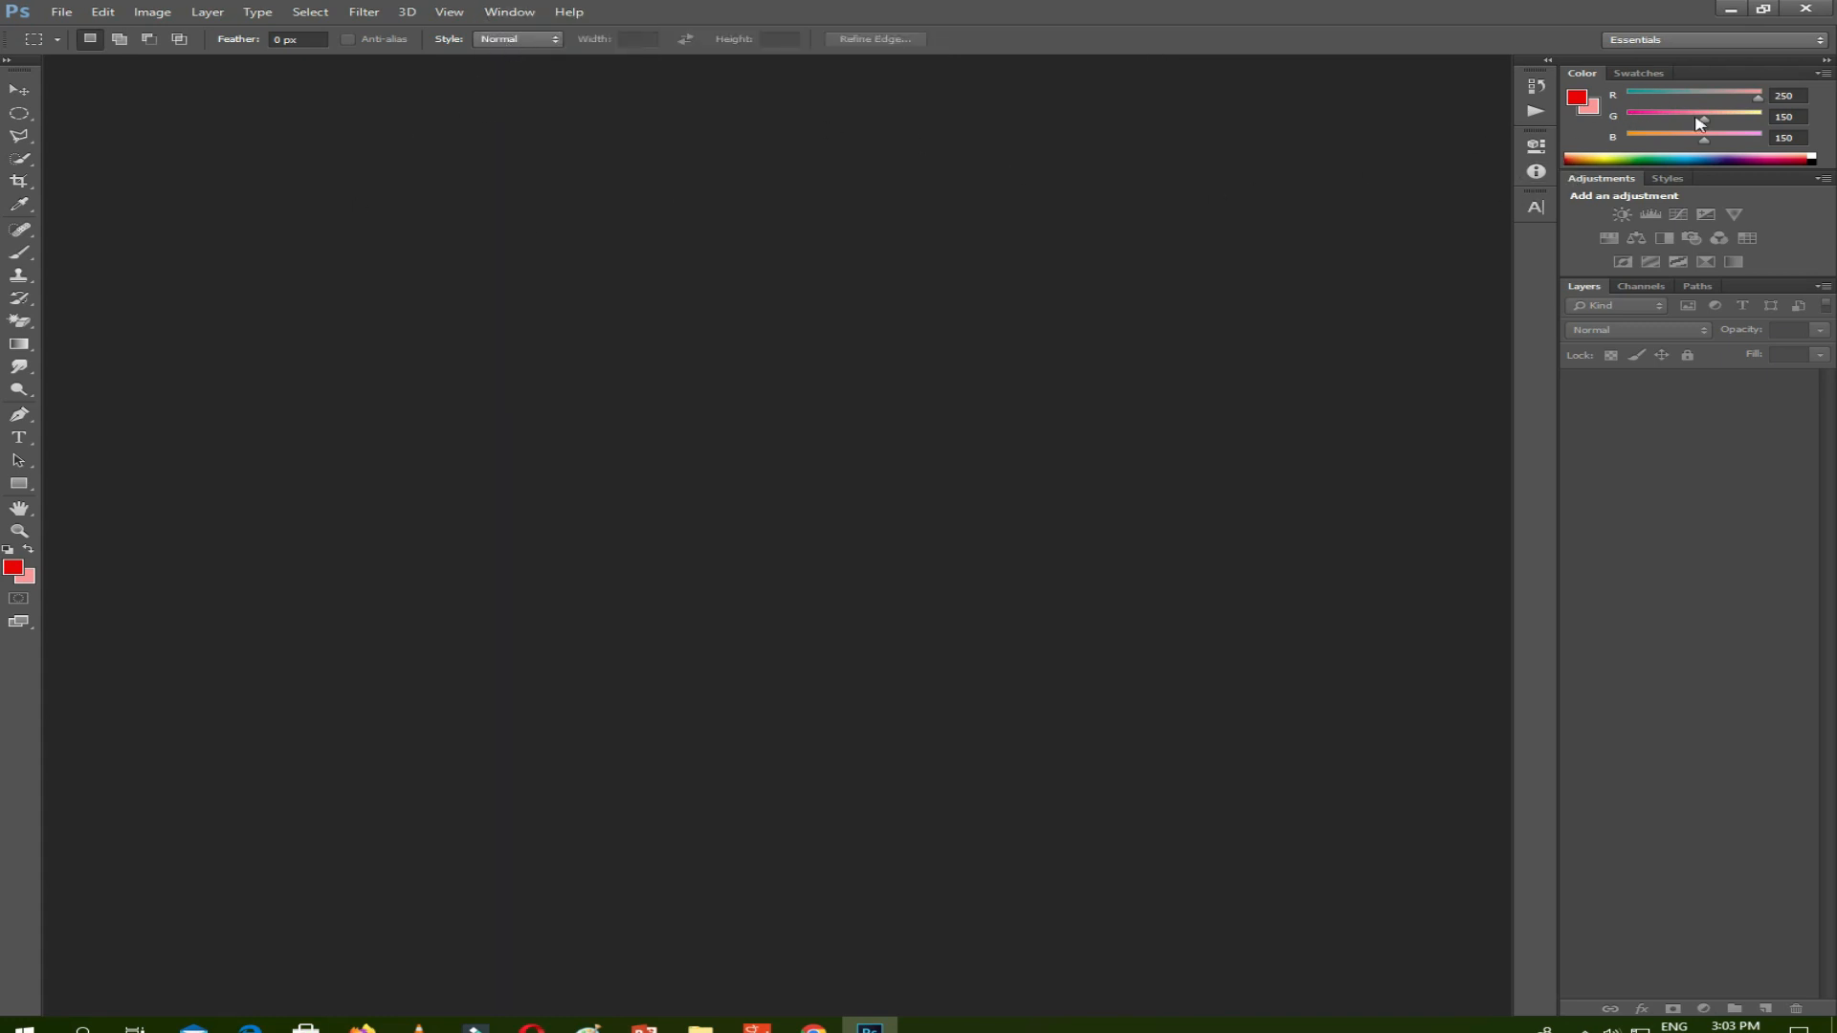
pyautogui.click(509, 11)
pyautogui.moveTo(532, 48)
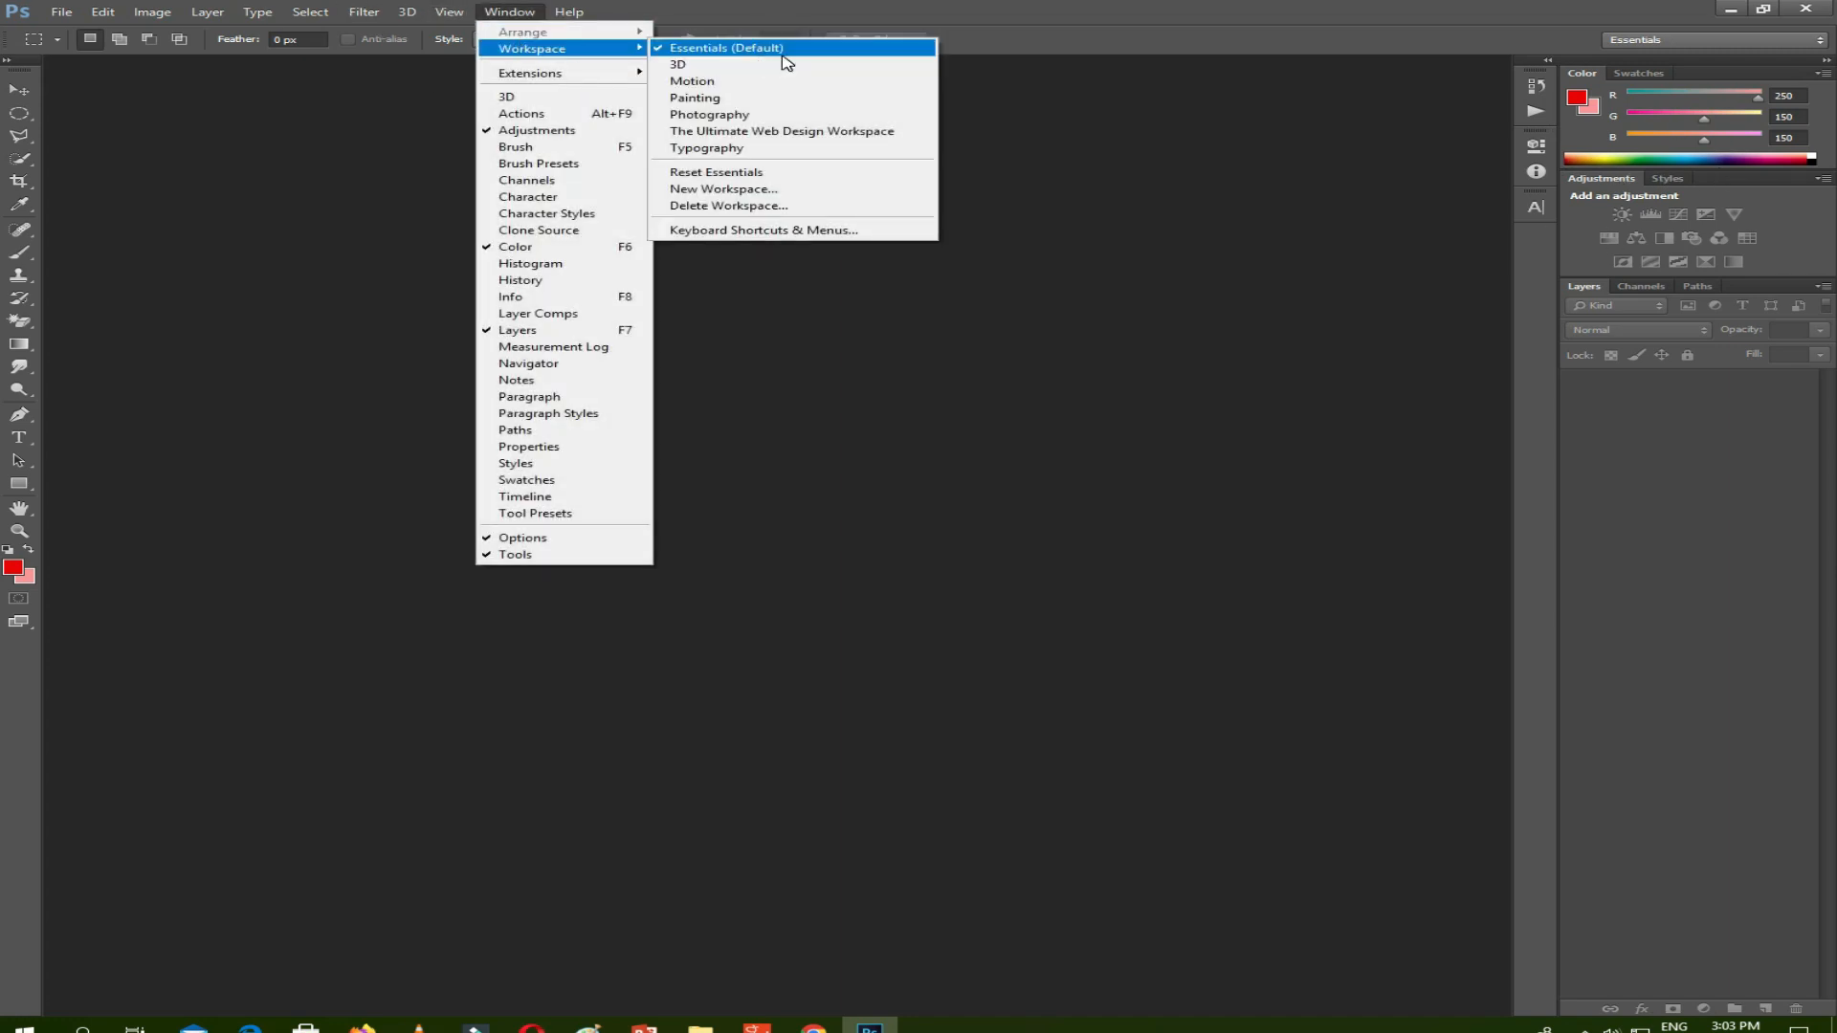
pyautogui.click(1081, 61)
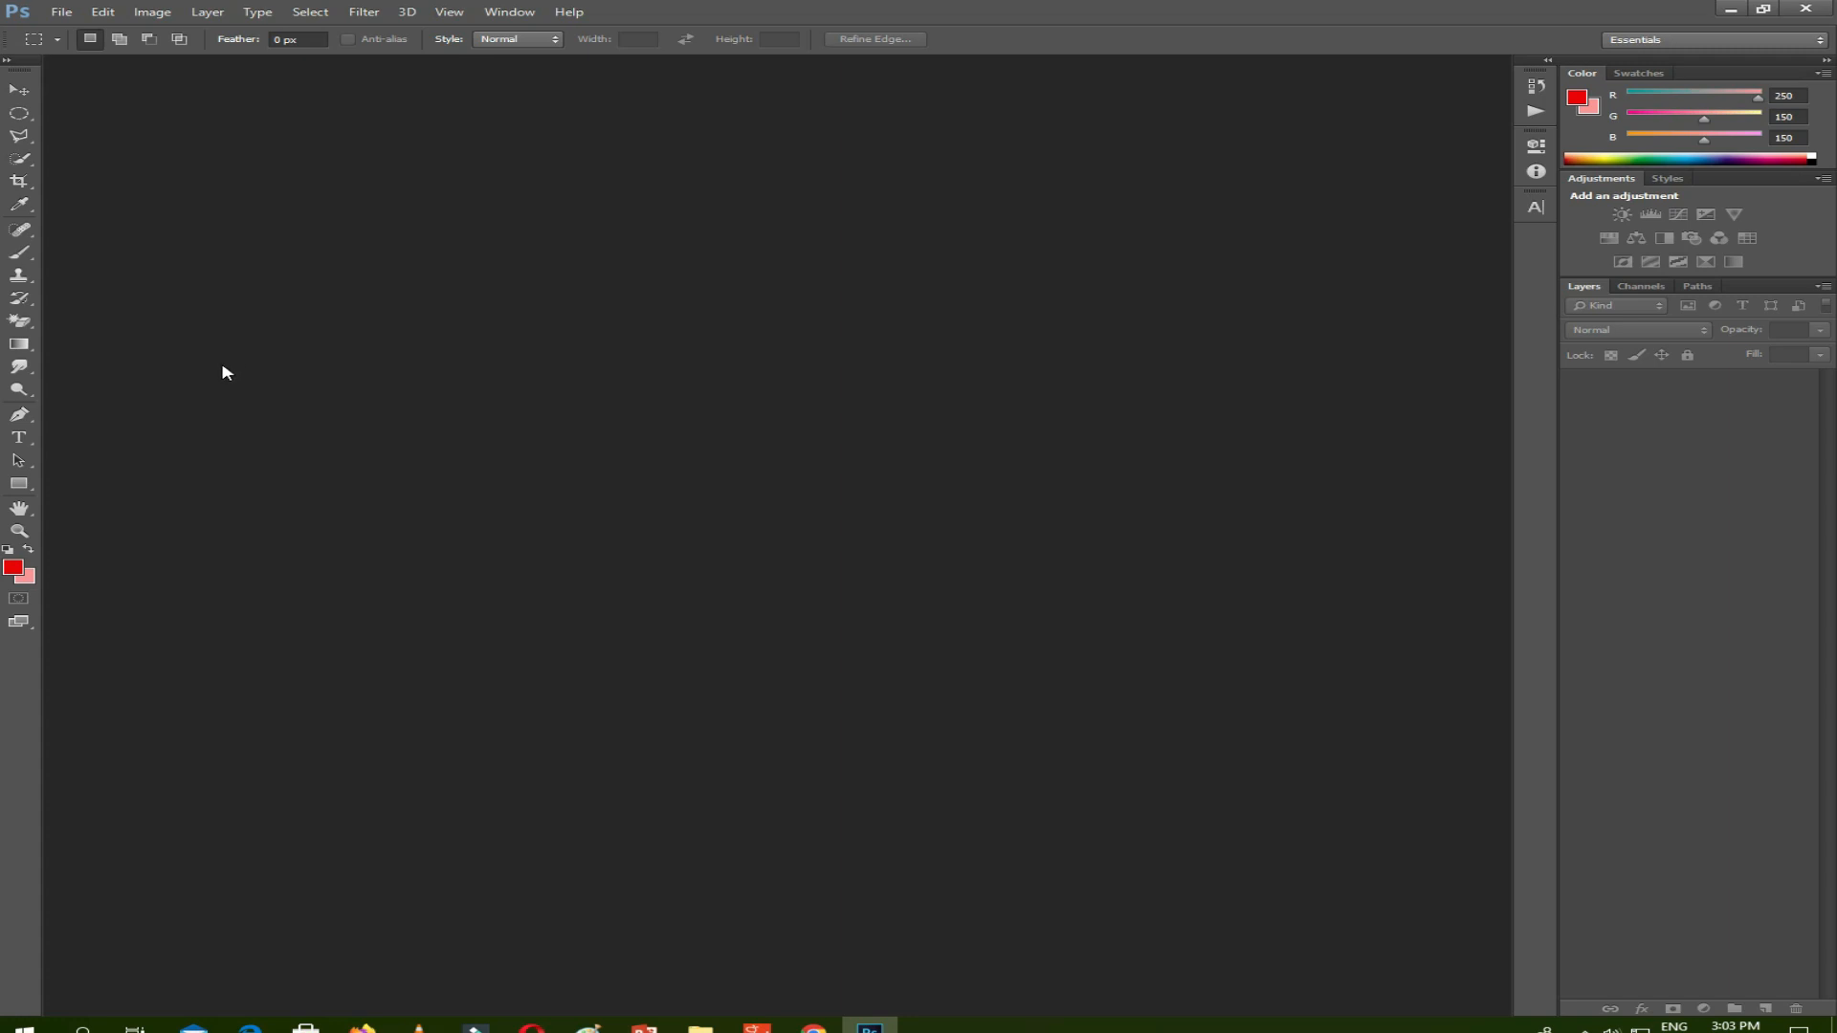
# Activate the Move tool and switch from it to the Polygonal Lasso tool.
pyautogui.click(19, 89)
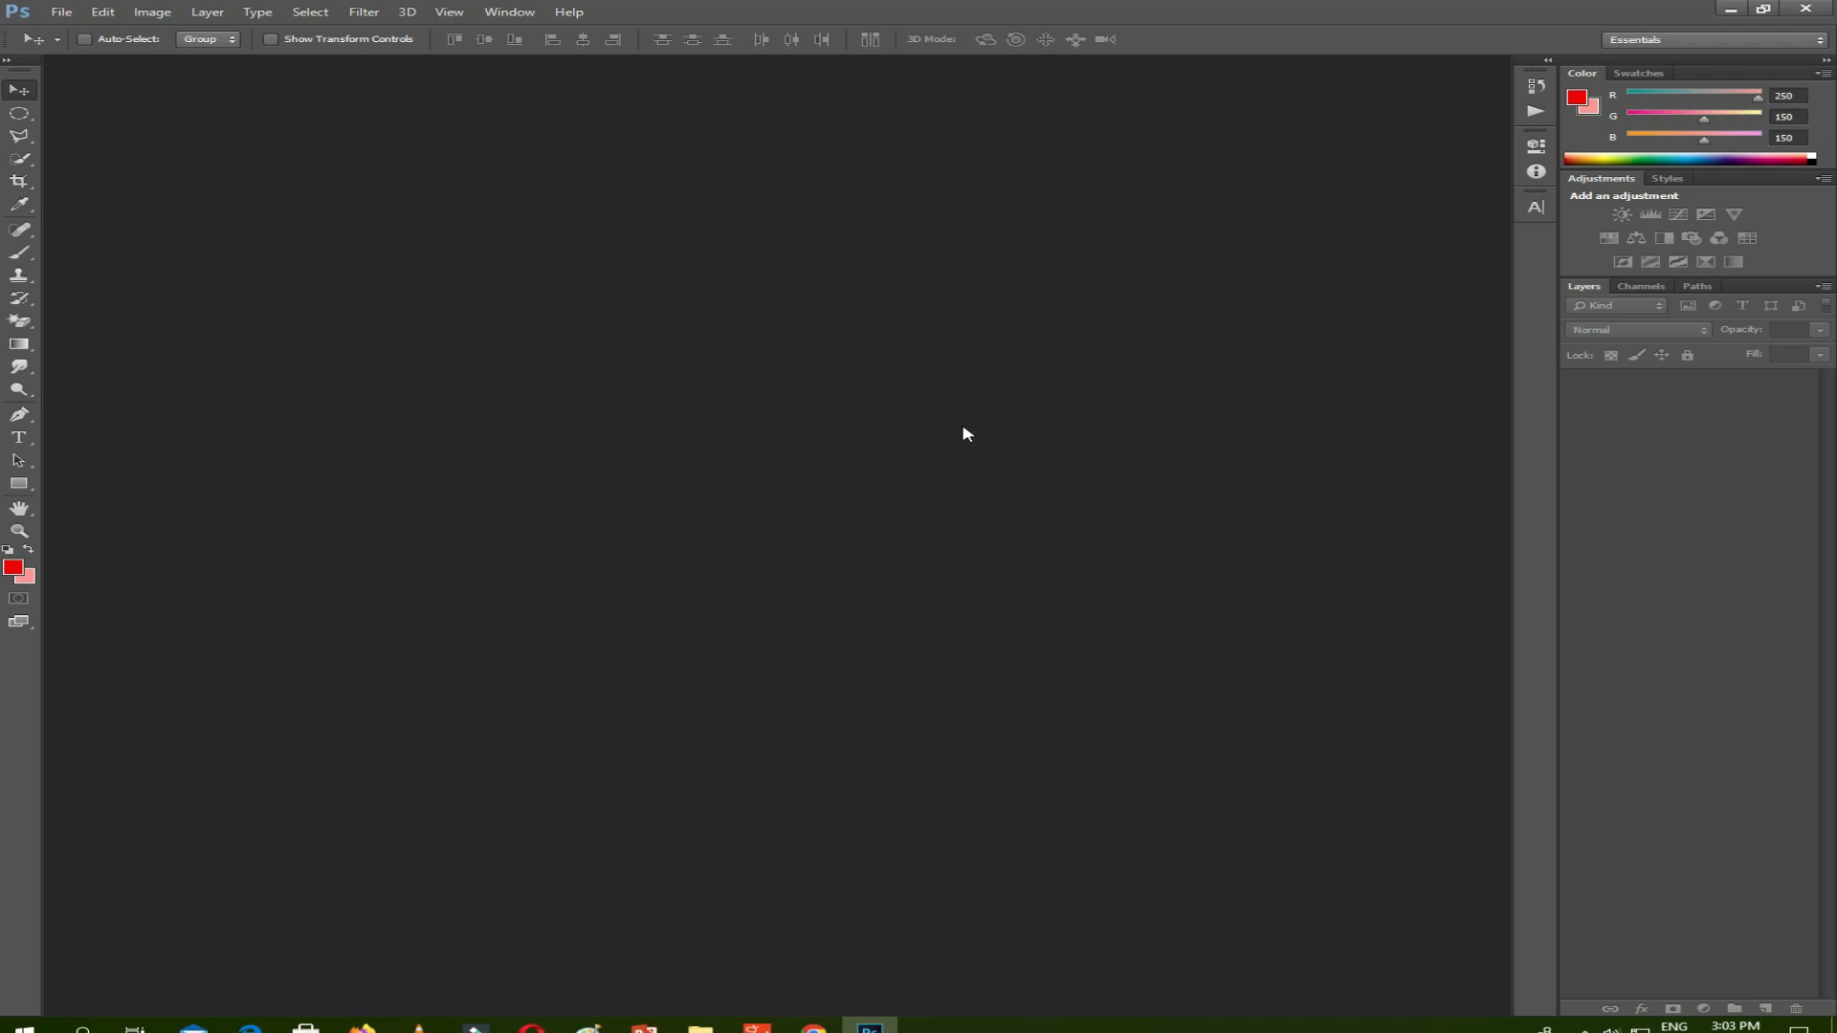
pyautogui.click(21, 140)
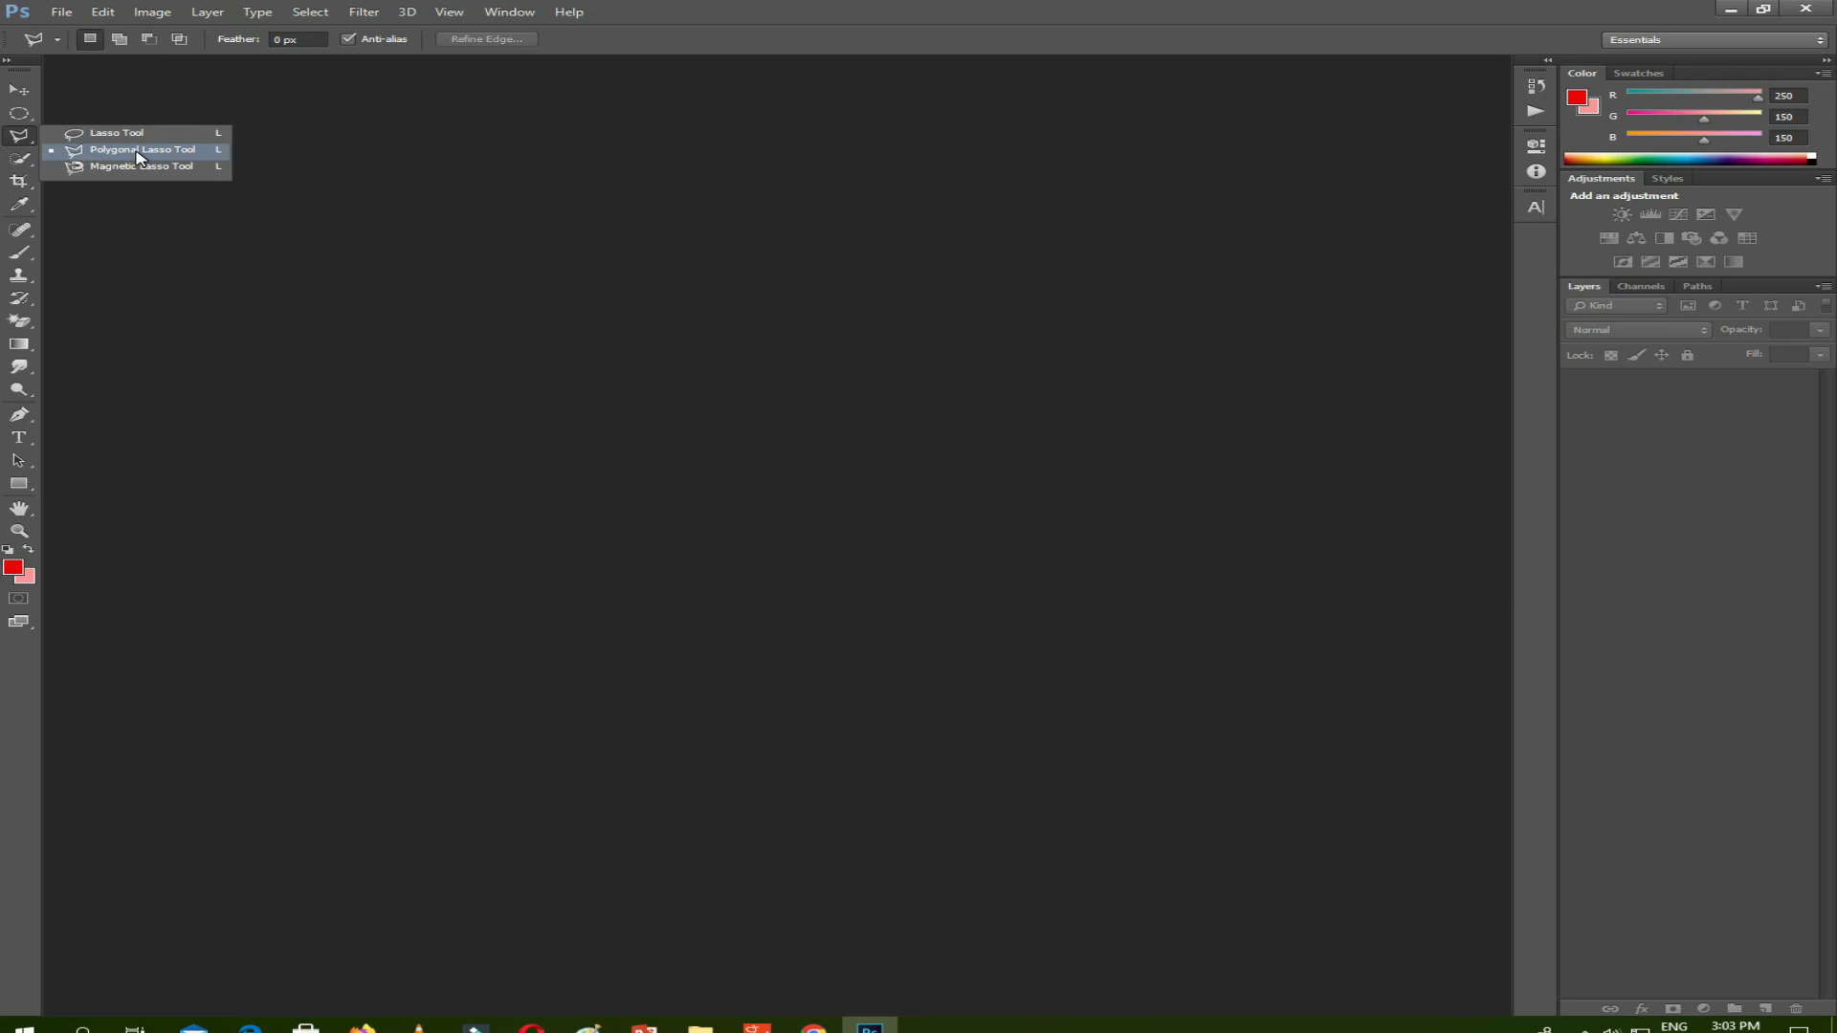
pyautogui.click(139, 152)
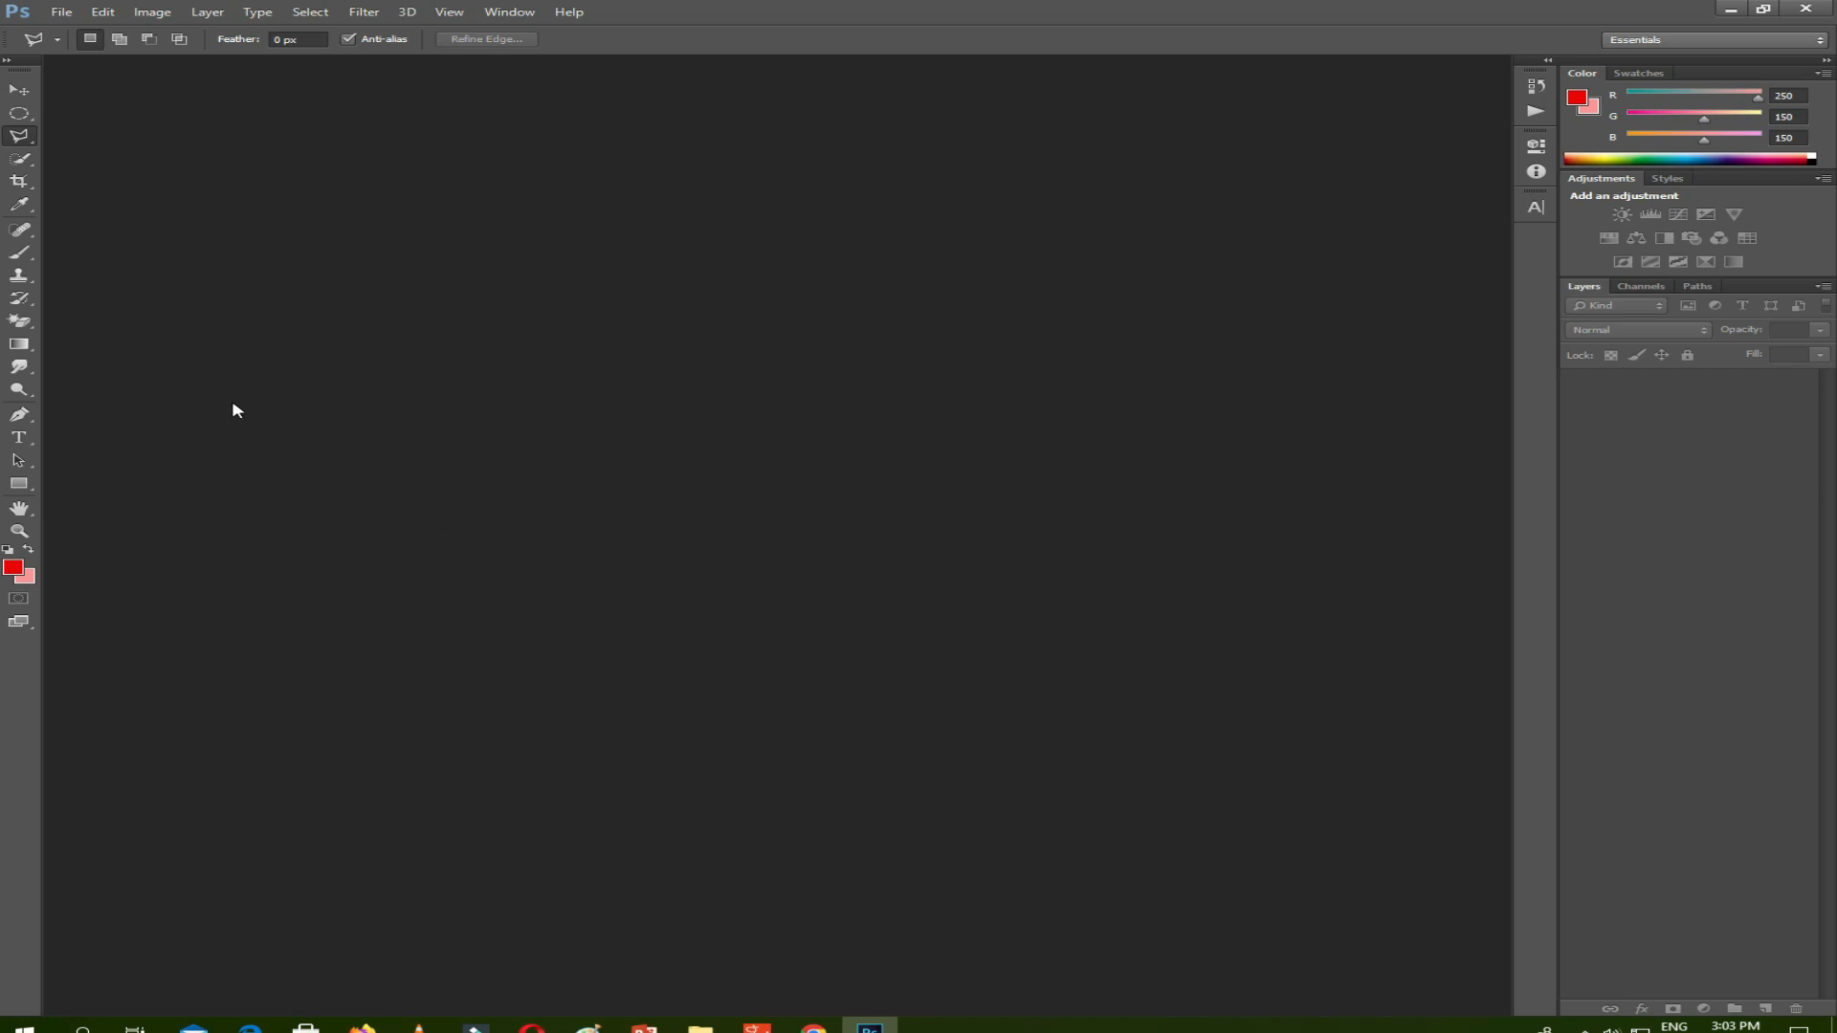
# Display the eraser tool variants and activate the Magic Eraser tool.
pyautogui.moveTo(33, 328); pyautogui.dragTo(120, 359)
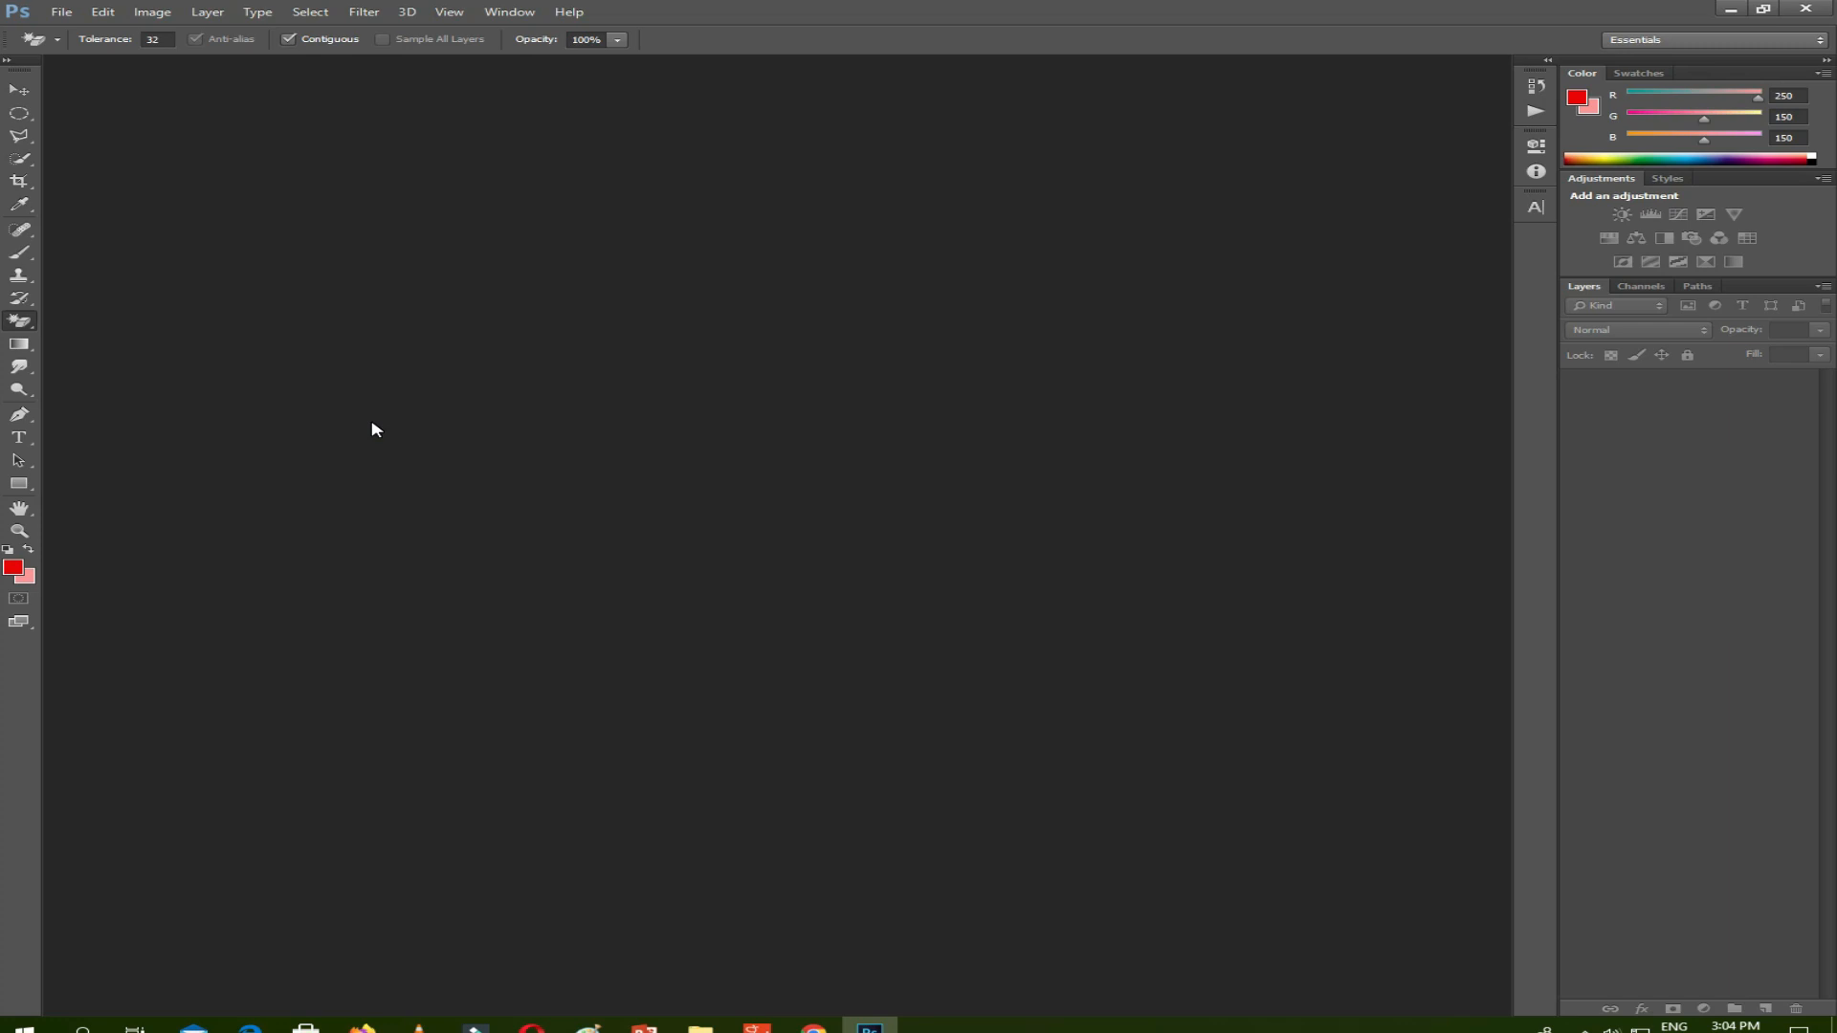
pyautogui.moveTo(33, 328); pyautogui.dragTo(149, 356)
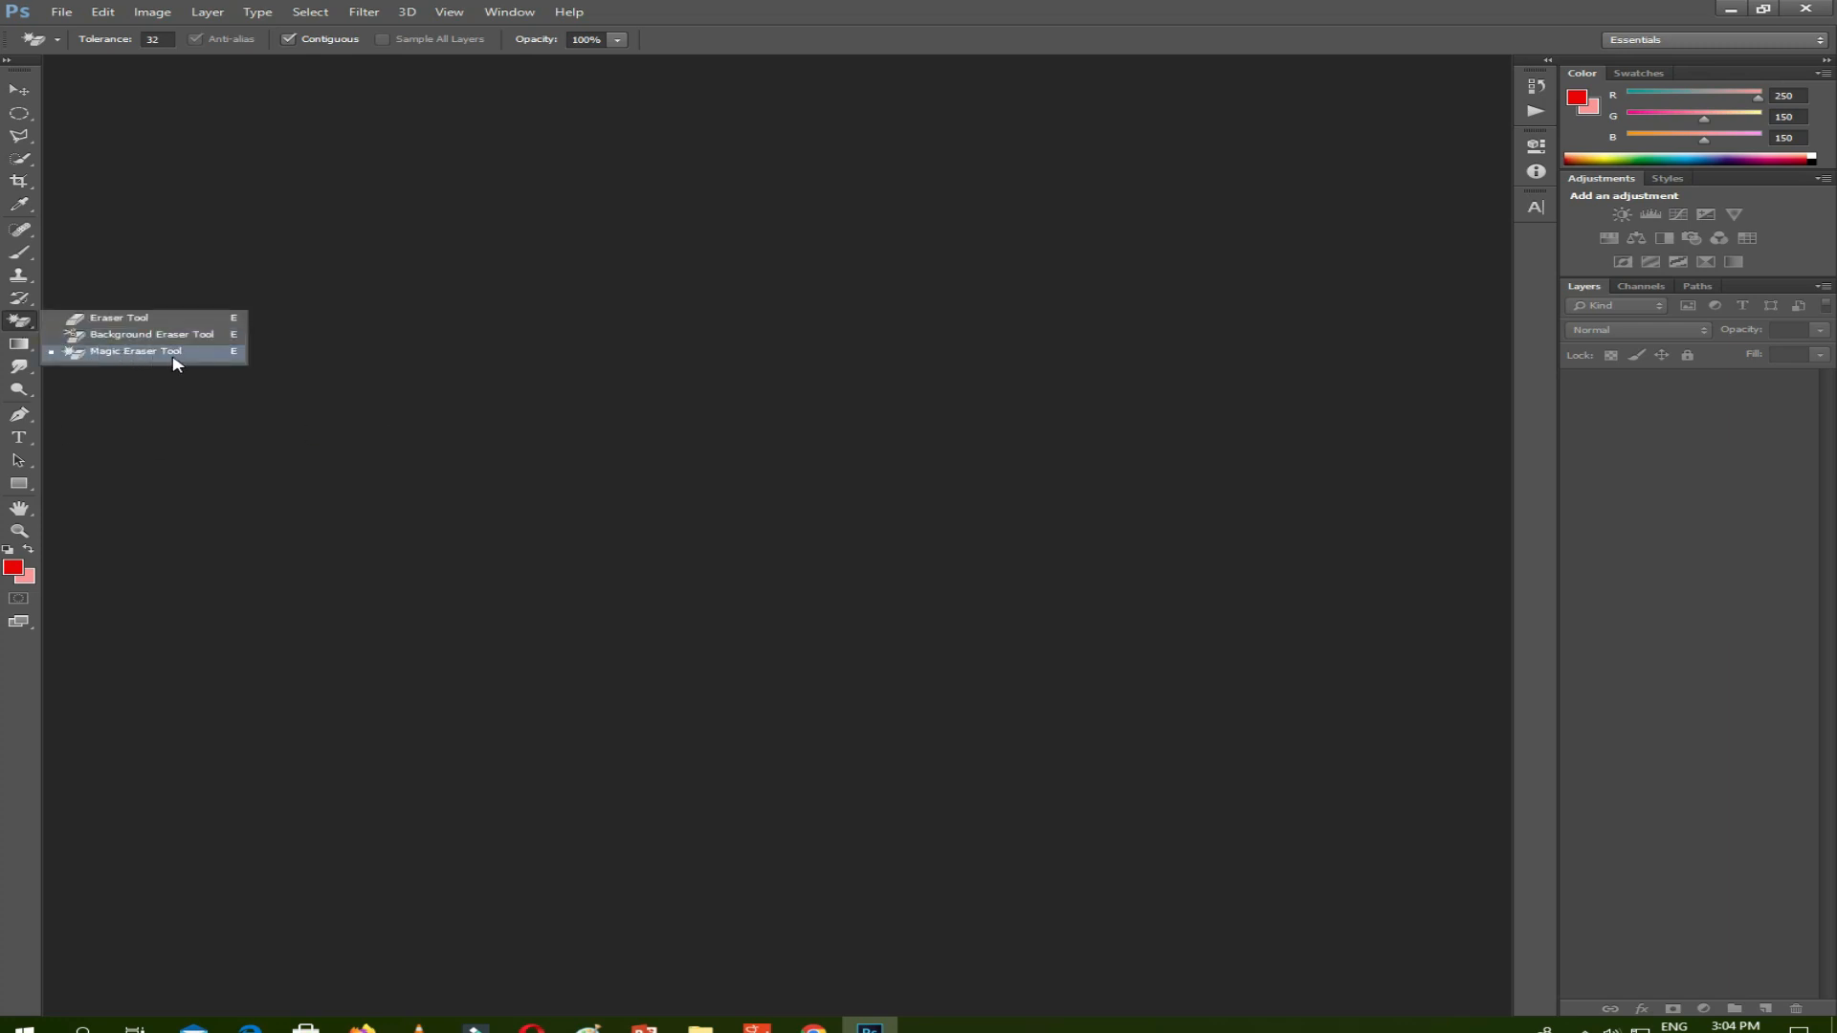
pyautogui.click(180, 358)
pyautogui.moveTo(23, 328); pyautogui.dragTo(175, 362)
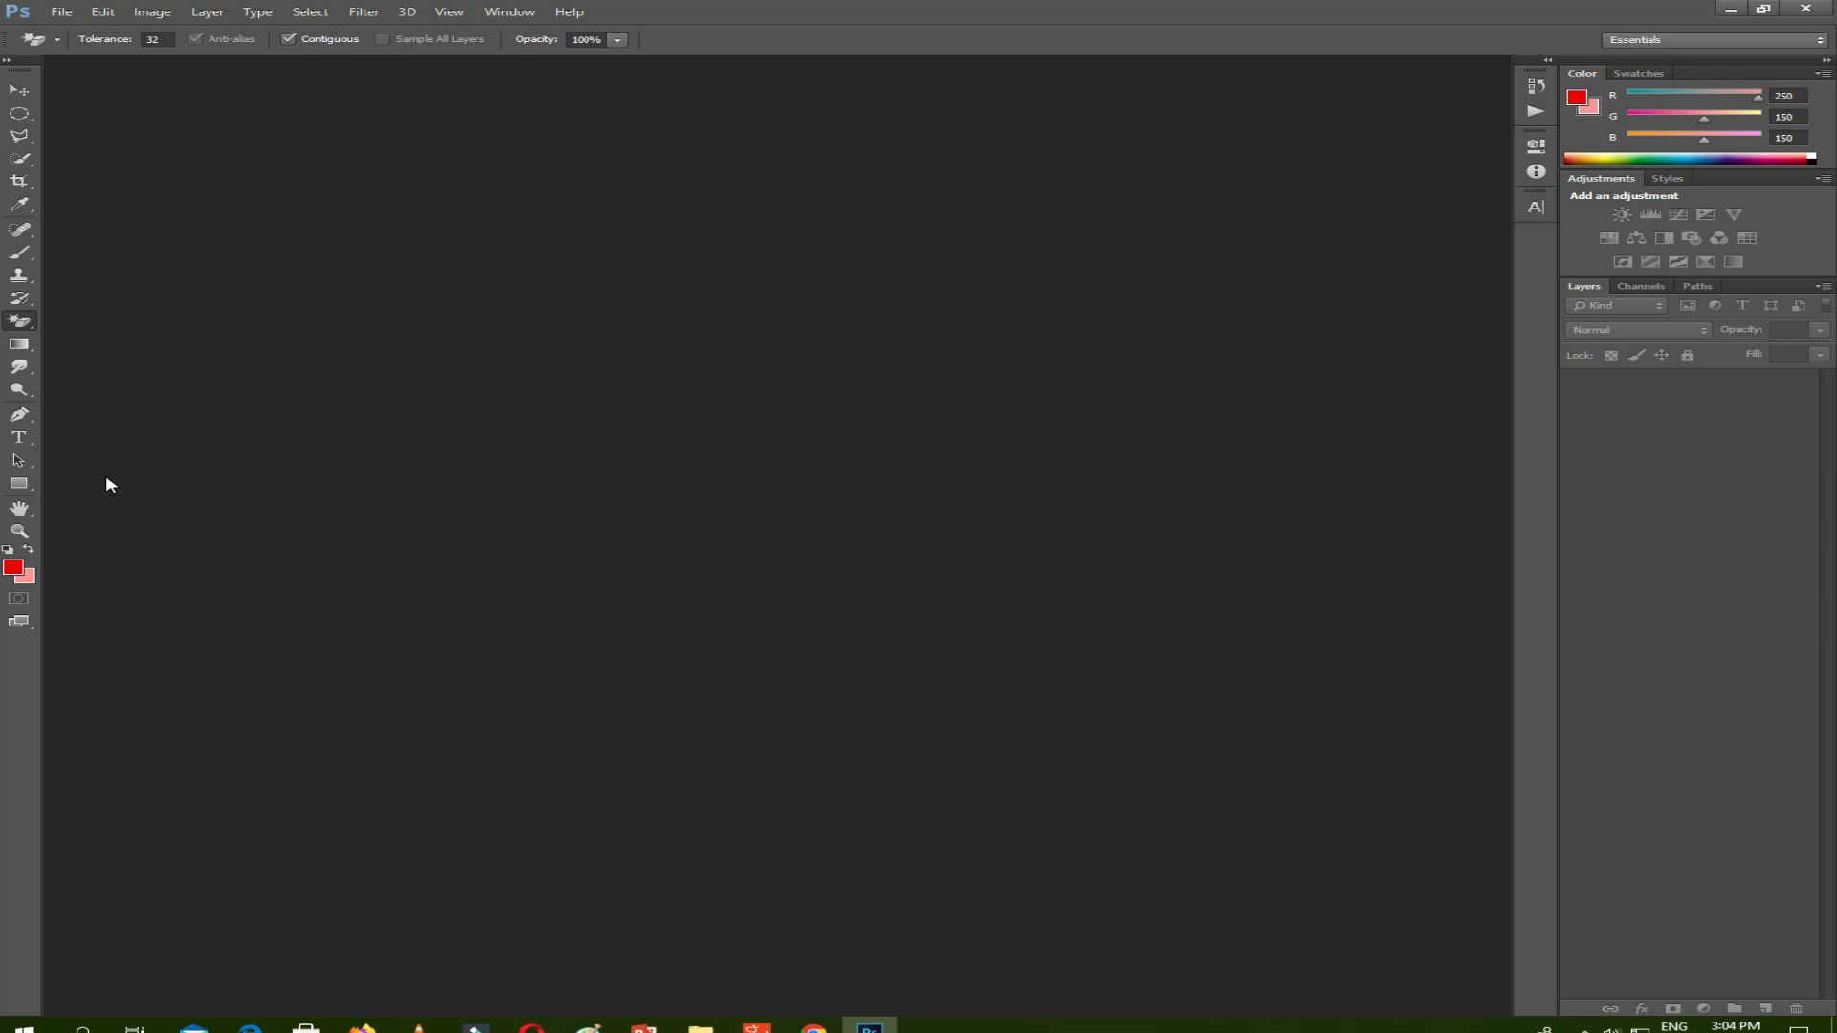
# Choose the Ellipse tool from the shape tools and replace it with the Rounded Rectangle tool.
pyautogui.click(18, 483)
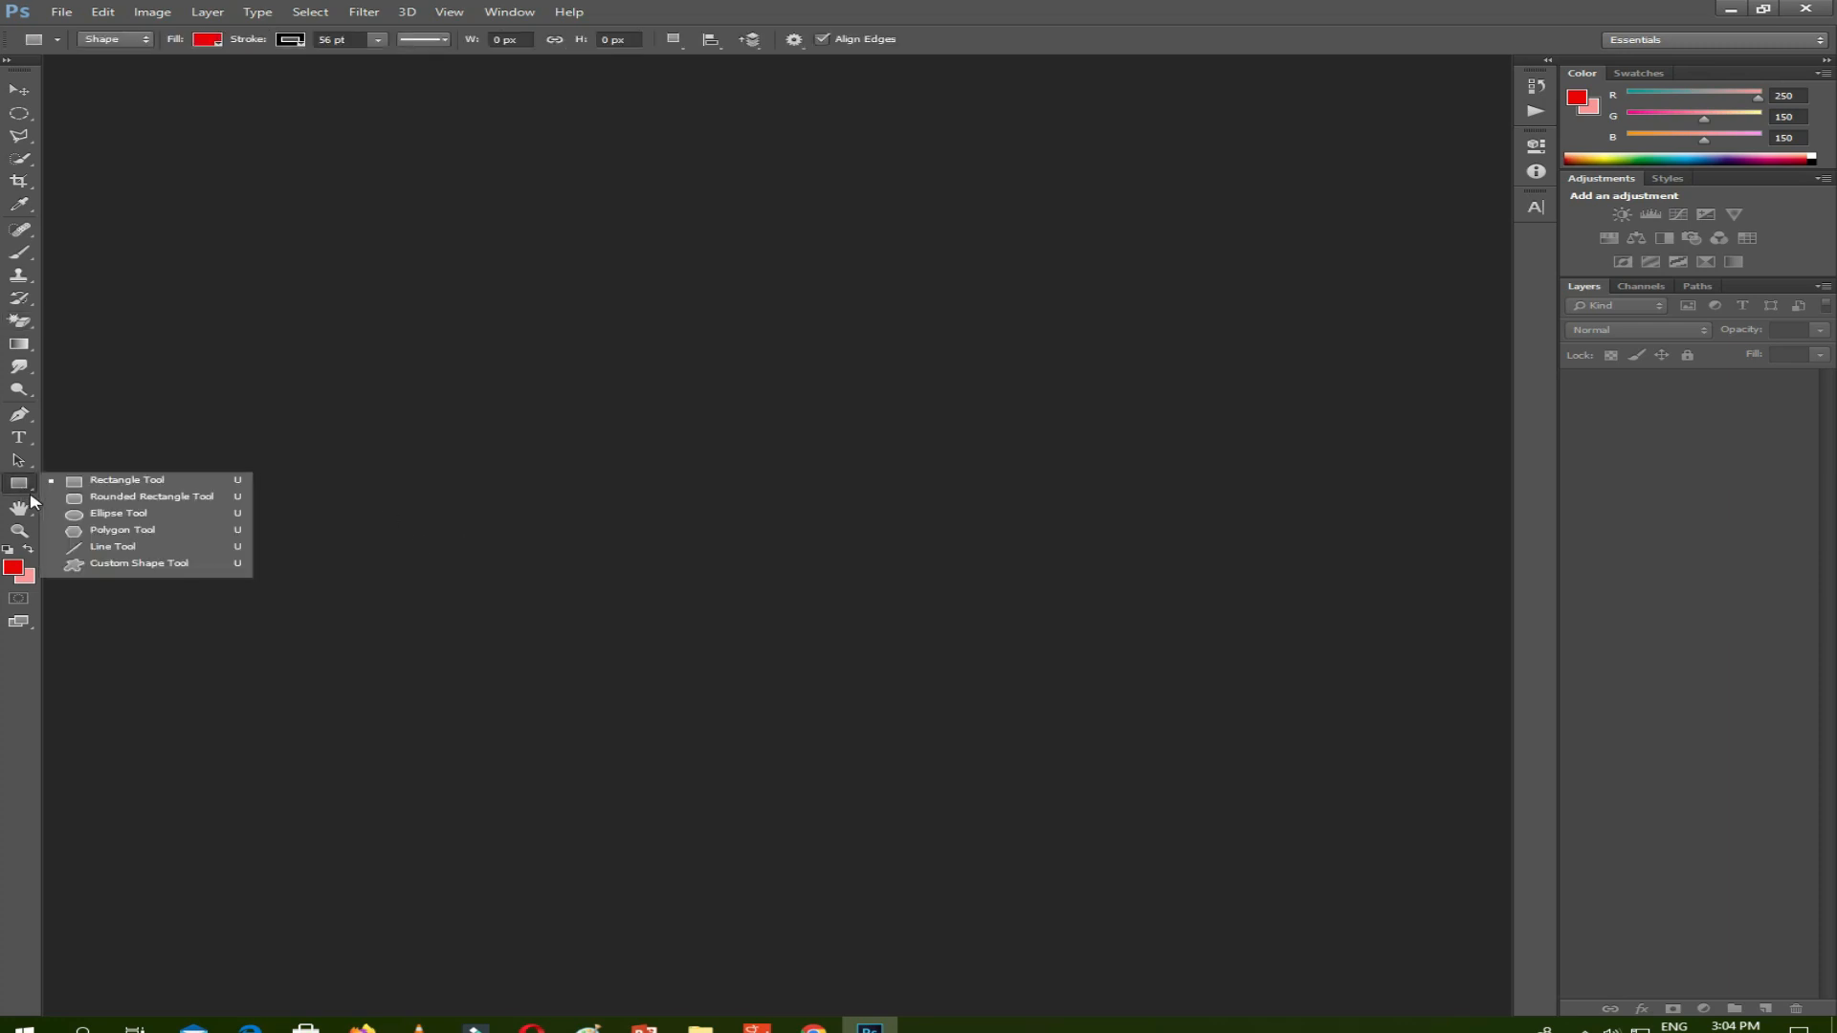
pyautogui.click(144, 515)
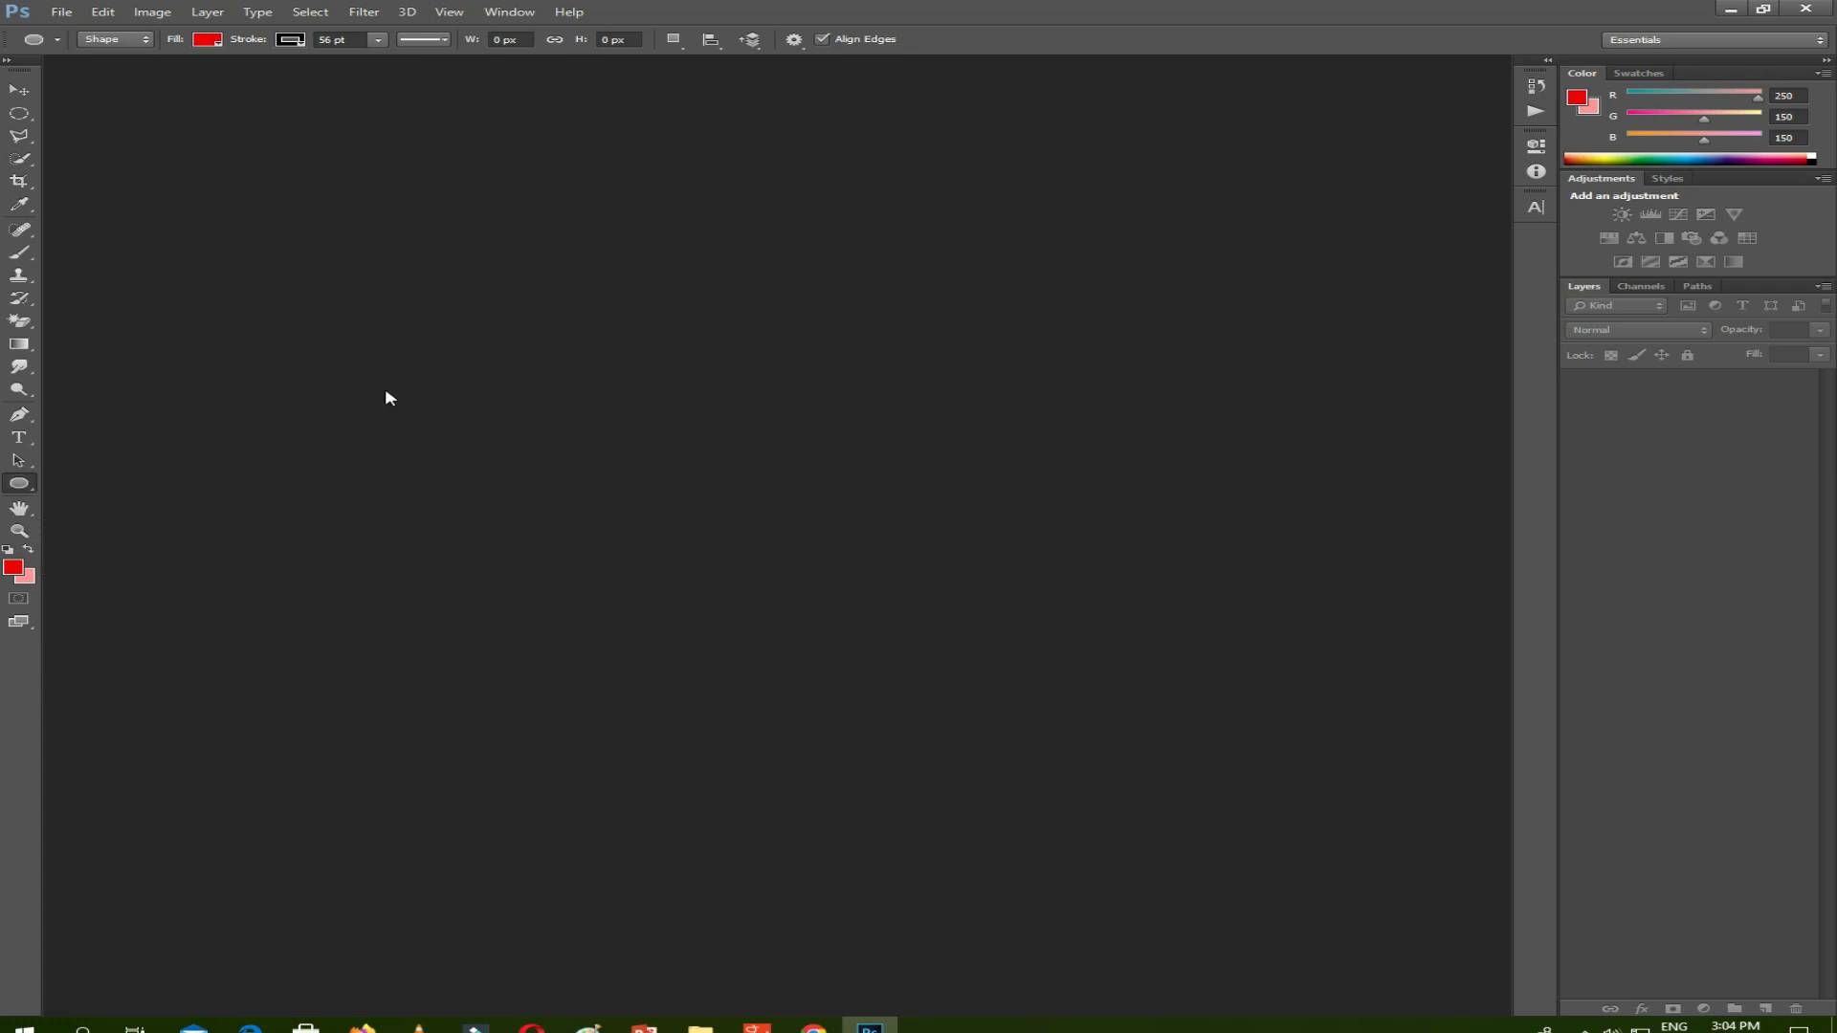
pyautogui.rightClick(23, 488)
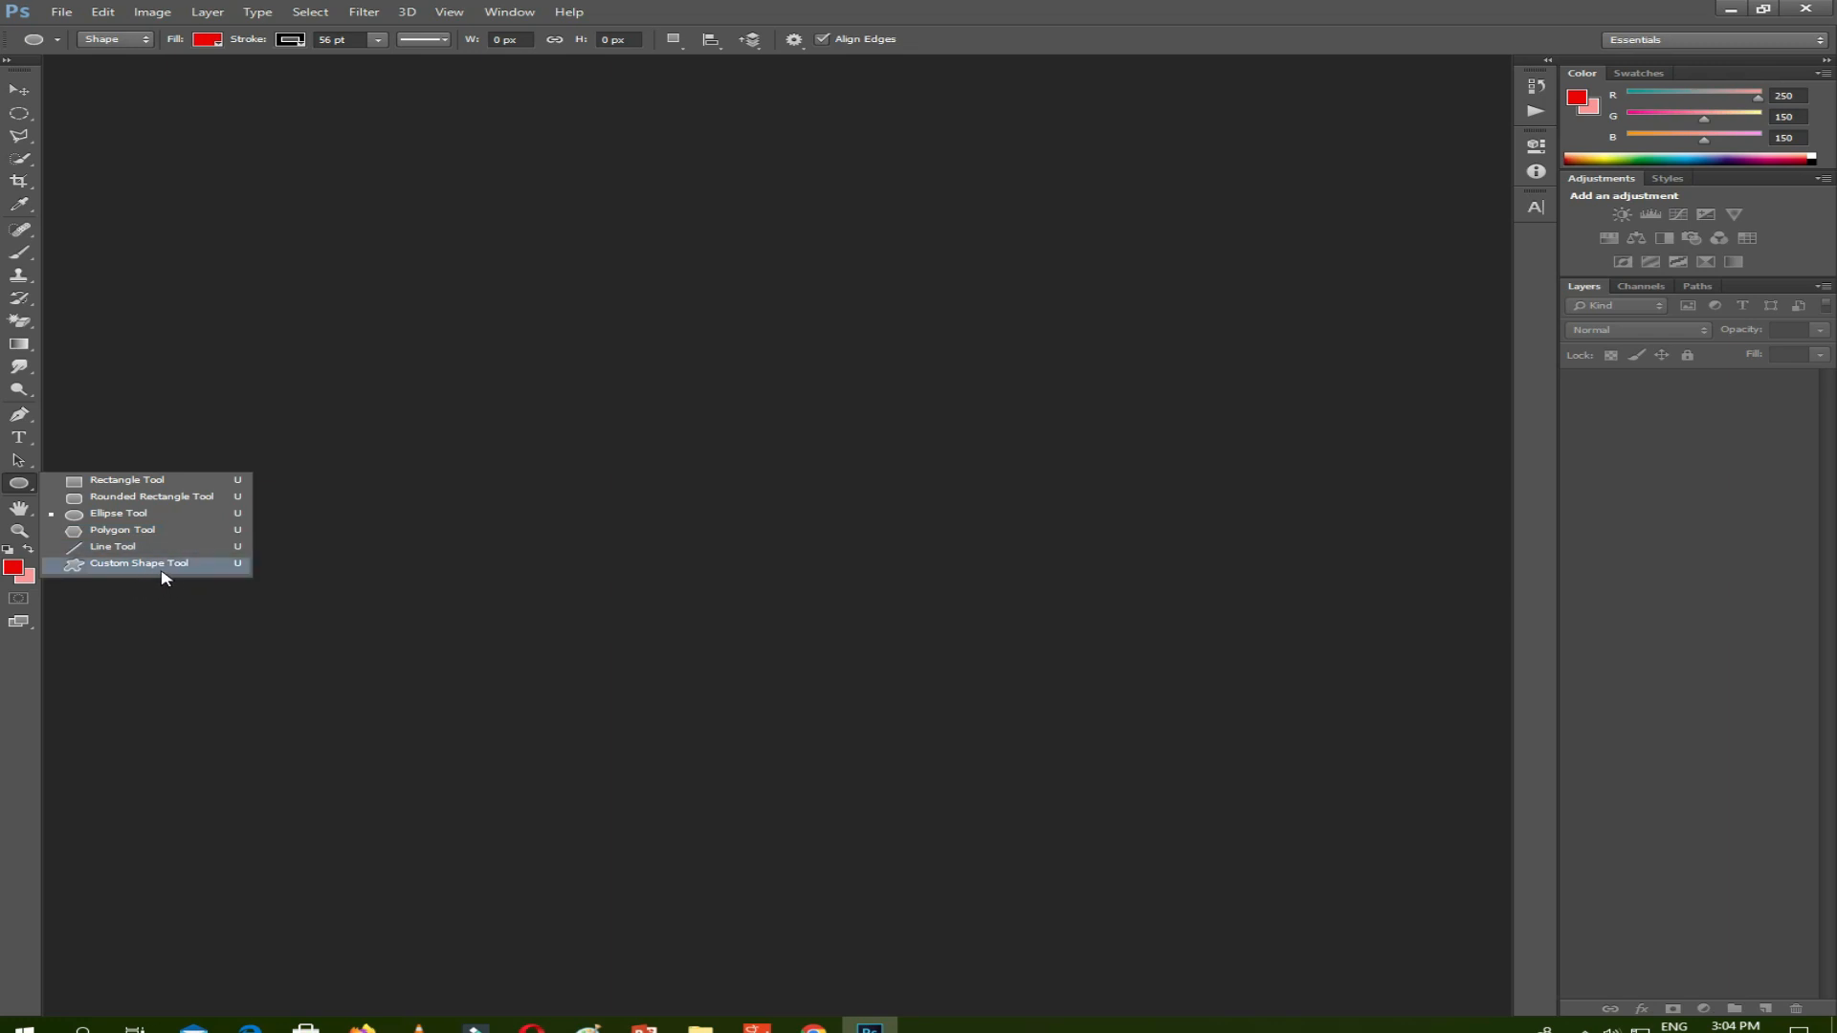
pyautogui.click(139, 497)
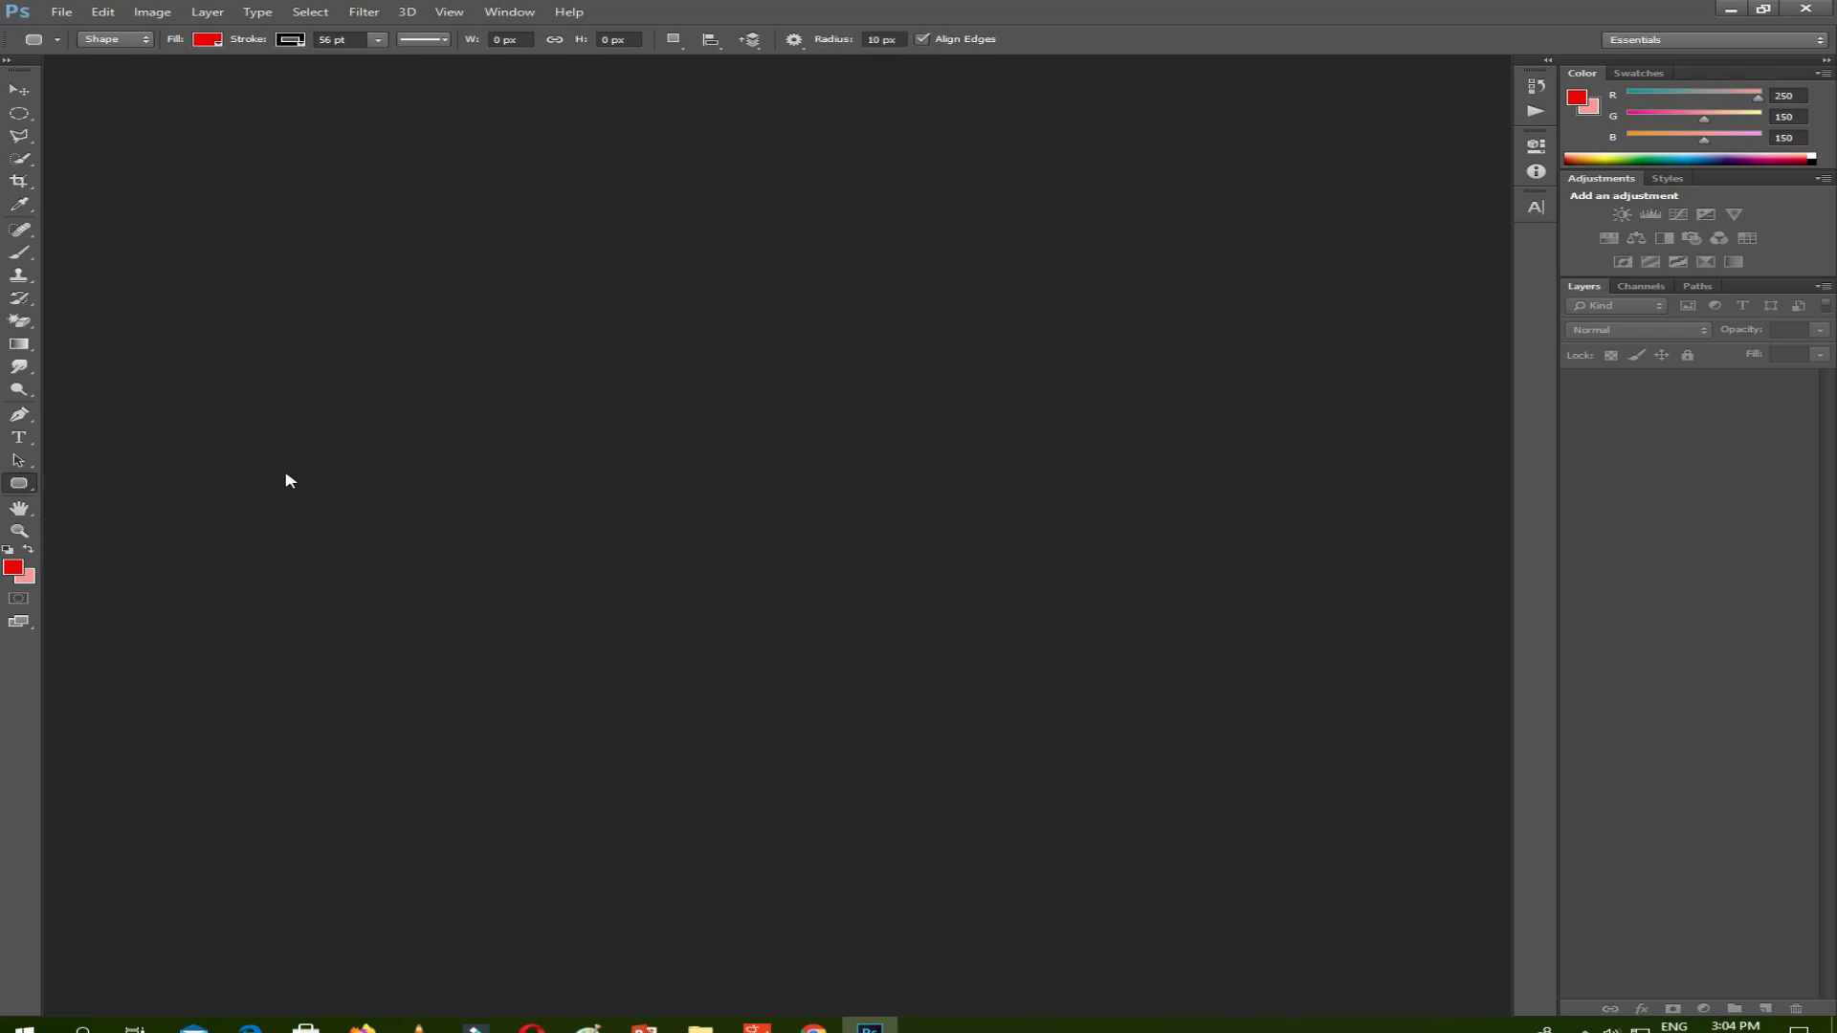
pyautogui.rightClick(19, 484)
# Activate the Polygonal Lasso, Magic Eraser and Ellipse tools in turn from their tool groups.
pyautogui.moveTo(19, 136); pyautogui.dragTo(116, 153)
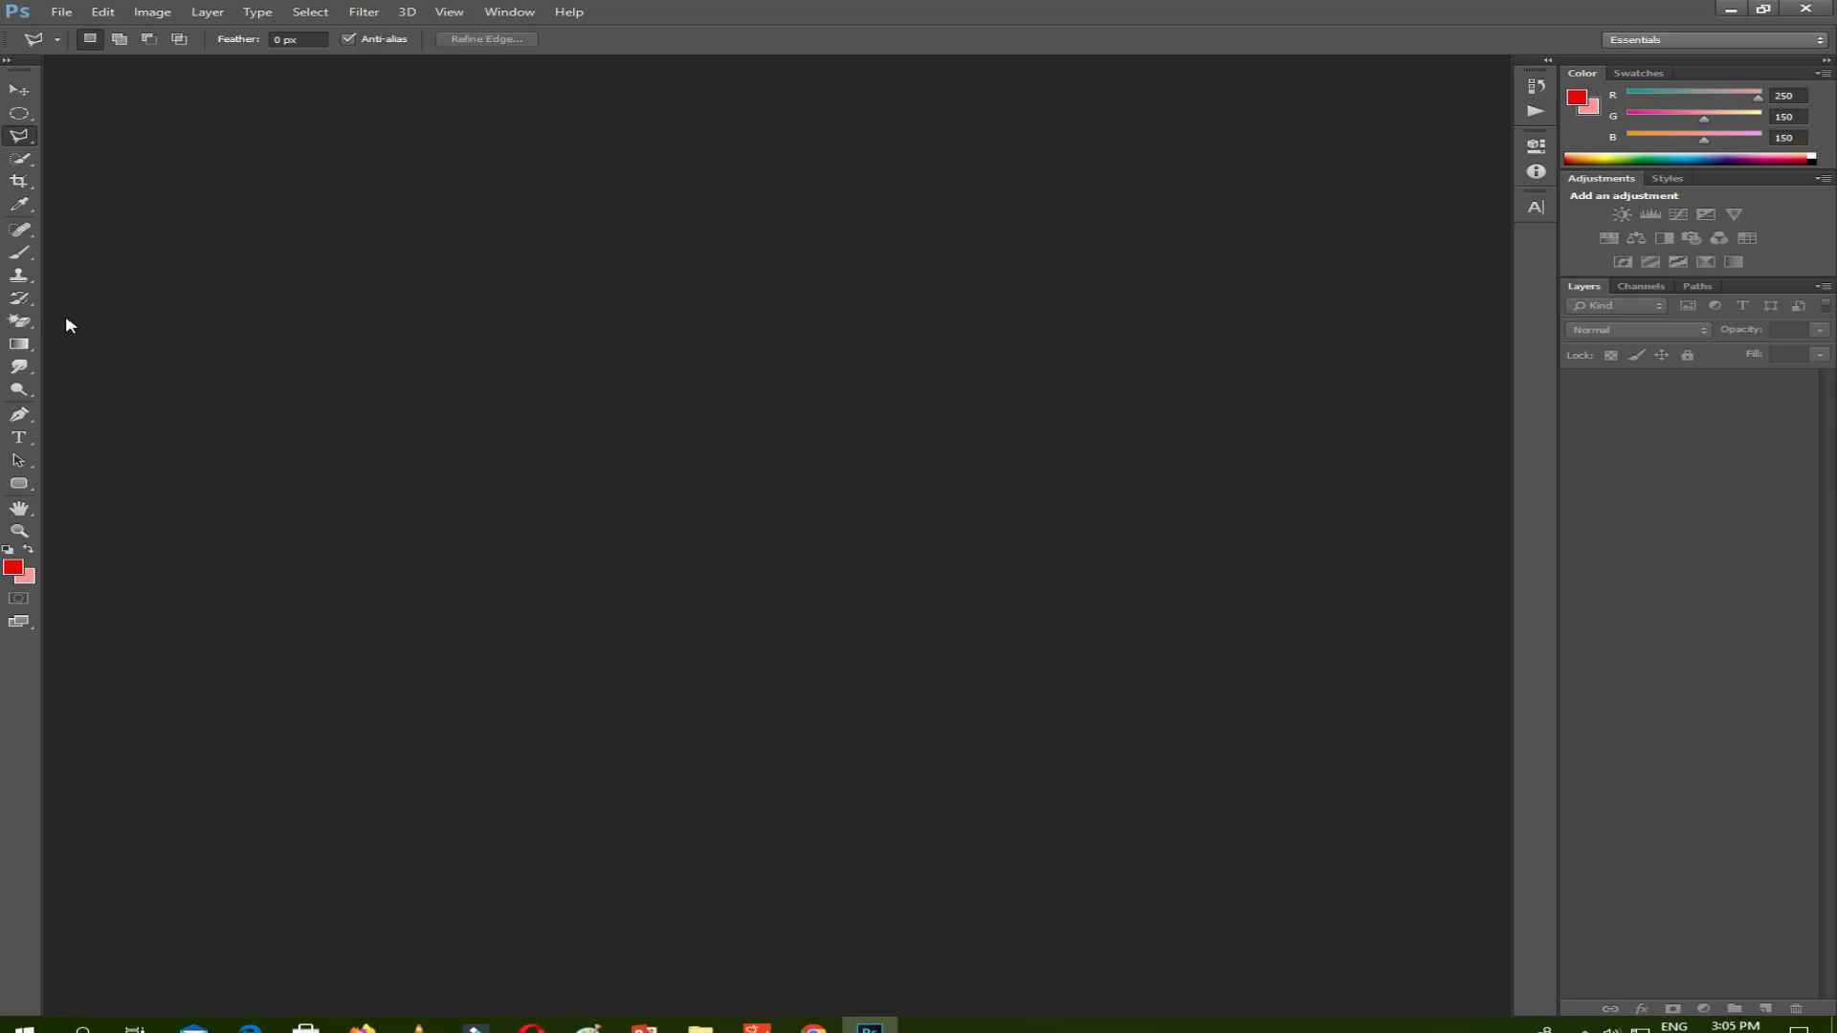
pyautogui.moveTo(19, 320); pyautogui.dragTo(55, 360)
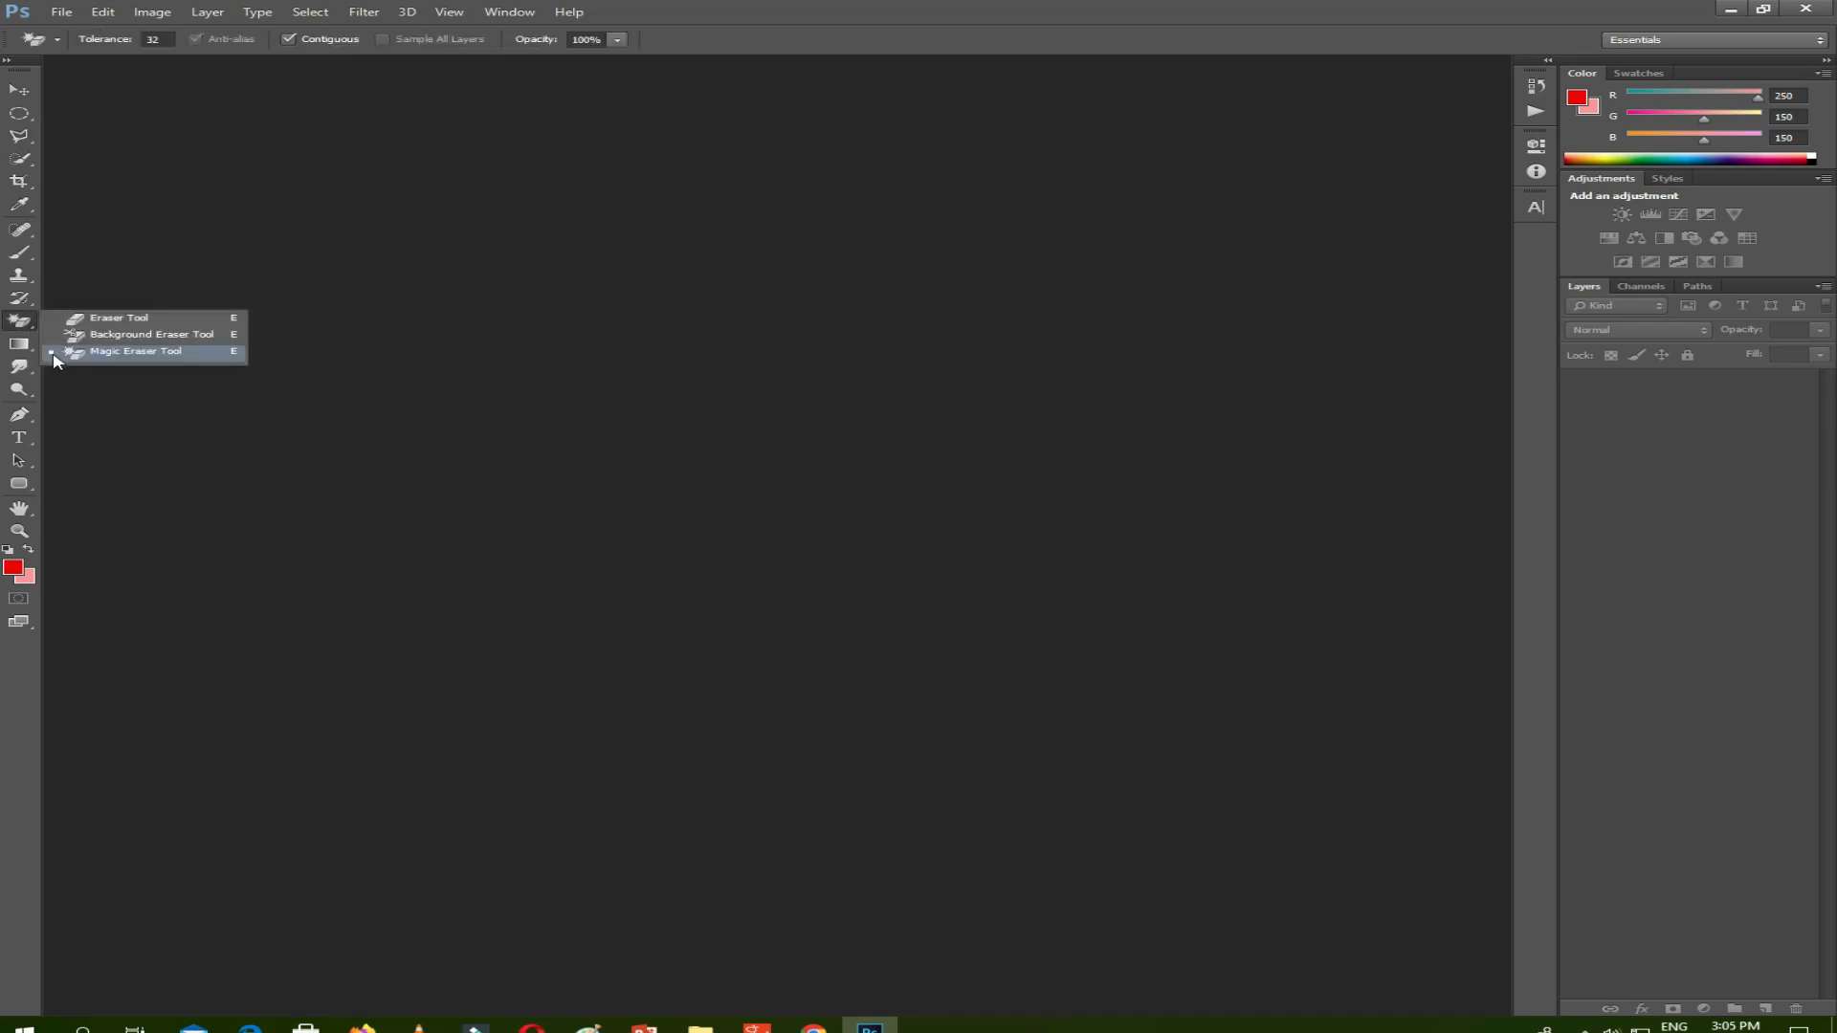
pyautogui.click(163, 360)
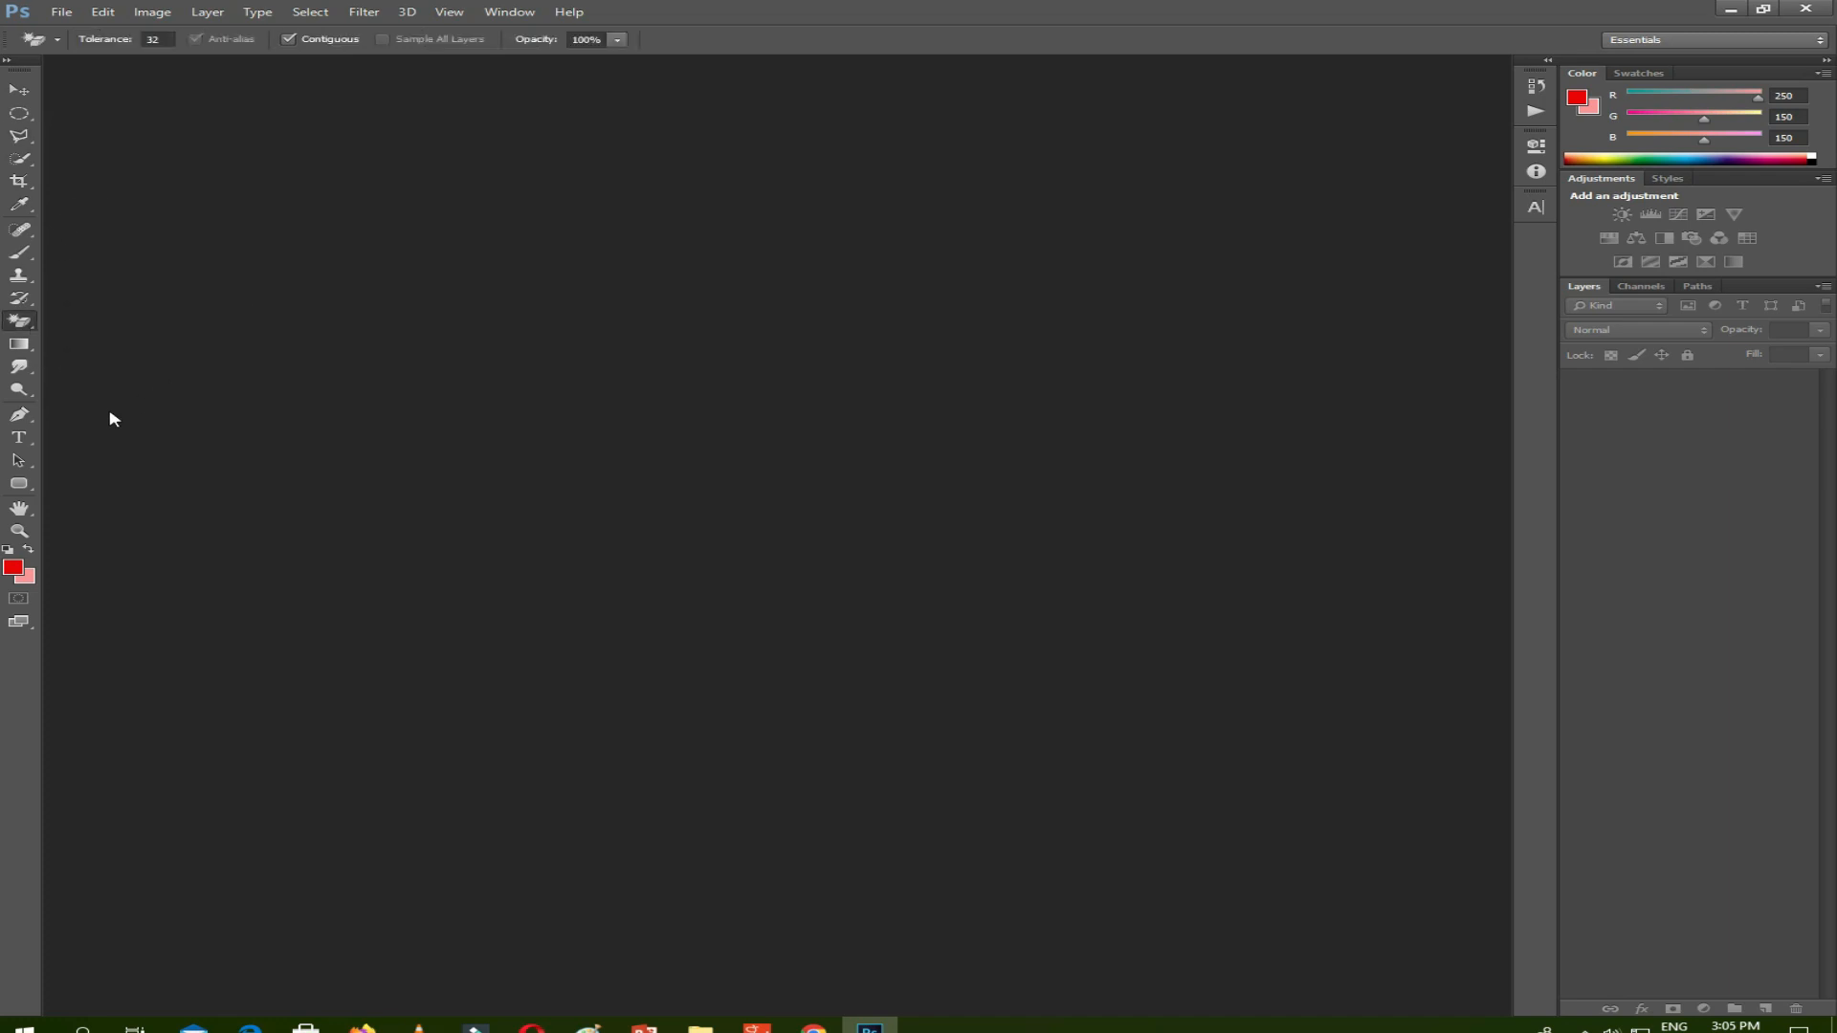
pyautogui.moveTo(19, 484); pyautogui.dragTo(134, 515)
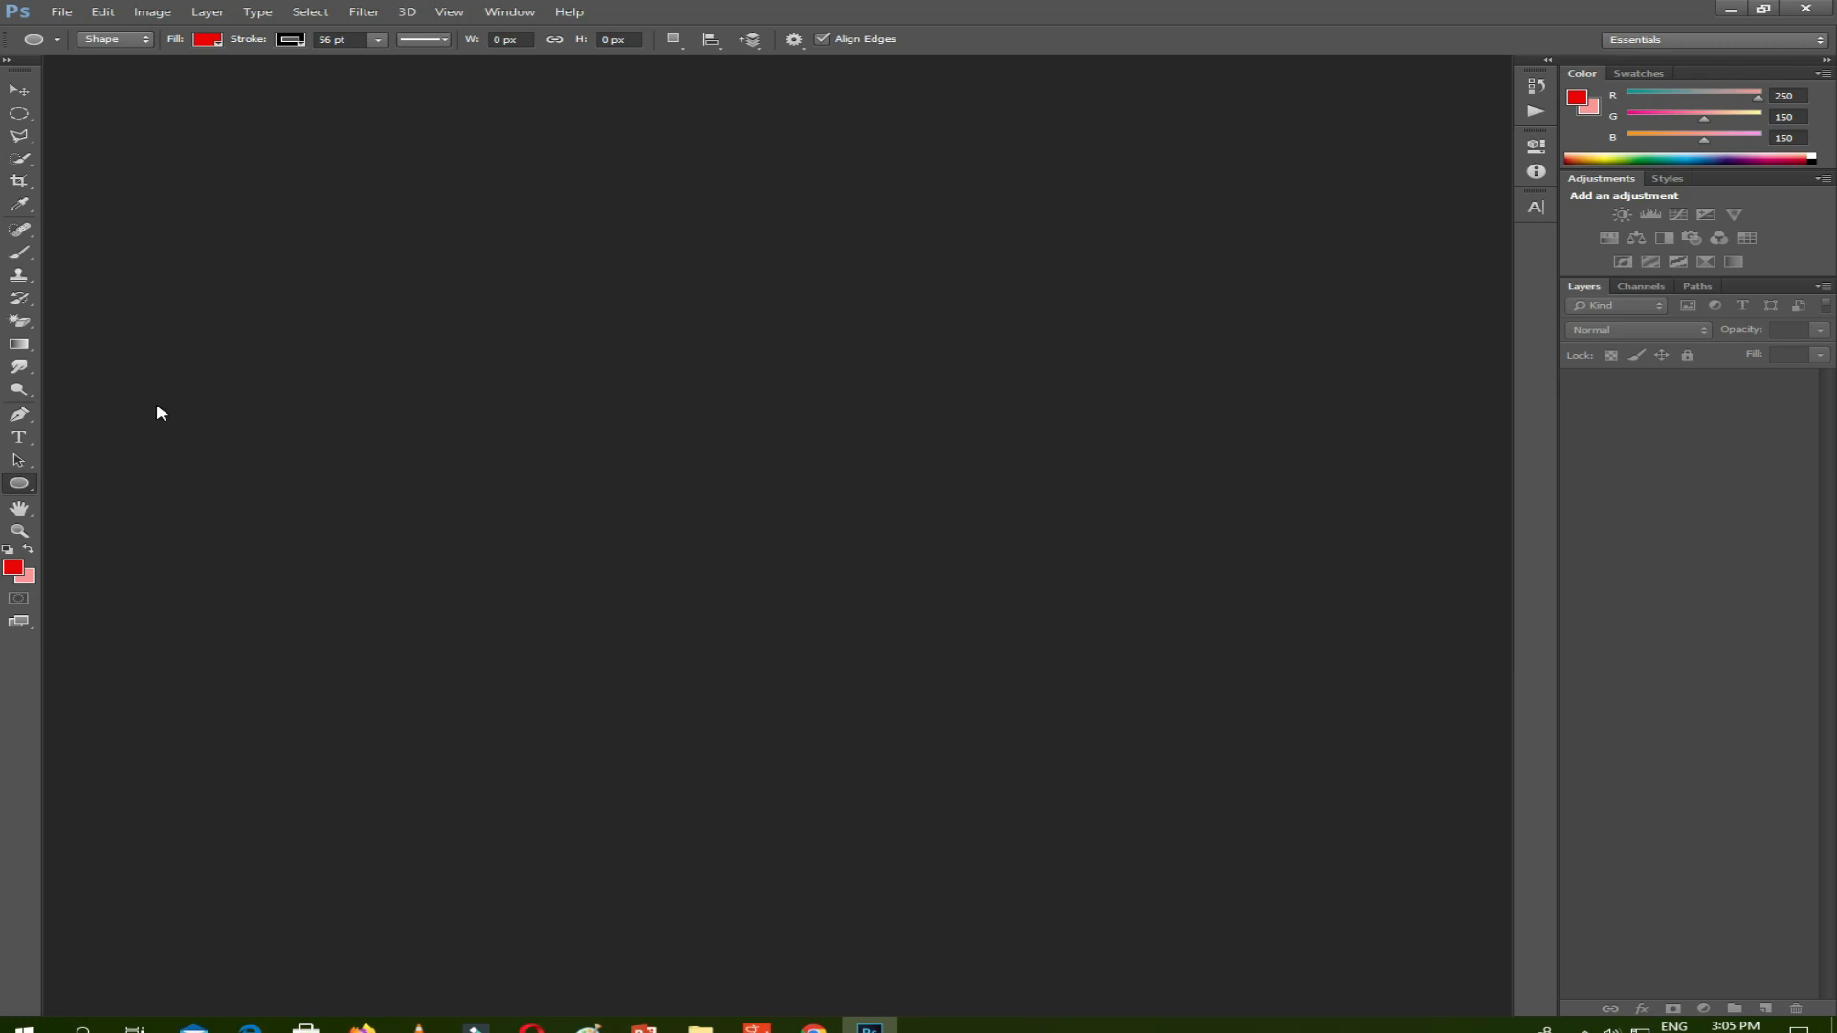
# Create a new blank white document and activate the Polygonal Lasso tool.
pyautogui.click(60, 17)
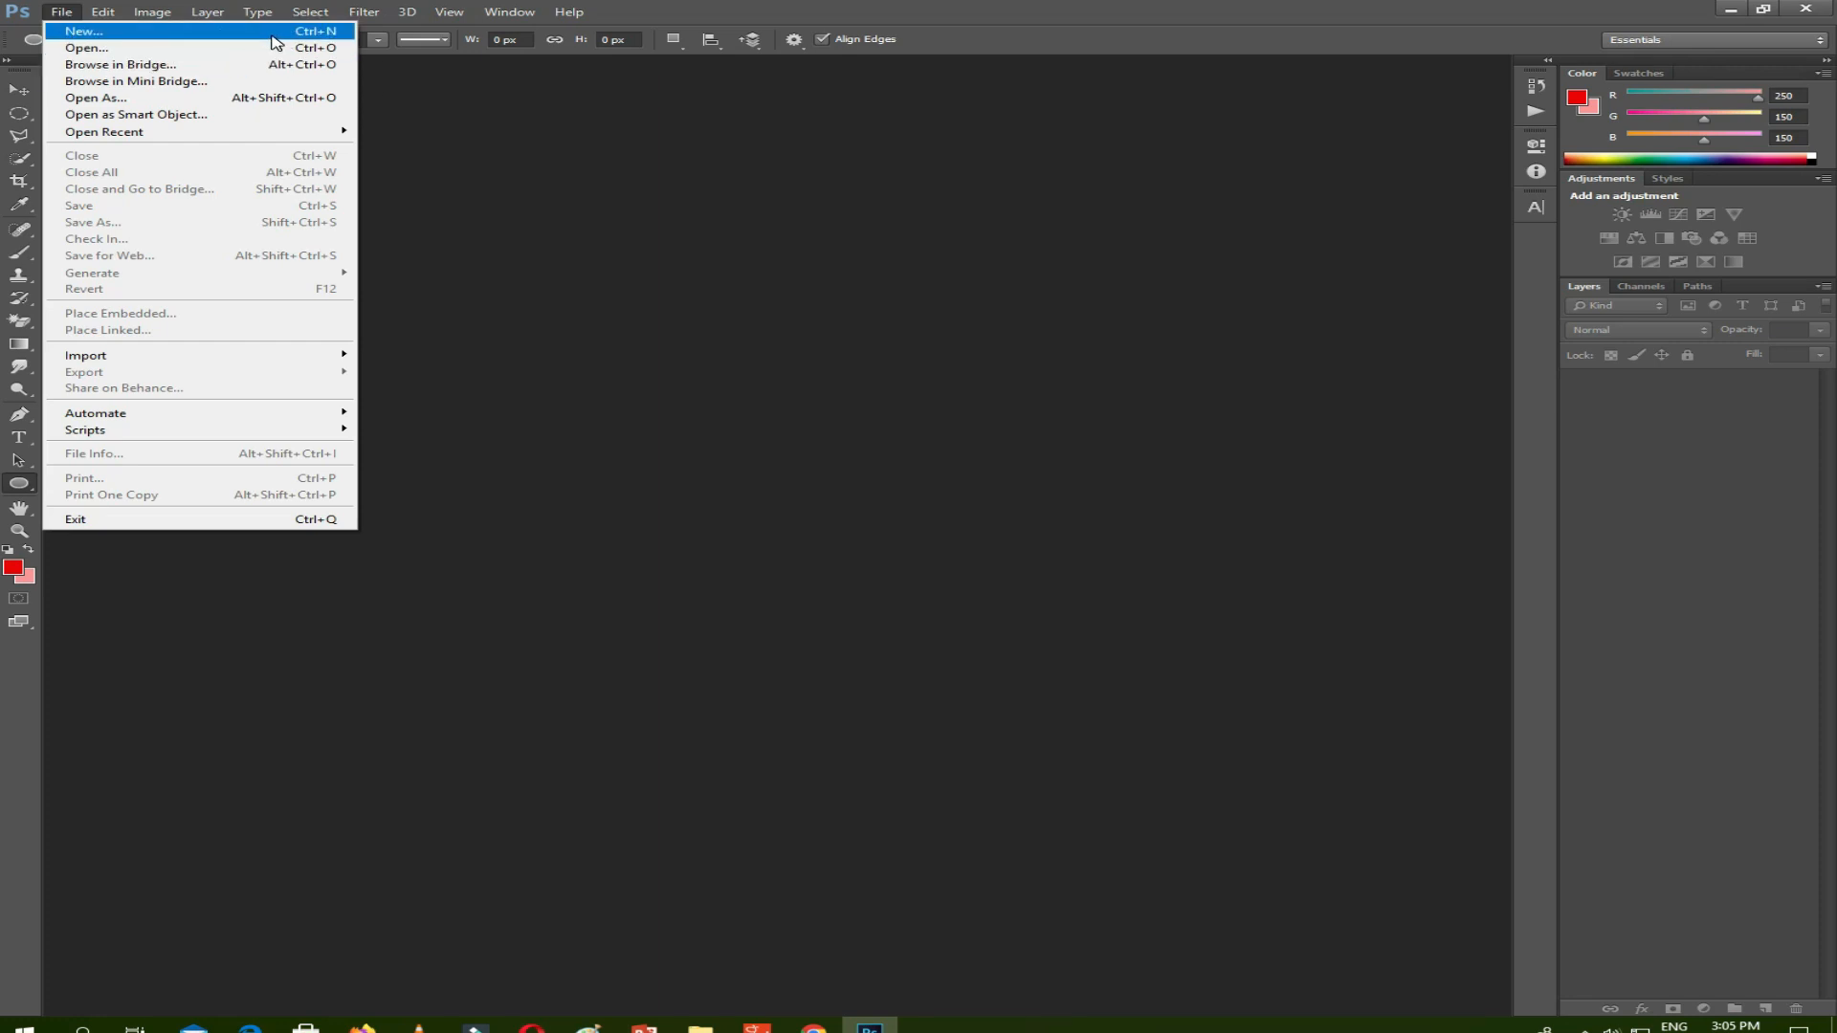
pyautogui.click(272, 33)
pyautogui.click(988, 238)
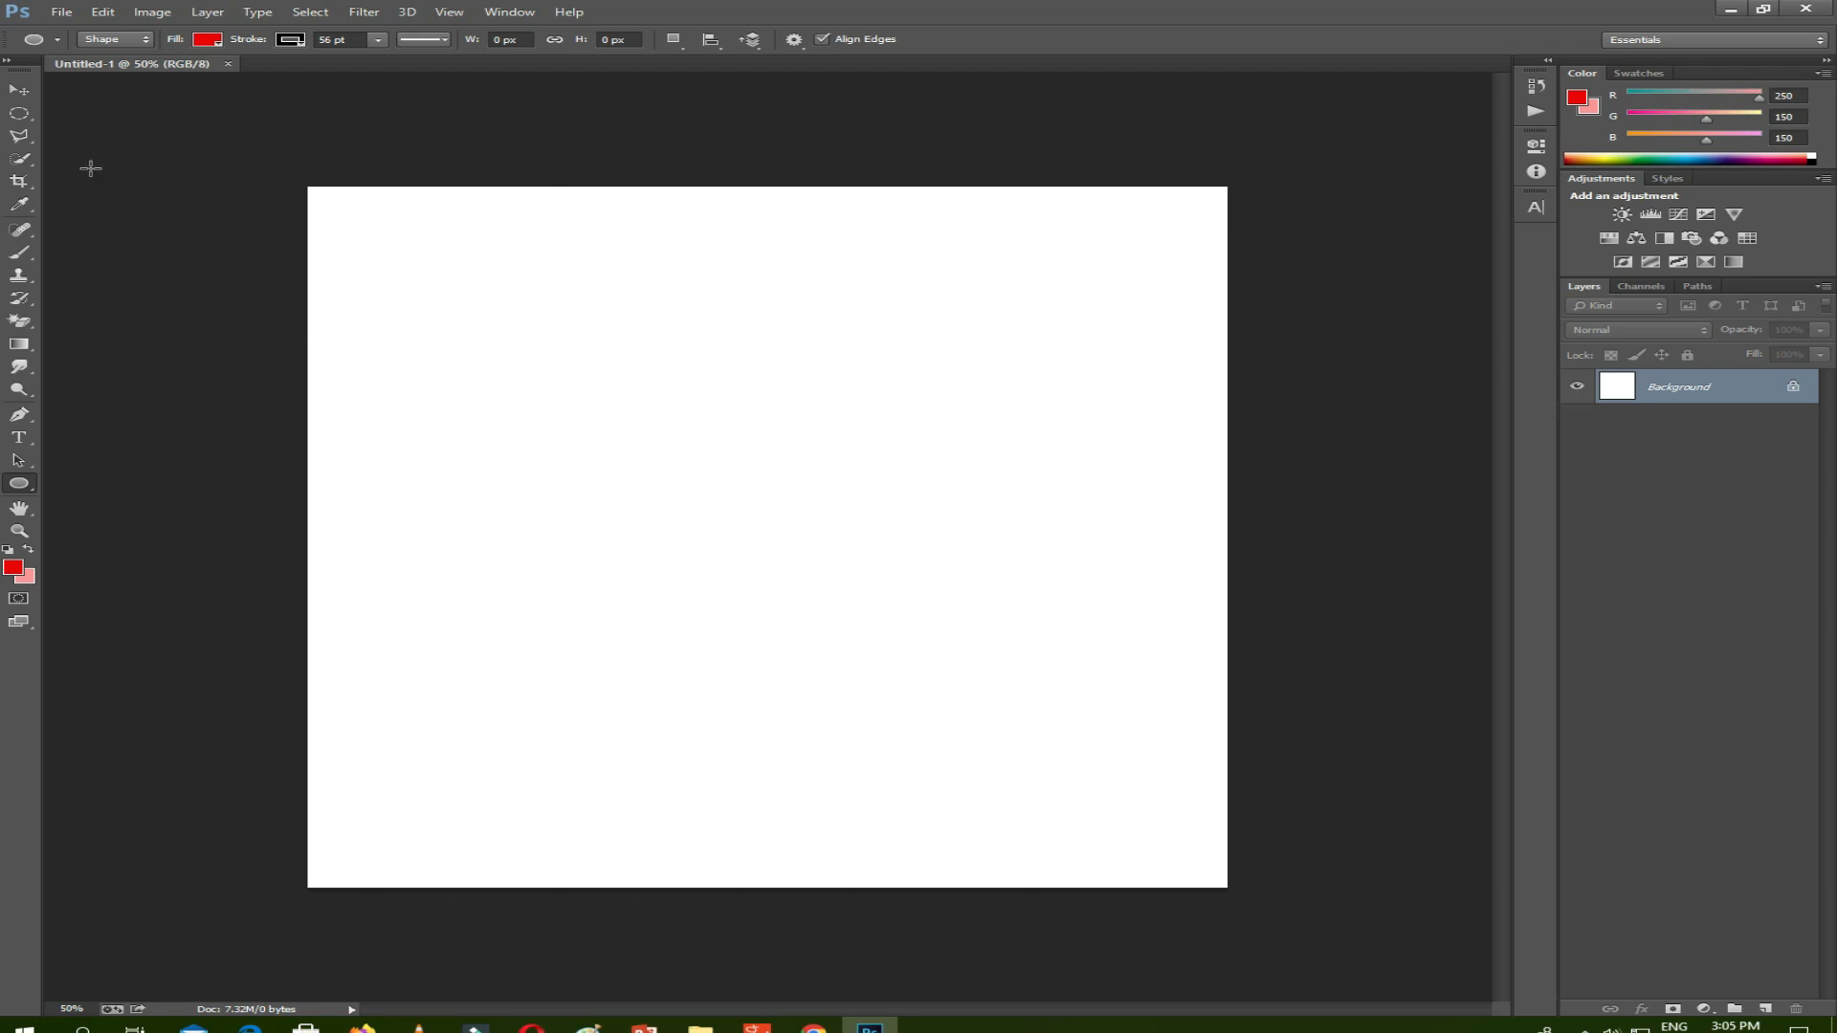
pyautogui.moveTo(26, 143); pyautogui.dragTo(120, 157)
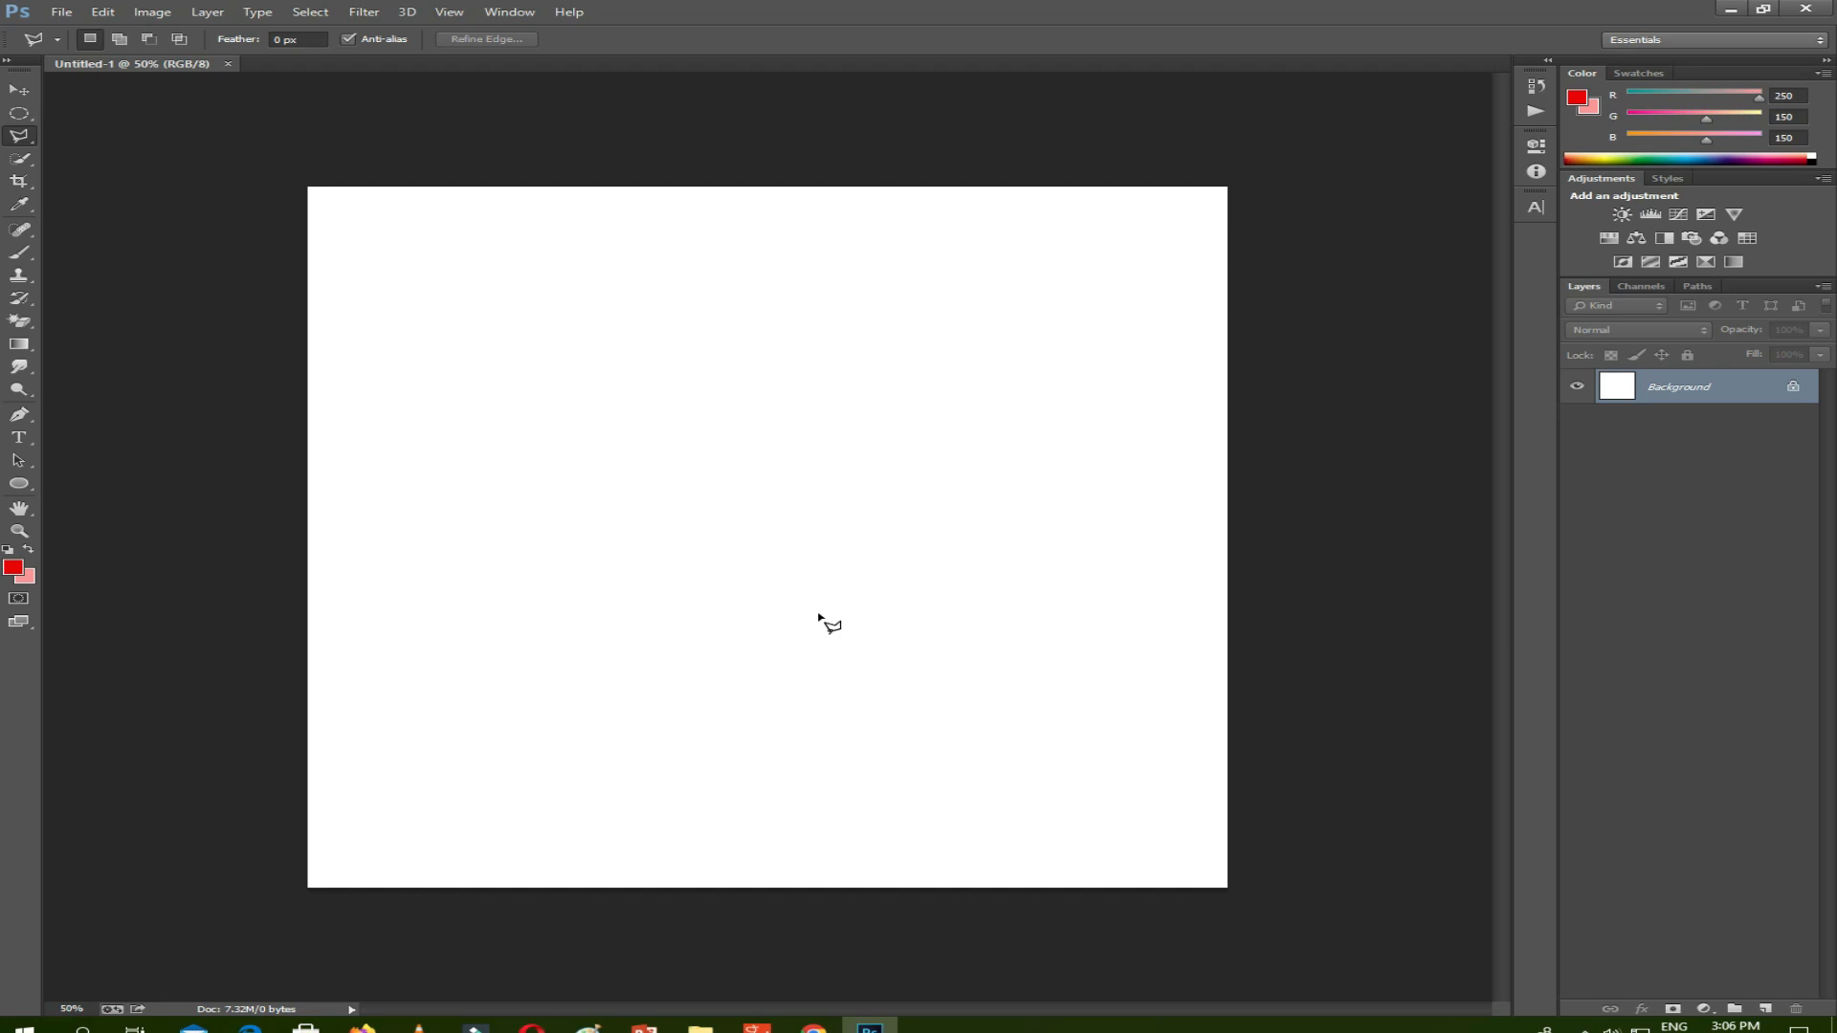
# Switch to Chrome, search Google for "icon" and browse the image results.
pyautogui.click(813, 1028)
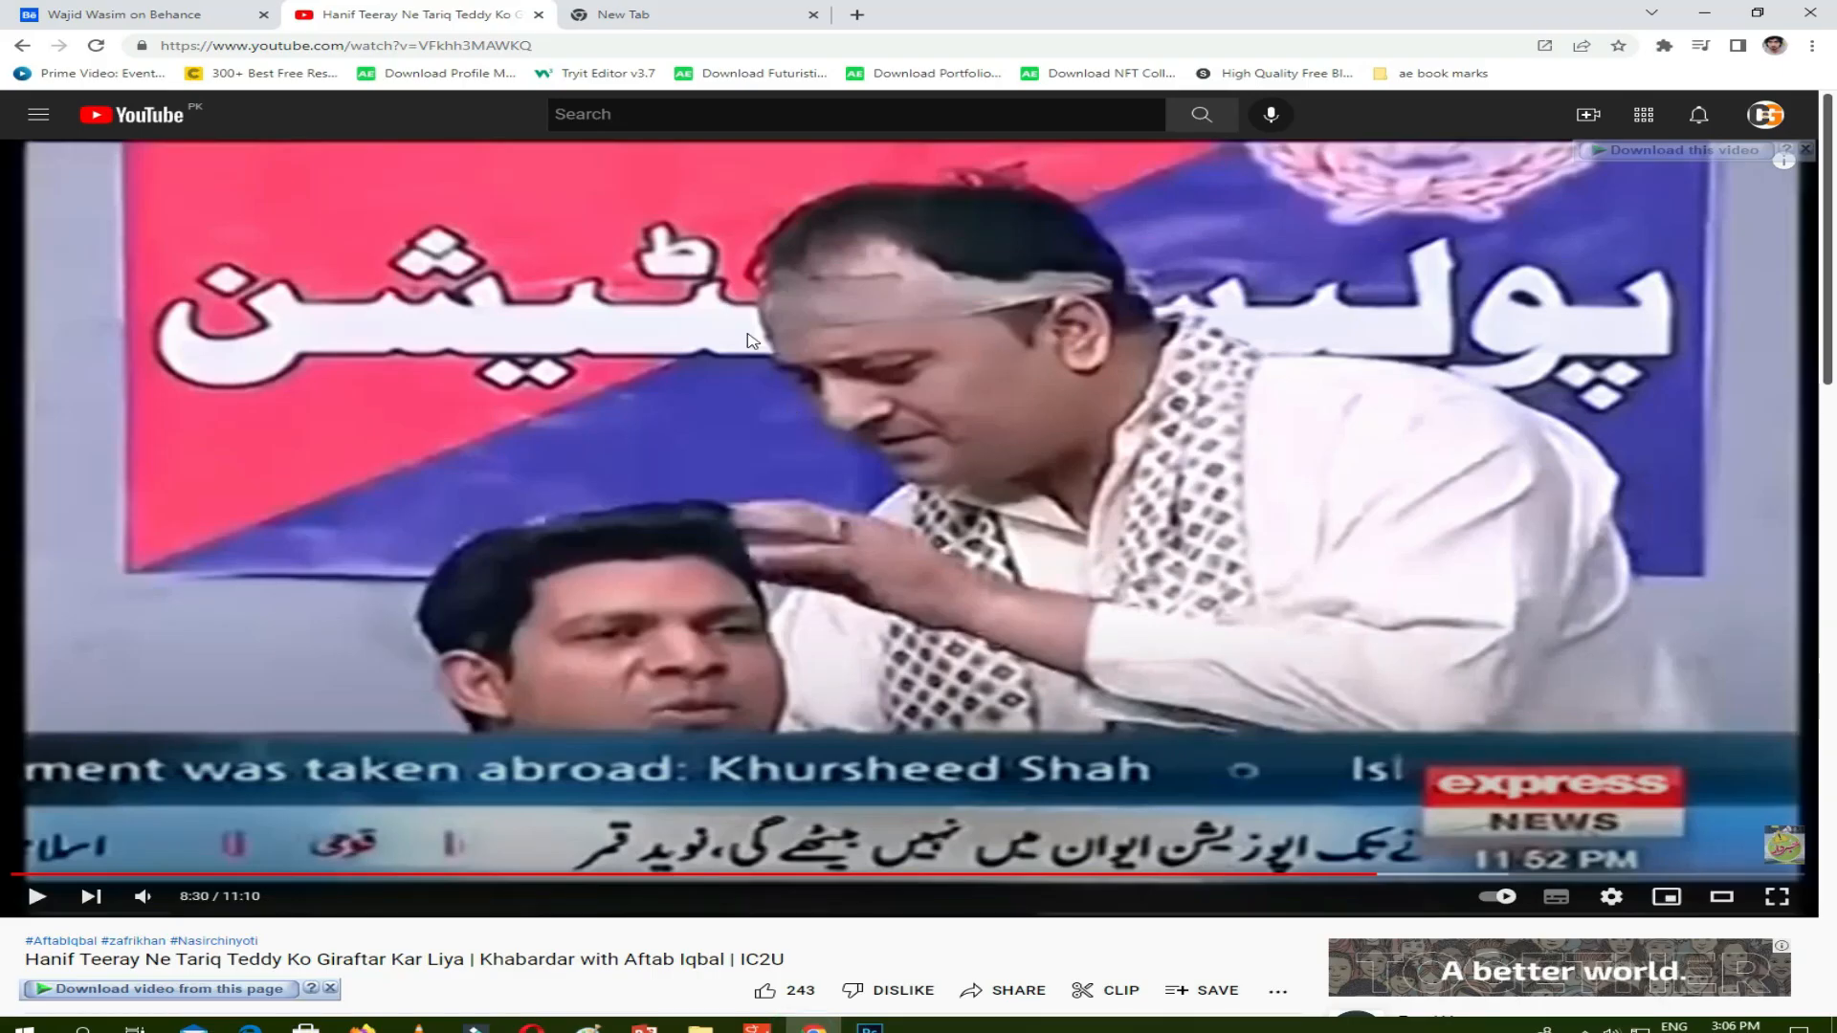
pyautogui.click(698, 14)
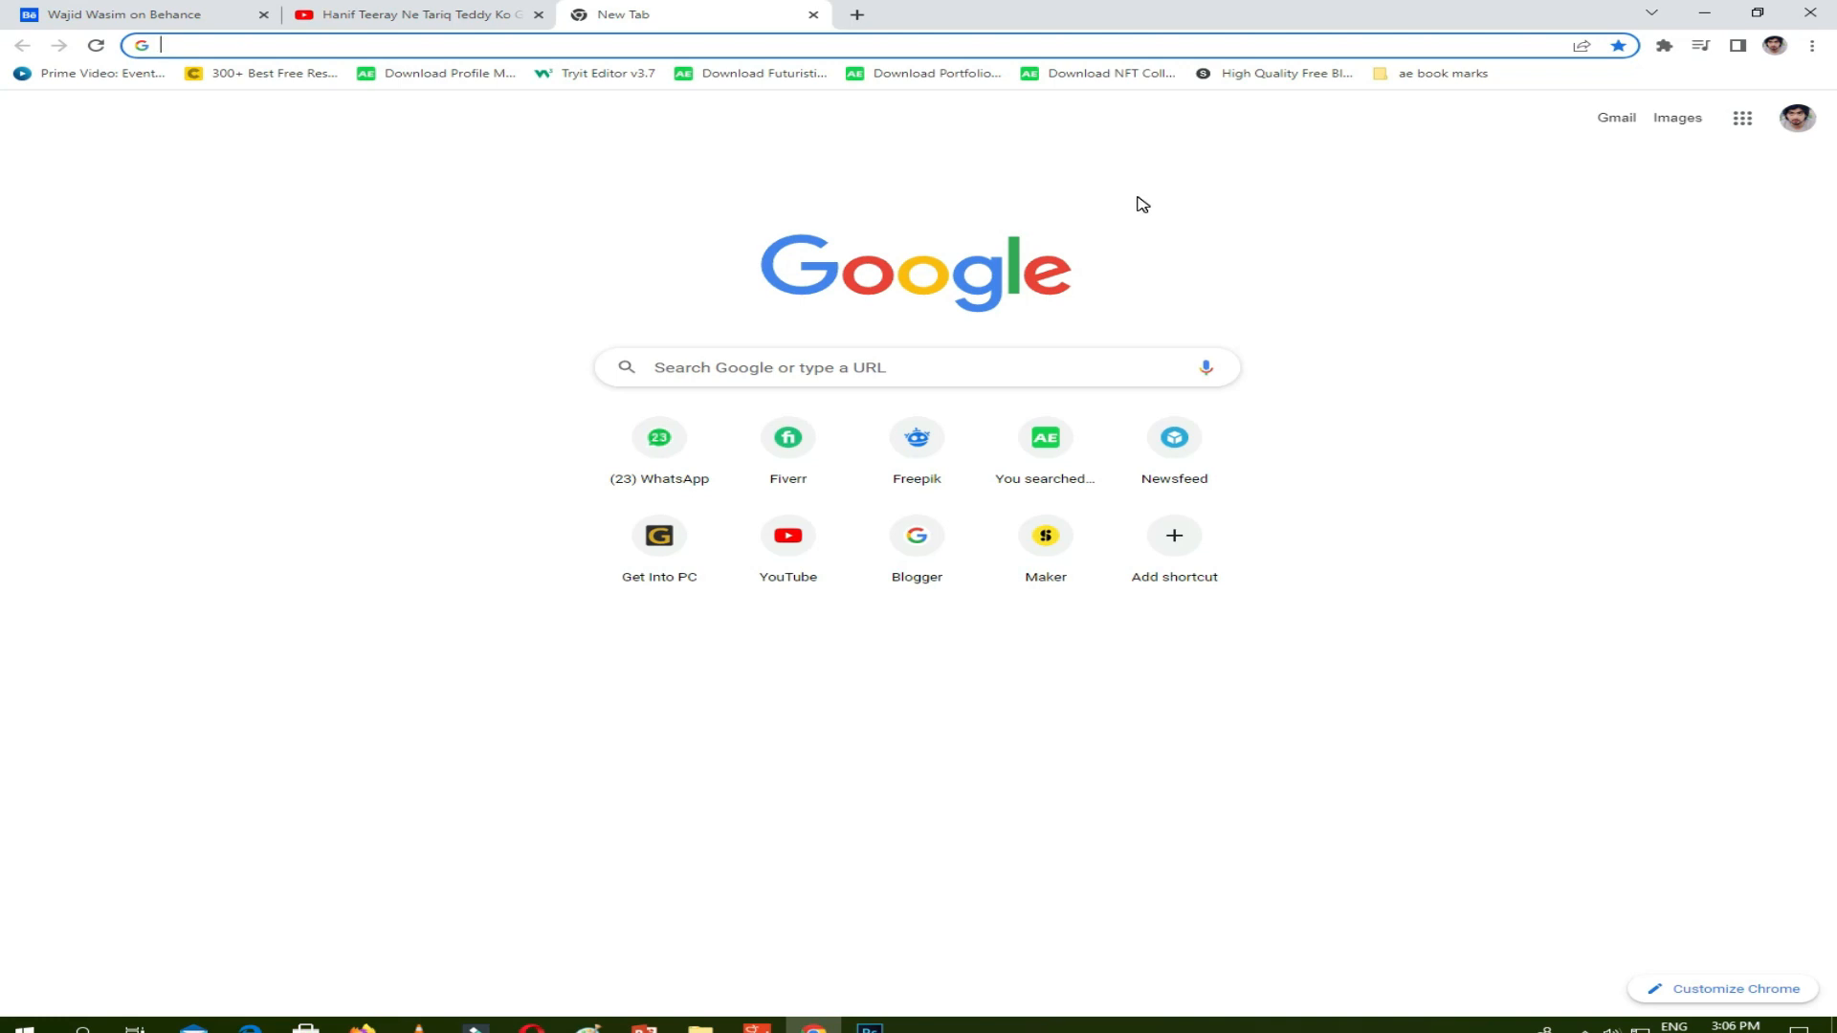
pyautogui.write('icon')
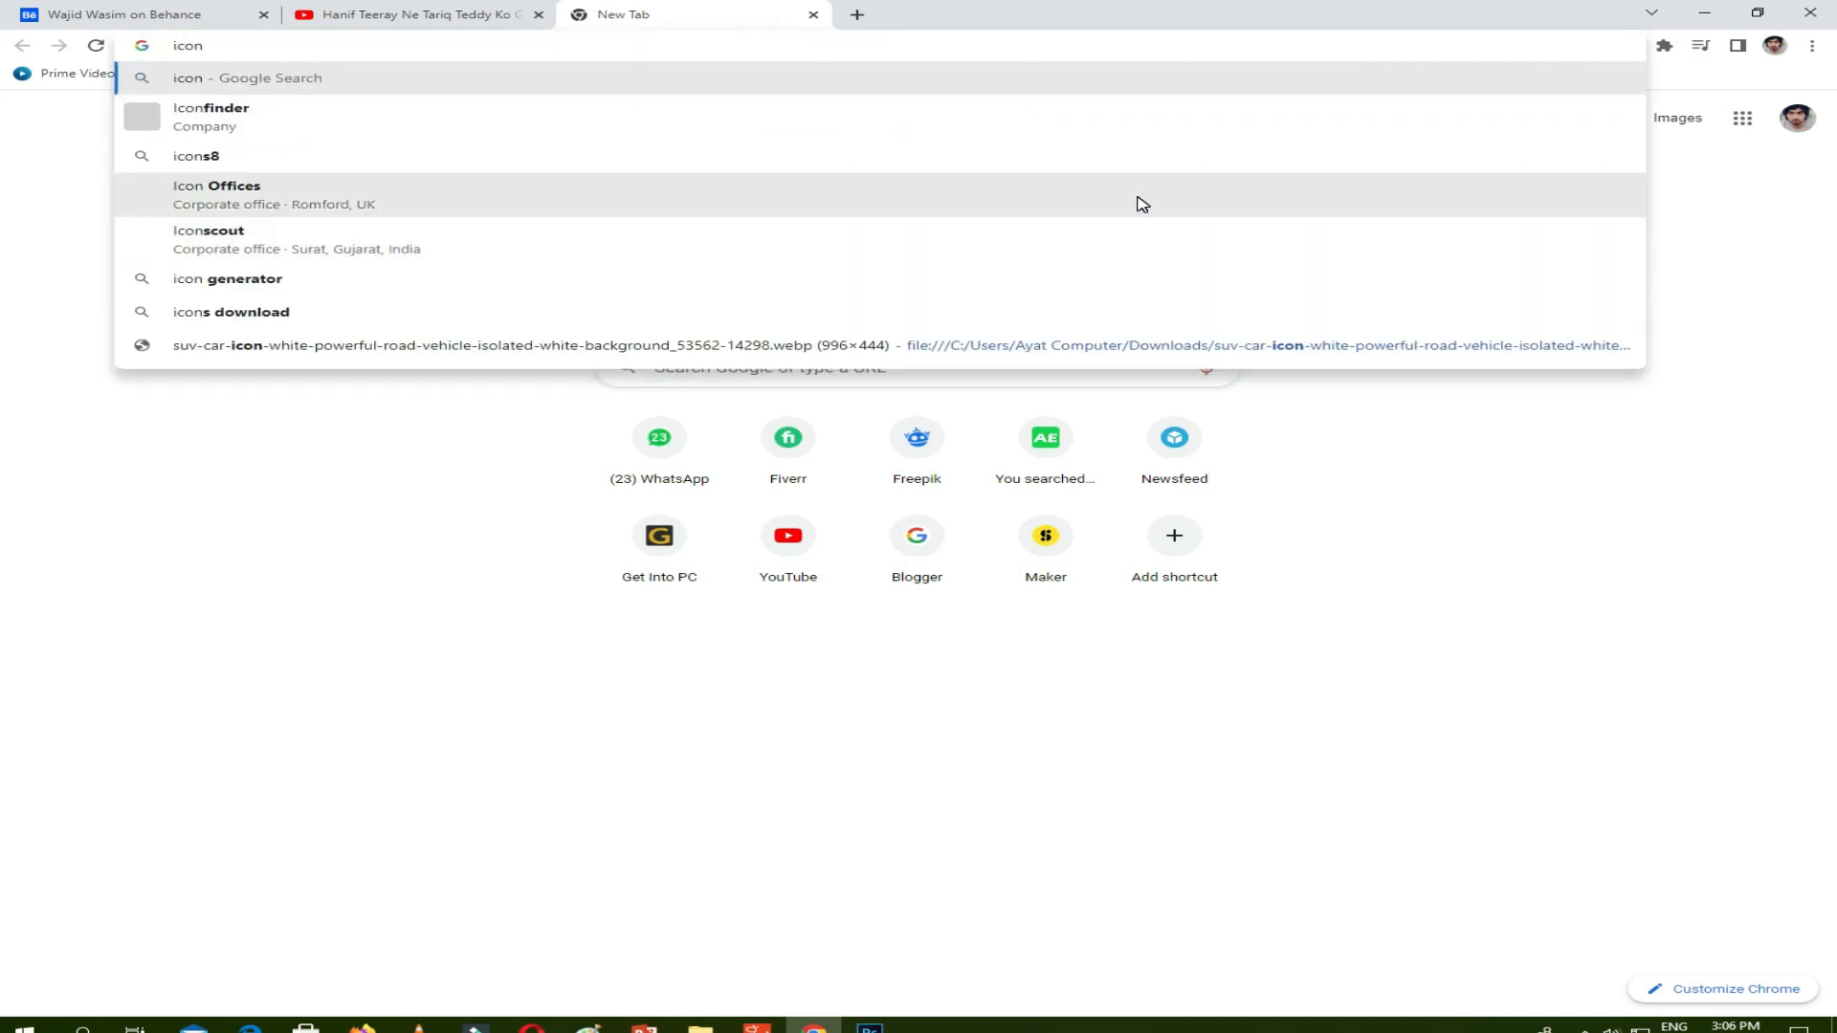
pyautogui.press('Return')
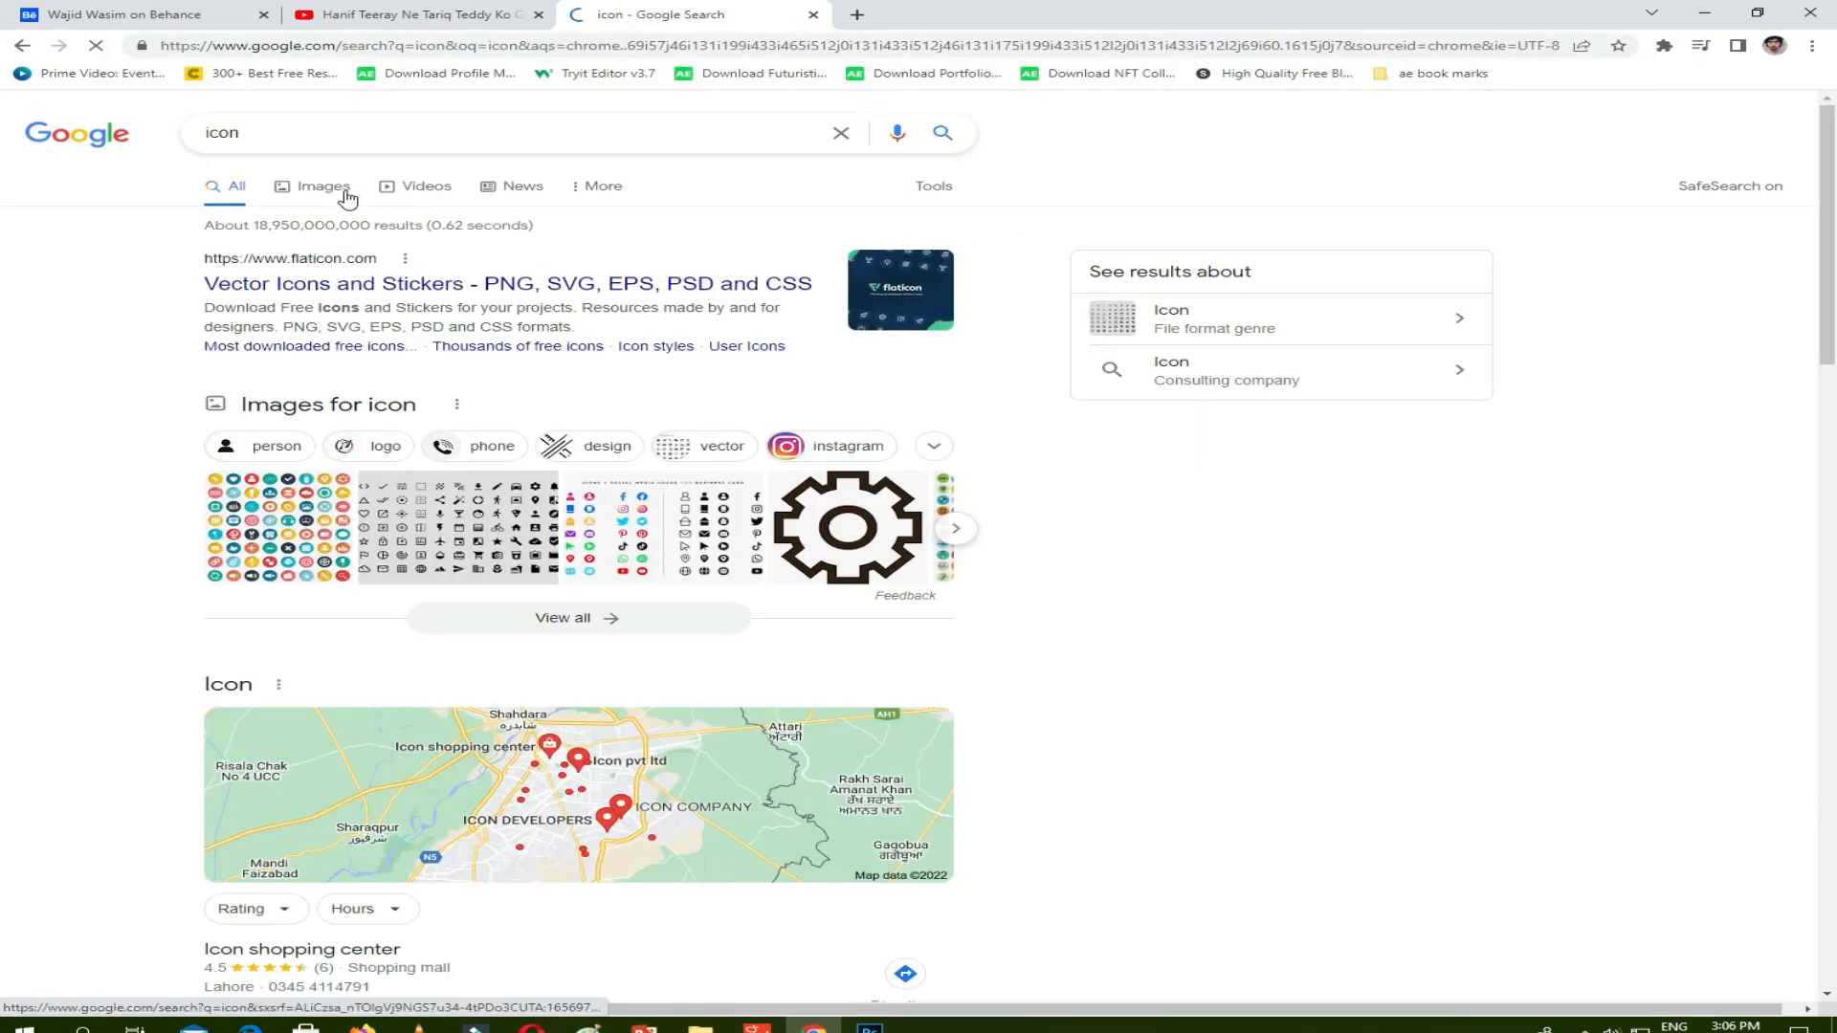
pyautogui.click(304, 187)
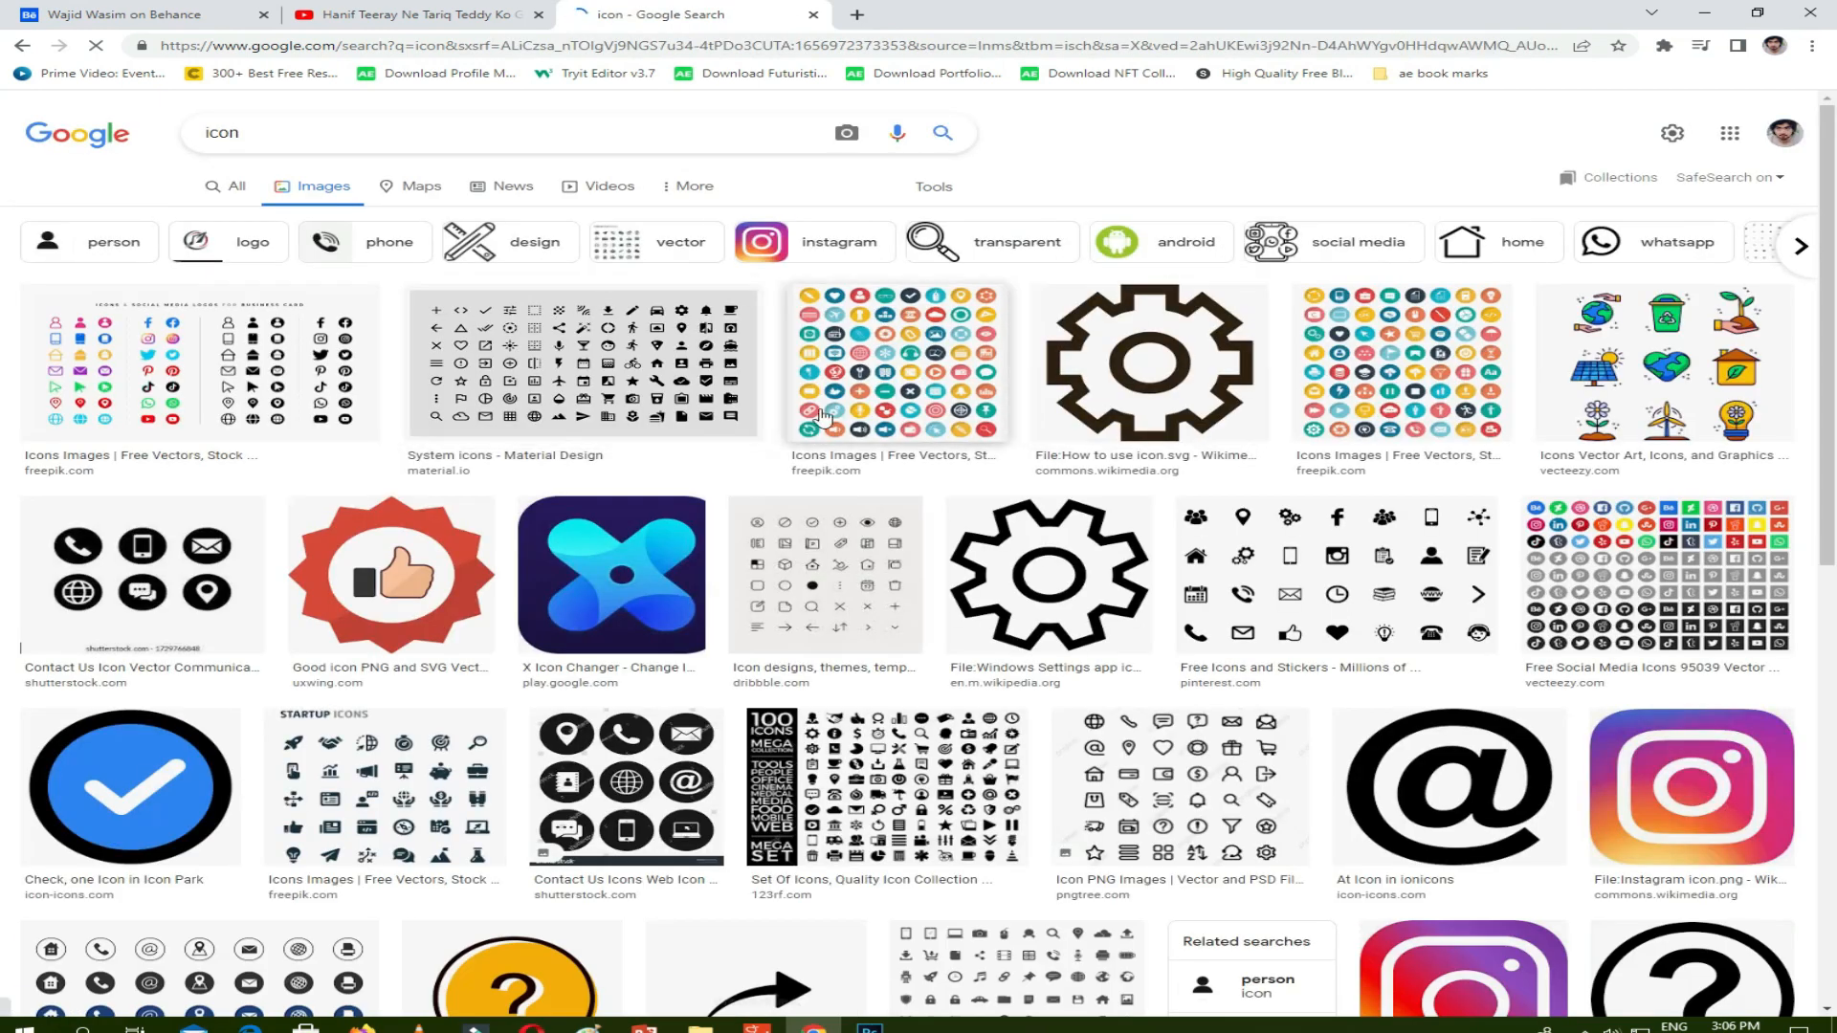
pyautogui.scroll(-3, 670, 469)
pyautogui.scroll(3, 813, 325)
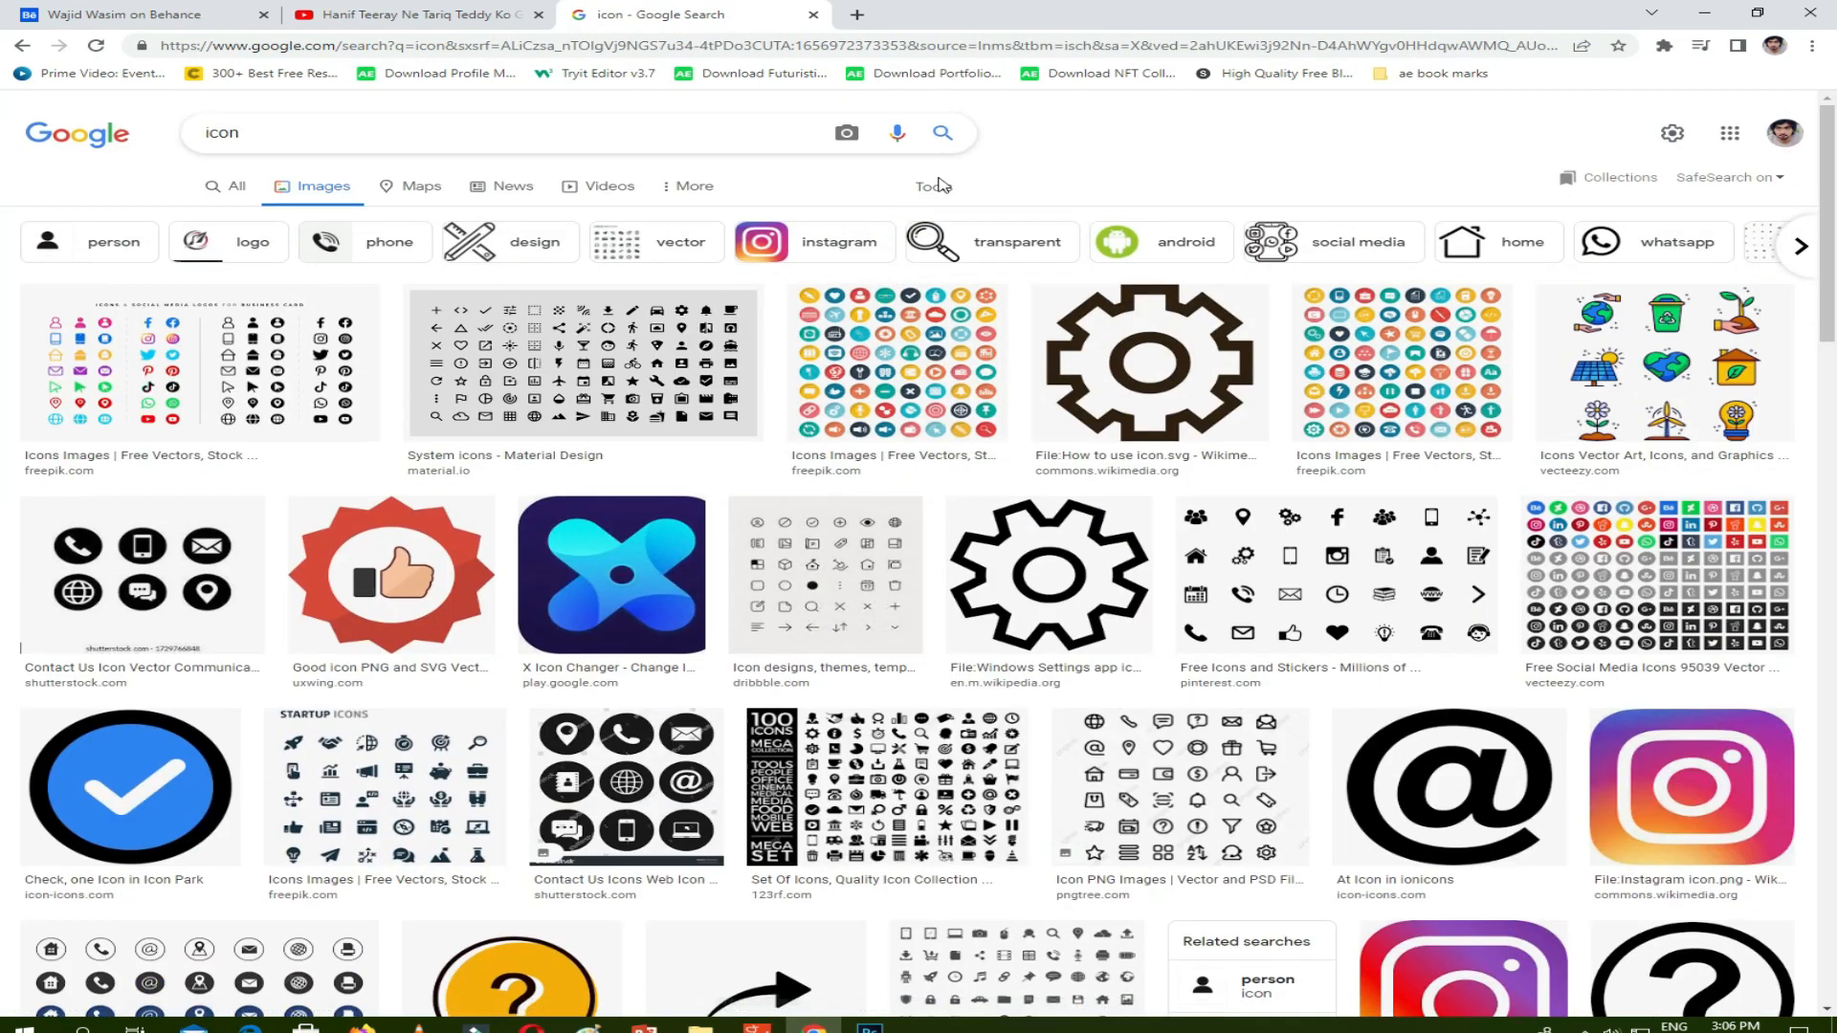
# Filter the icon image results to the Large size and look through them.
pyautogui.click(932, 186)
pyautogui.click(202, 218)
pyautogui.click(196, 278)
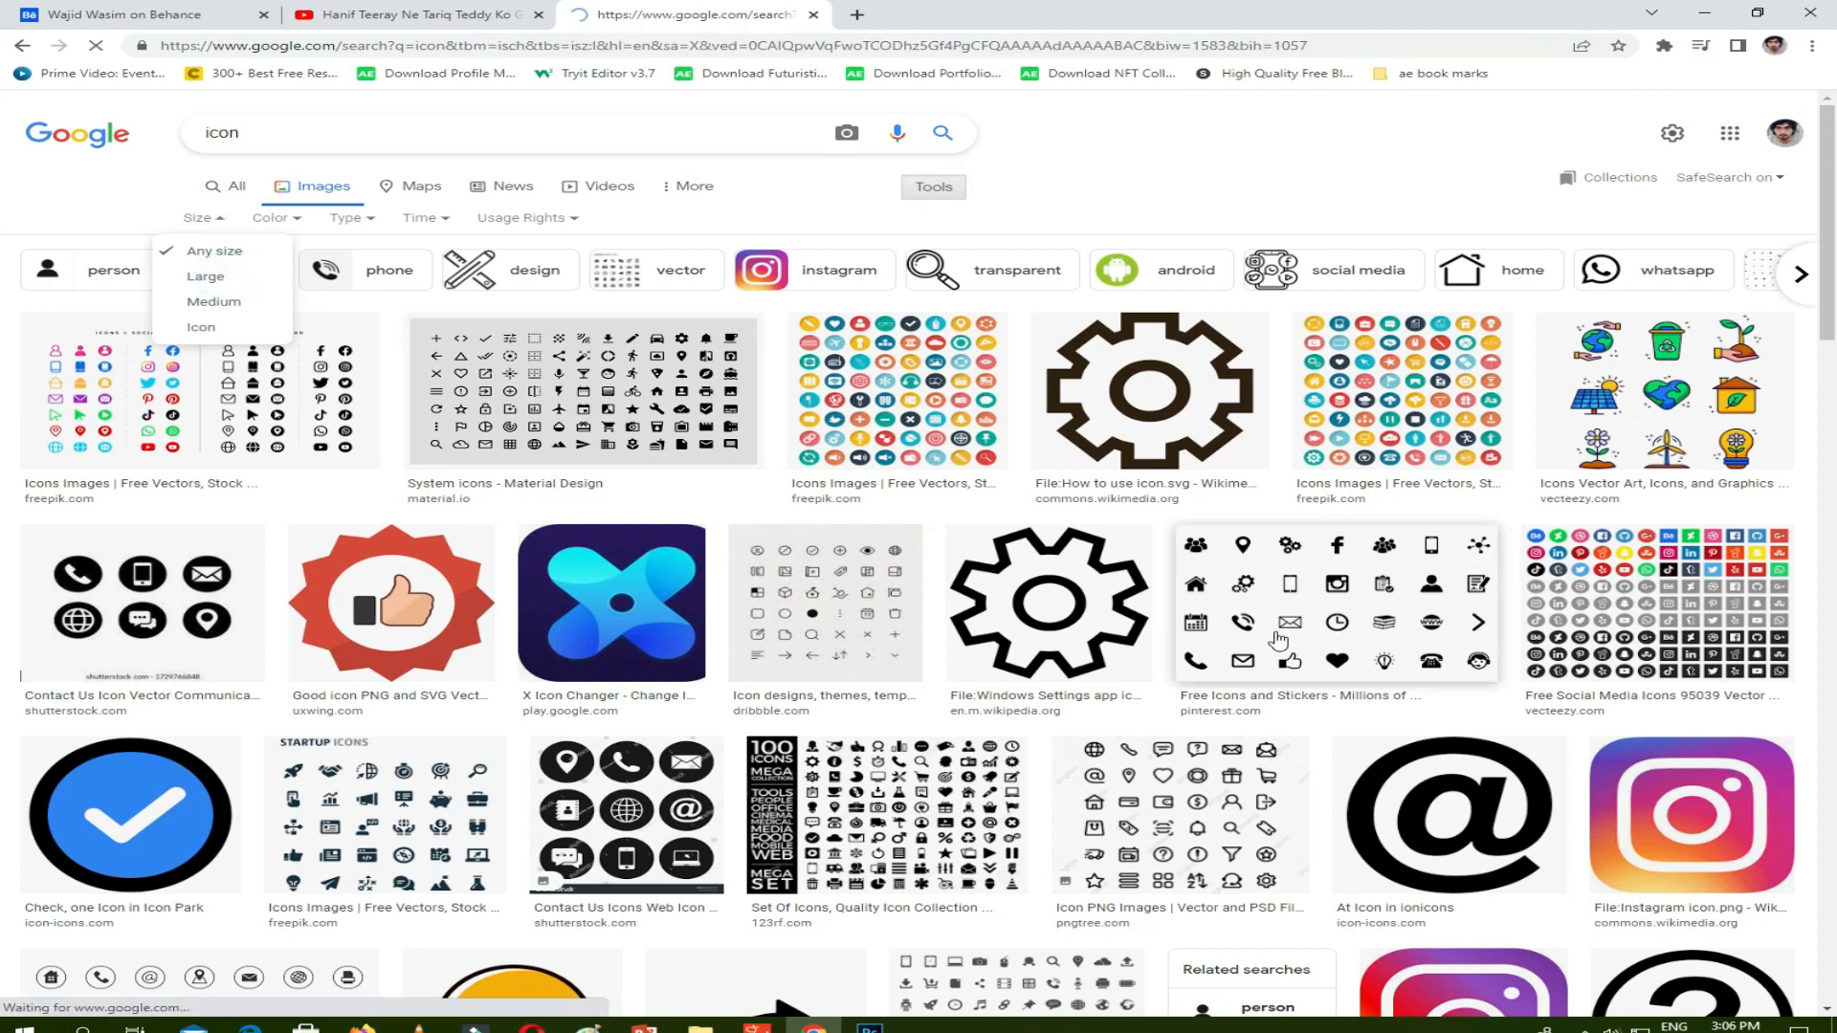
pyautogui.scroll(-4, 956, 516)
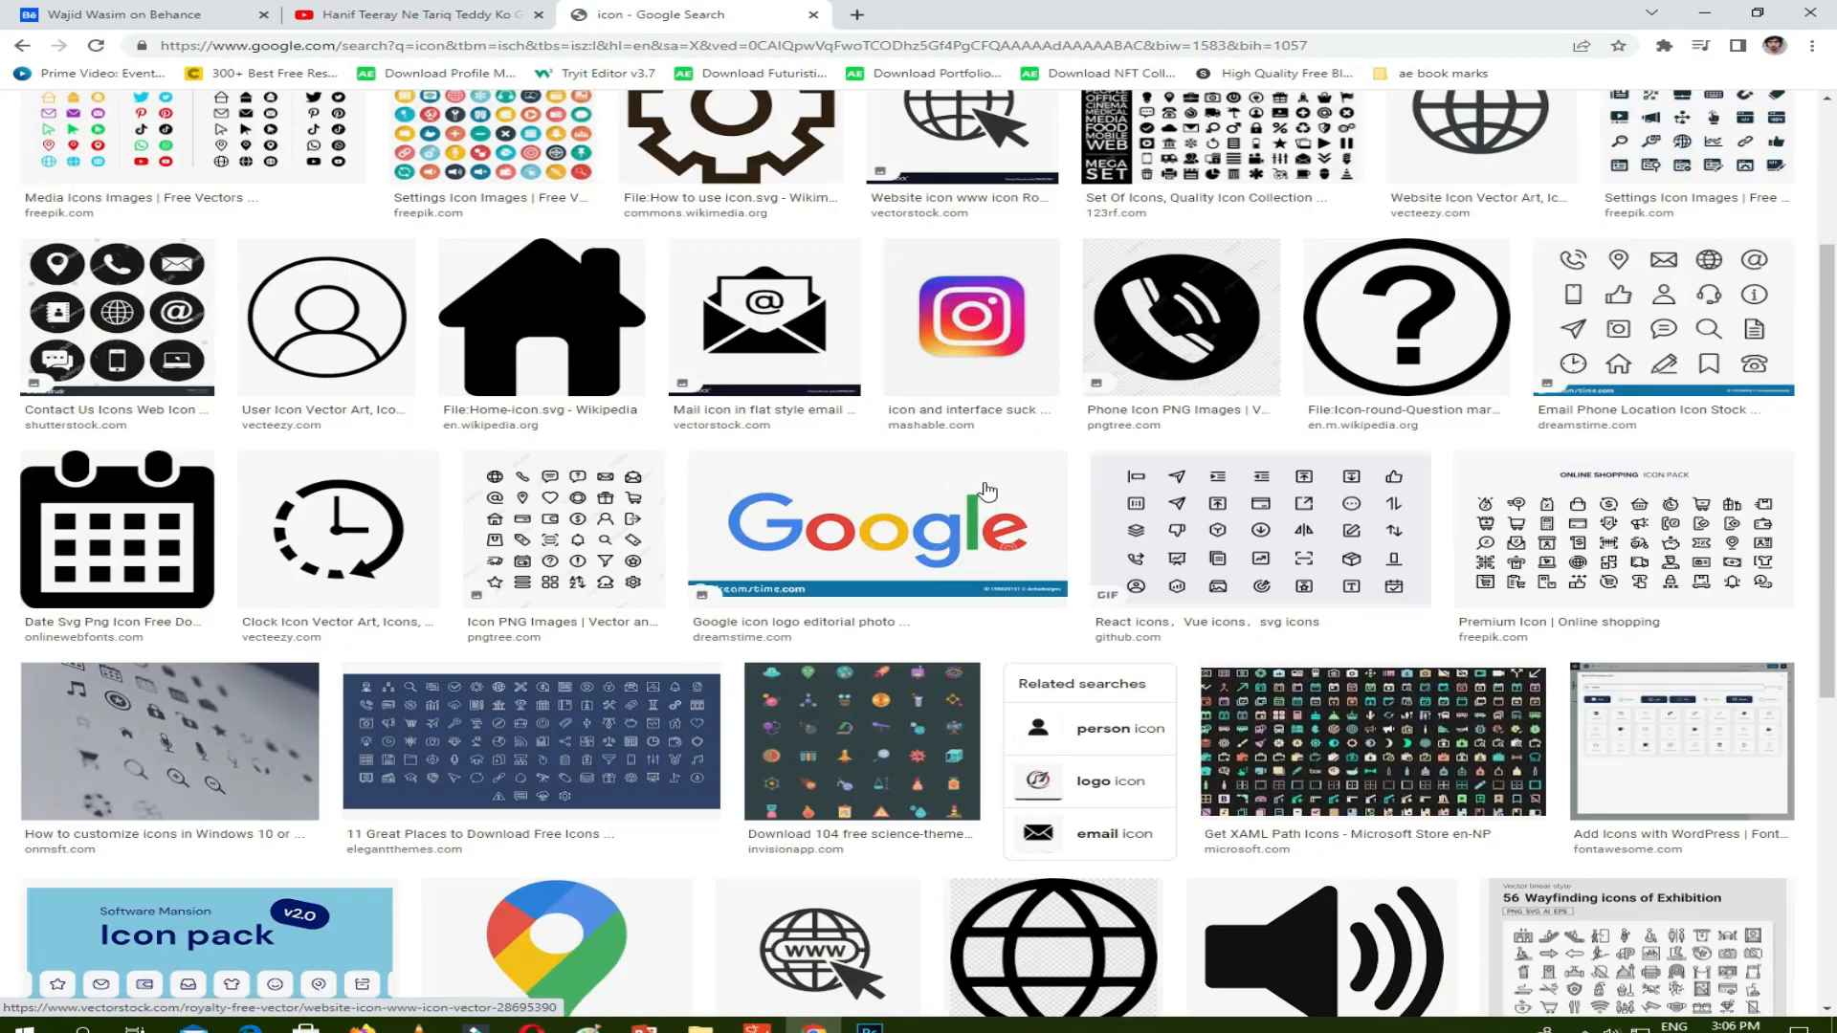
pyautogui.scroll(4, 730, 508)
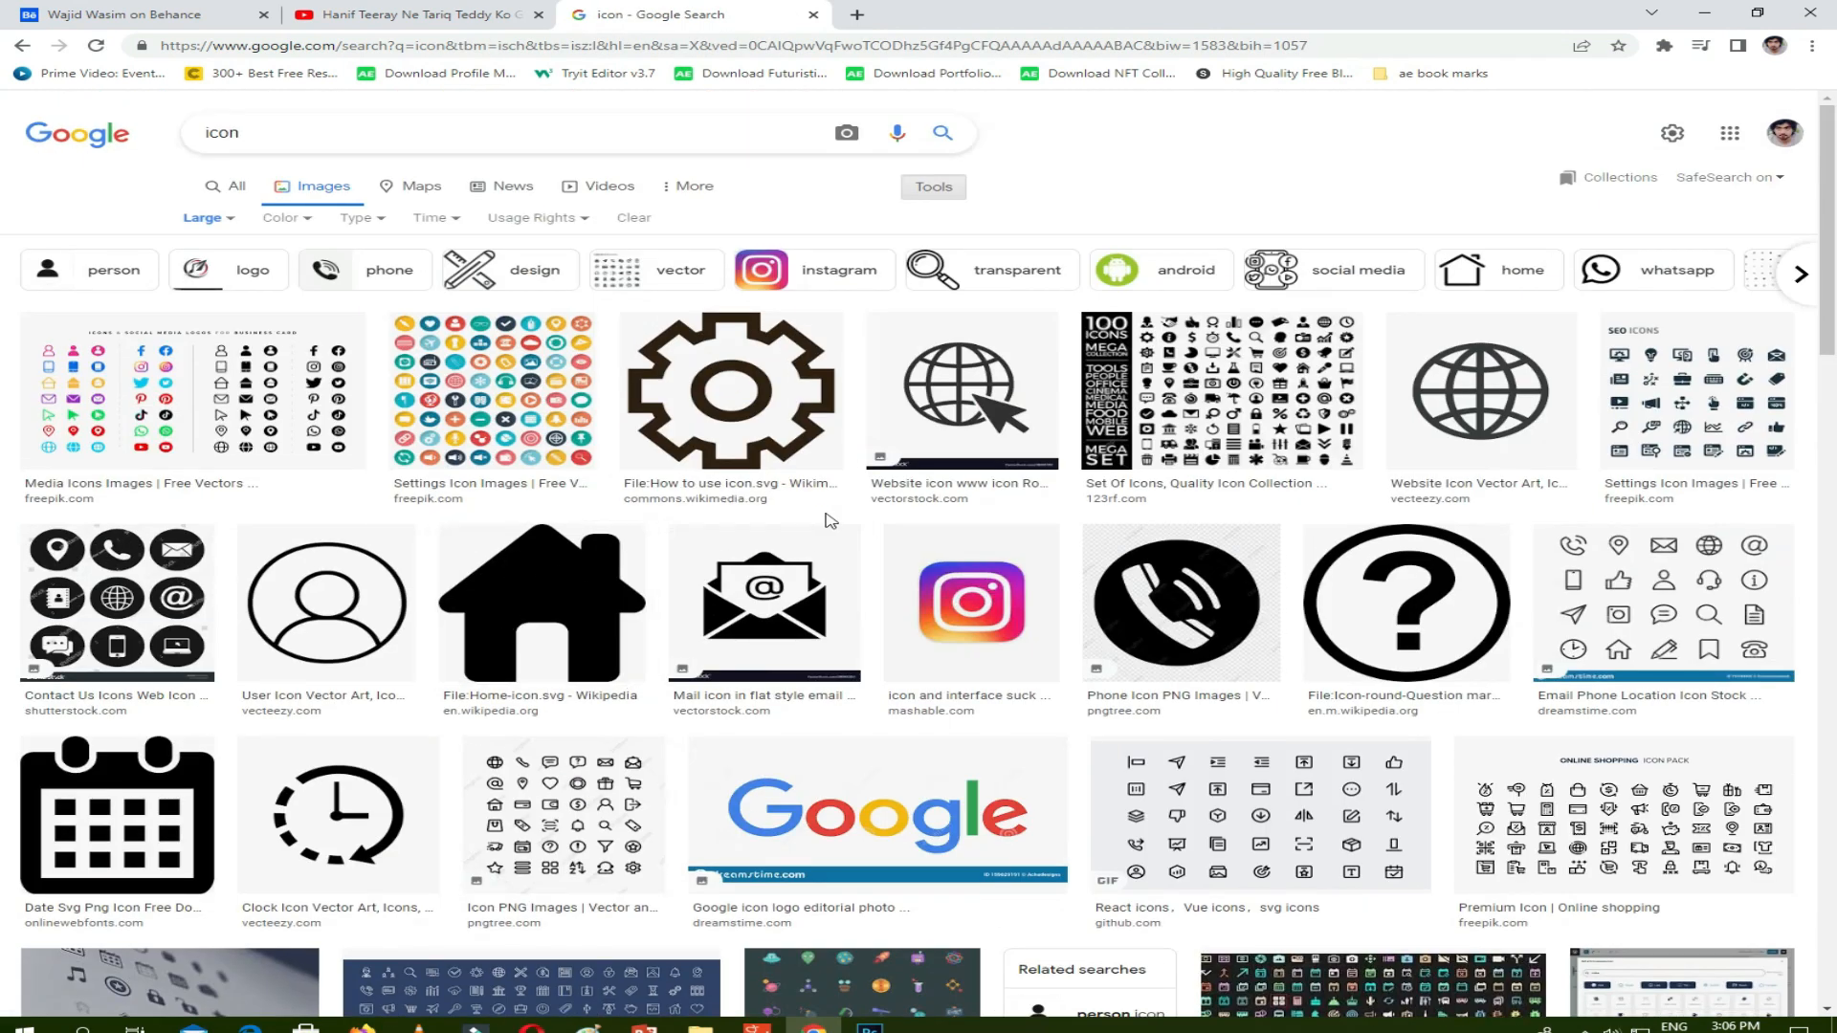
# Preview the Instagram icon from Mashable and the related Instagram image from Alamy, and close the preview.
pyautogui.scroll(-1, 942, 540)
pyautogui.scroll(-1, 942, 540)
pyautogui.click(961, 459)
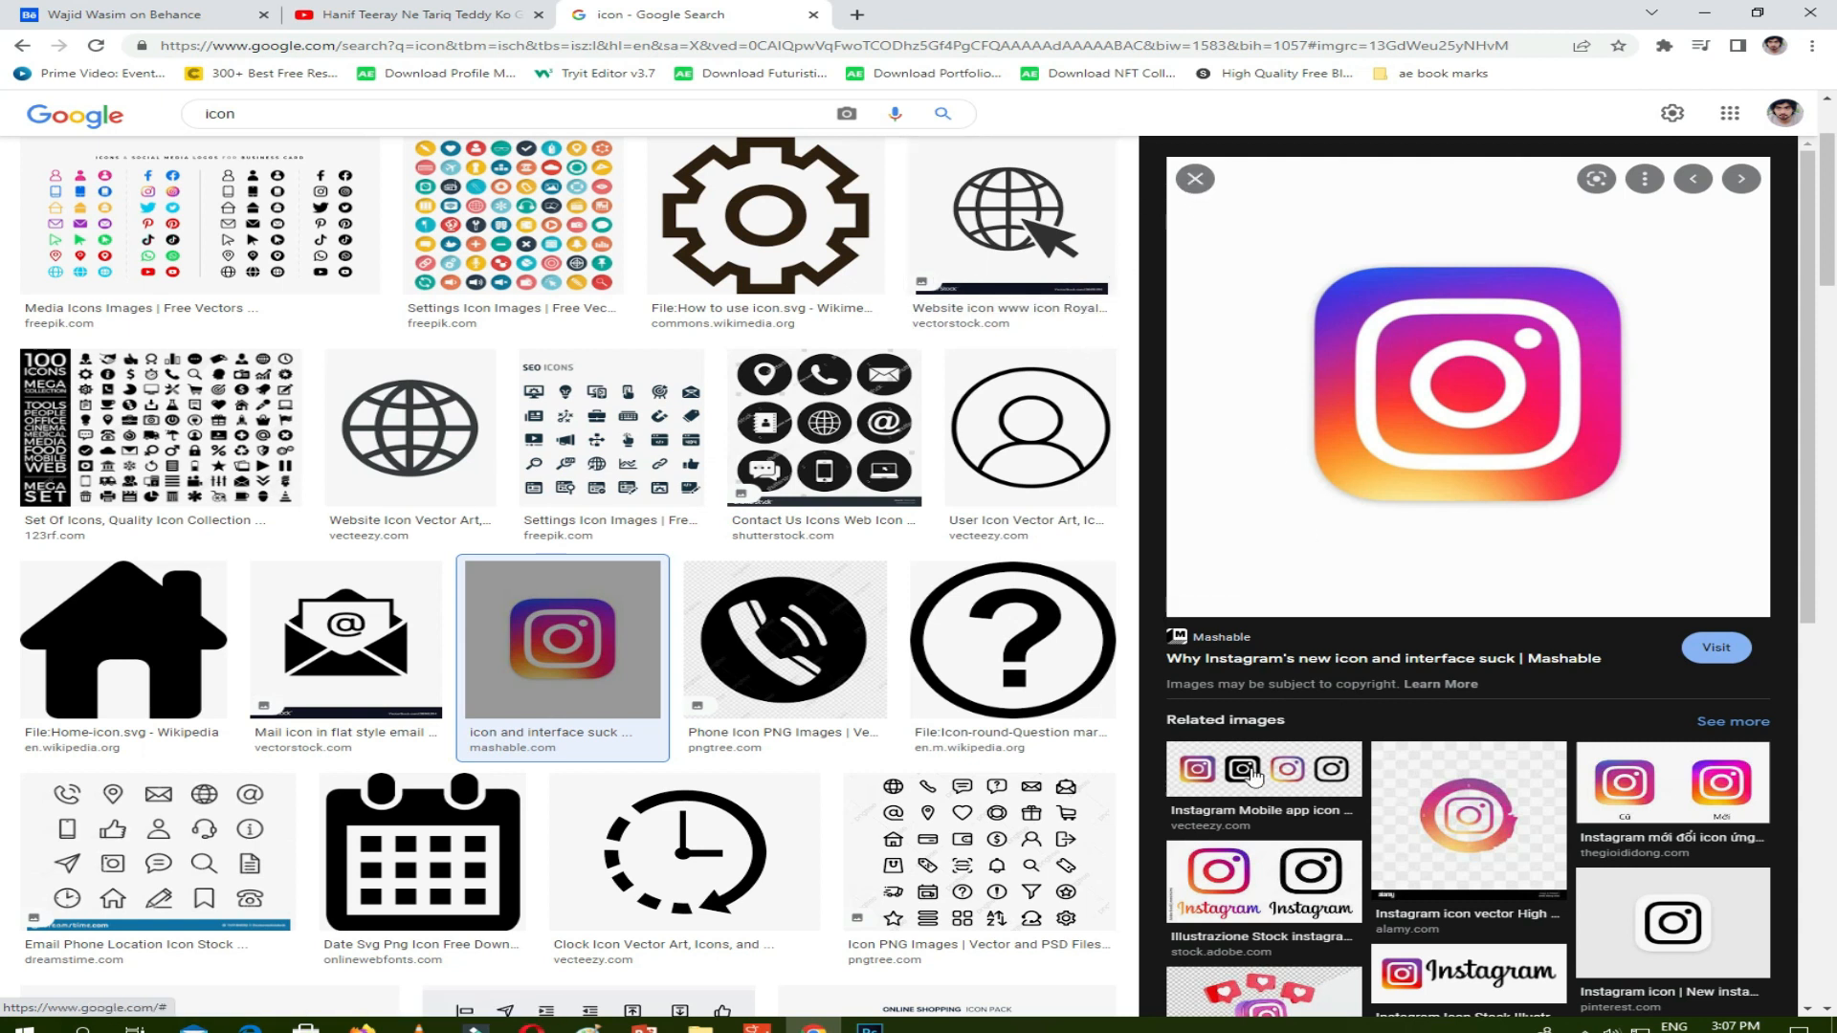
pyautogui.click(1426, 819)
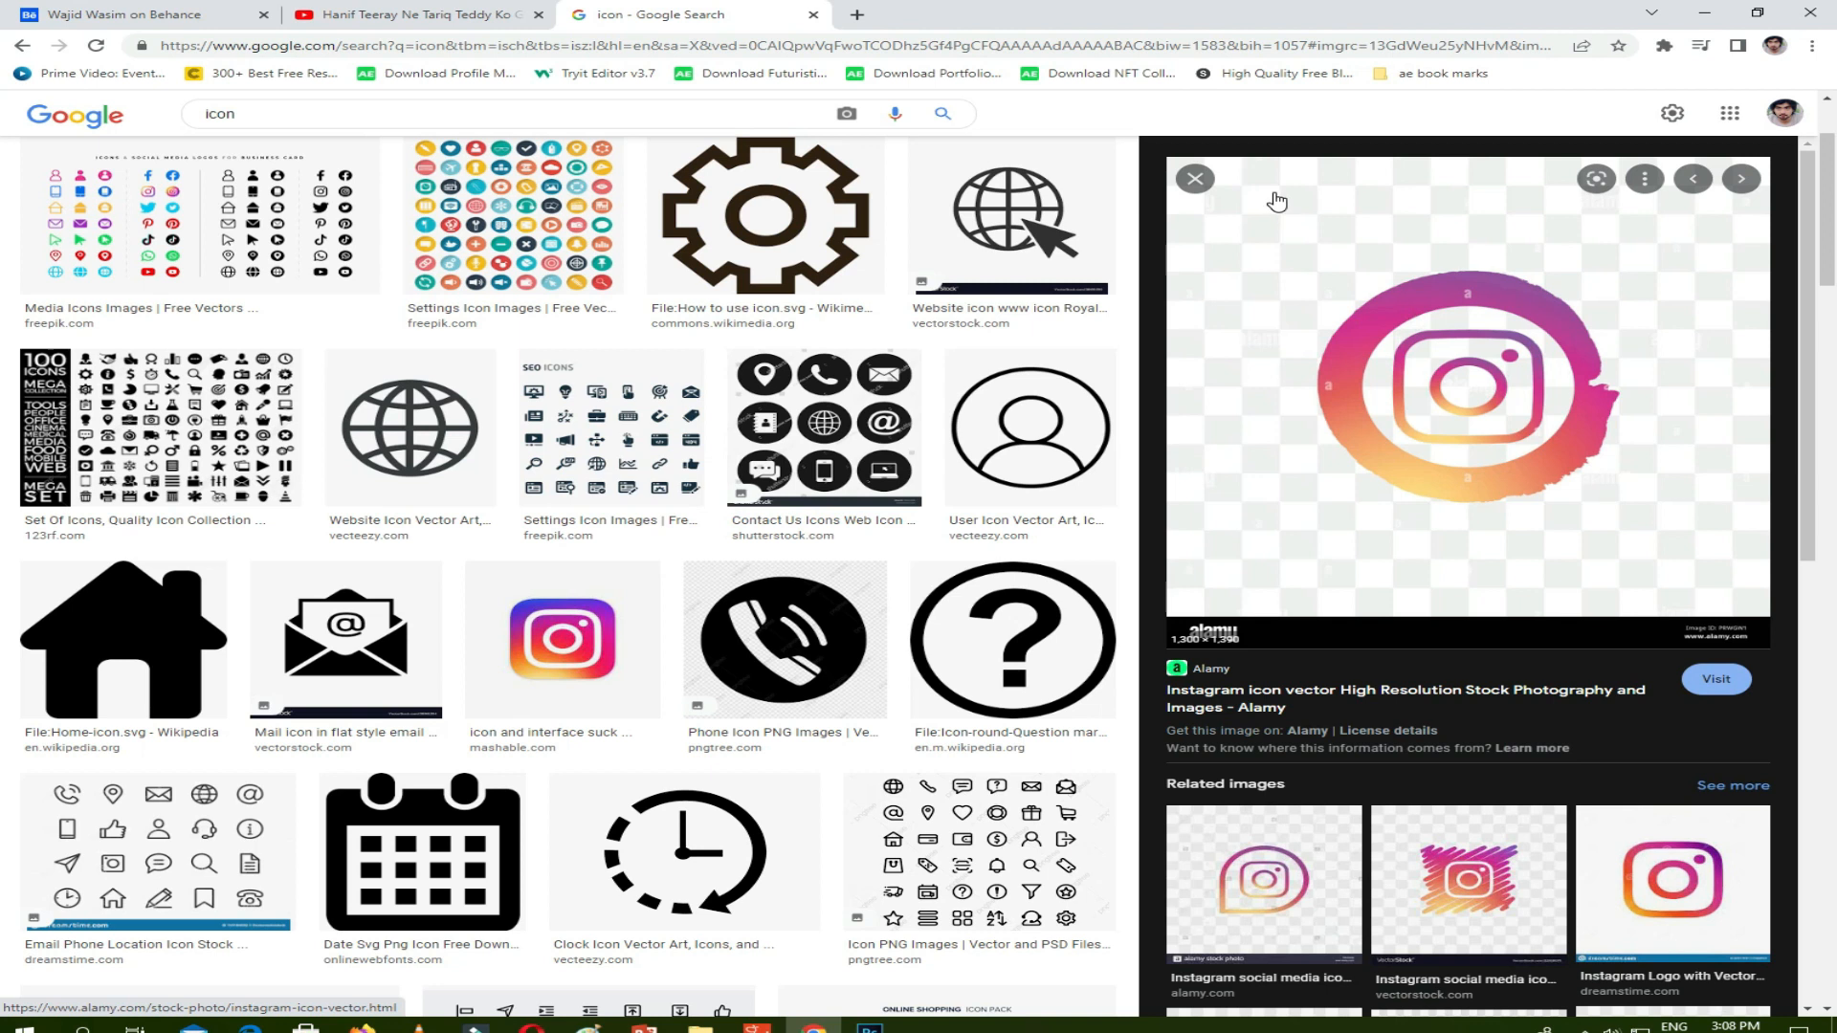
pyautogui.click(1194, 189)
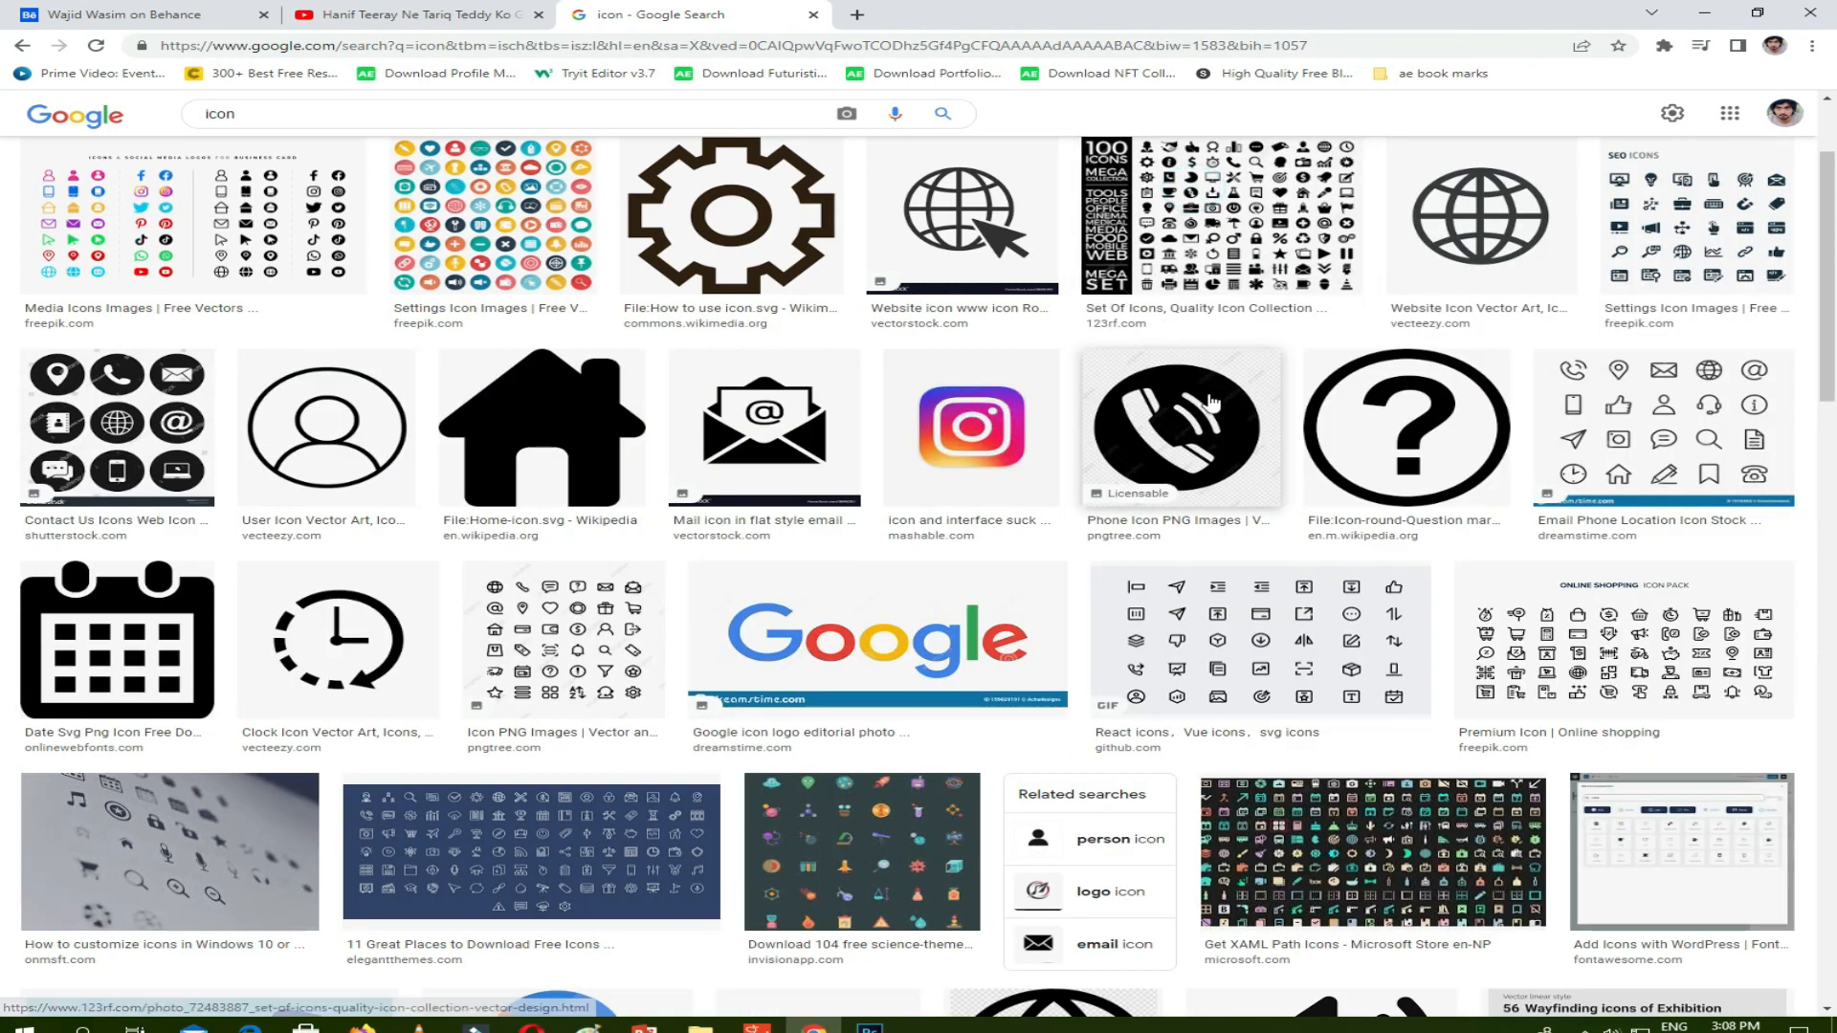
pyautogui.scroll(3, 1234, 412)
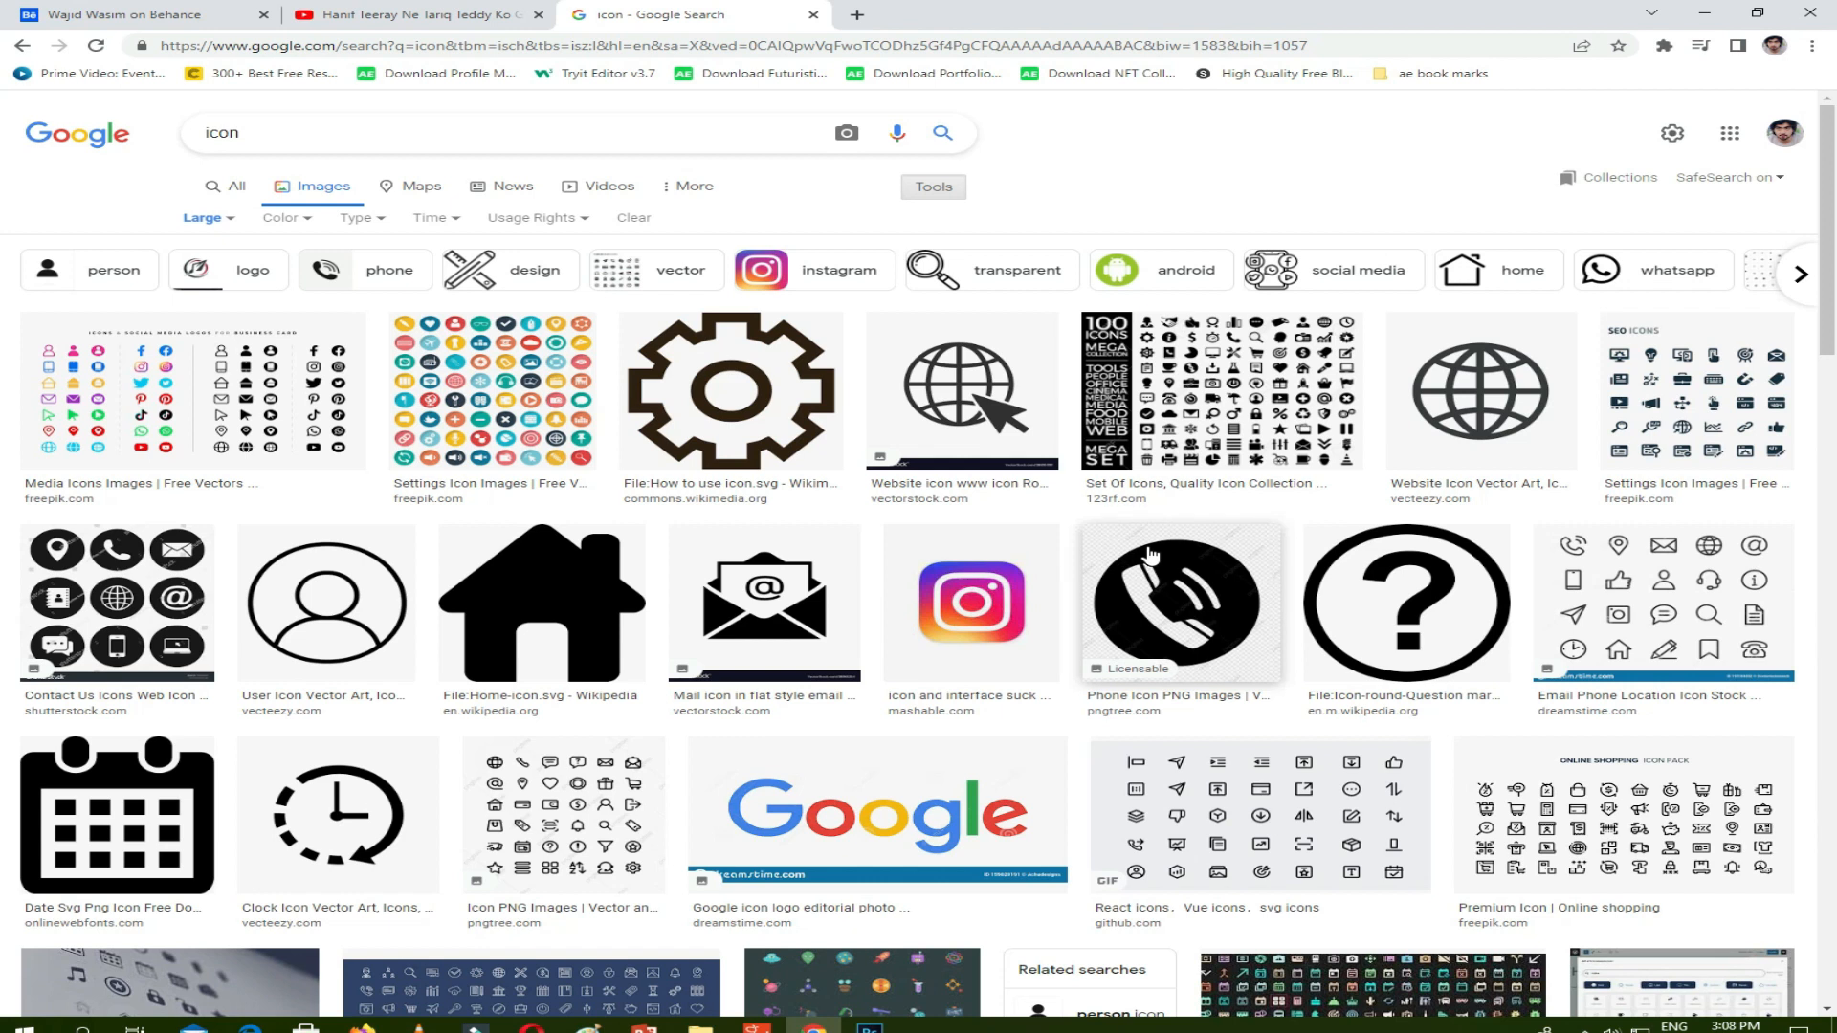
pyautogui.click(970, 586)
pyautogui.rightClick(1371, 365)
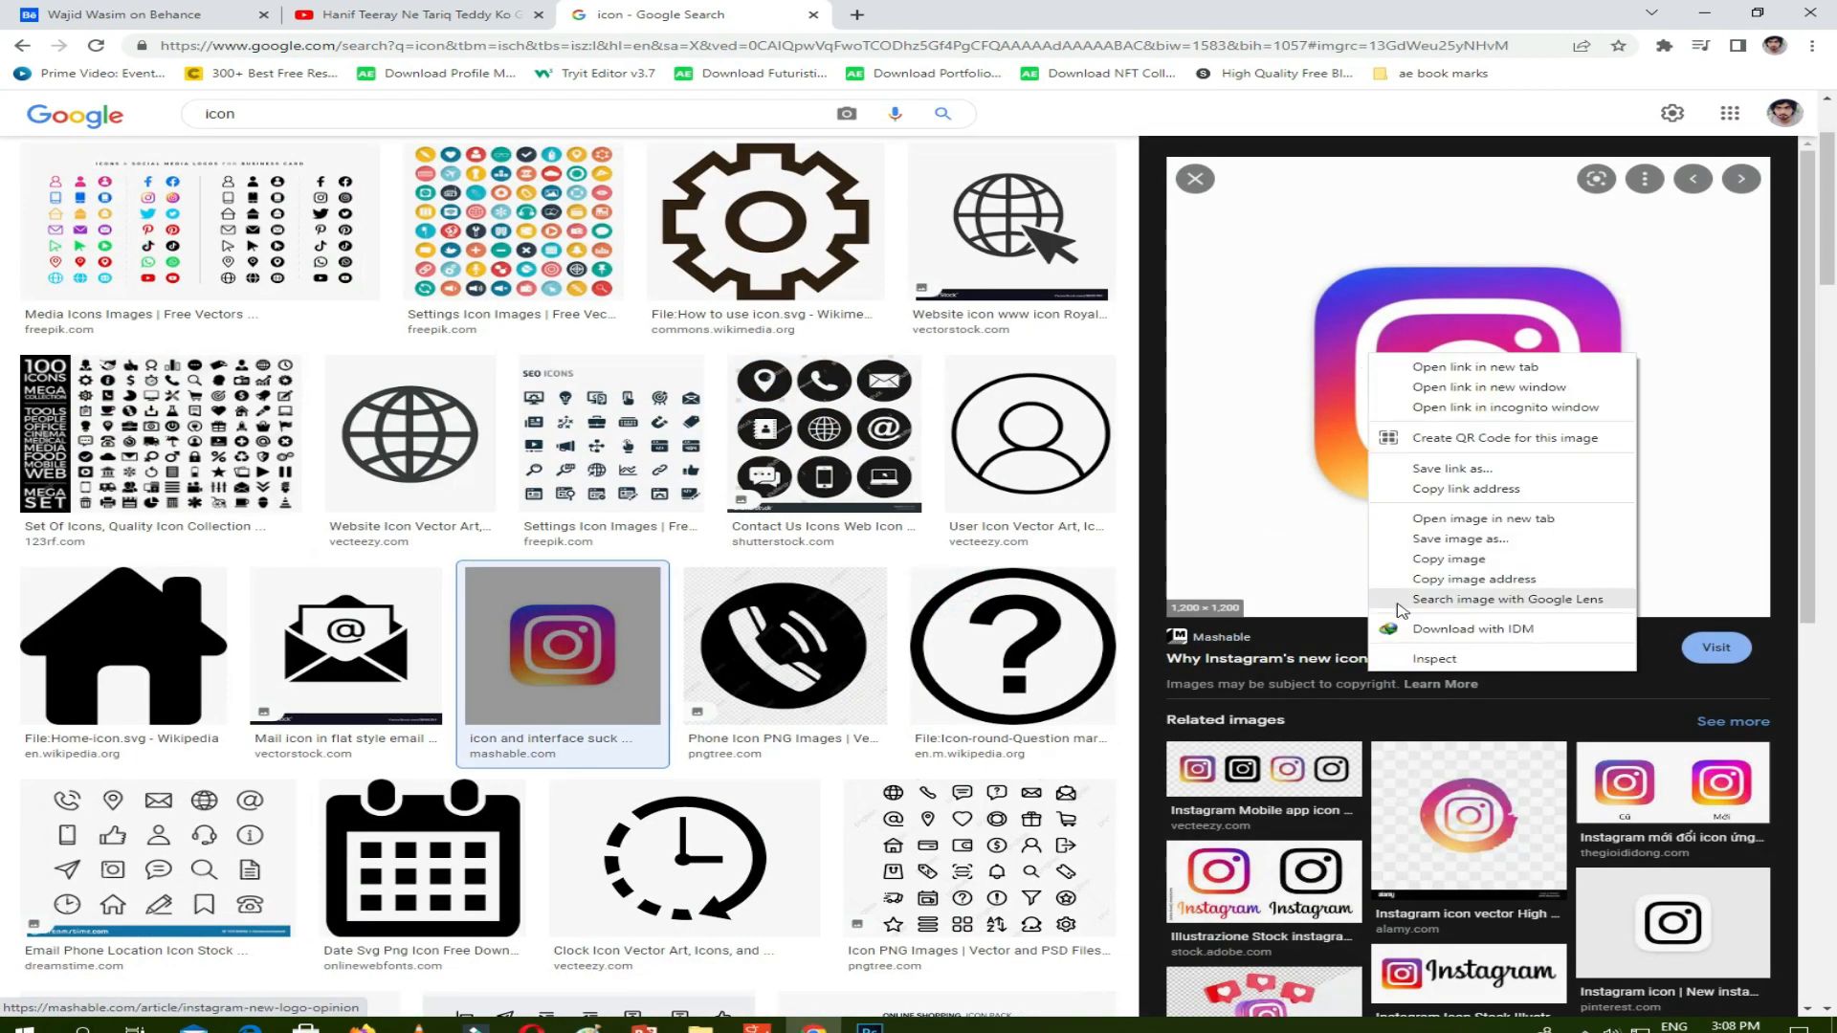
pyautogui.click(1481, 537)
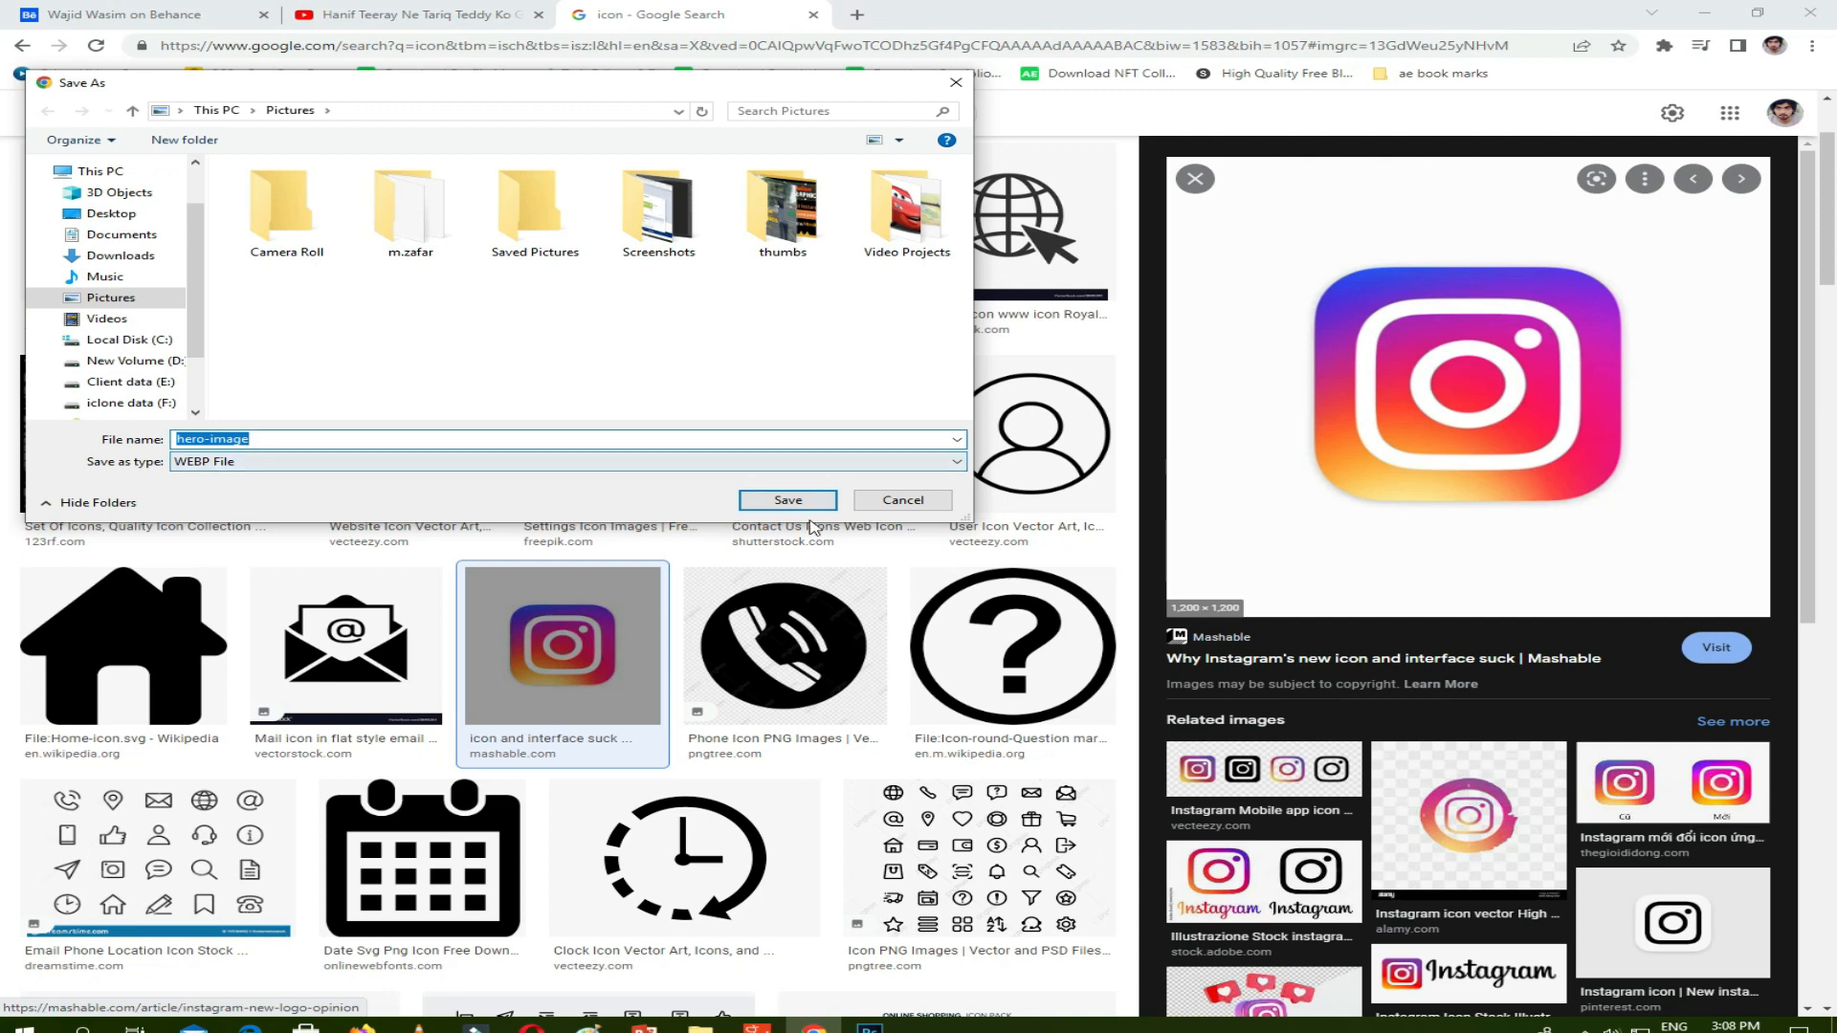
pyautogui.click(904, 502)
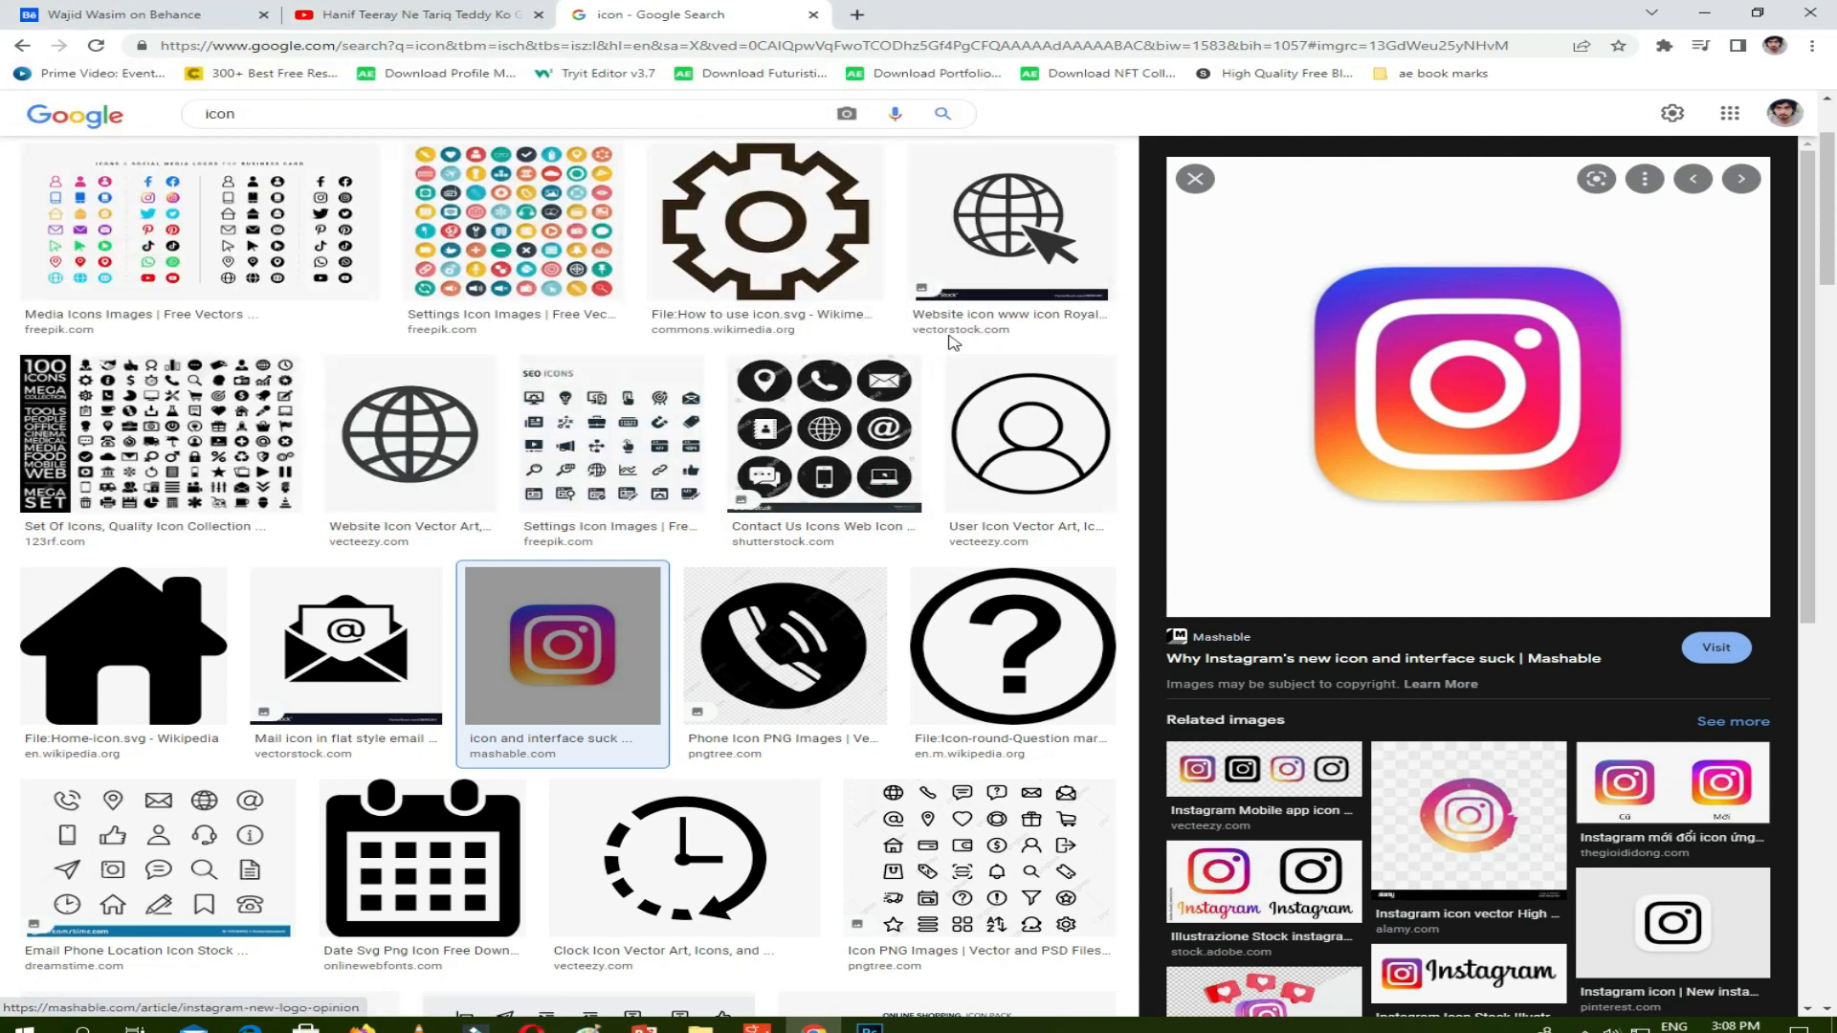
pyautogui.click(1195, 179)
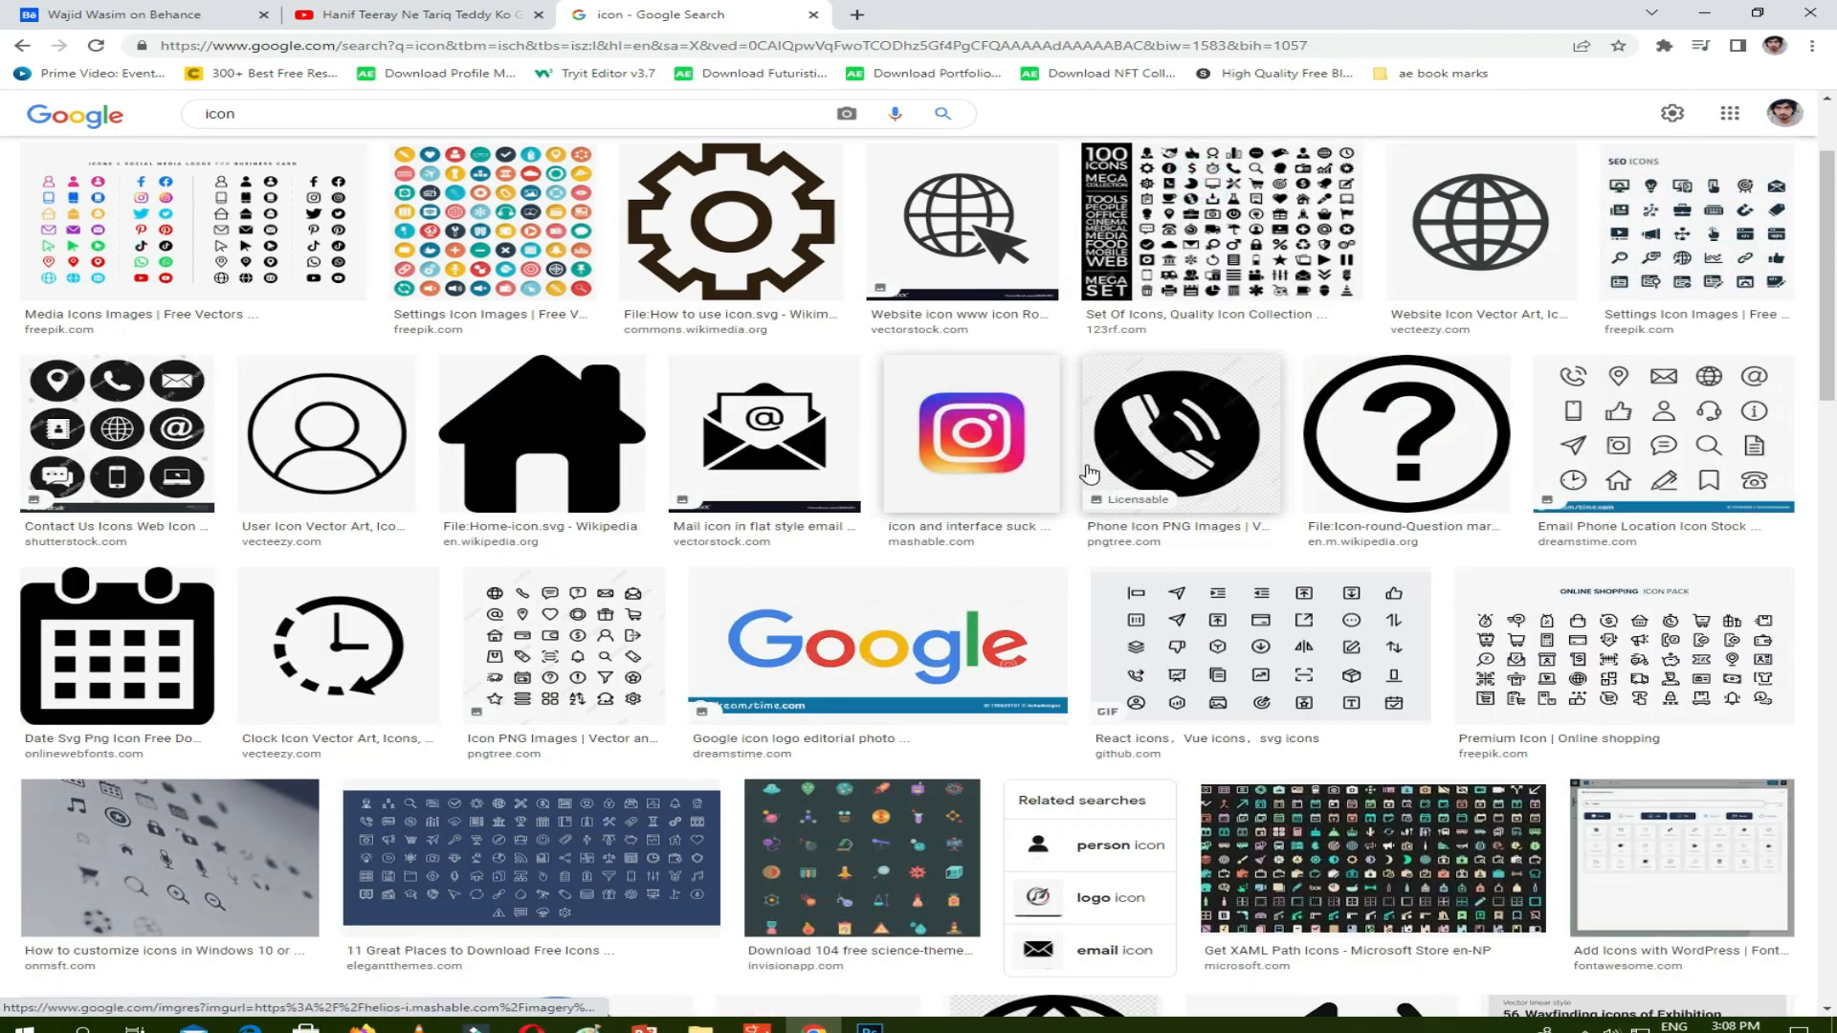
# Save the Google Maps icon from The Verge to the Pictures folder as the JPEG image googlemaps.
pyautogui.scroll(-6, 688, 459)
pyautogui.click(687, 442)
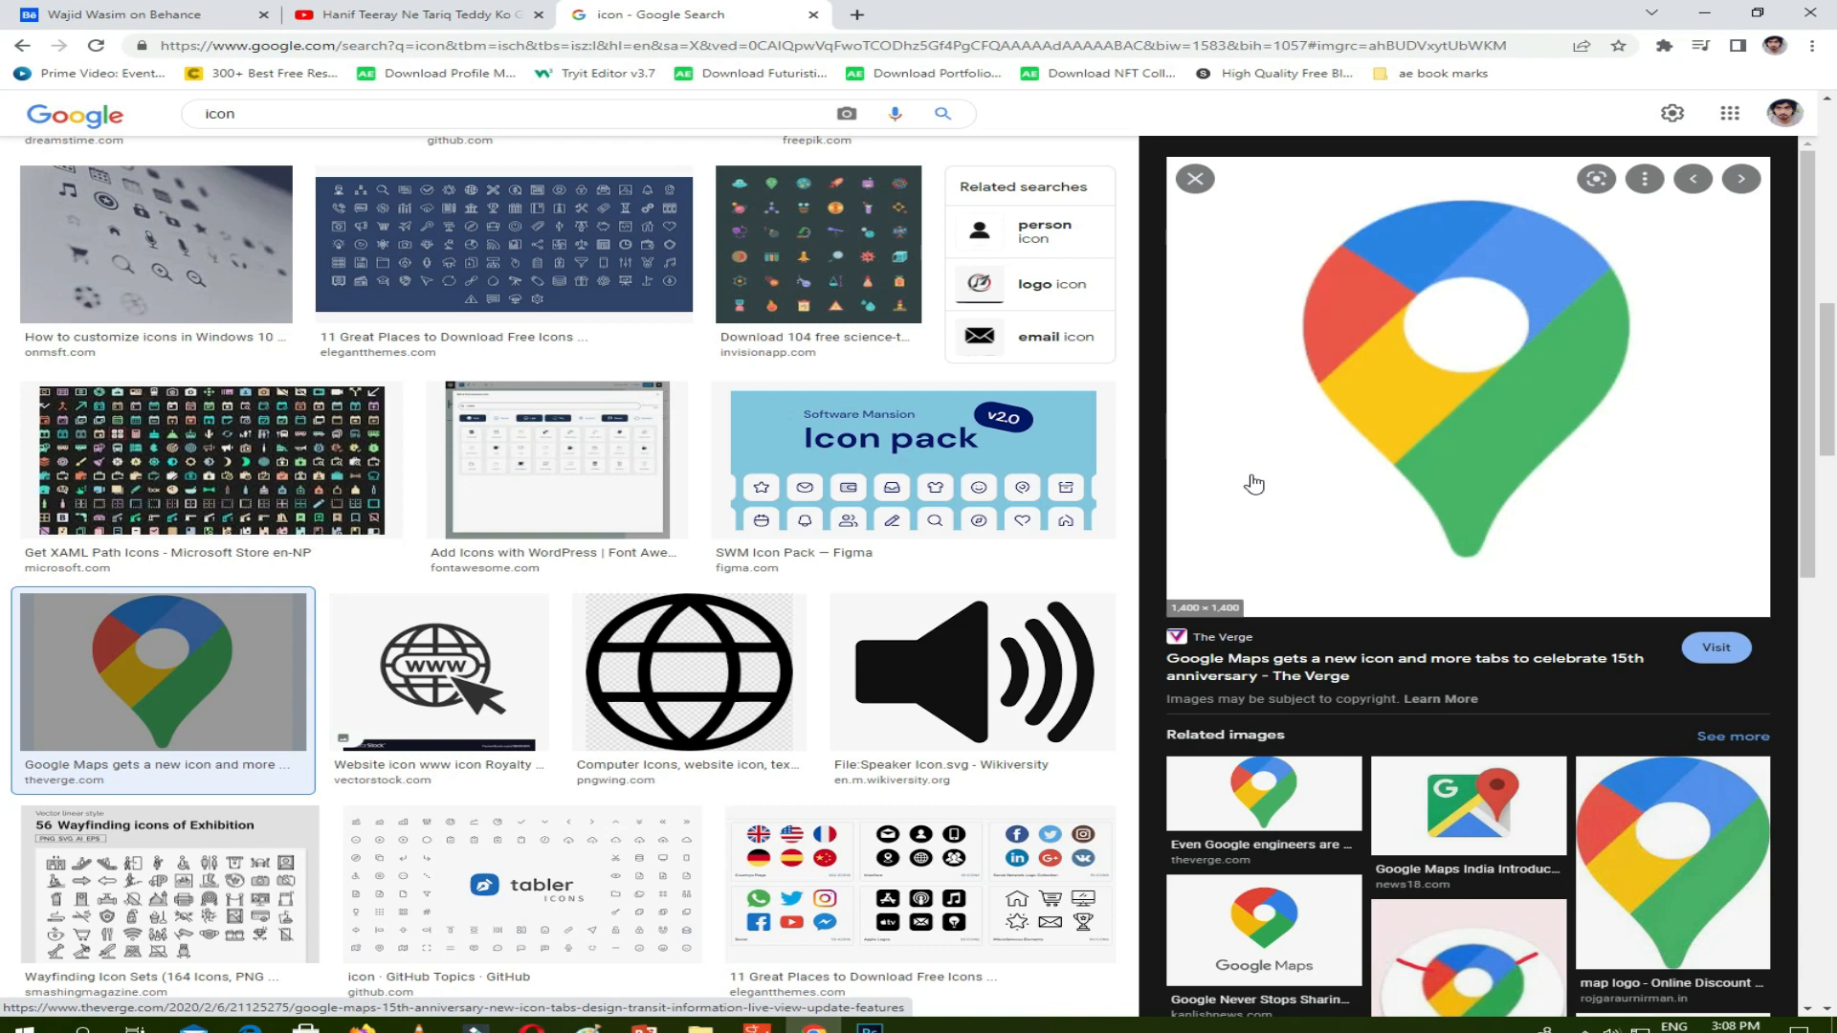
pyautogui.rightClick(1350, 420)
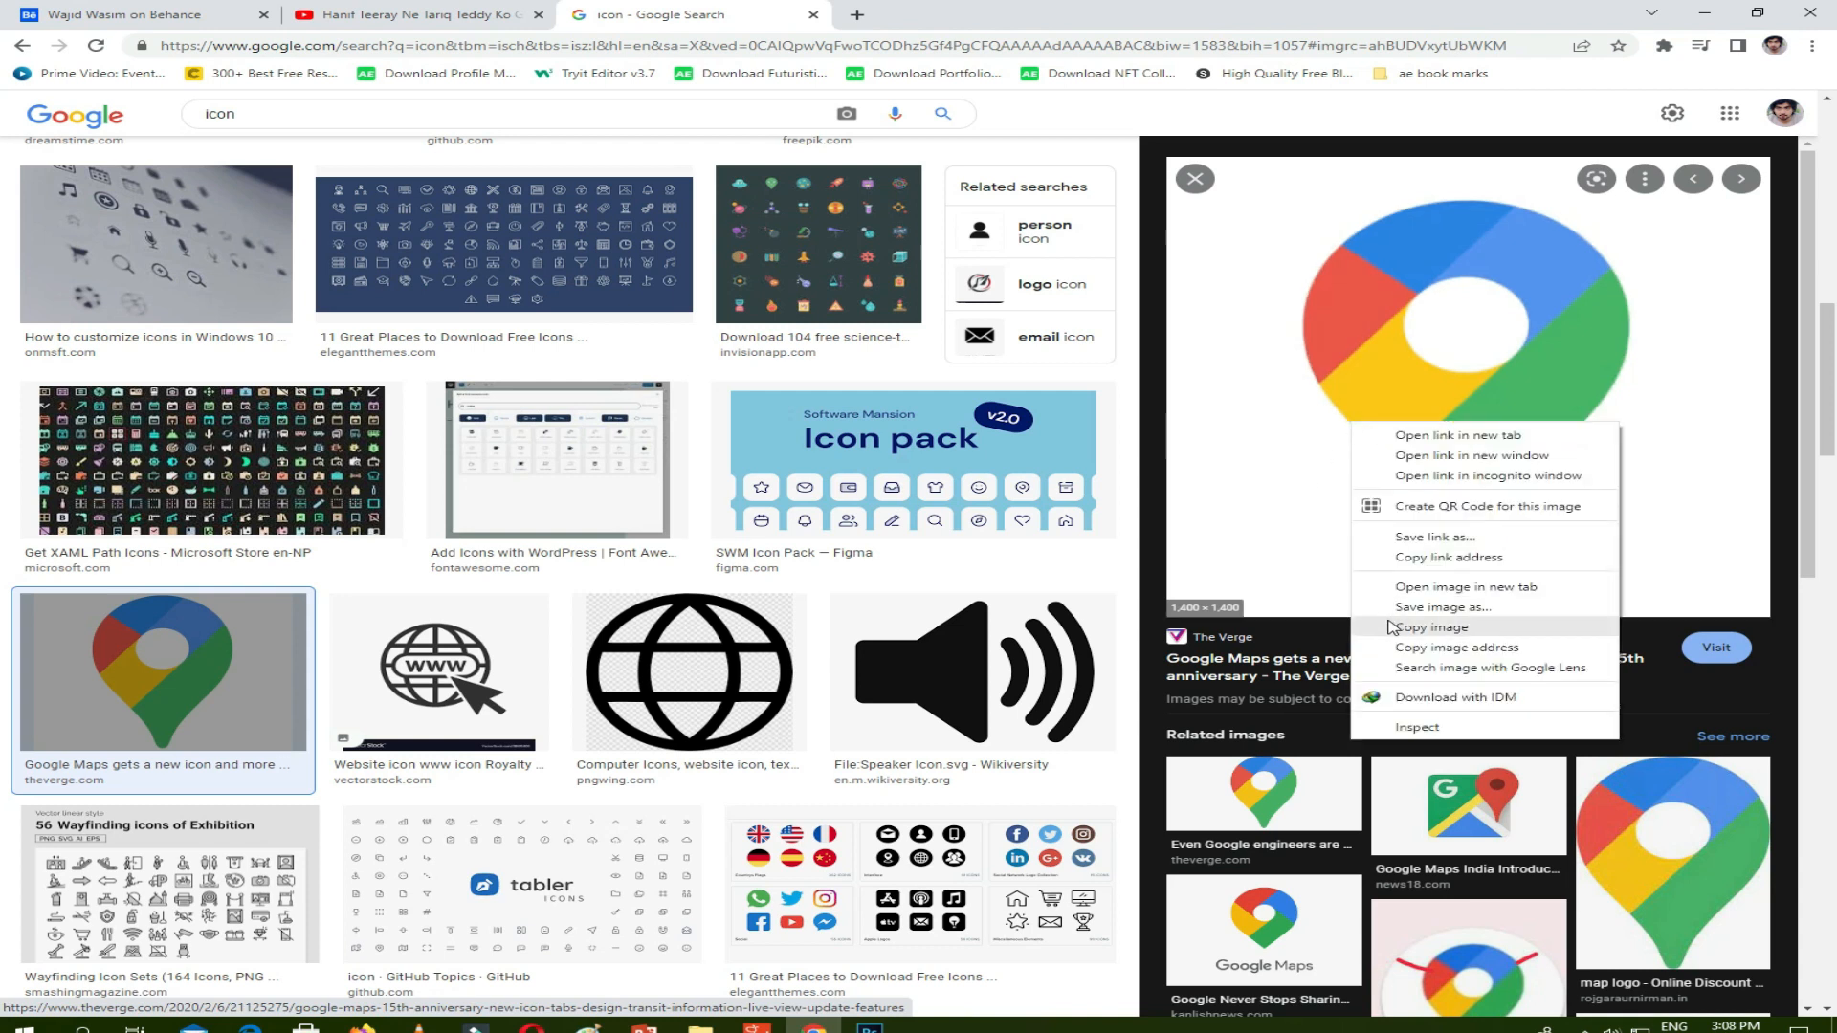
pyautogui.click(1440, 617)
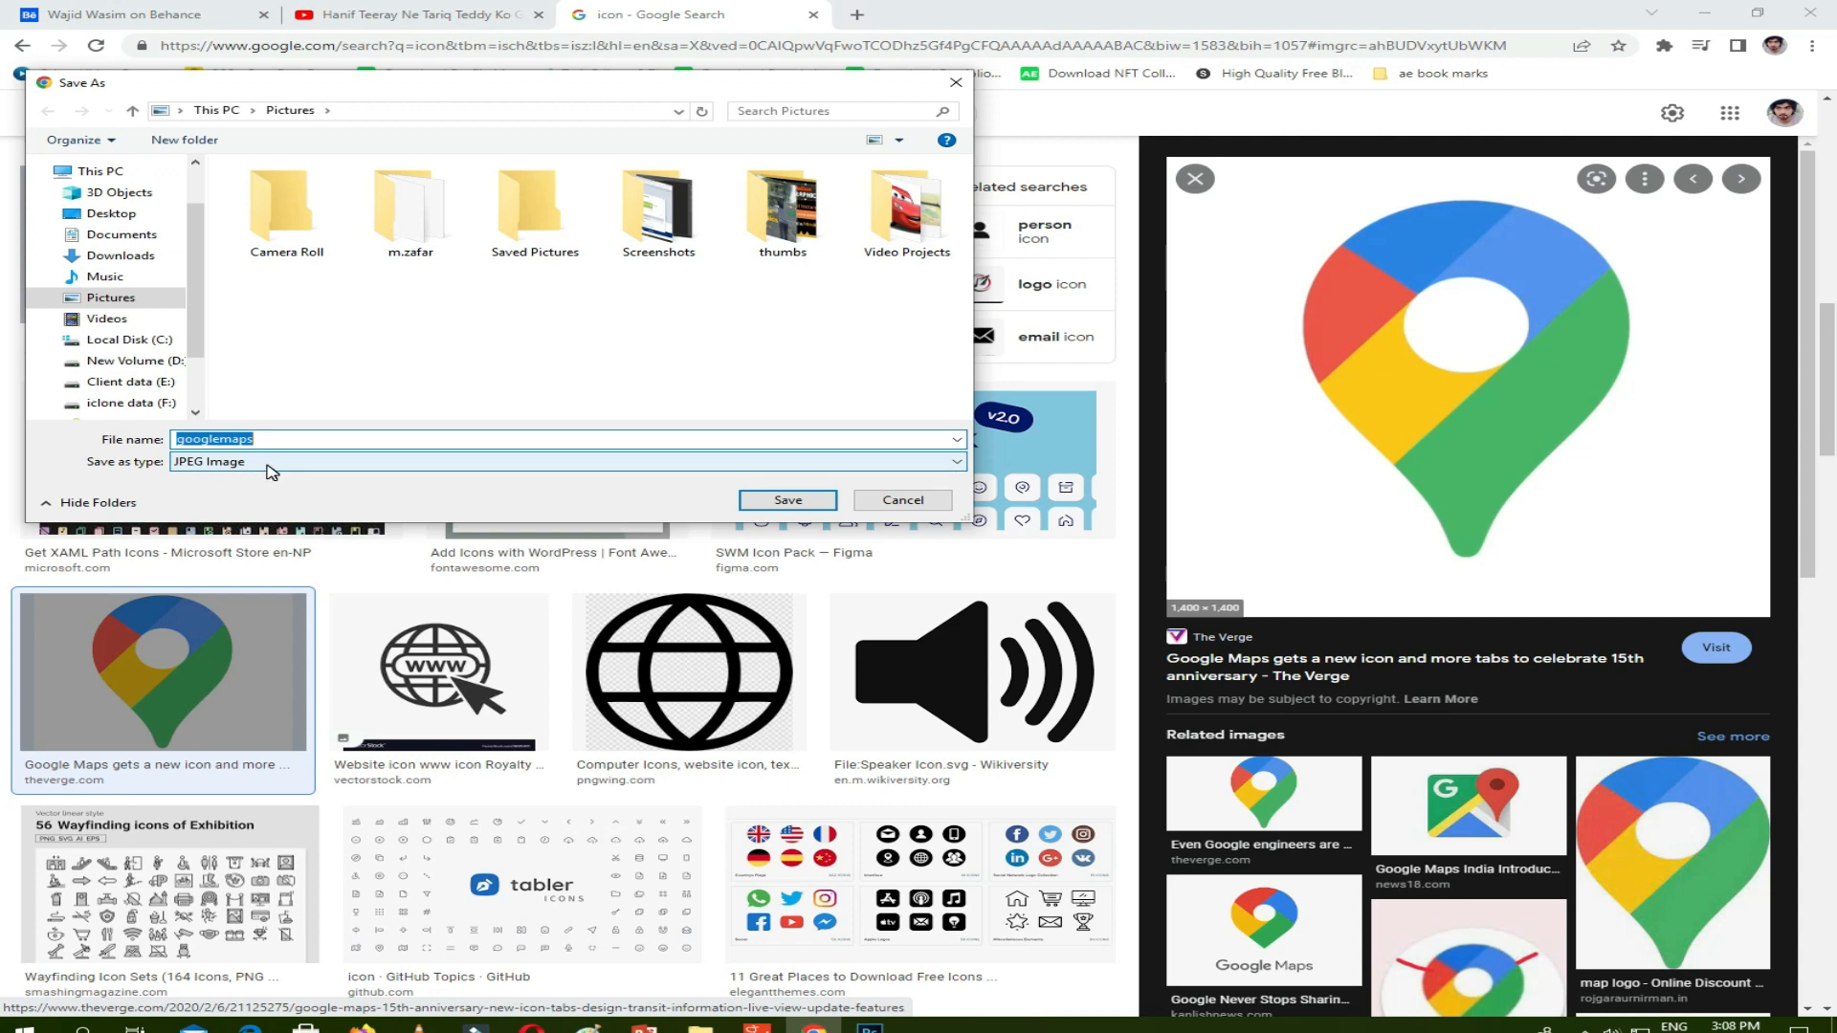
pyautogui.click(808, 504)
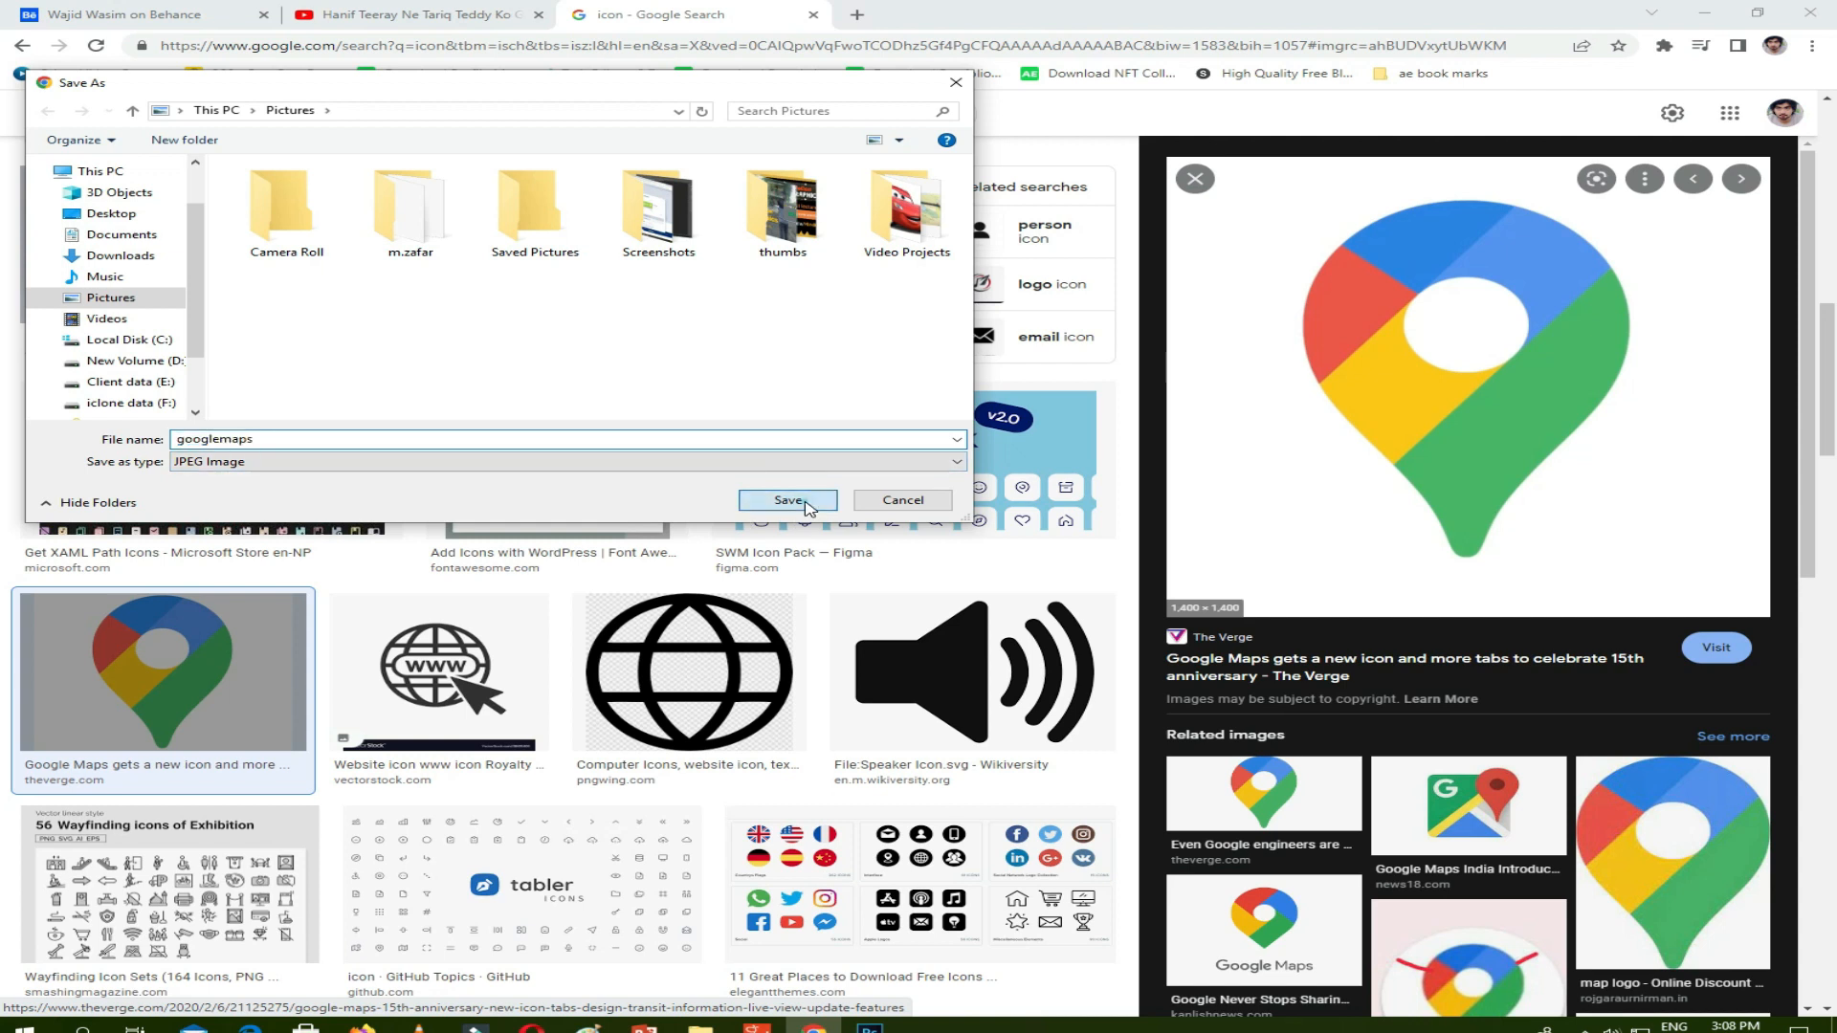
# Switch to Photoshop and try to open the googlemaps image from the Pictures folder.
pyautogui.click(869, 1028)
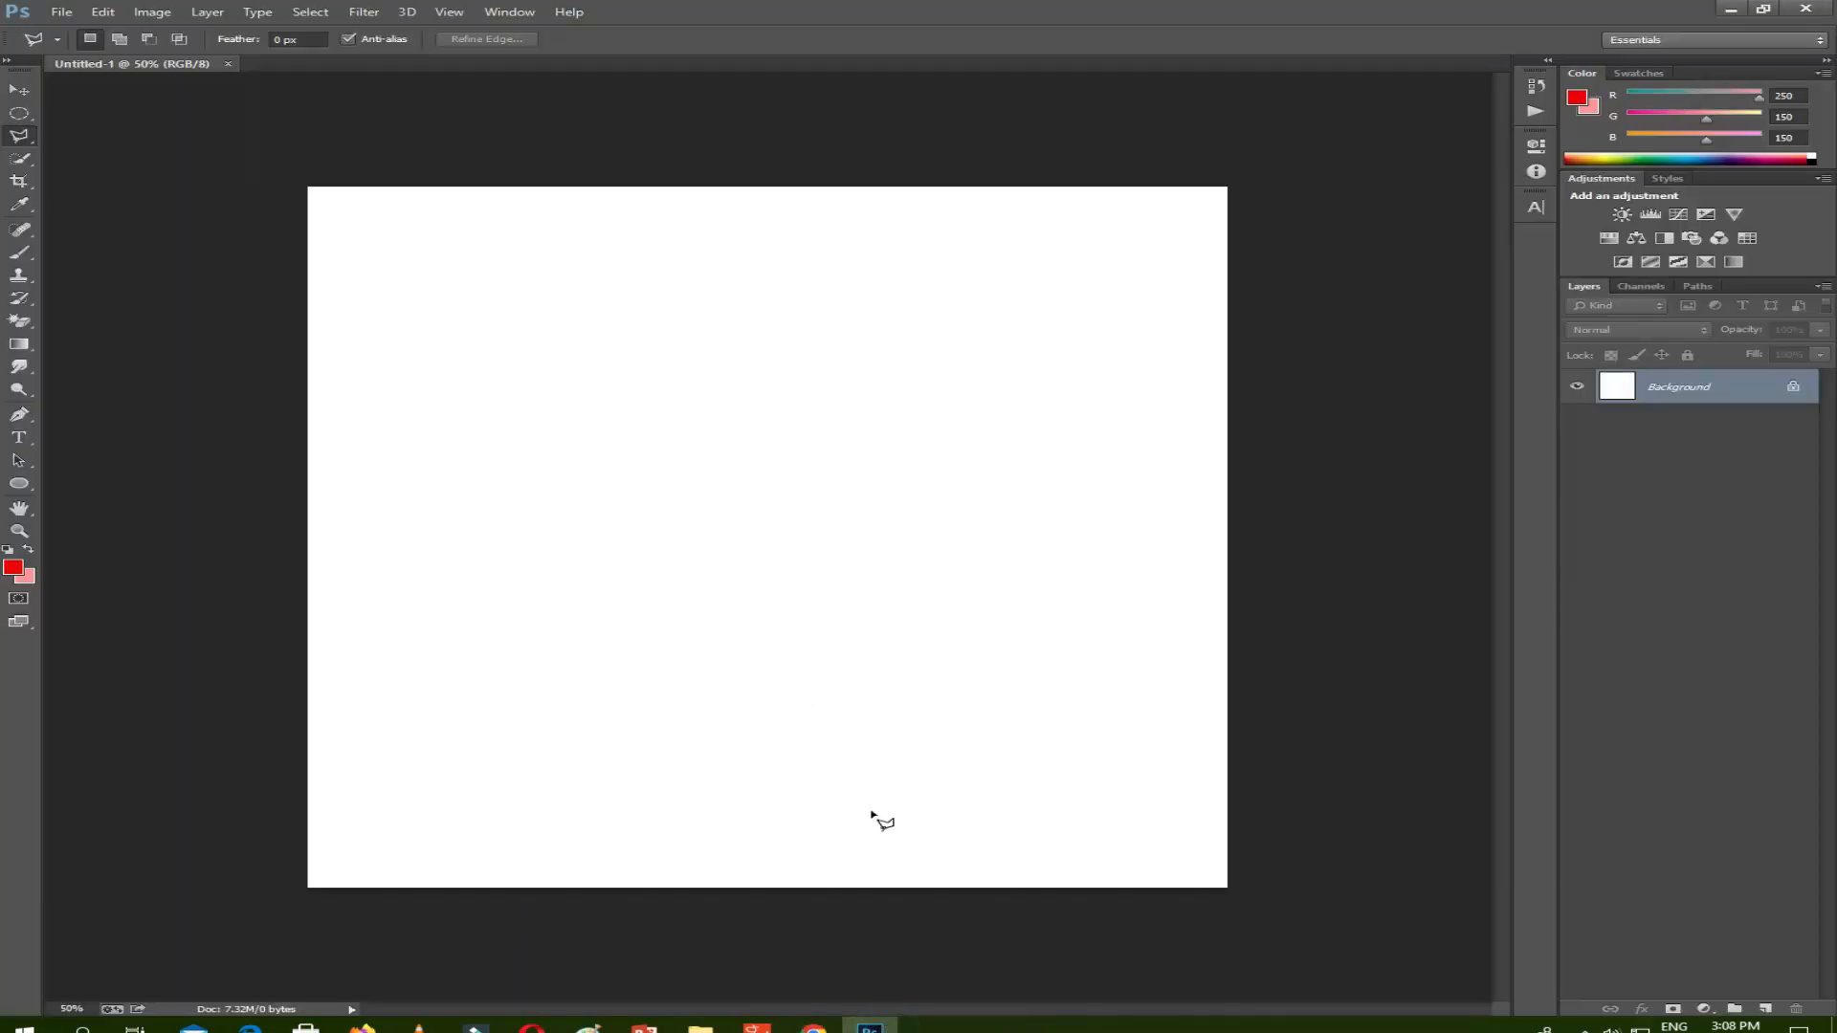
pyautogui.click(61, 12)
pyautogui.click(113, 47)
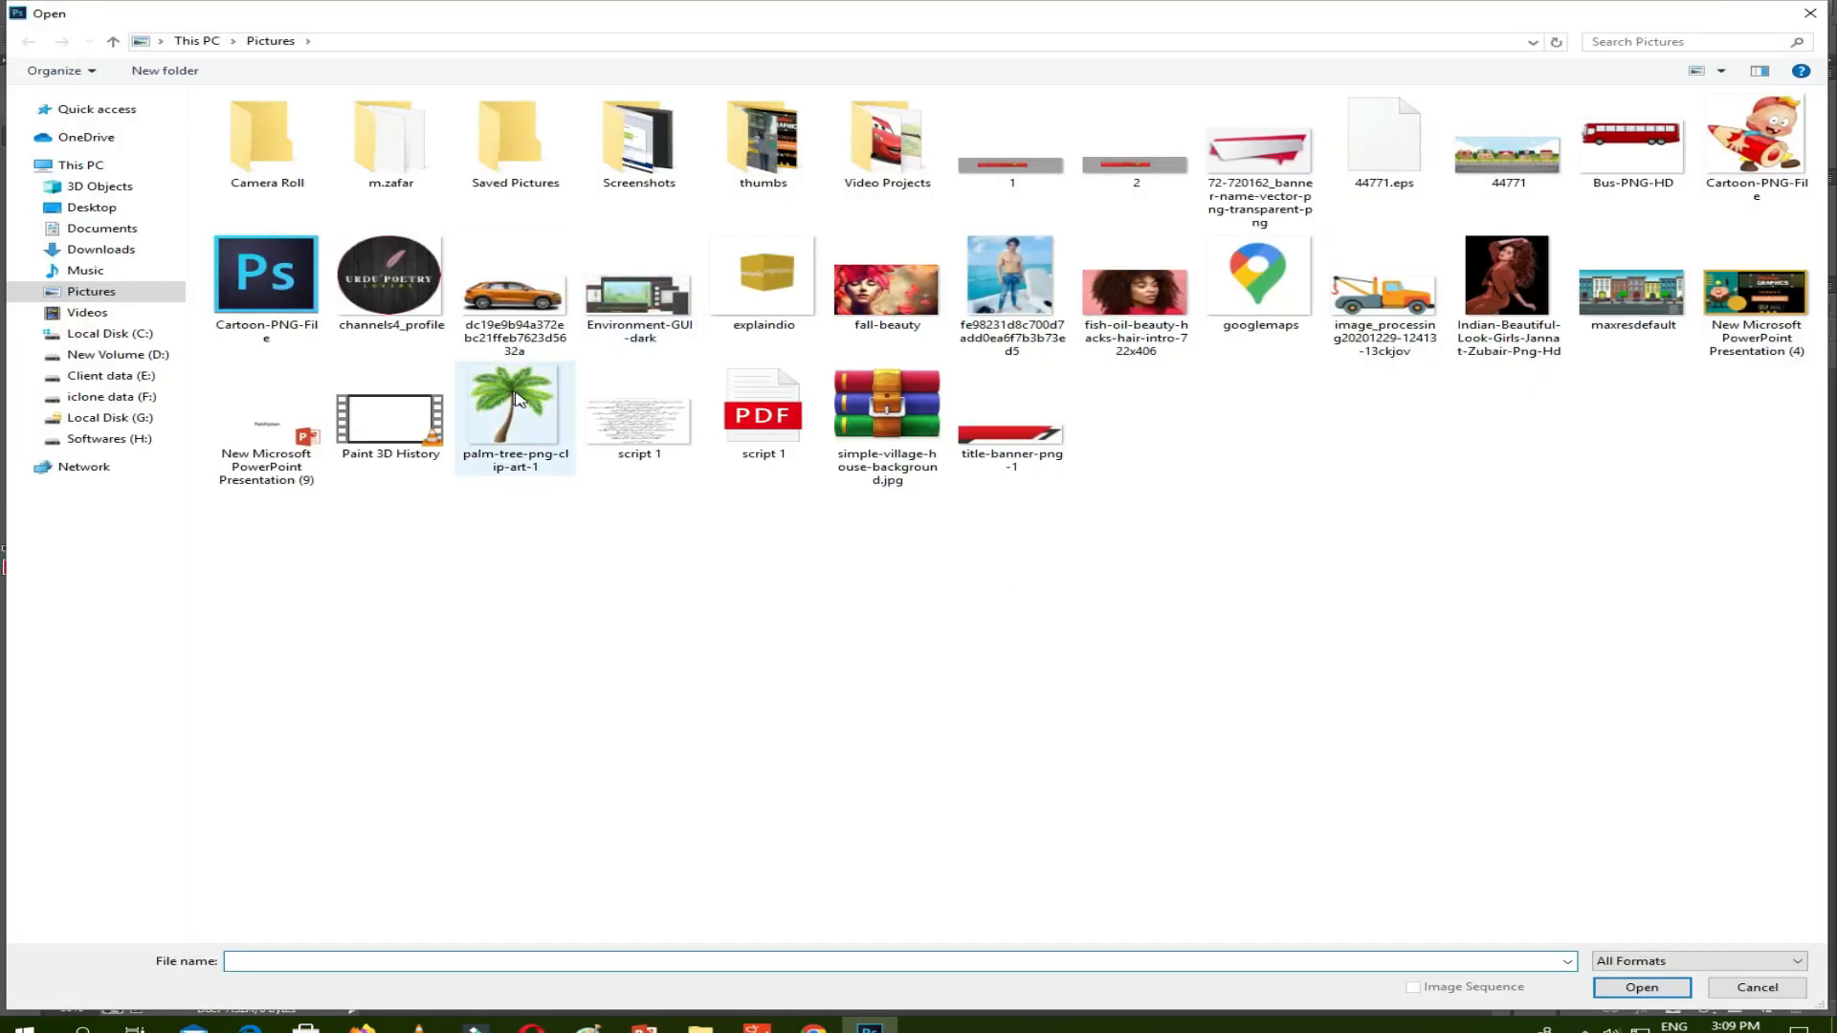
pyautogui.click(101, 313)
pyautogui.click(95, 291)
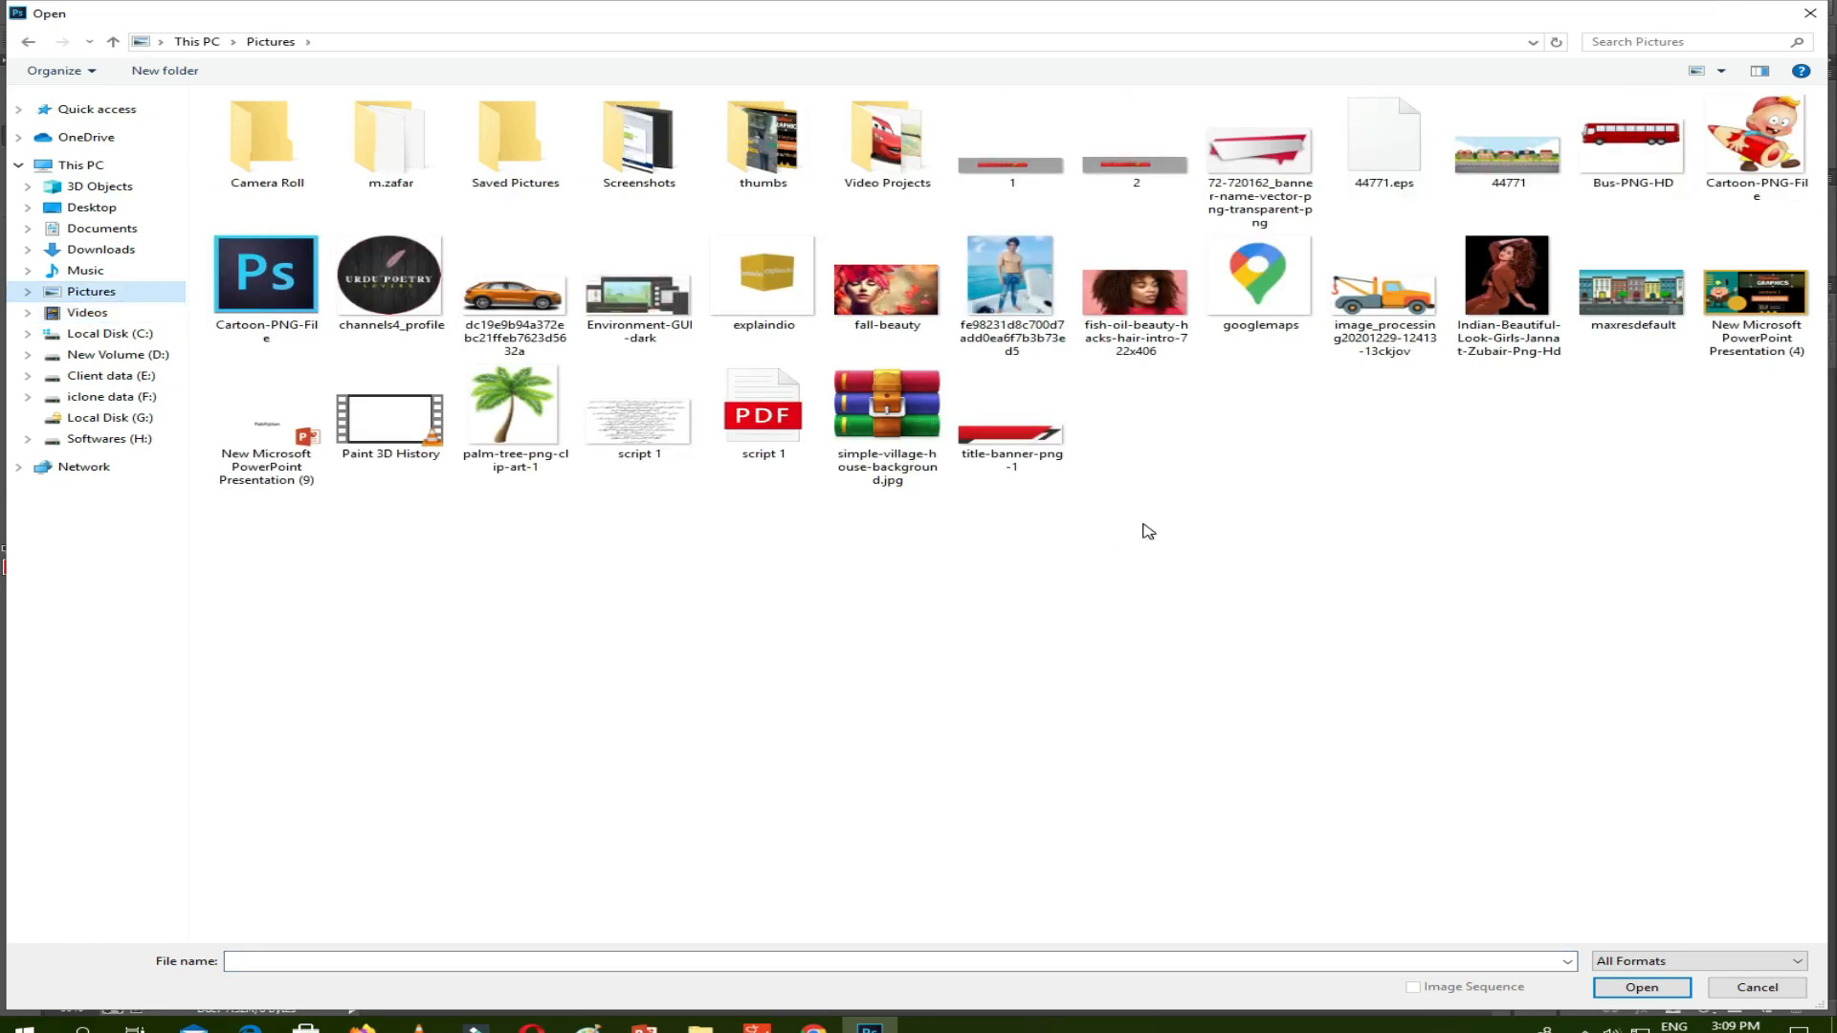
pyautogui.click(1246, 264)
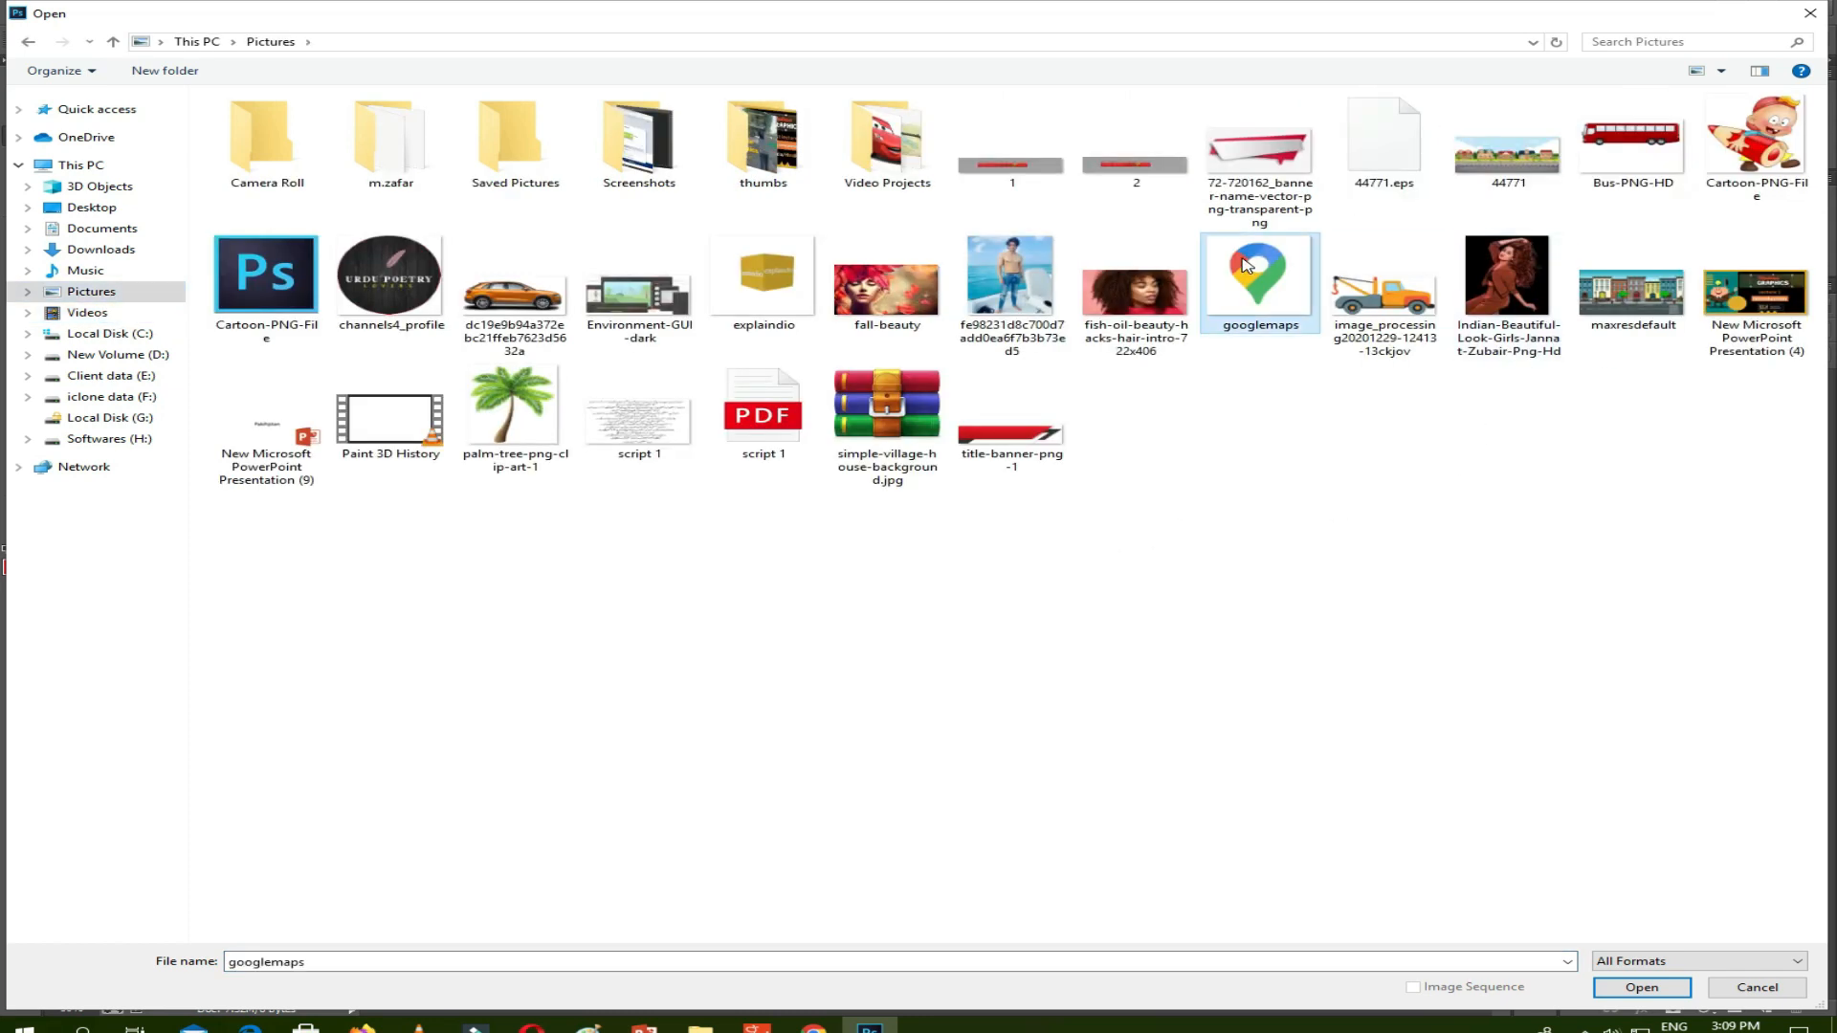
pyautogui.click(1642, 987)
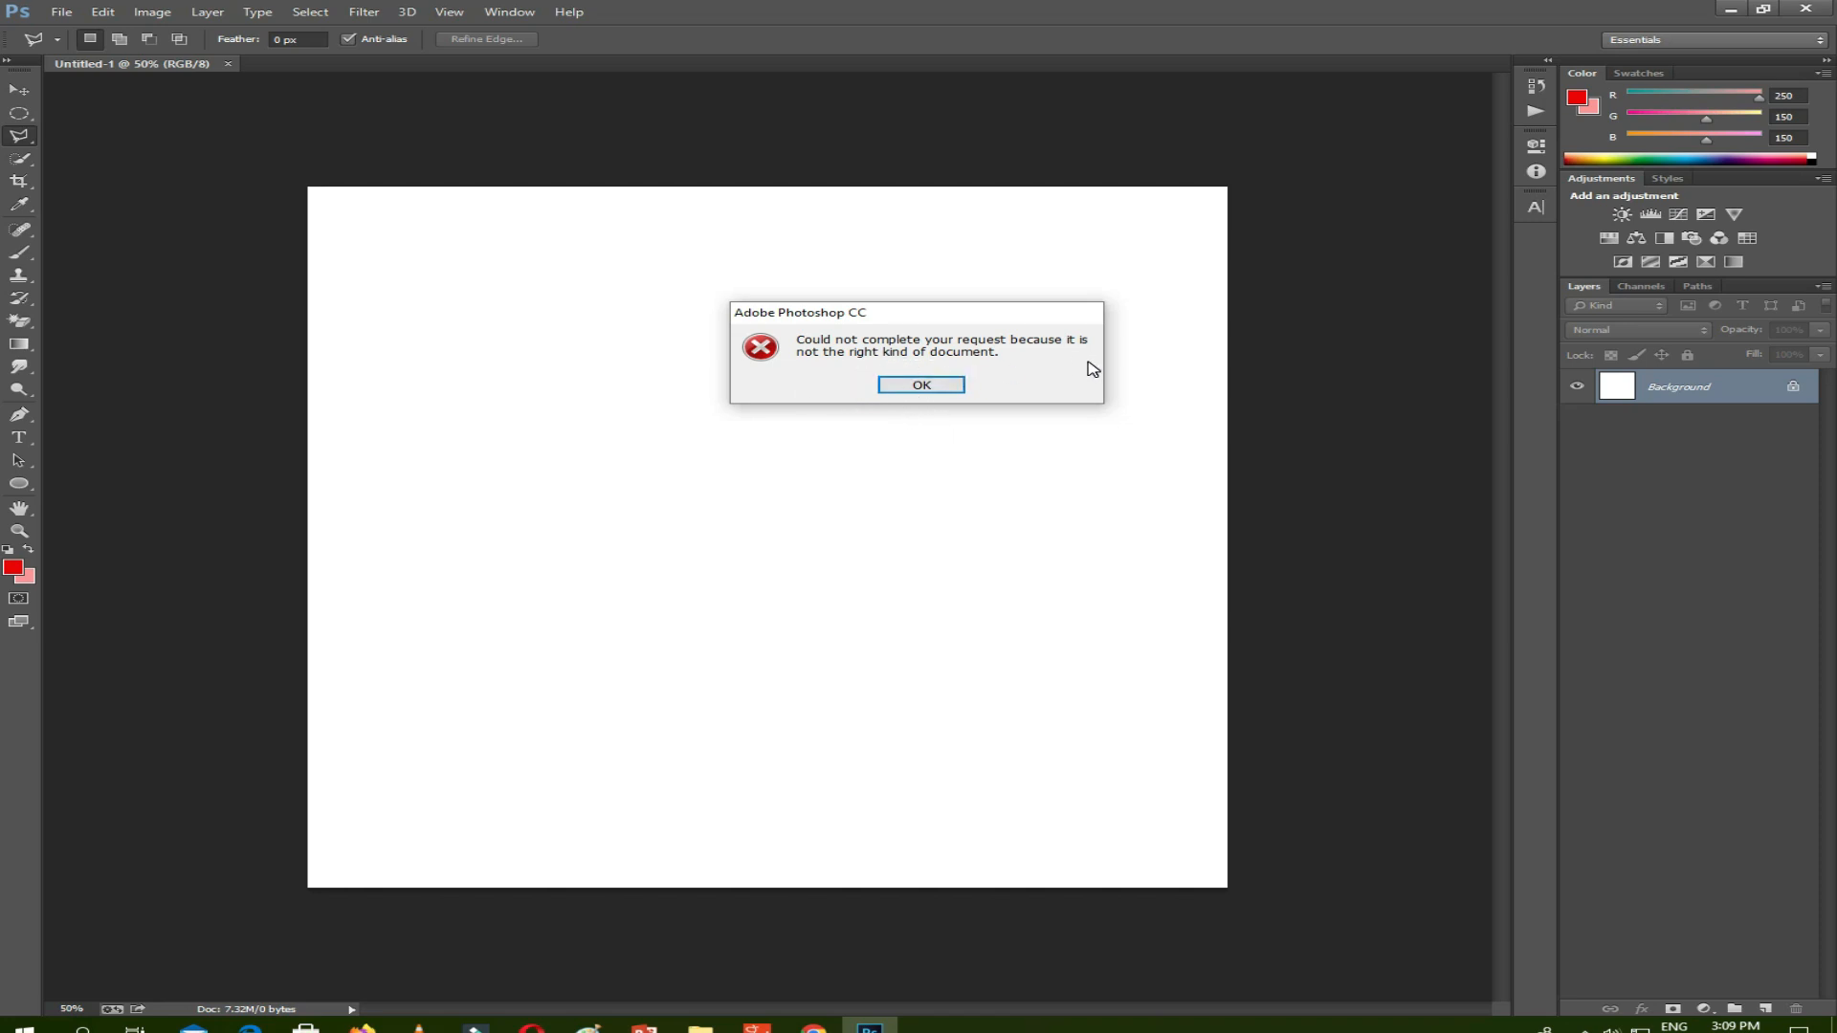
pyautogui.click(939, 386)
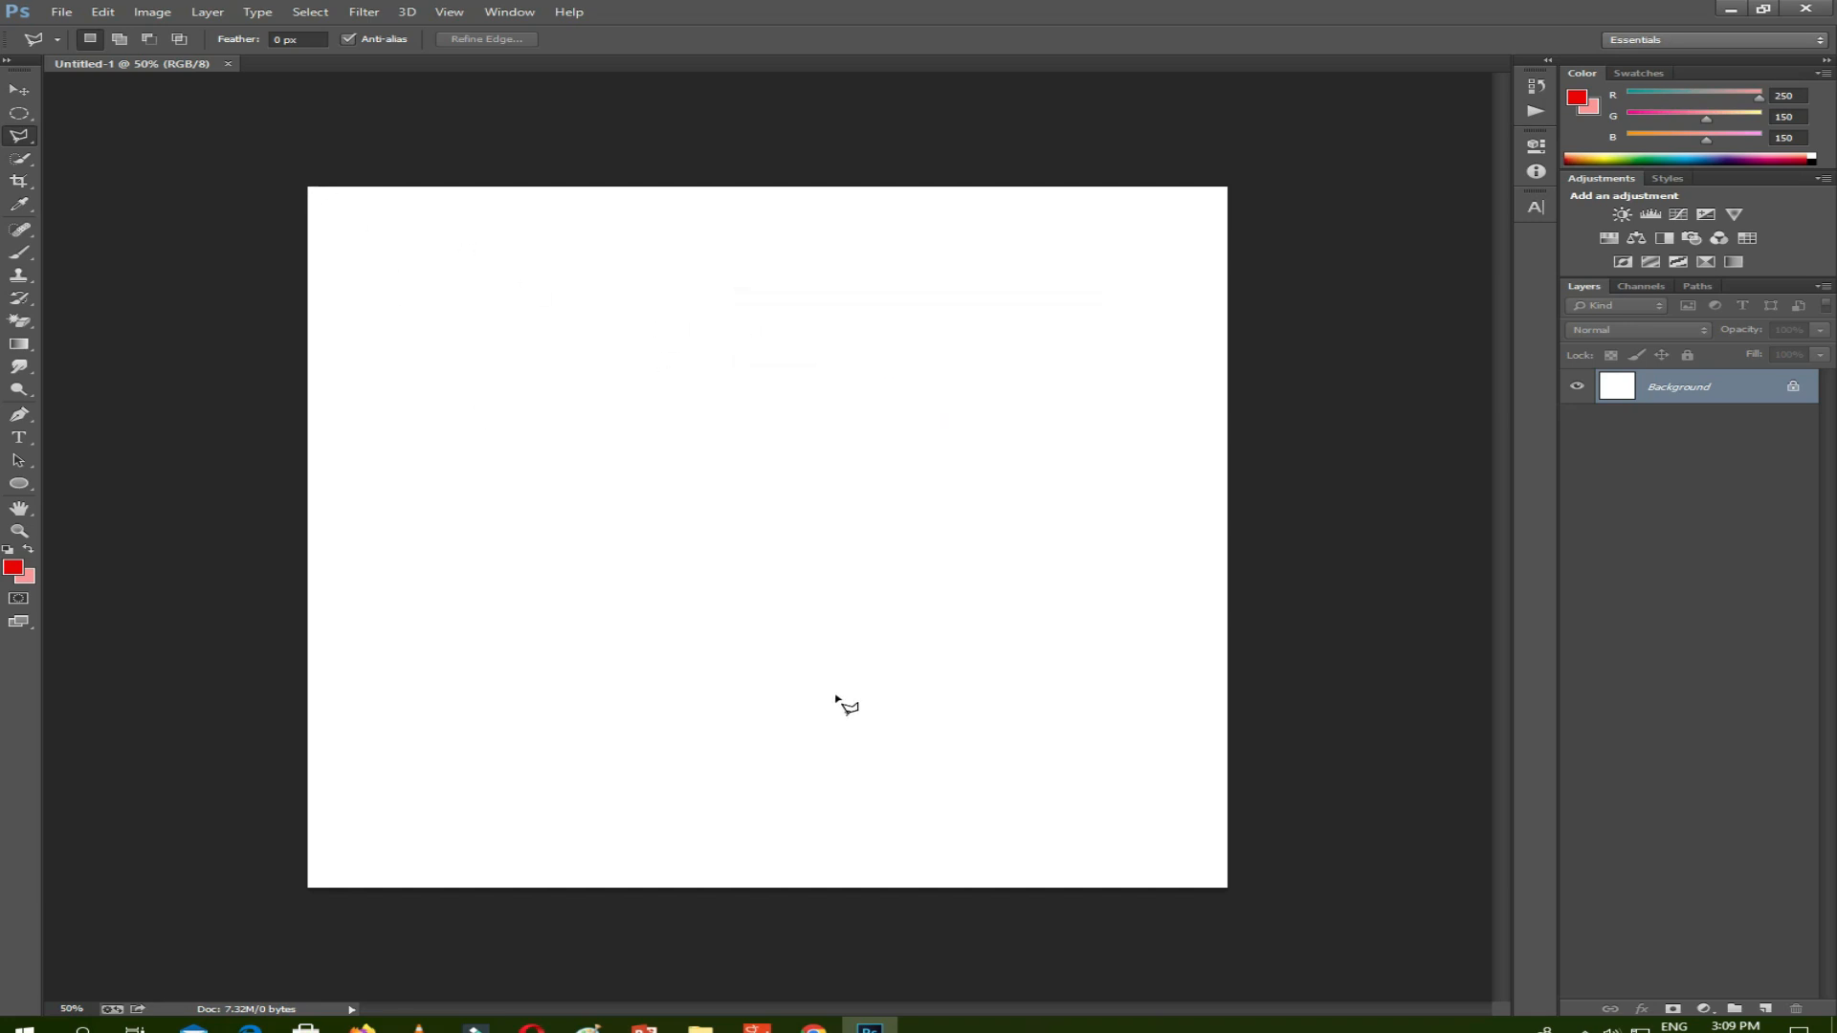
# Check the googlemaps image in the Pictures folder in File Explorer, and return to the icon results in Chrome.
pyautogui.click(701, 1027)
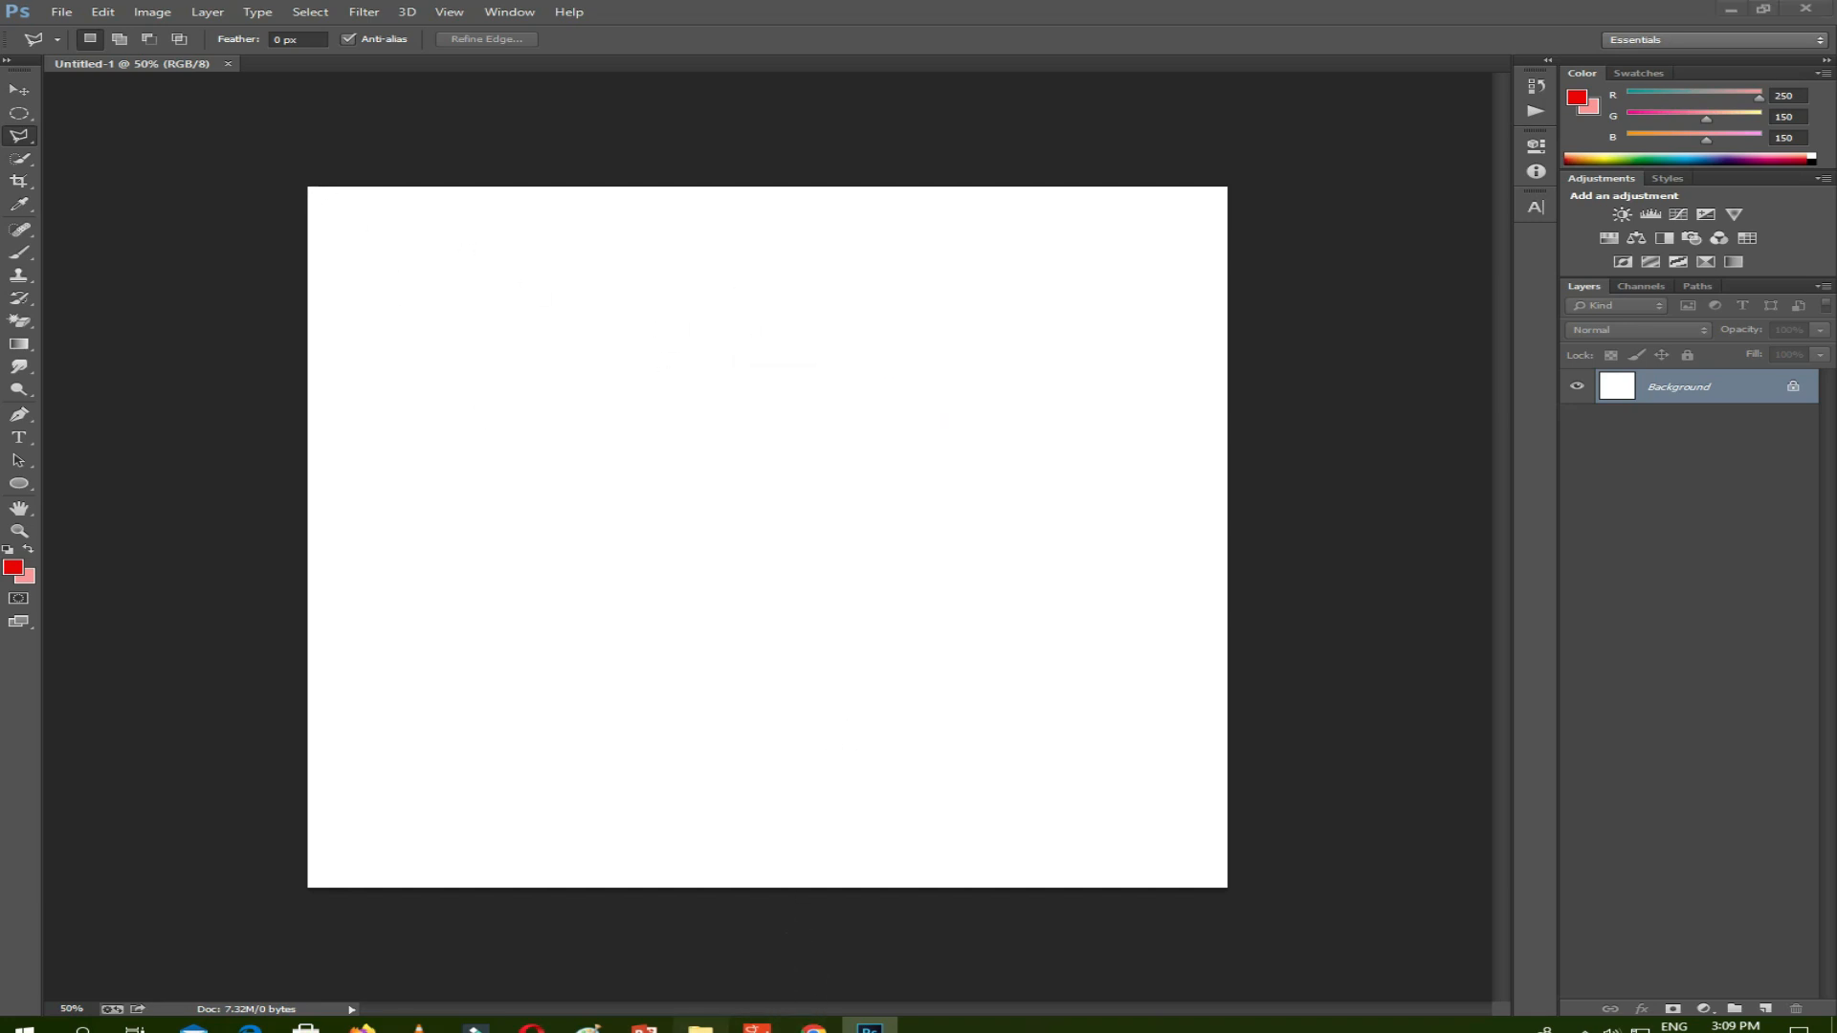
pyautogui.click(144, 361)
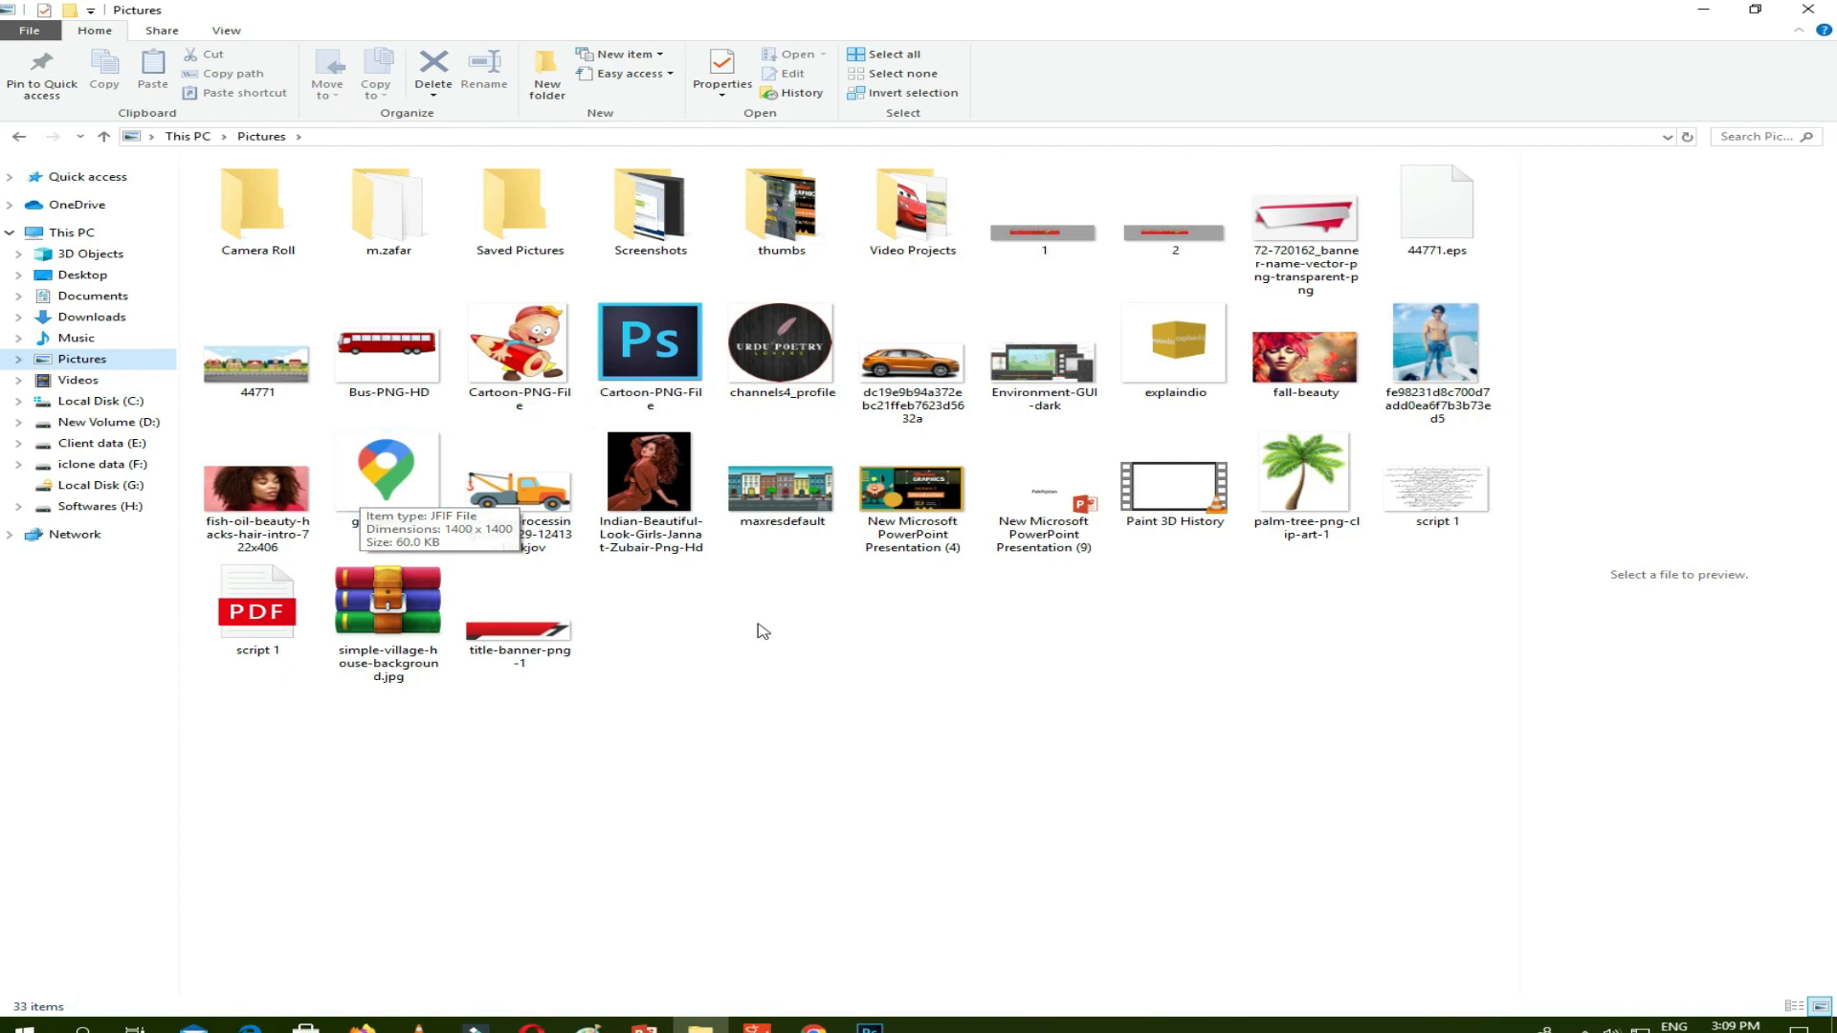
pyautogui.click(830, 1029)
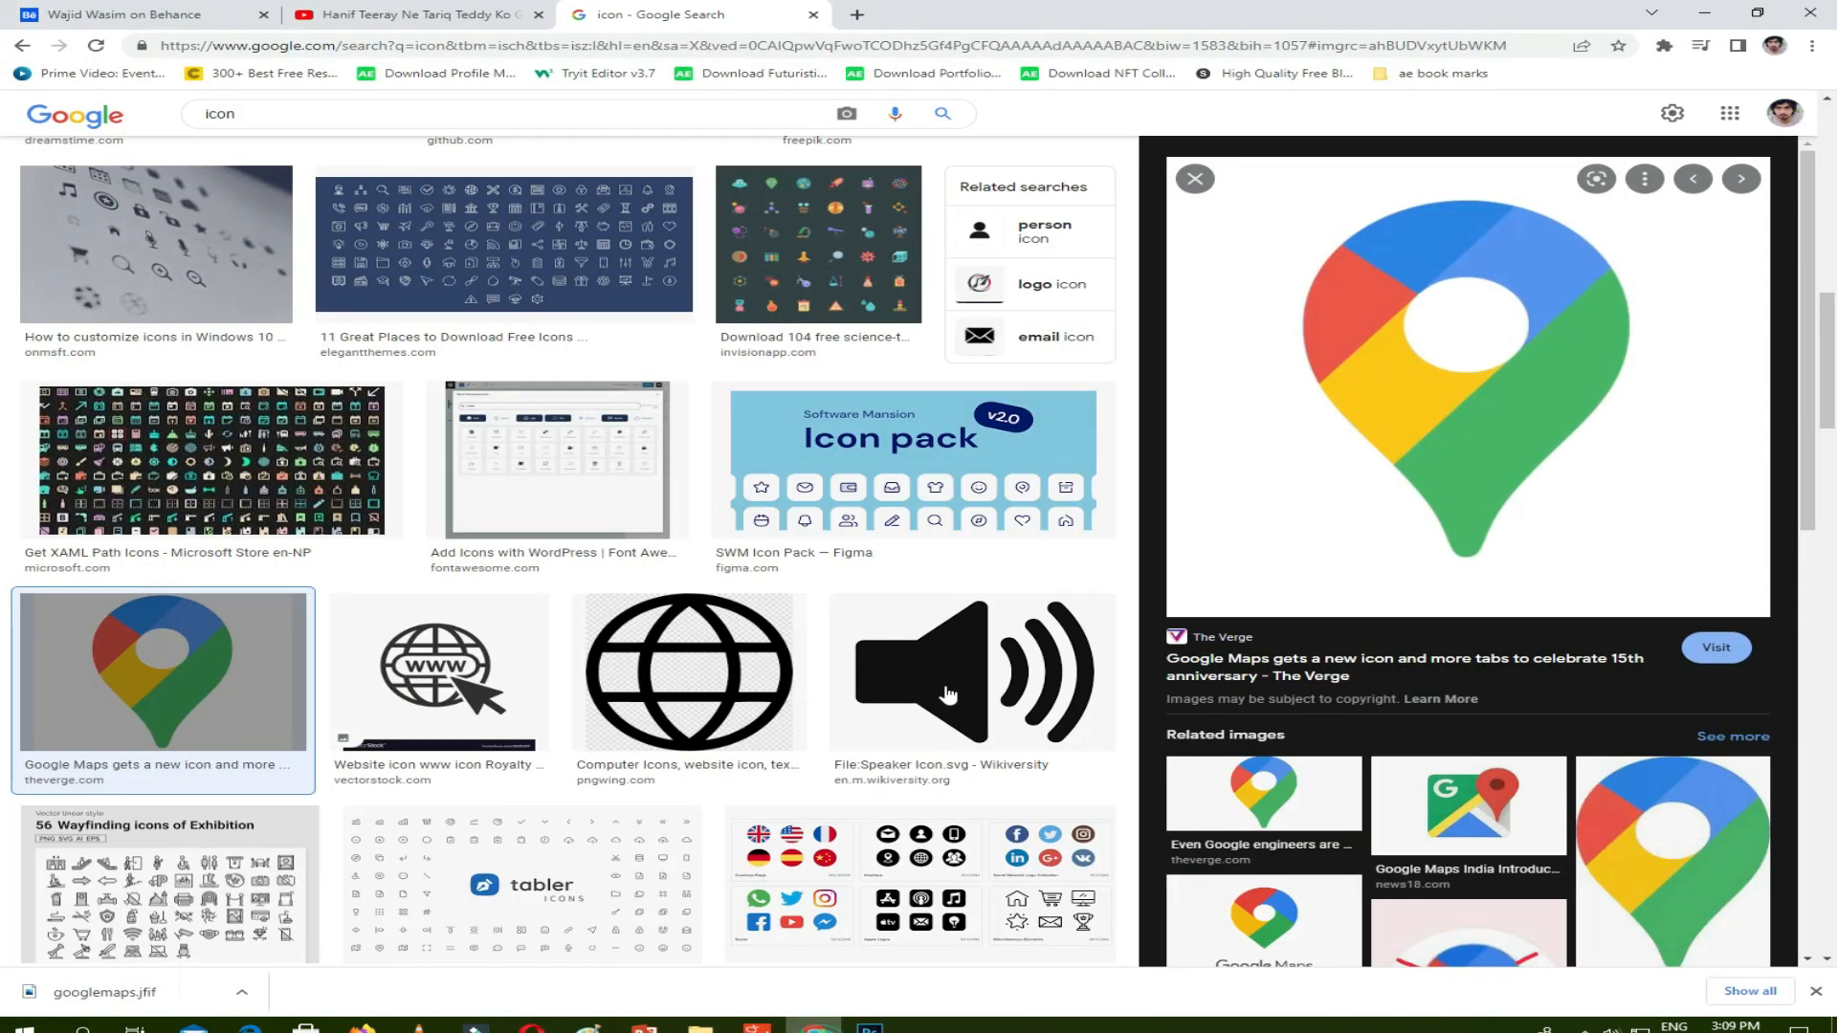
pyautogui.click(1195, 180)
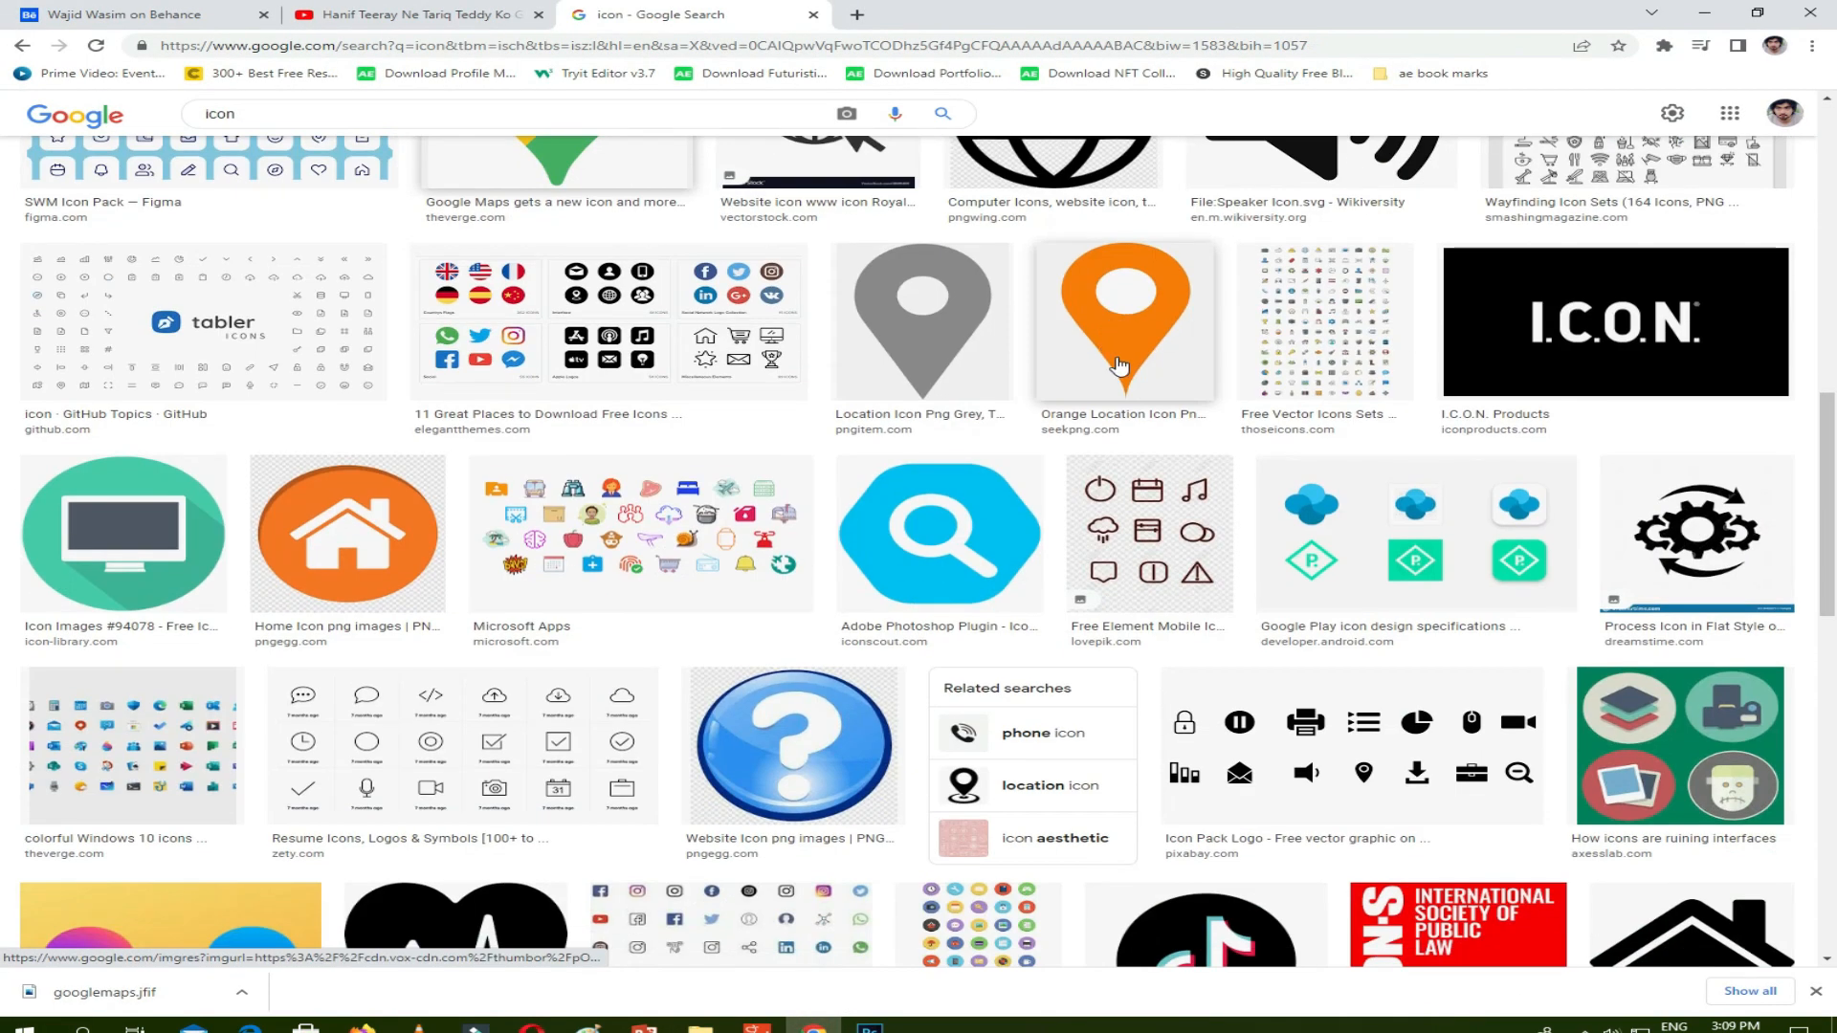
pyautogui.click(1121, 320)
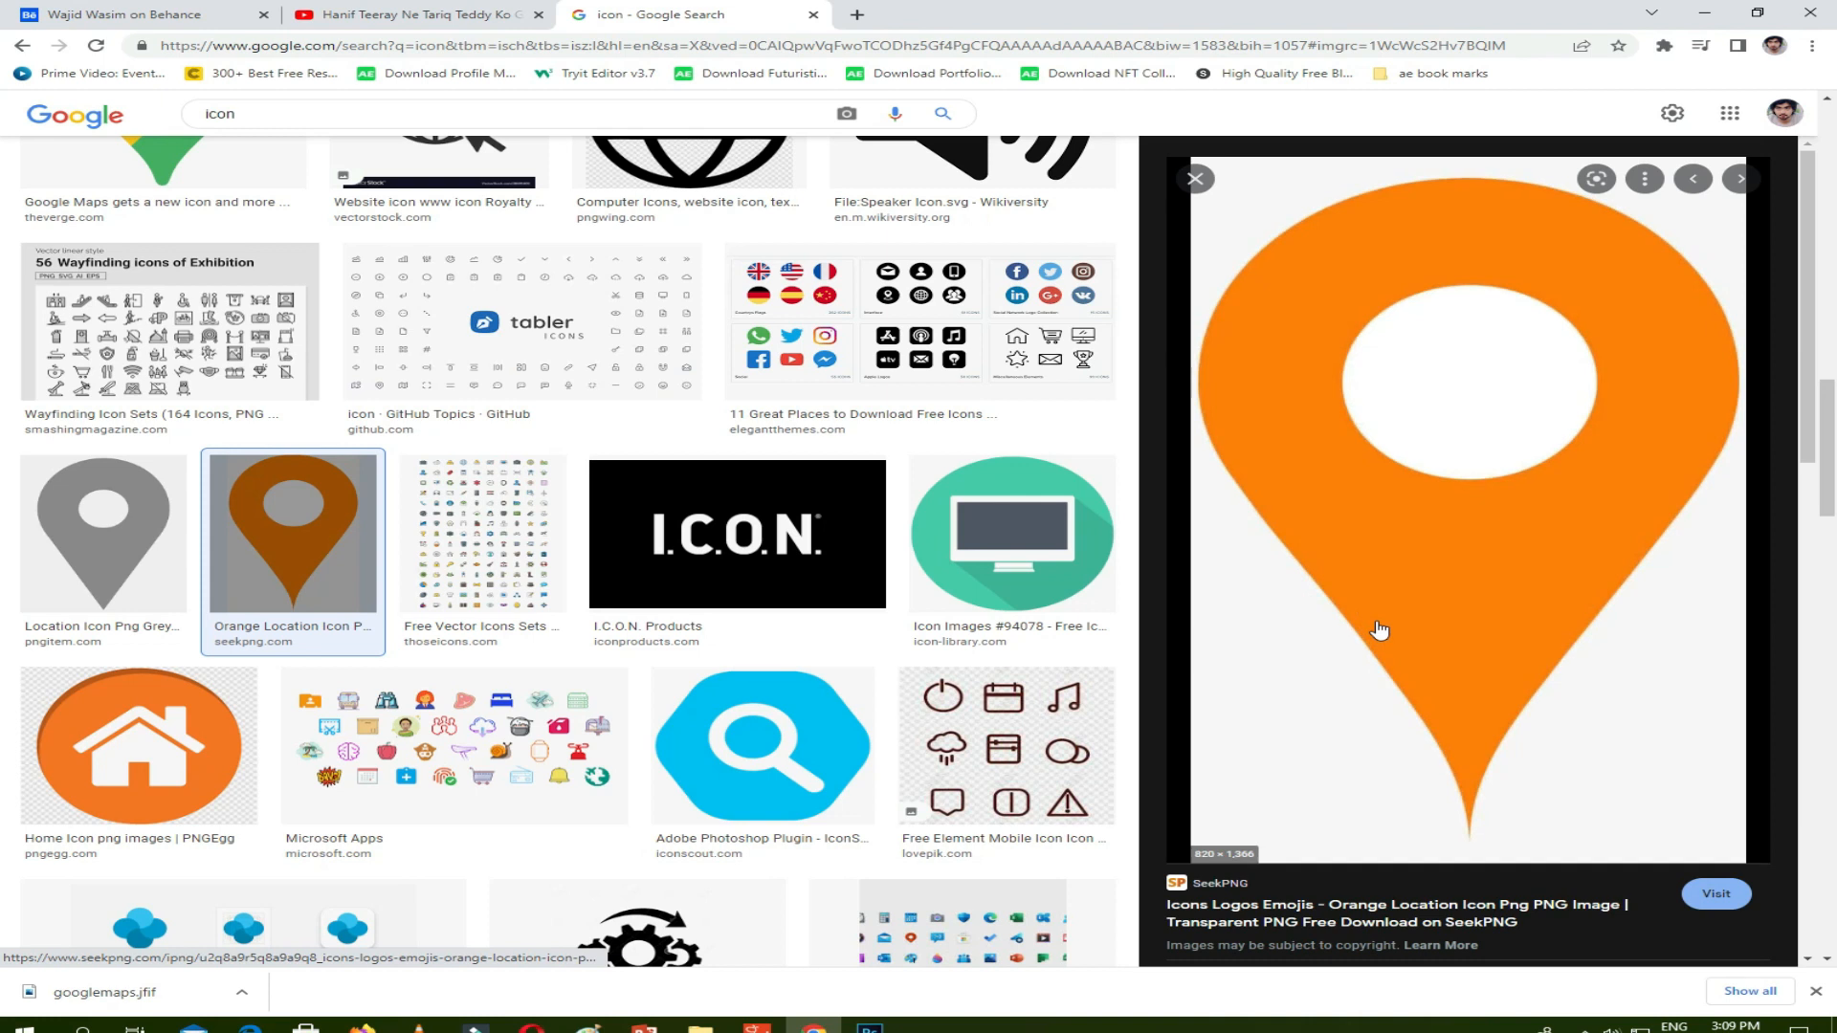
pyautogui.rightClick(1425, 515)
pyautogui.click(1518, 696)
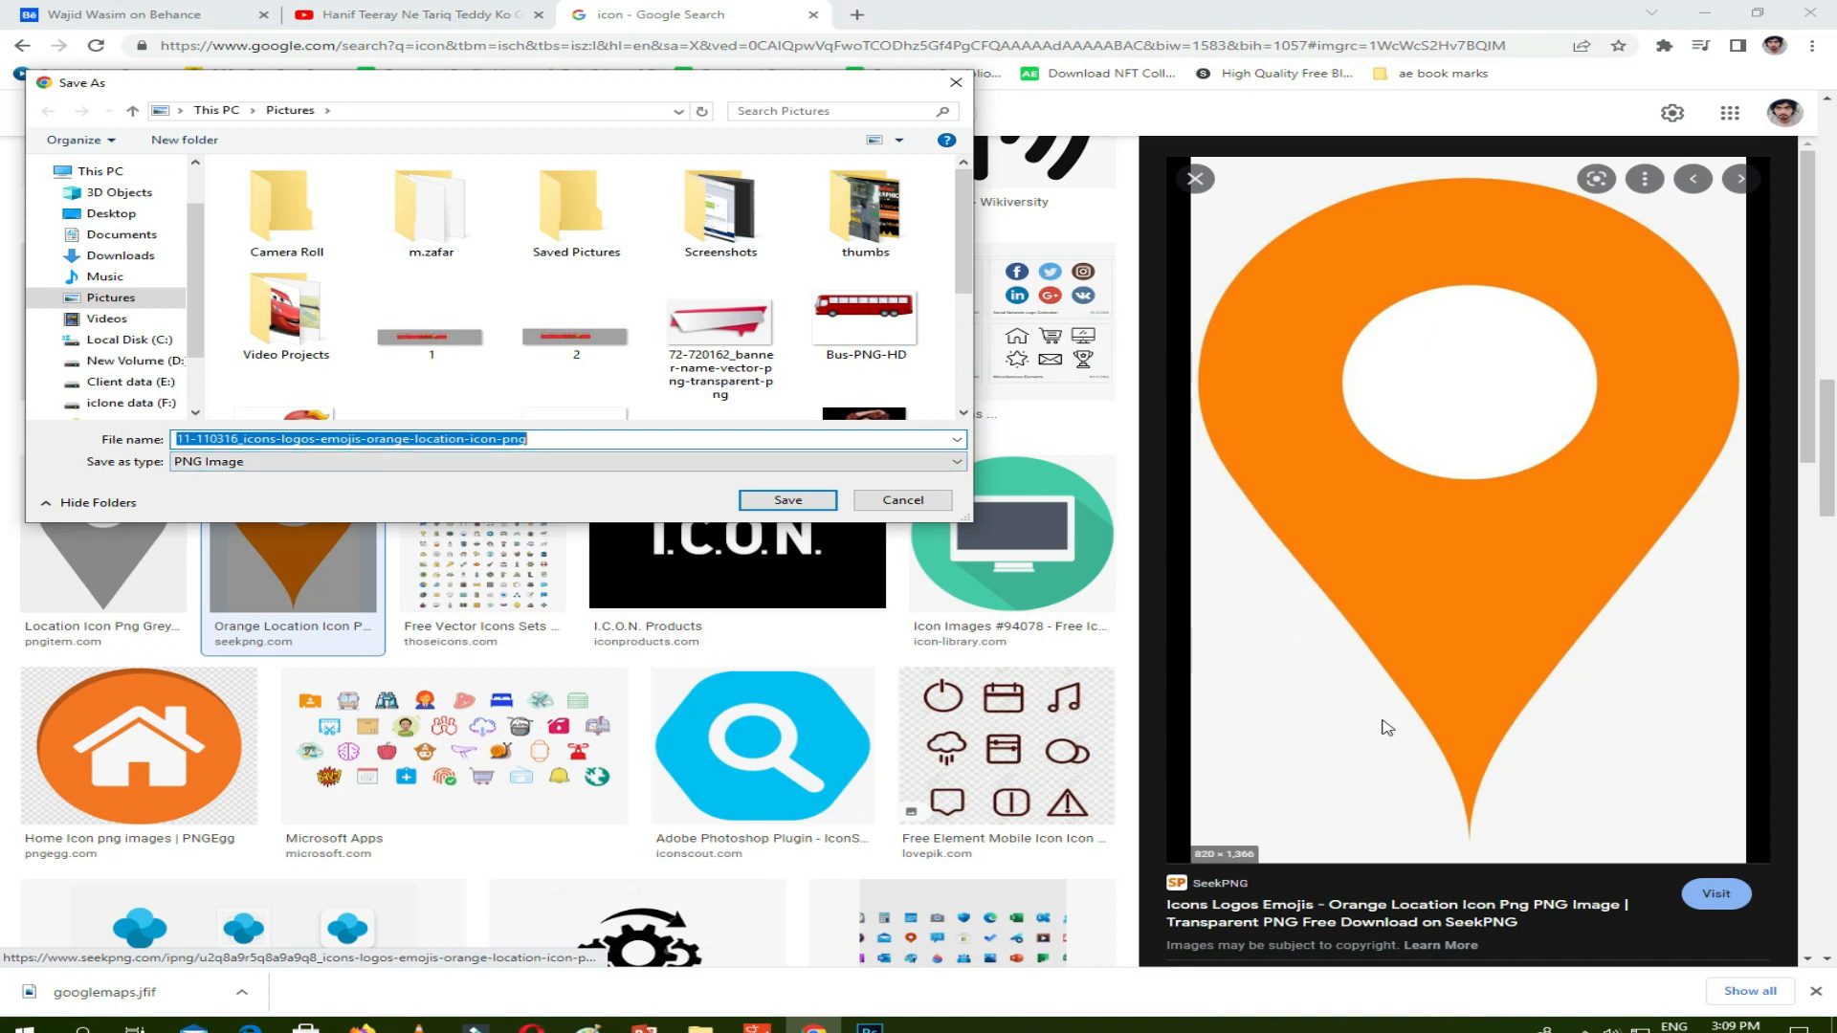
pyautogui.click(876, 501)
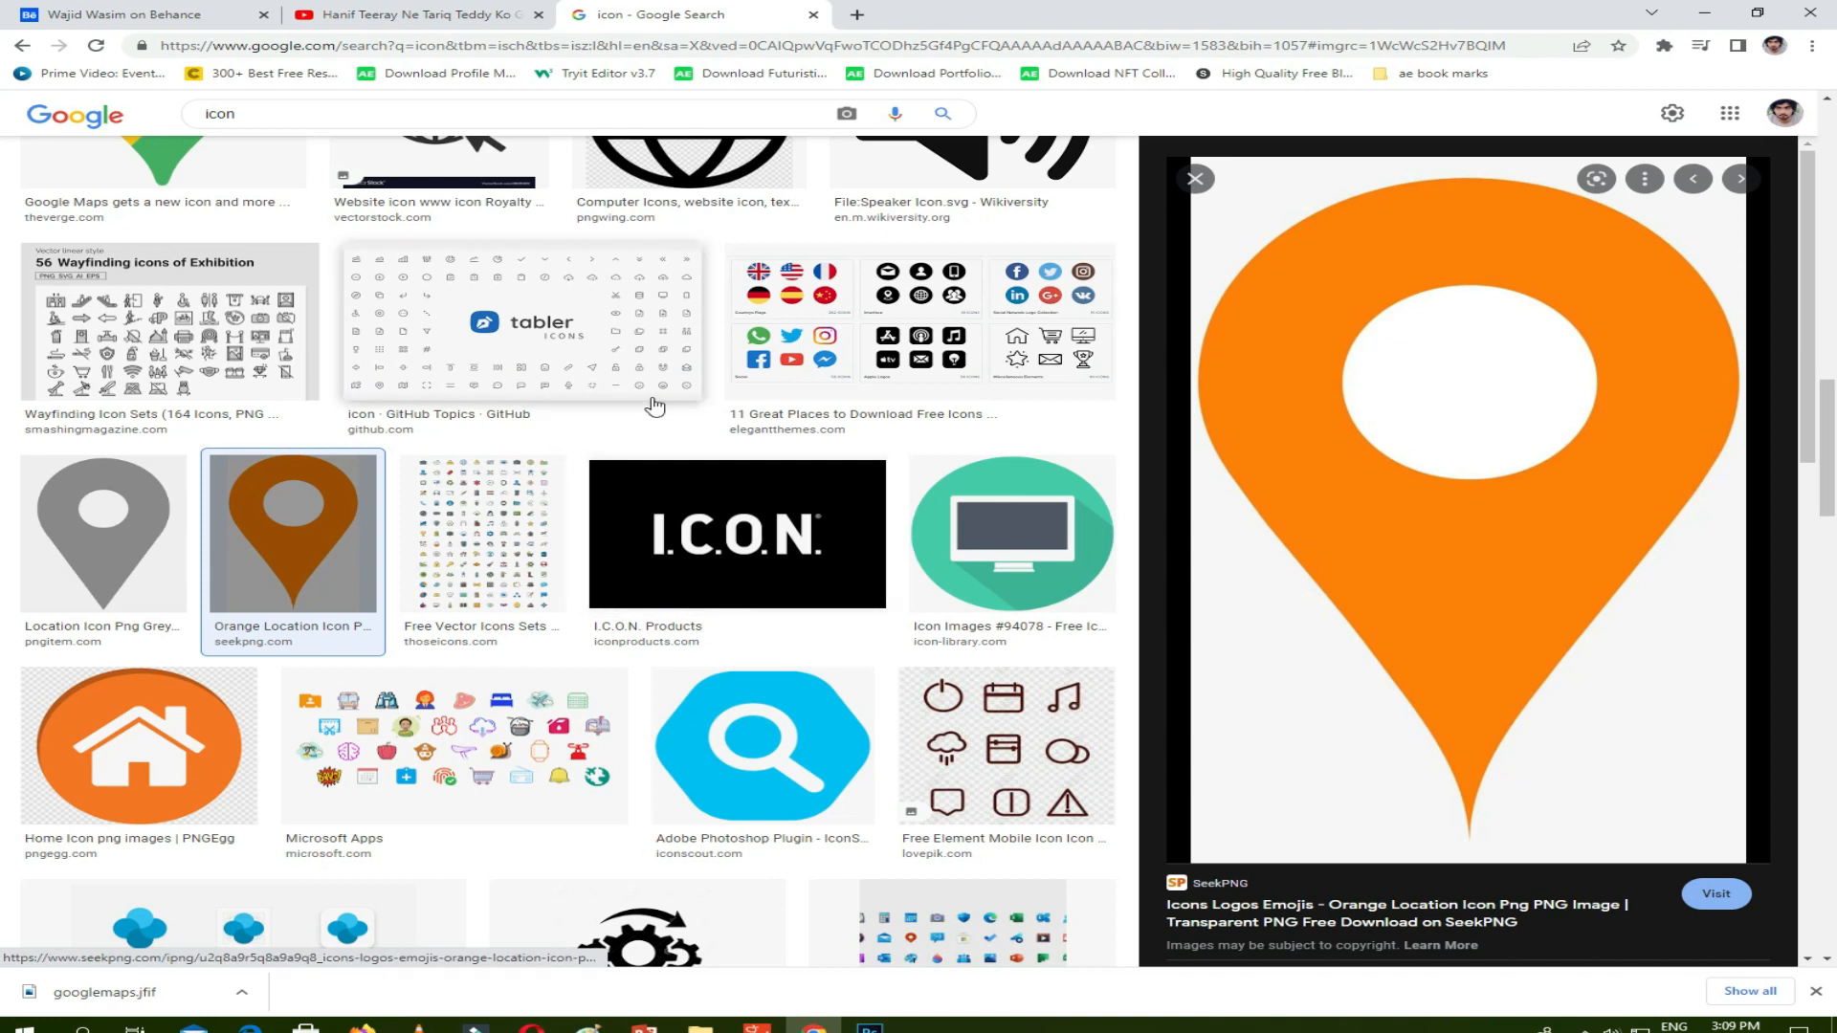
pyautogui.click(1195, 179)
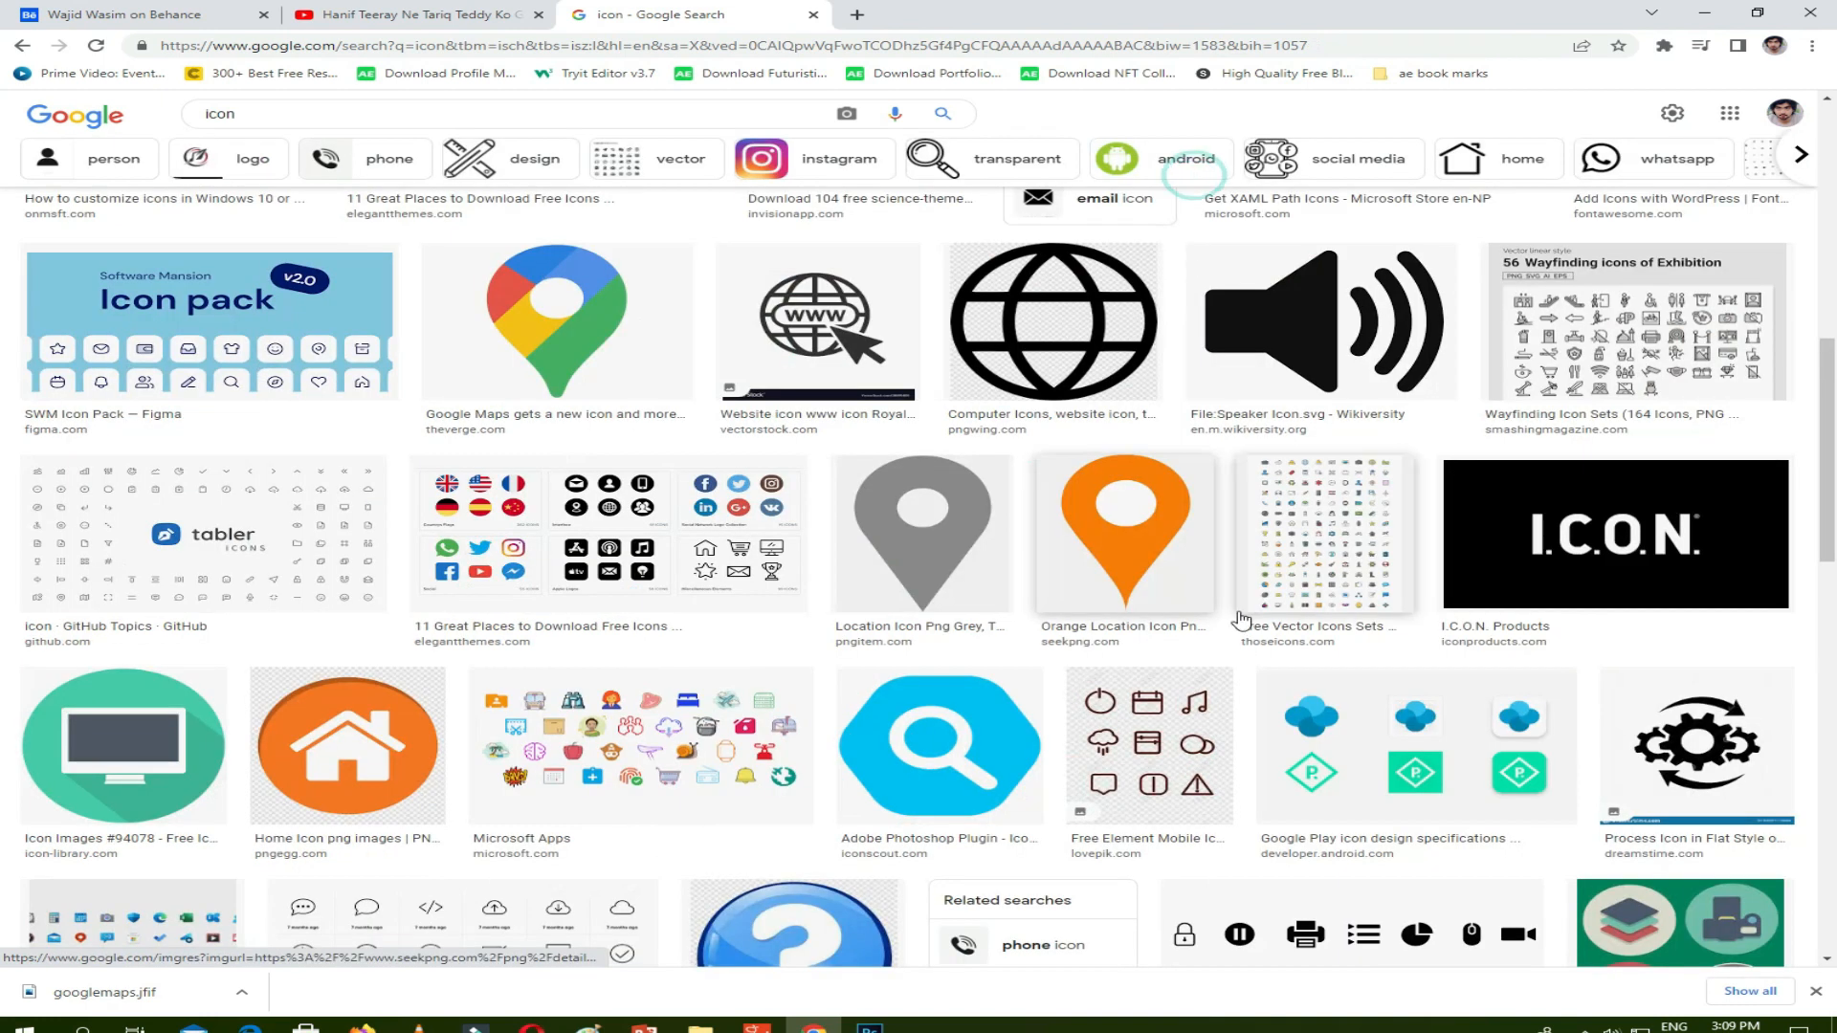
# Preview the orange location icon from SeekPNG and the related orange map pin from PinClipart.
pyautogui.scroll(-2, 1145, 657)
pyautogui.click(1169, 361)
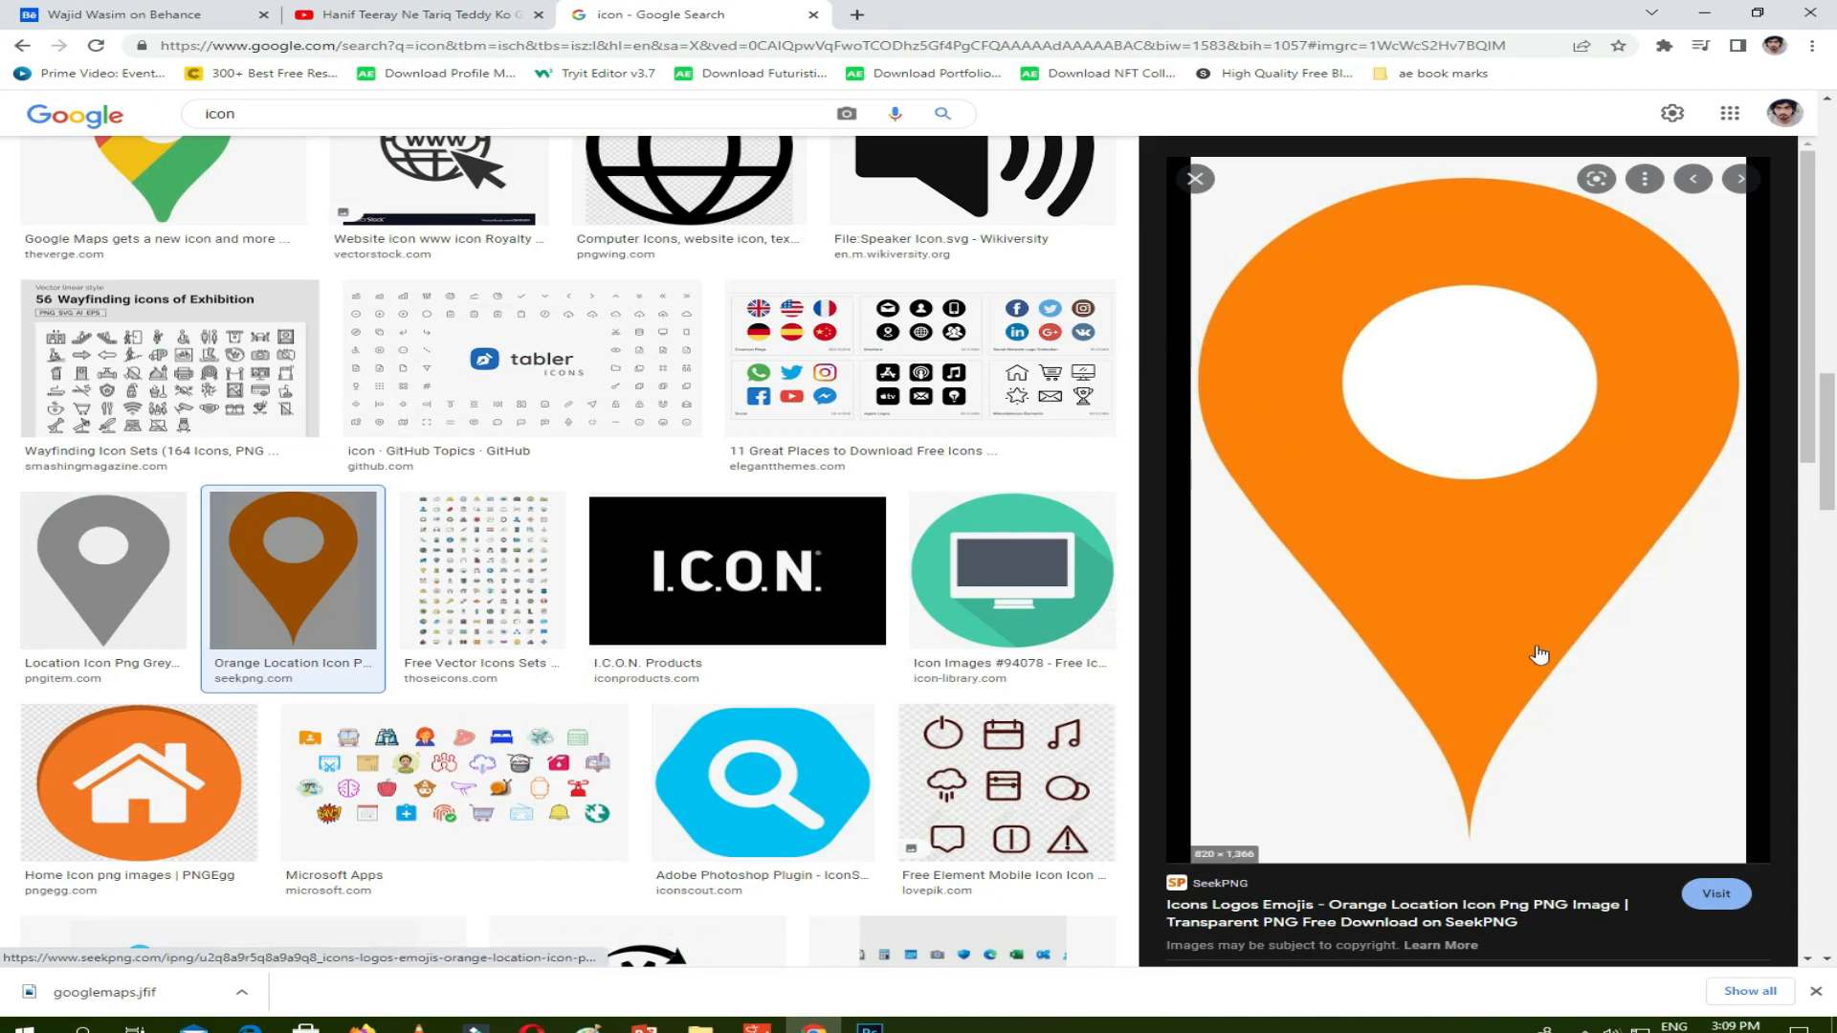
pyautogui.scroll(-5, 1602, 749)
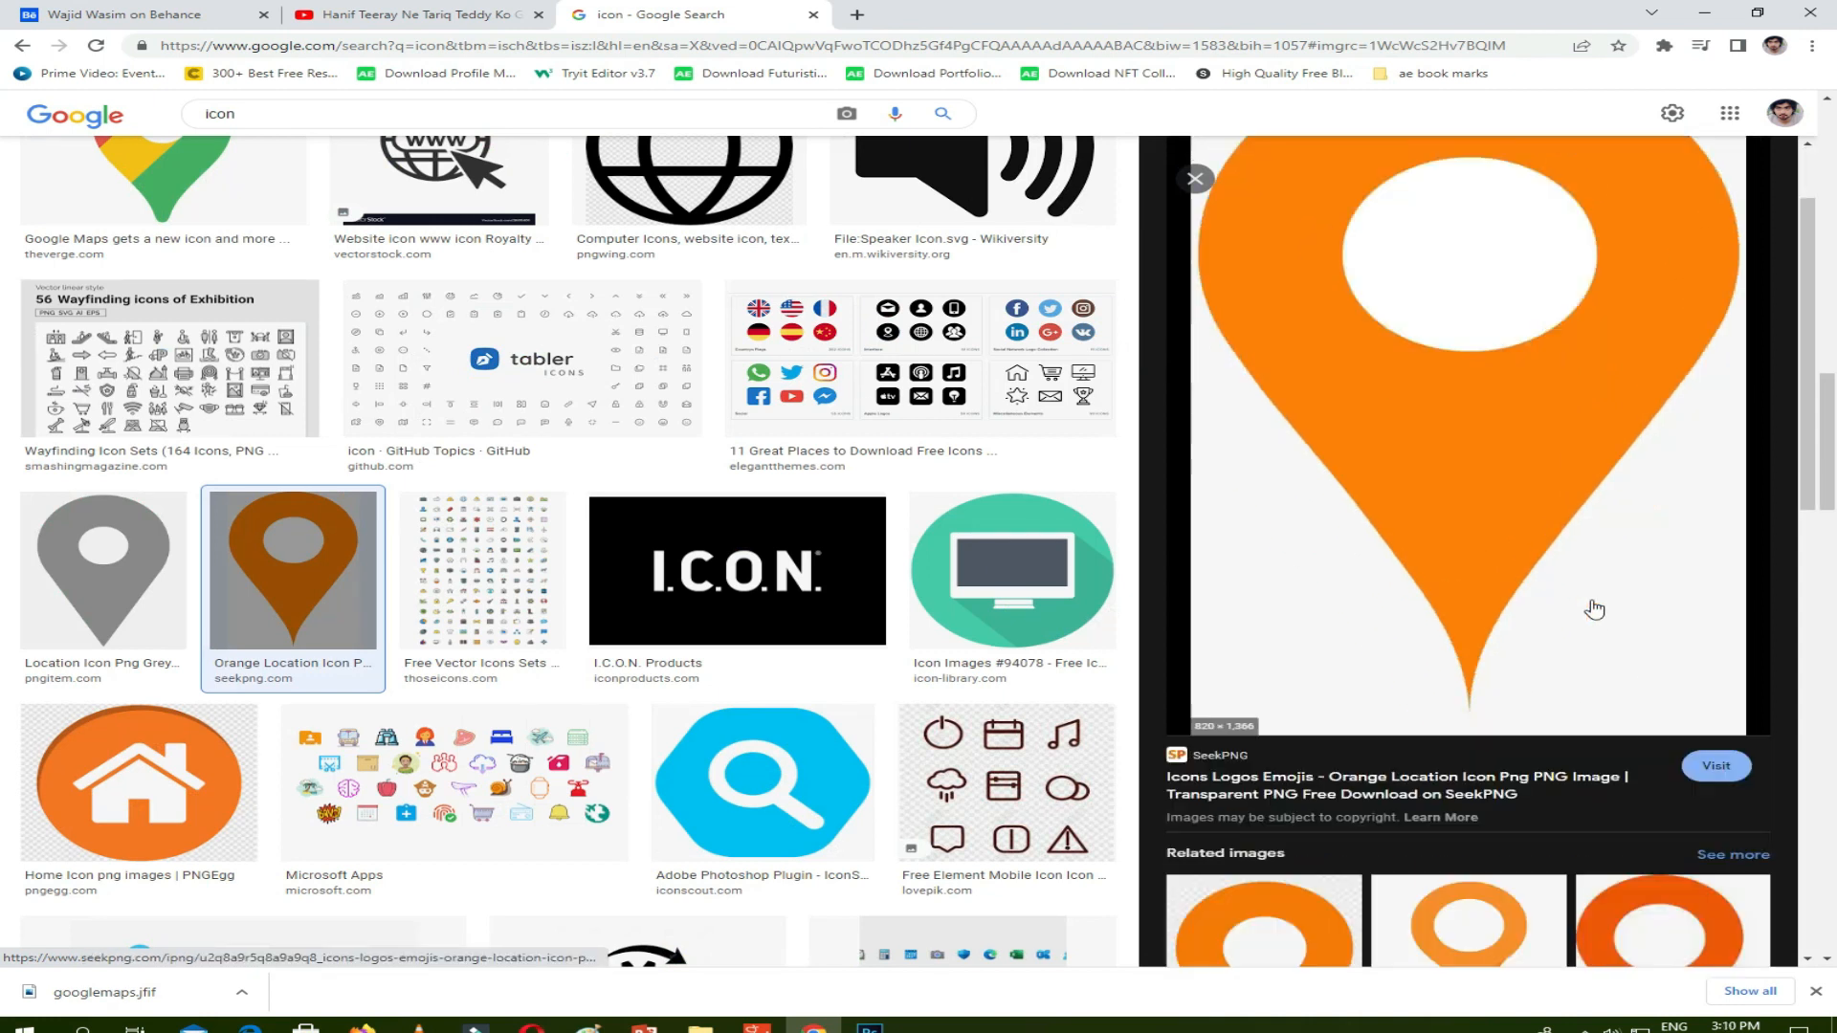
pyautogui.scroll(2, 1574, 312)
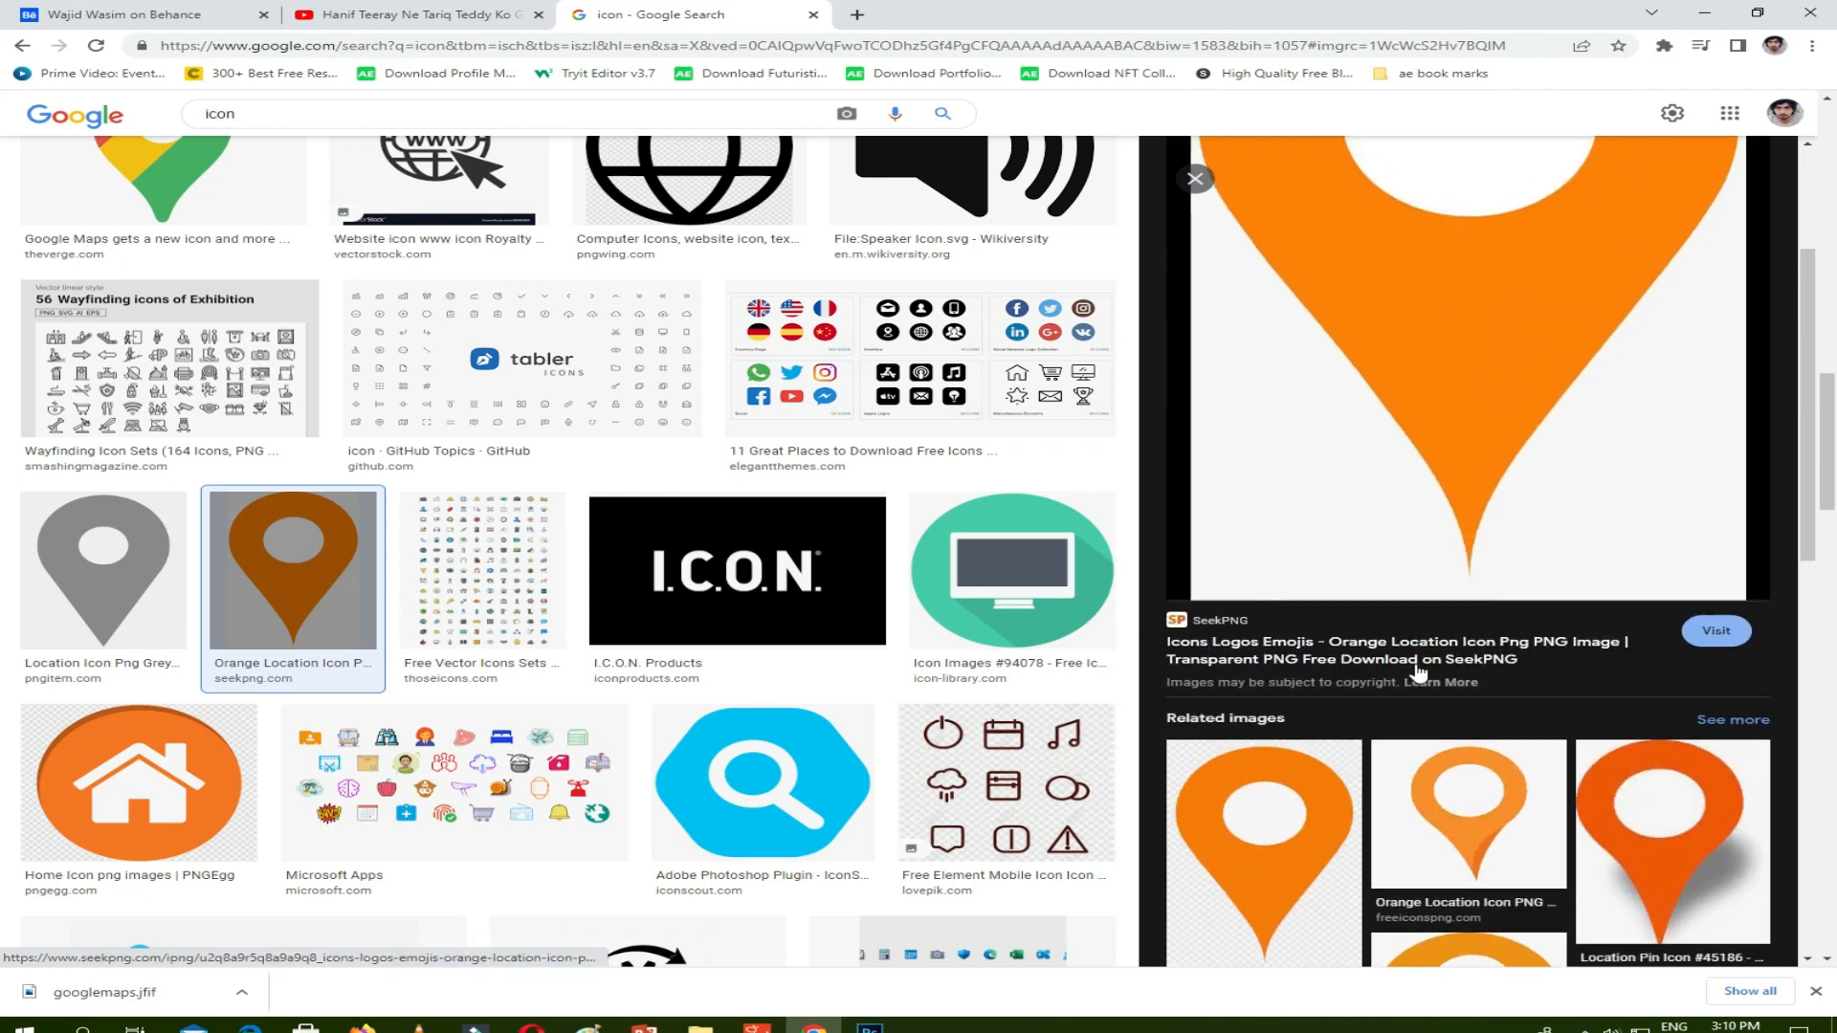
pyautogui.scroll(3, 1531, 493)
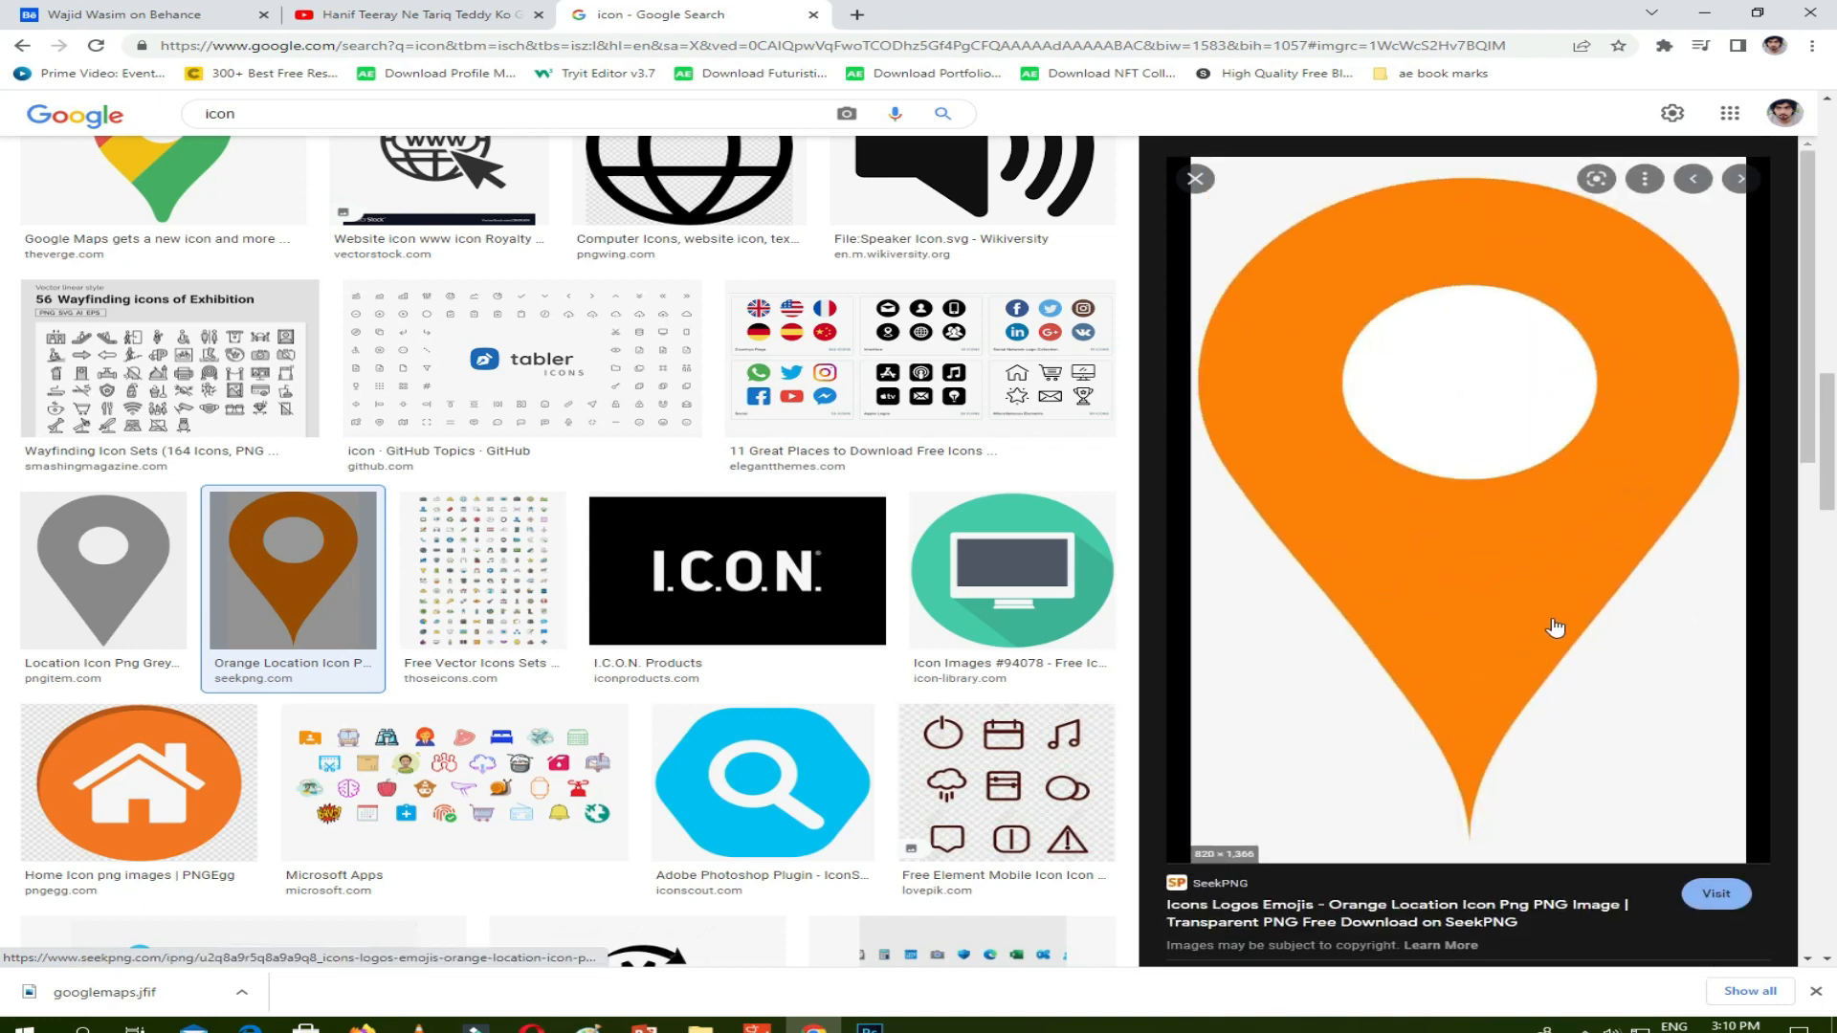
pyautogui.scroll(-3, 1554, 627)
pyautogui.click(1306, 814)
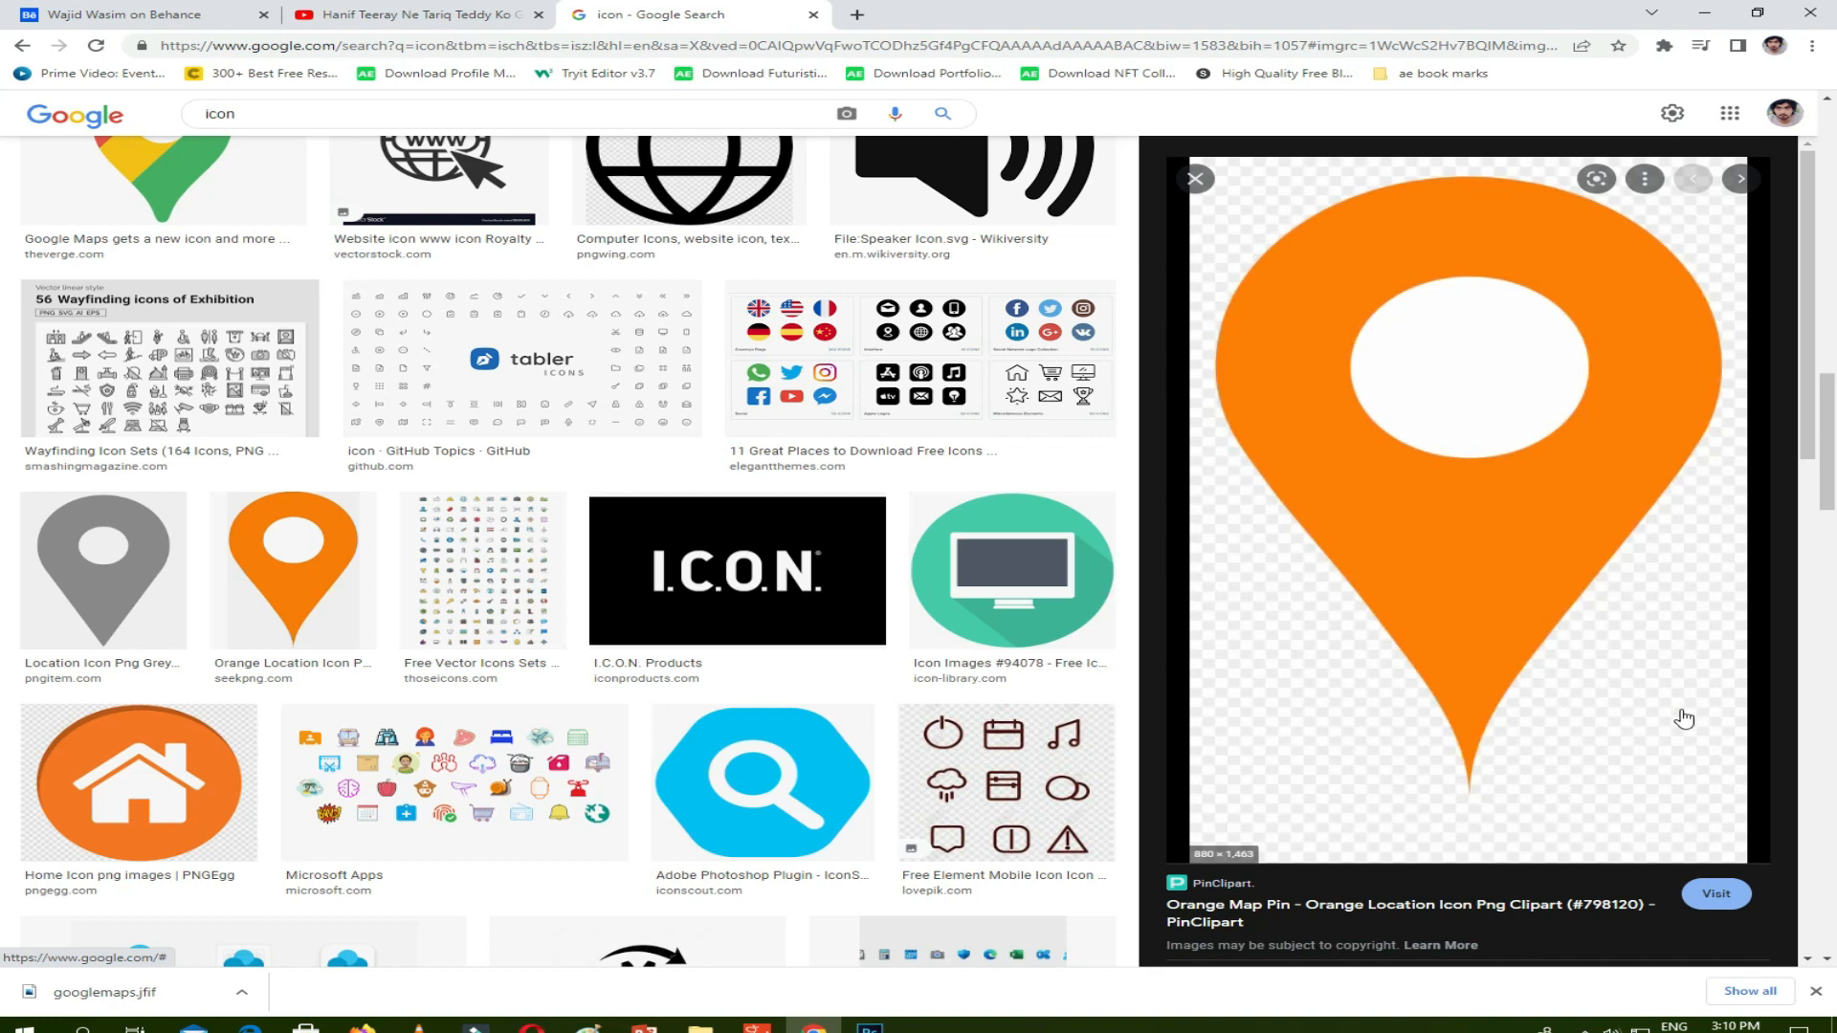
pyautogui.scroll(-5, 1531, 660)
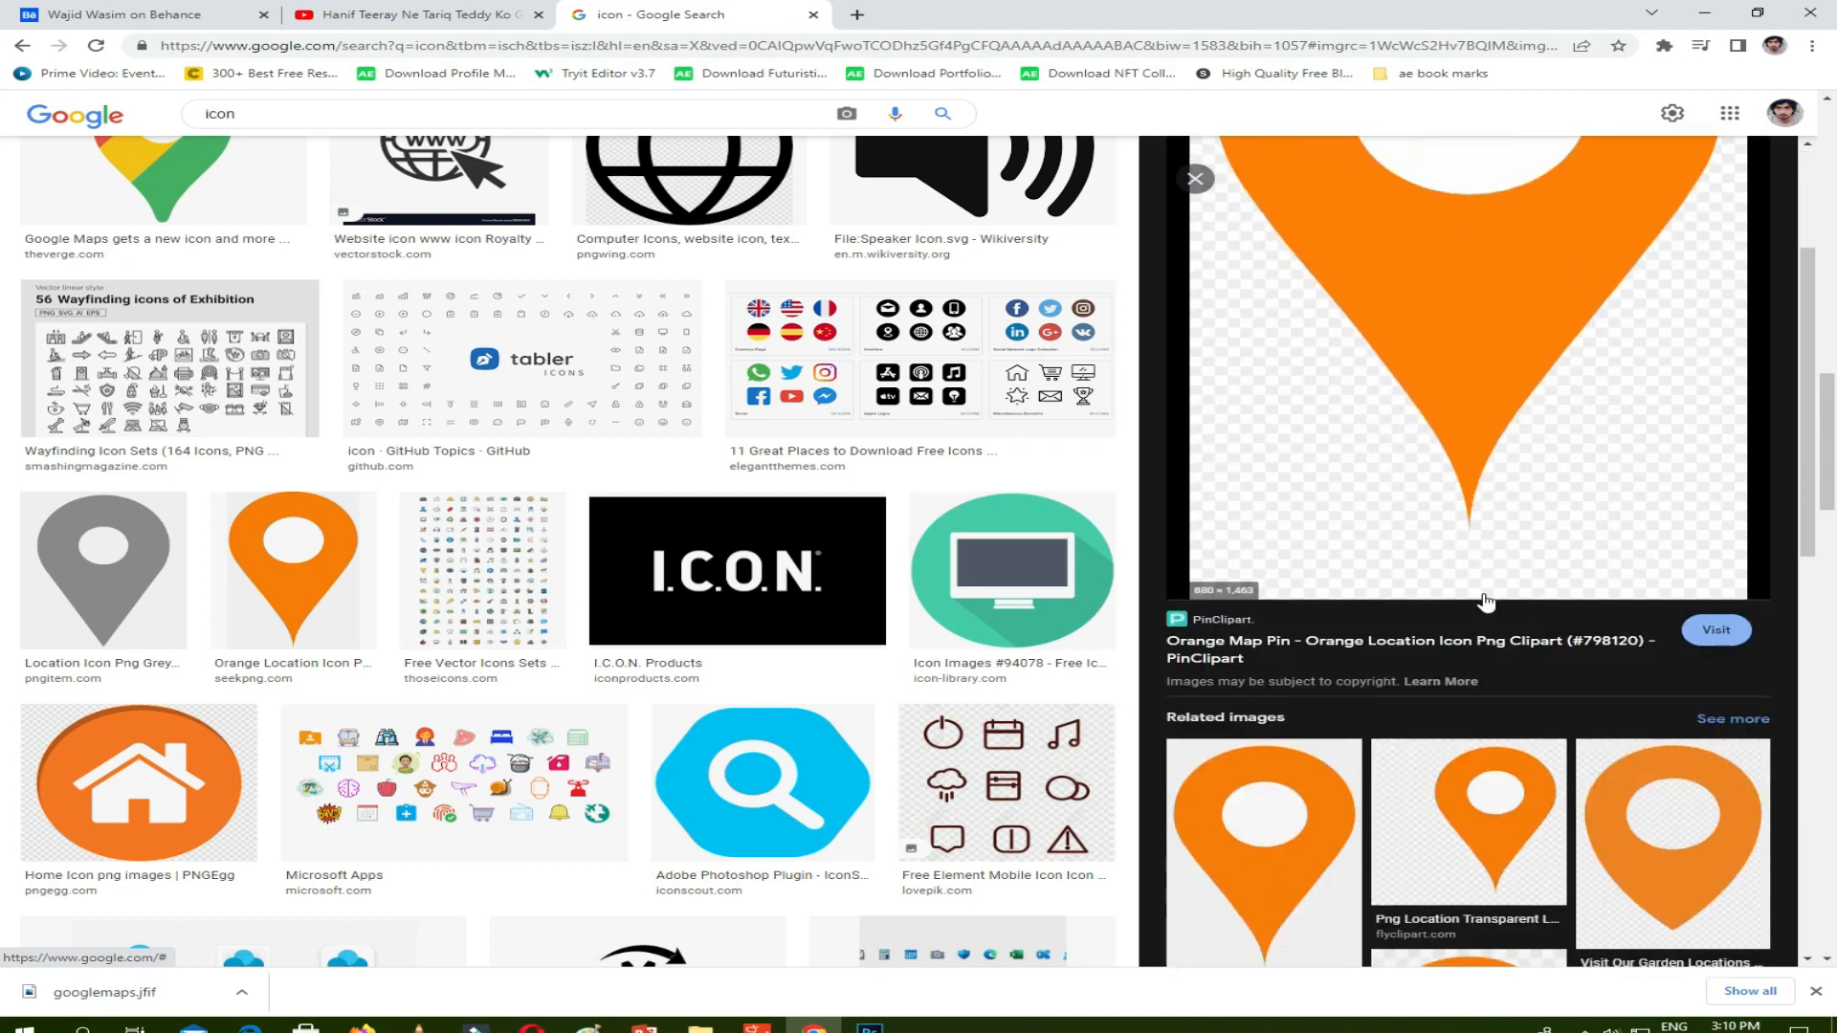
# Open the related orange map pin icon from kindpng and save it to the Pictures folder under its suggested name.
pyautogui.click(1291, 614)
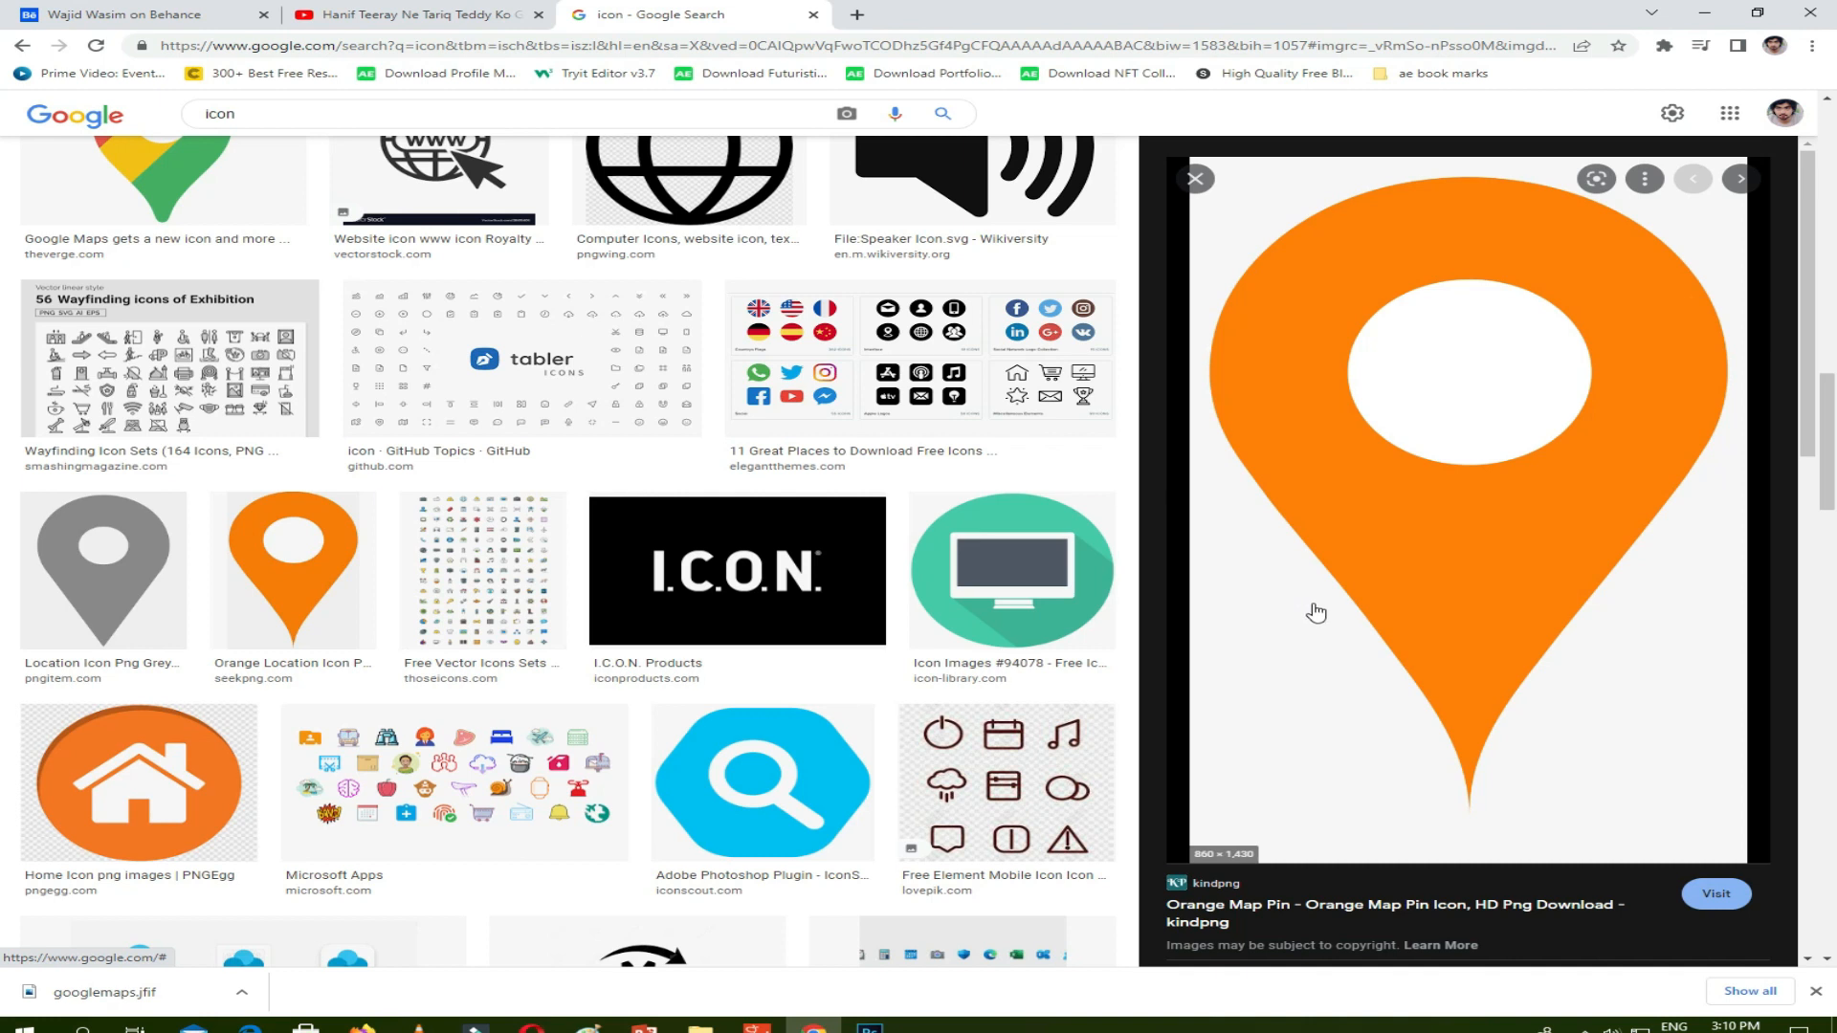
pyautogui.rightClick(1265, 550)
pyautogui.click(1350, 733)
pyautogui.click(786, 498)
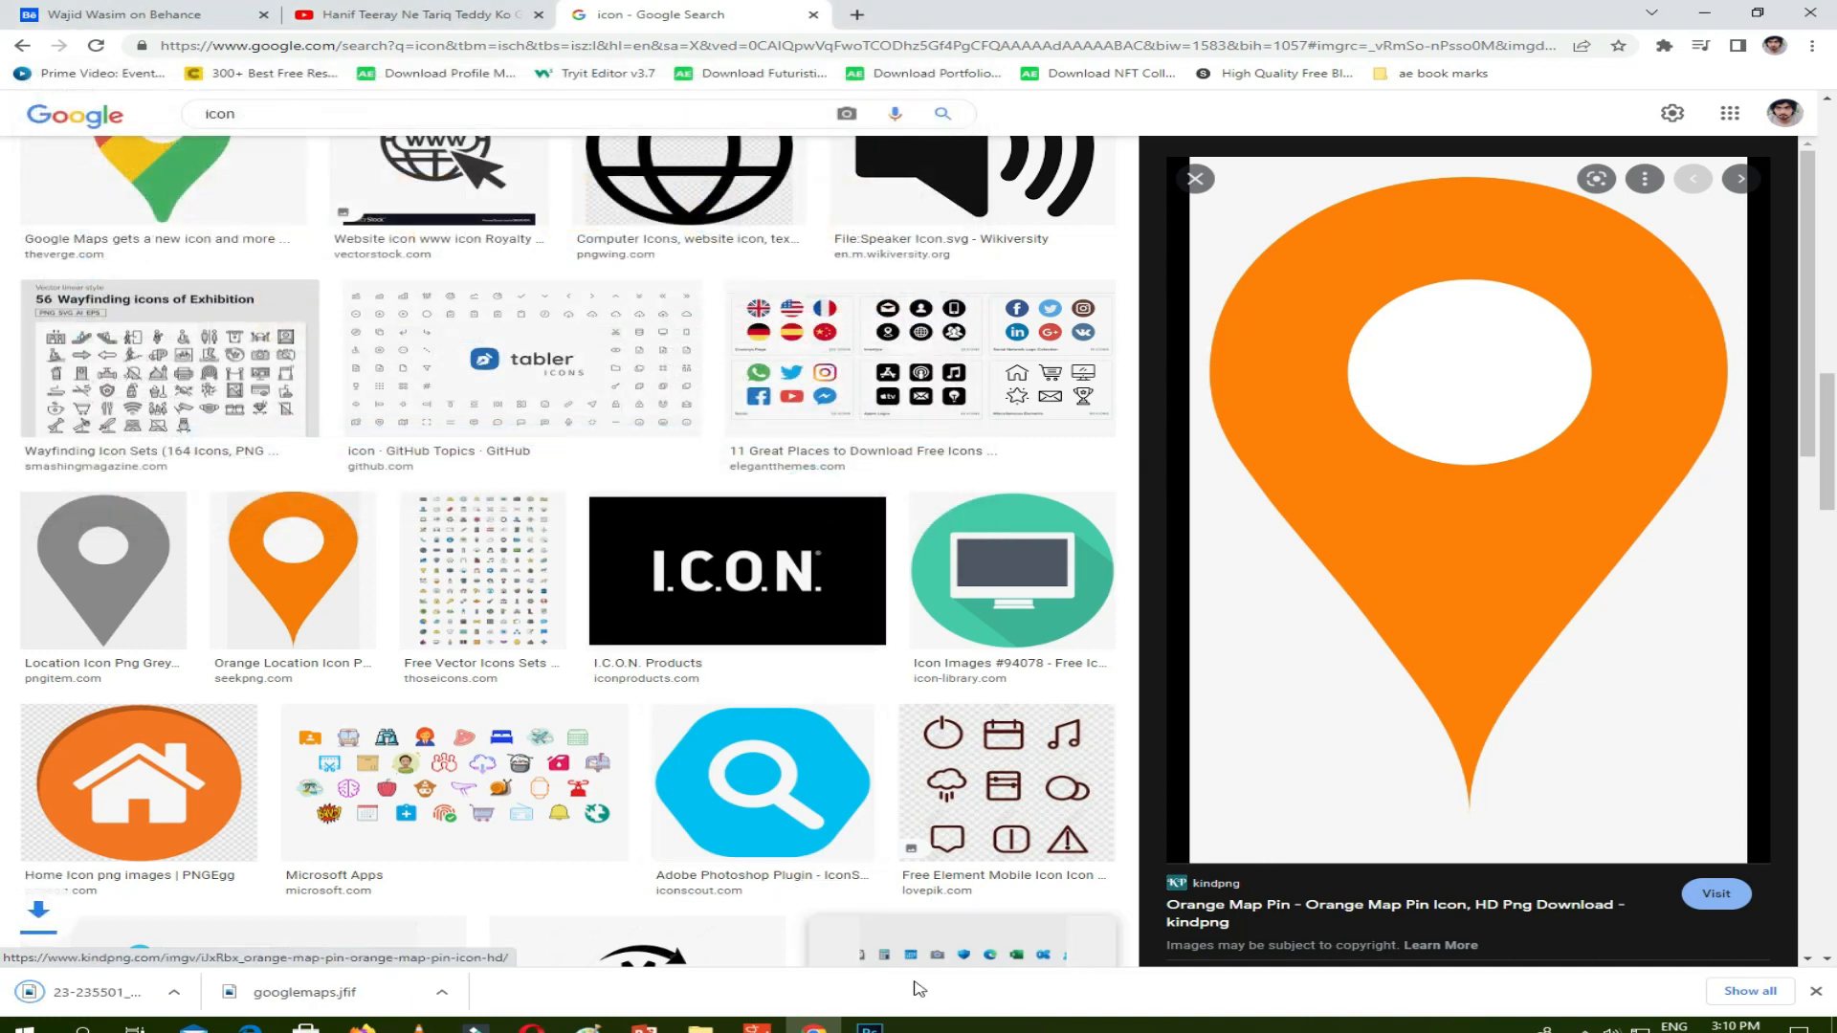
# Switch to Photoshop and open 23-235501_orange-map-pin-orange-map-pin-icon-hd.png from the Pictures folder.
pyautogui.click(870, 1029)
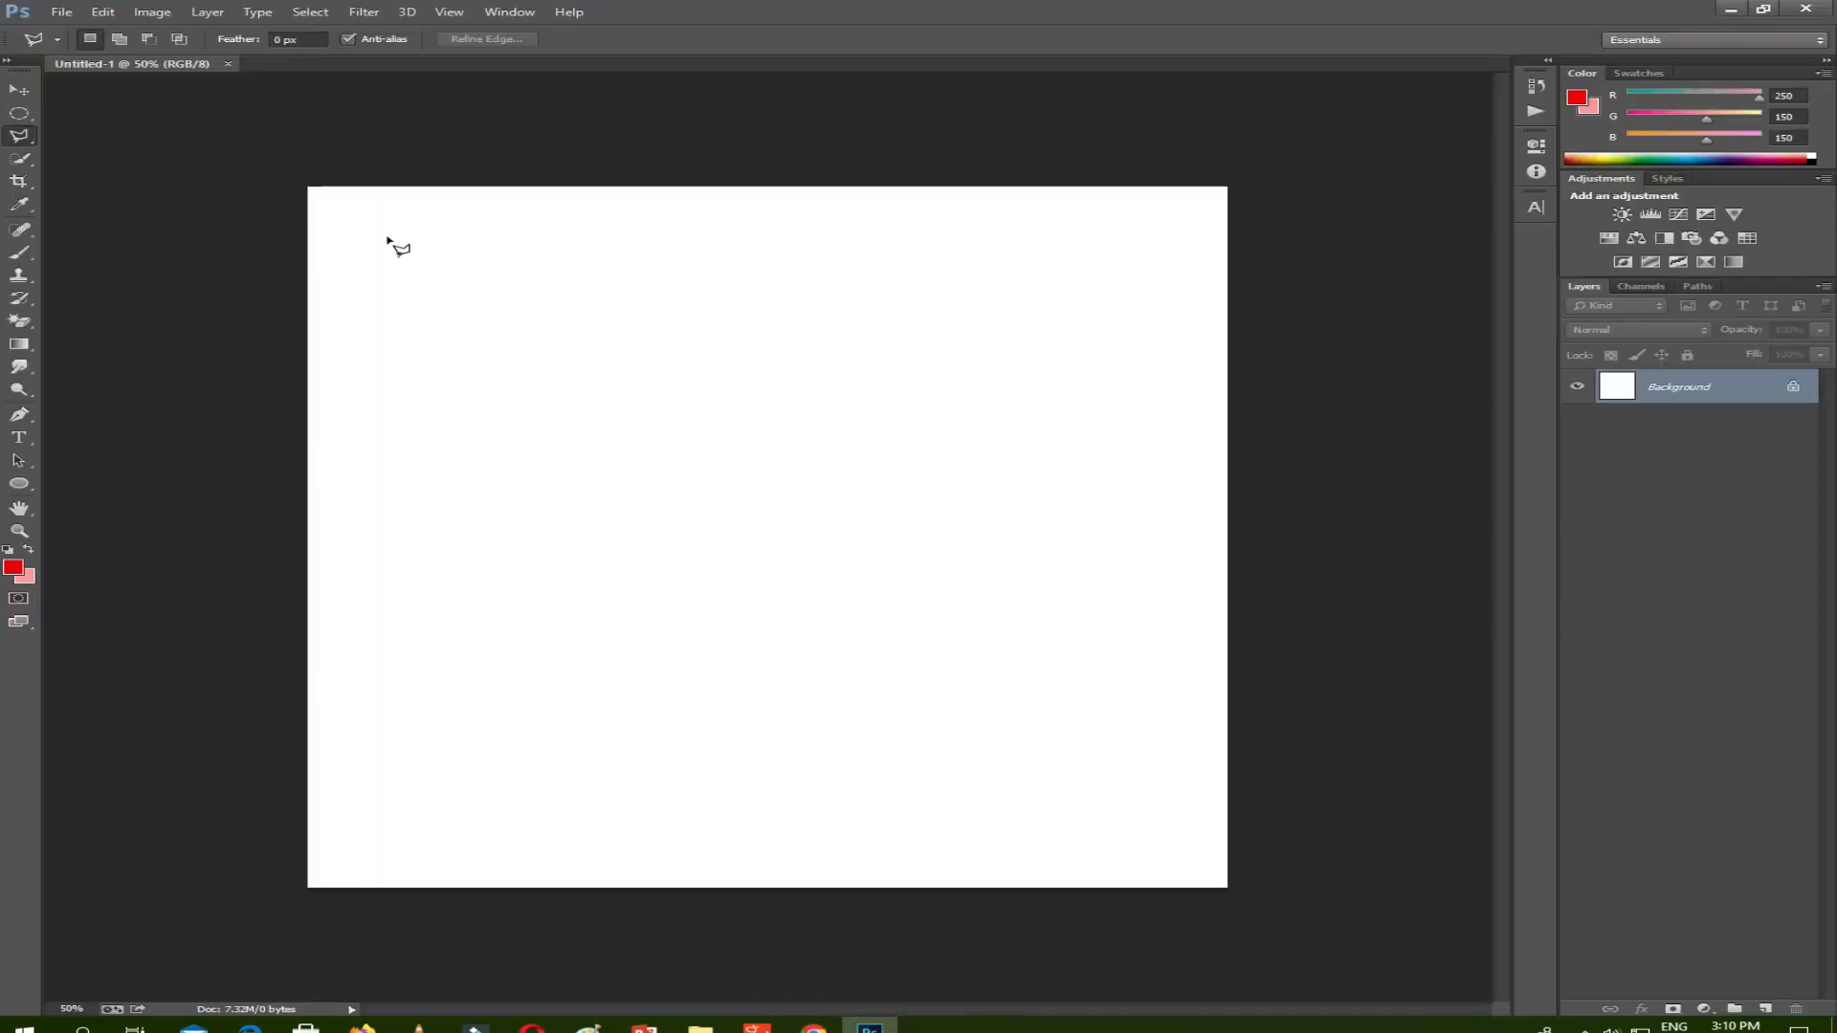
pyautogui.click(63, 11)
pyautogui.click(91, 45)
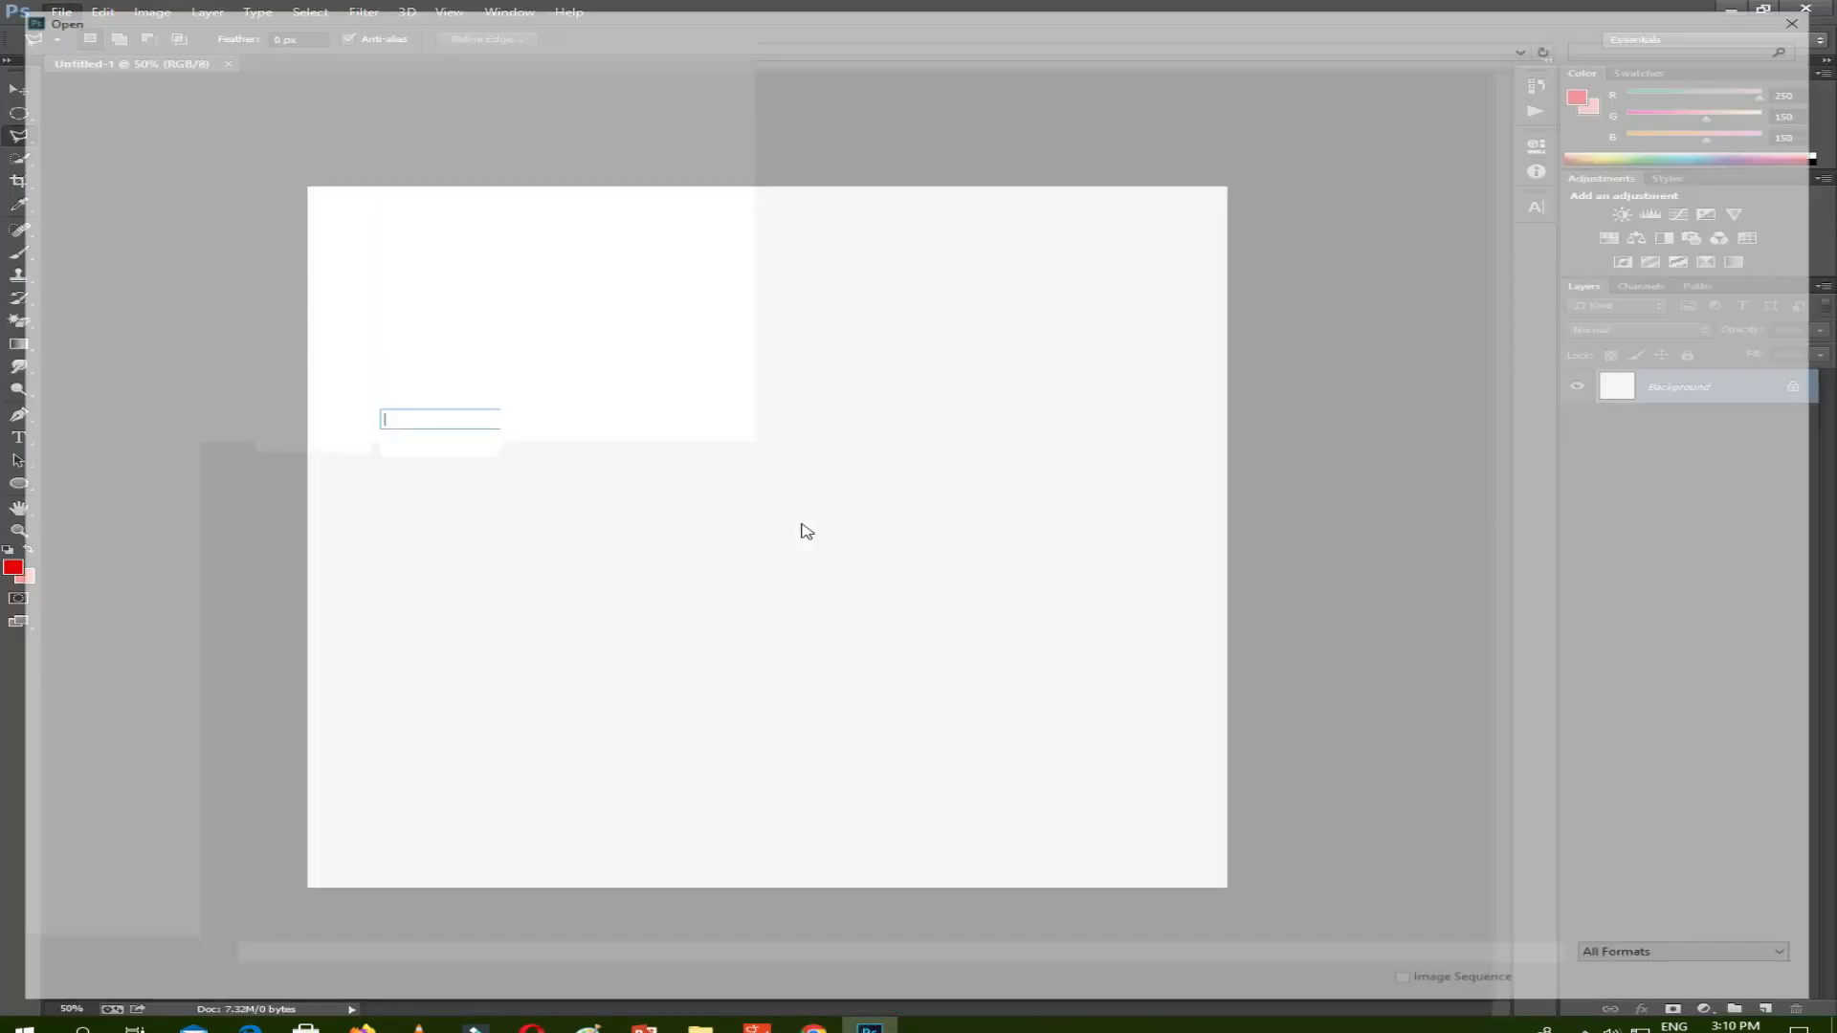
pyautogui.click(1274, 123)
pyautogui.click(1642, 988)
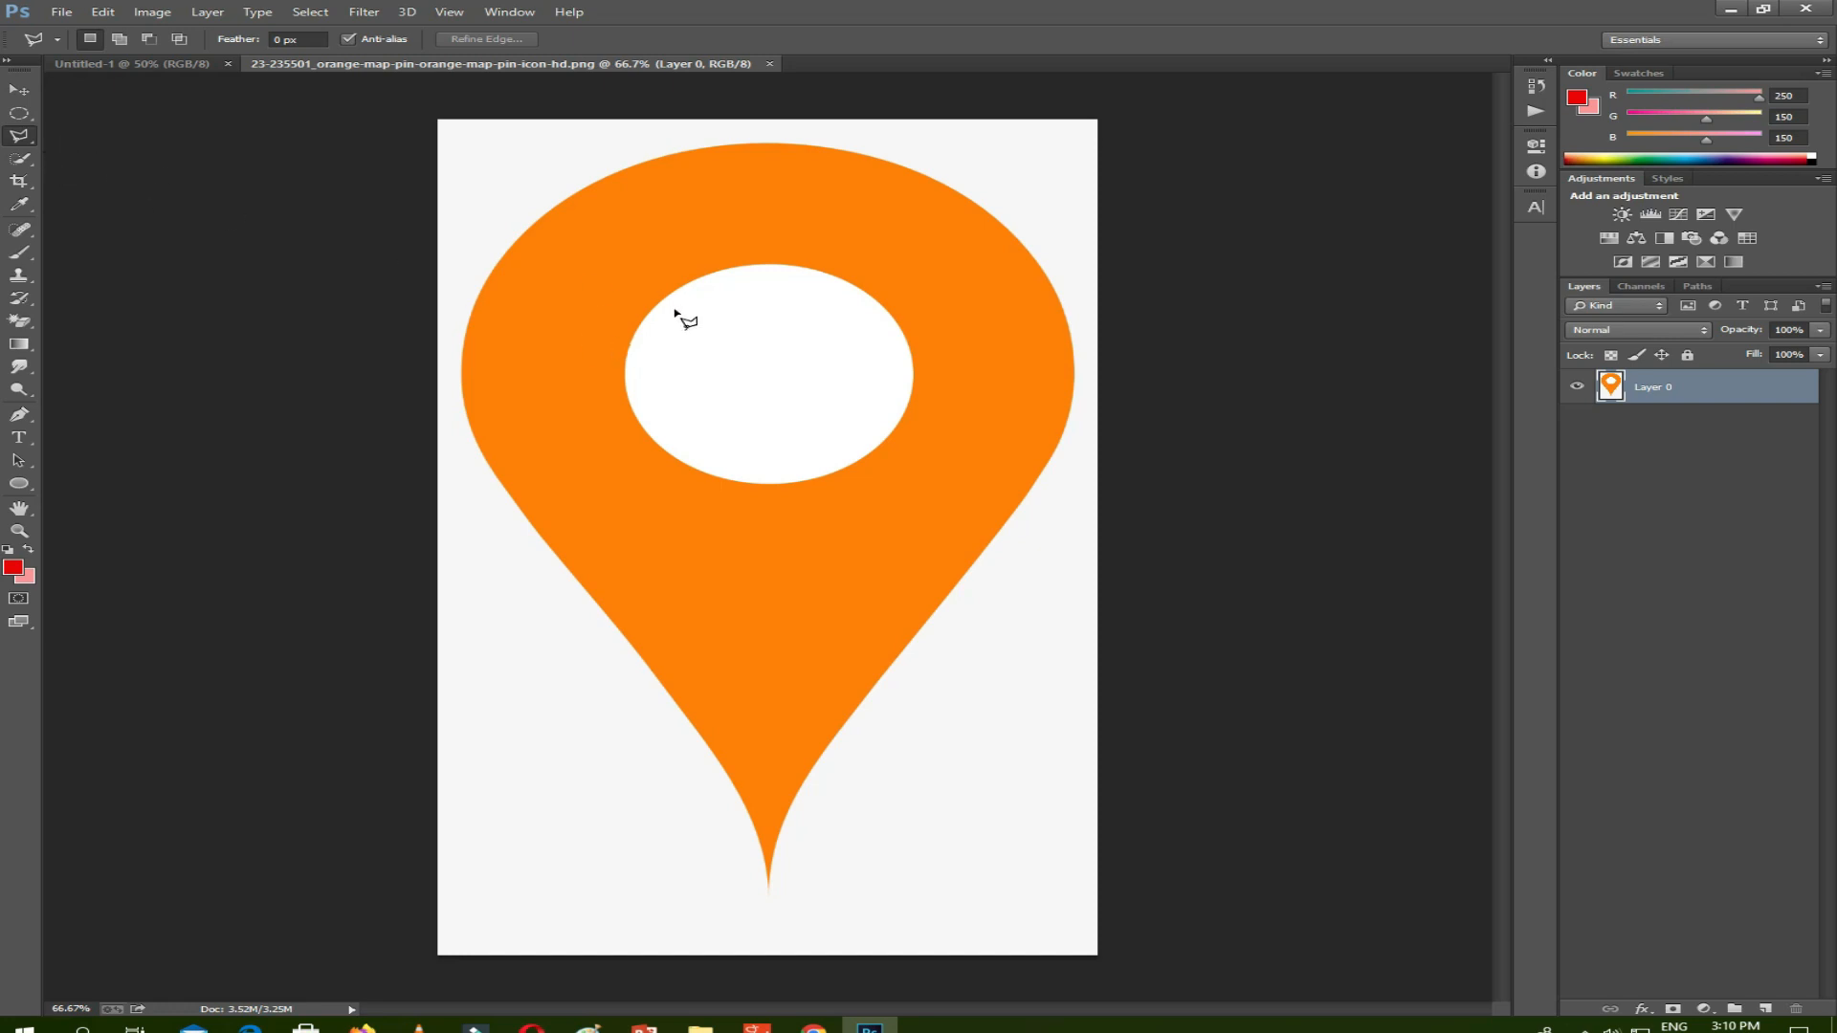
# Switch back and forth between the Polygonal Lasso tool and the Magic Eraser tool.
pyautogui.rightClick(21, 137)
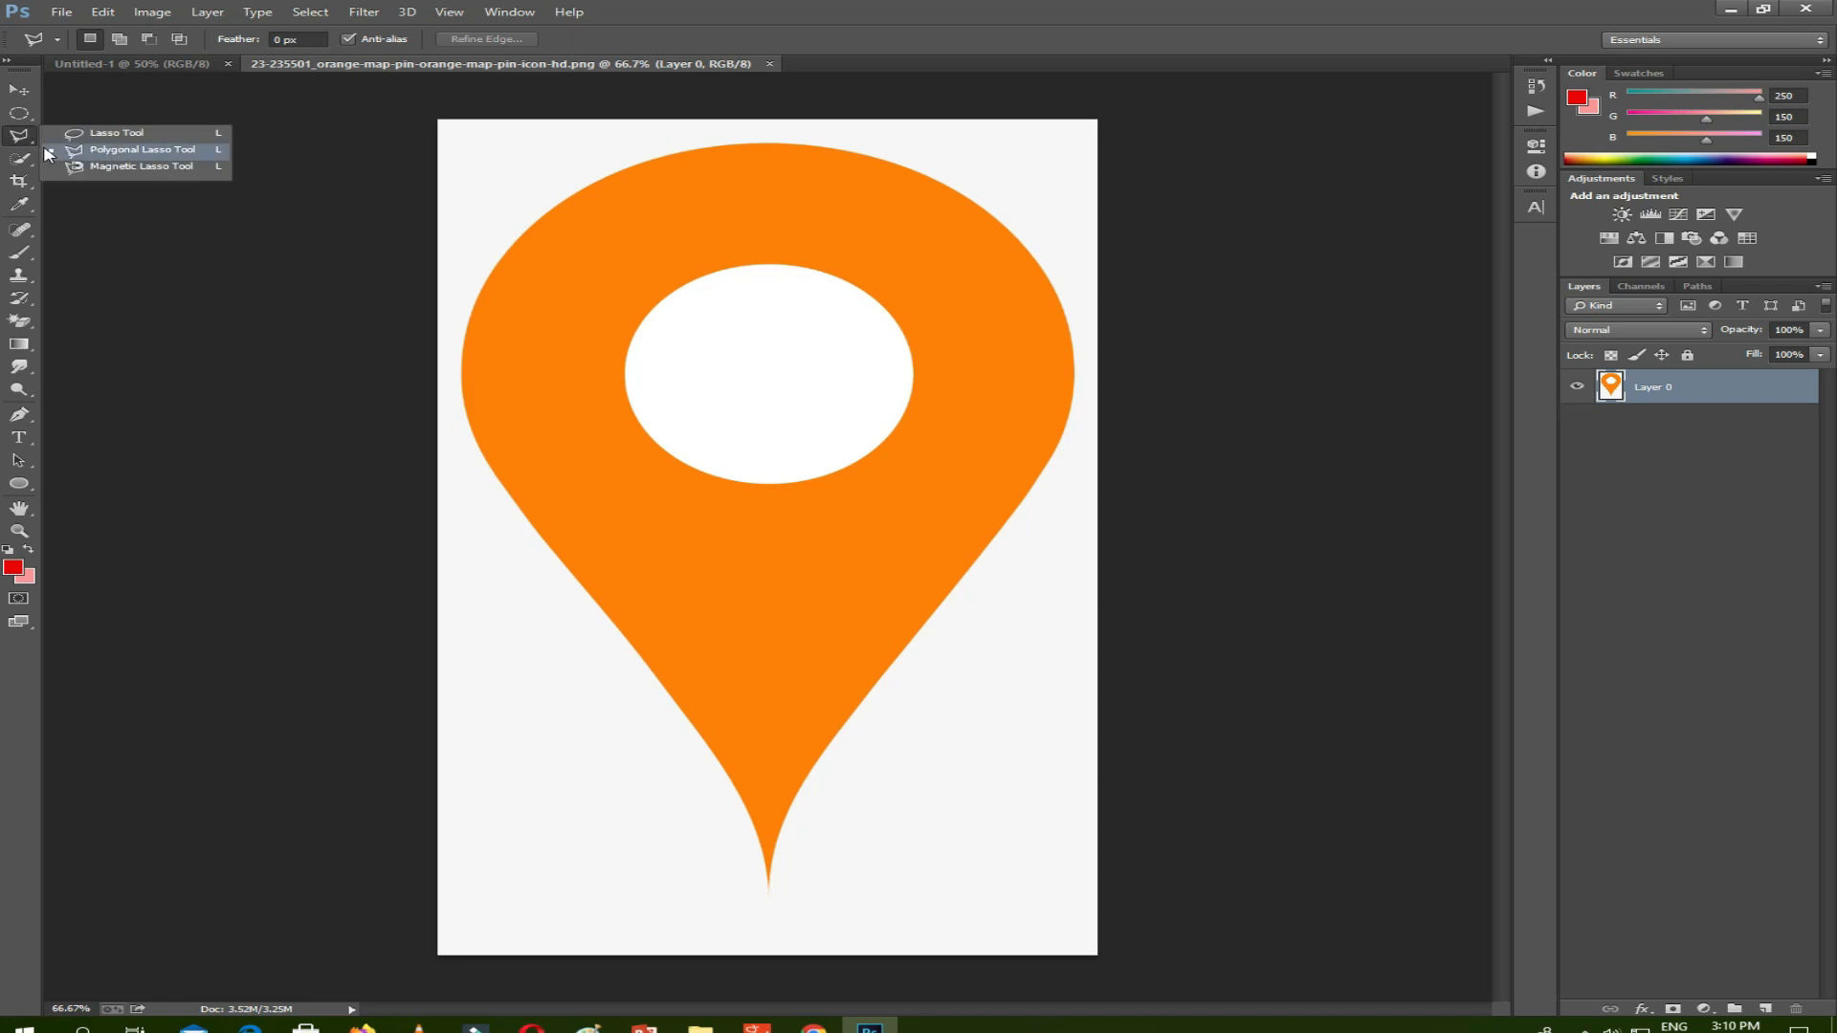
pyautogui.click(149, 153)
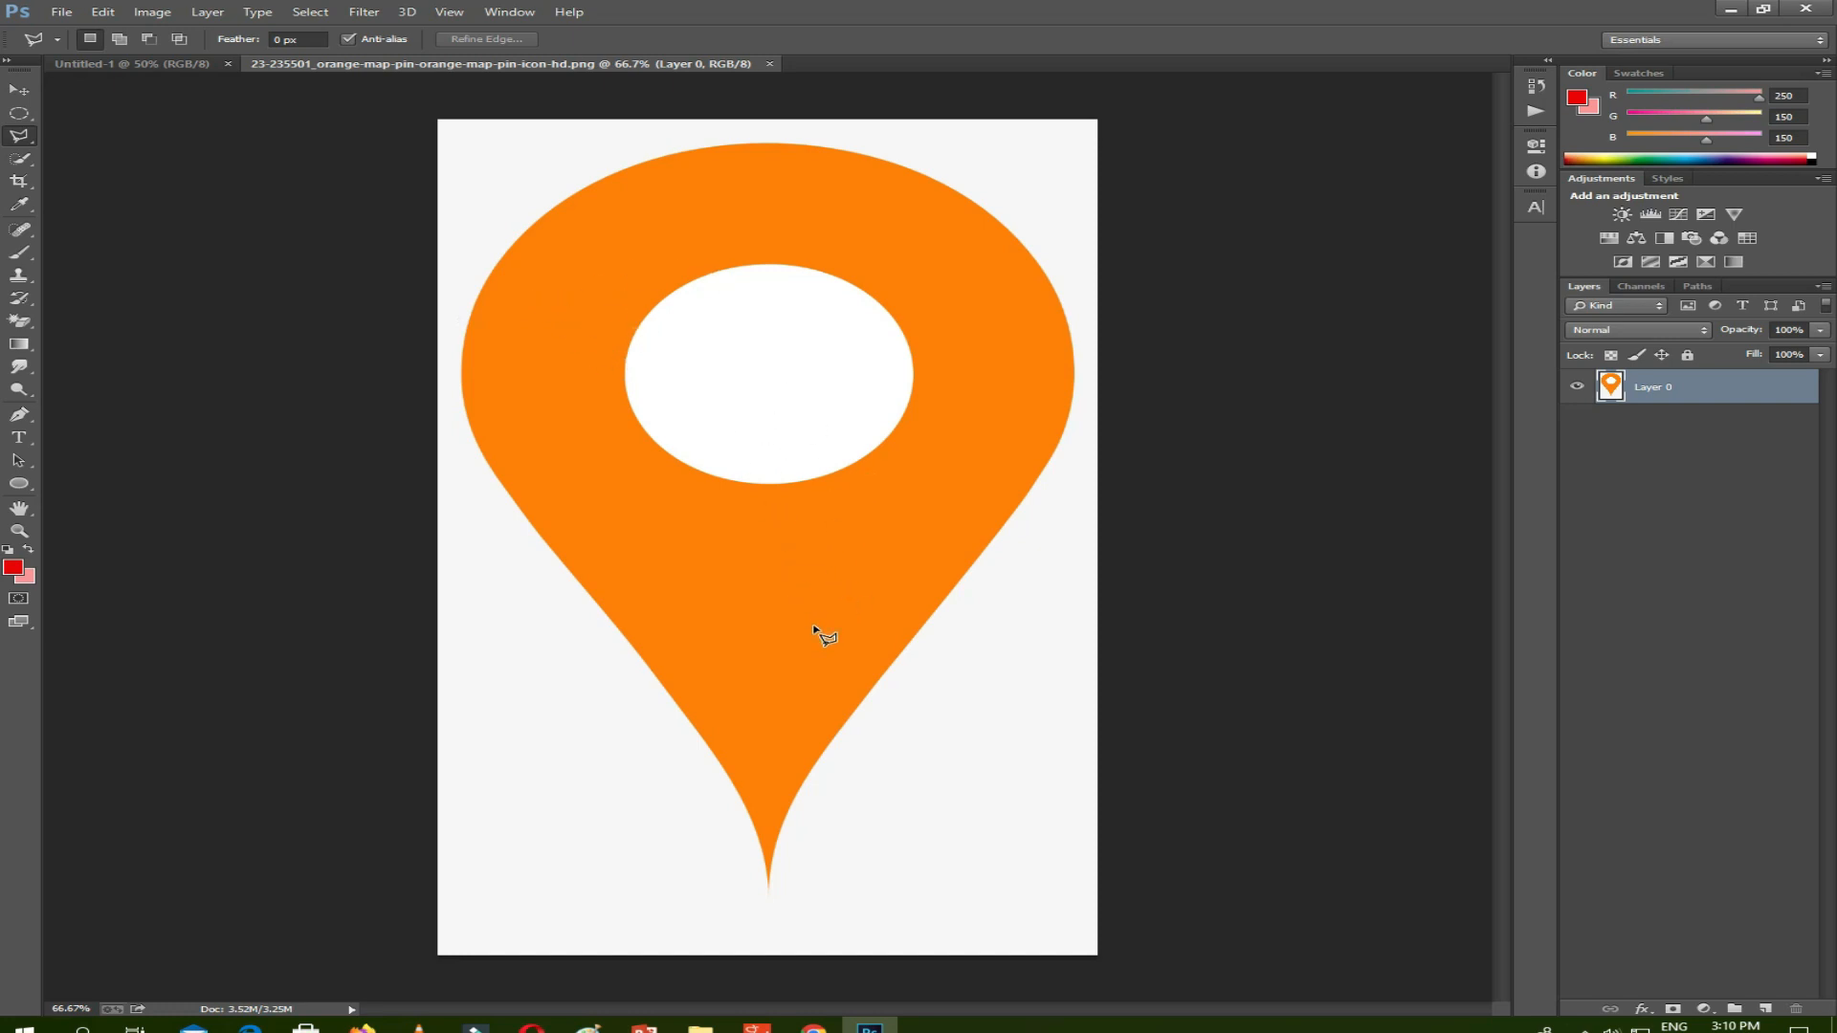
pyautogui.moveTo(21, 321); pyautogui.dragTo(88, 358)
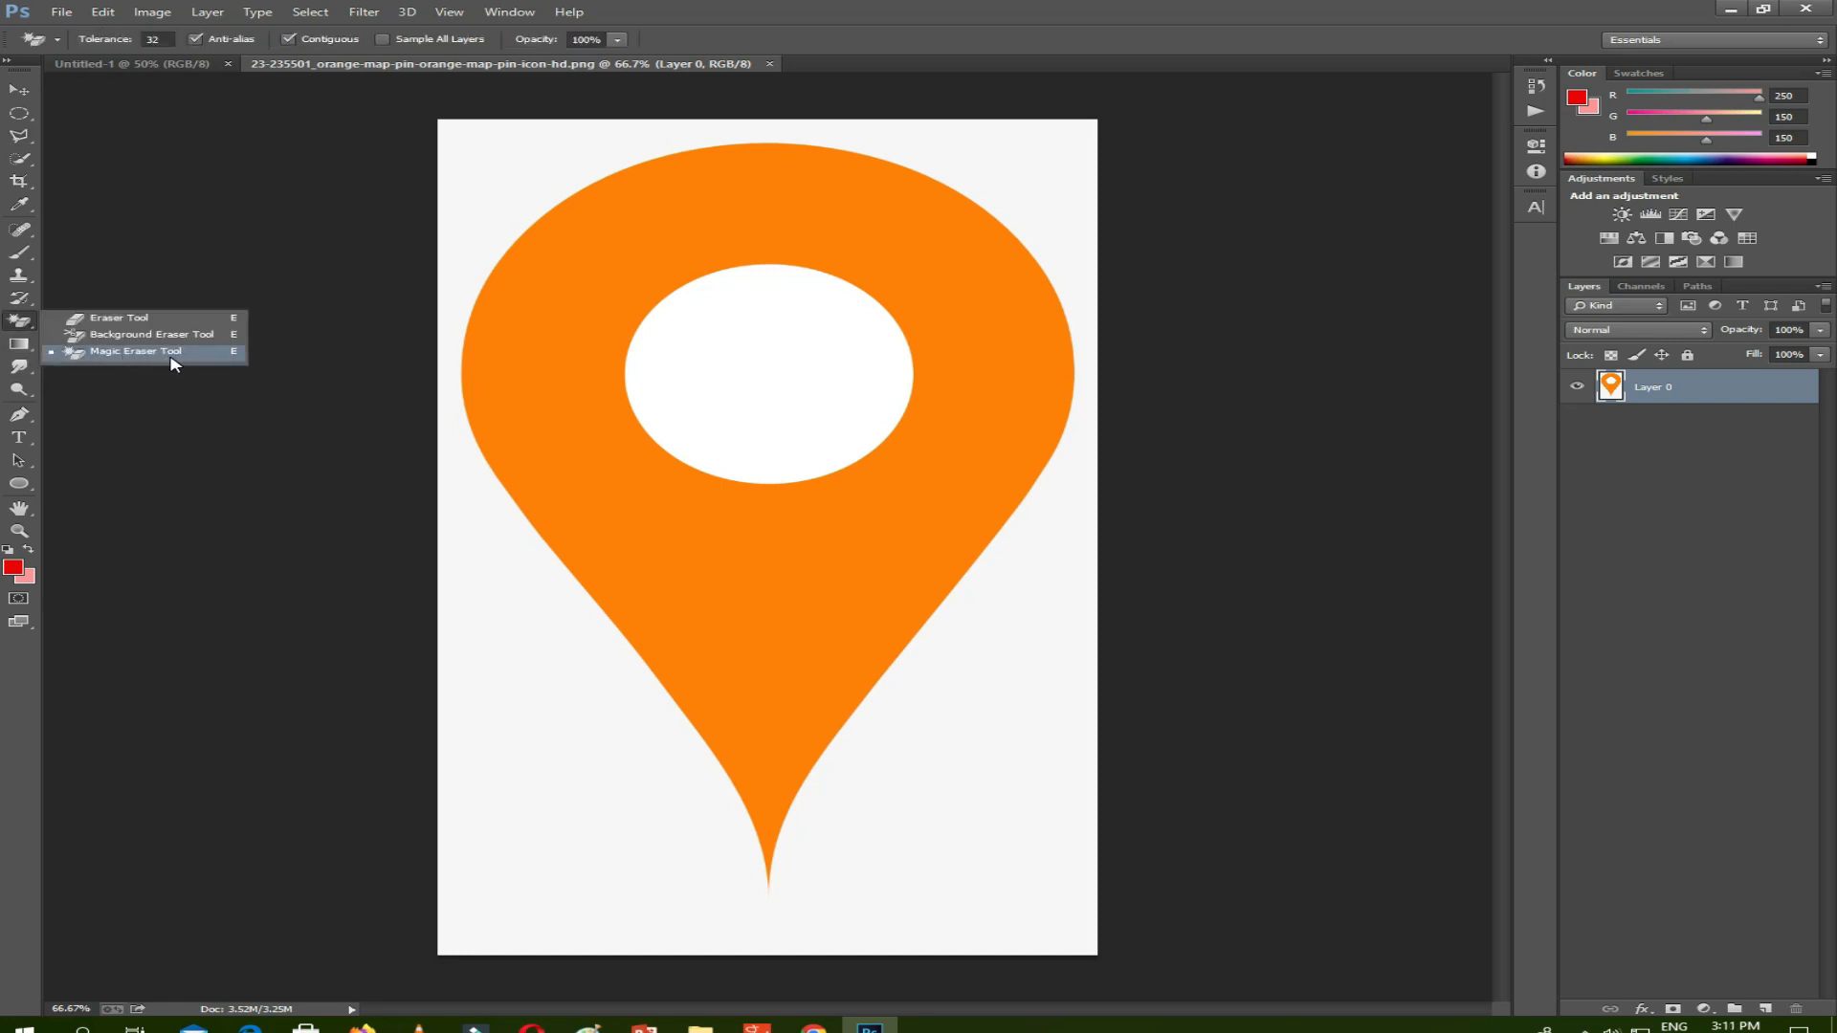
pyautogui.moveTo(175, 365); pyautogui.dragTo(174, 364)
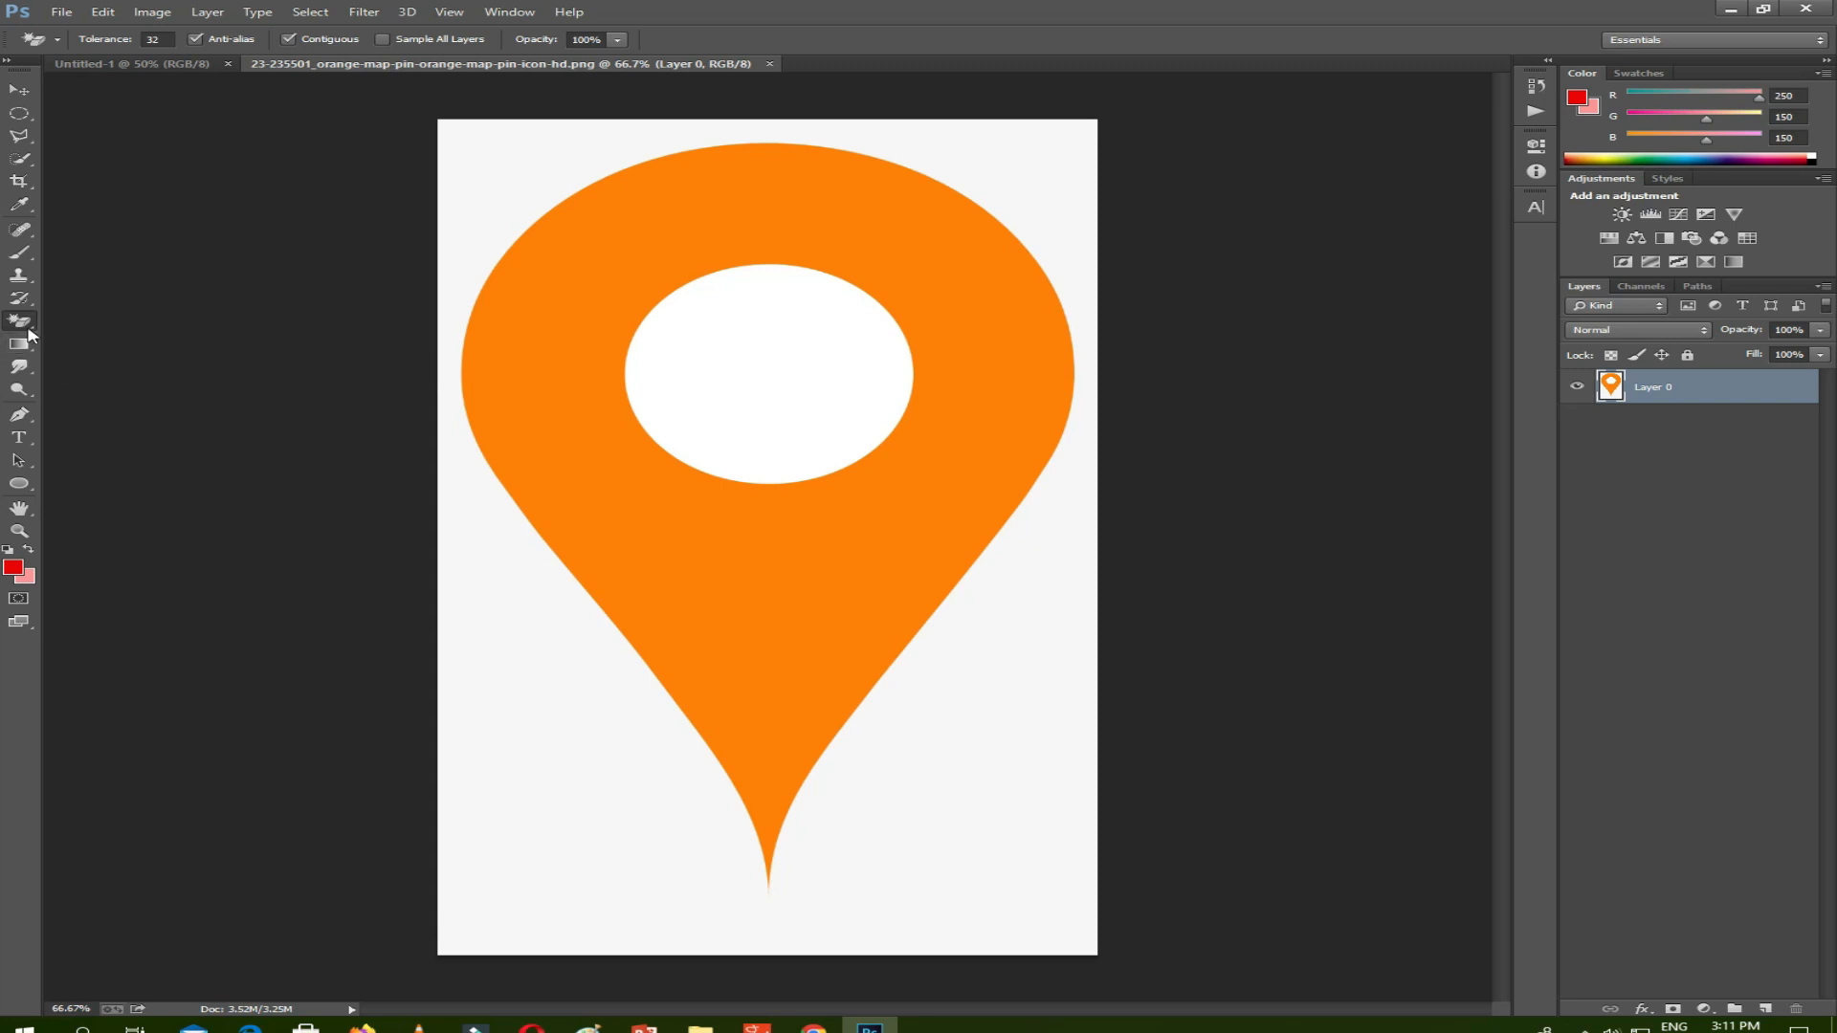
pyautogui.moveTo(21, 321); pyautogui.dragTo(88, 357)
pyautogui.moveTo(20, 137); pyautogui.dragTo(114, 155)
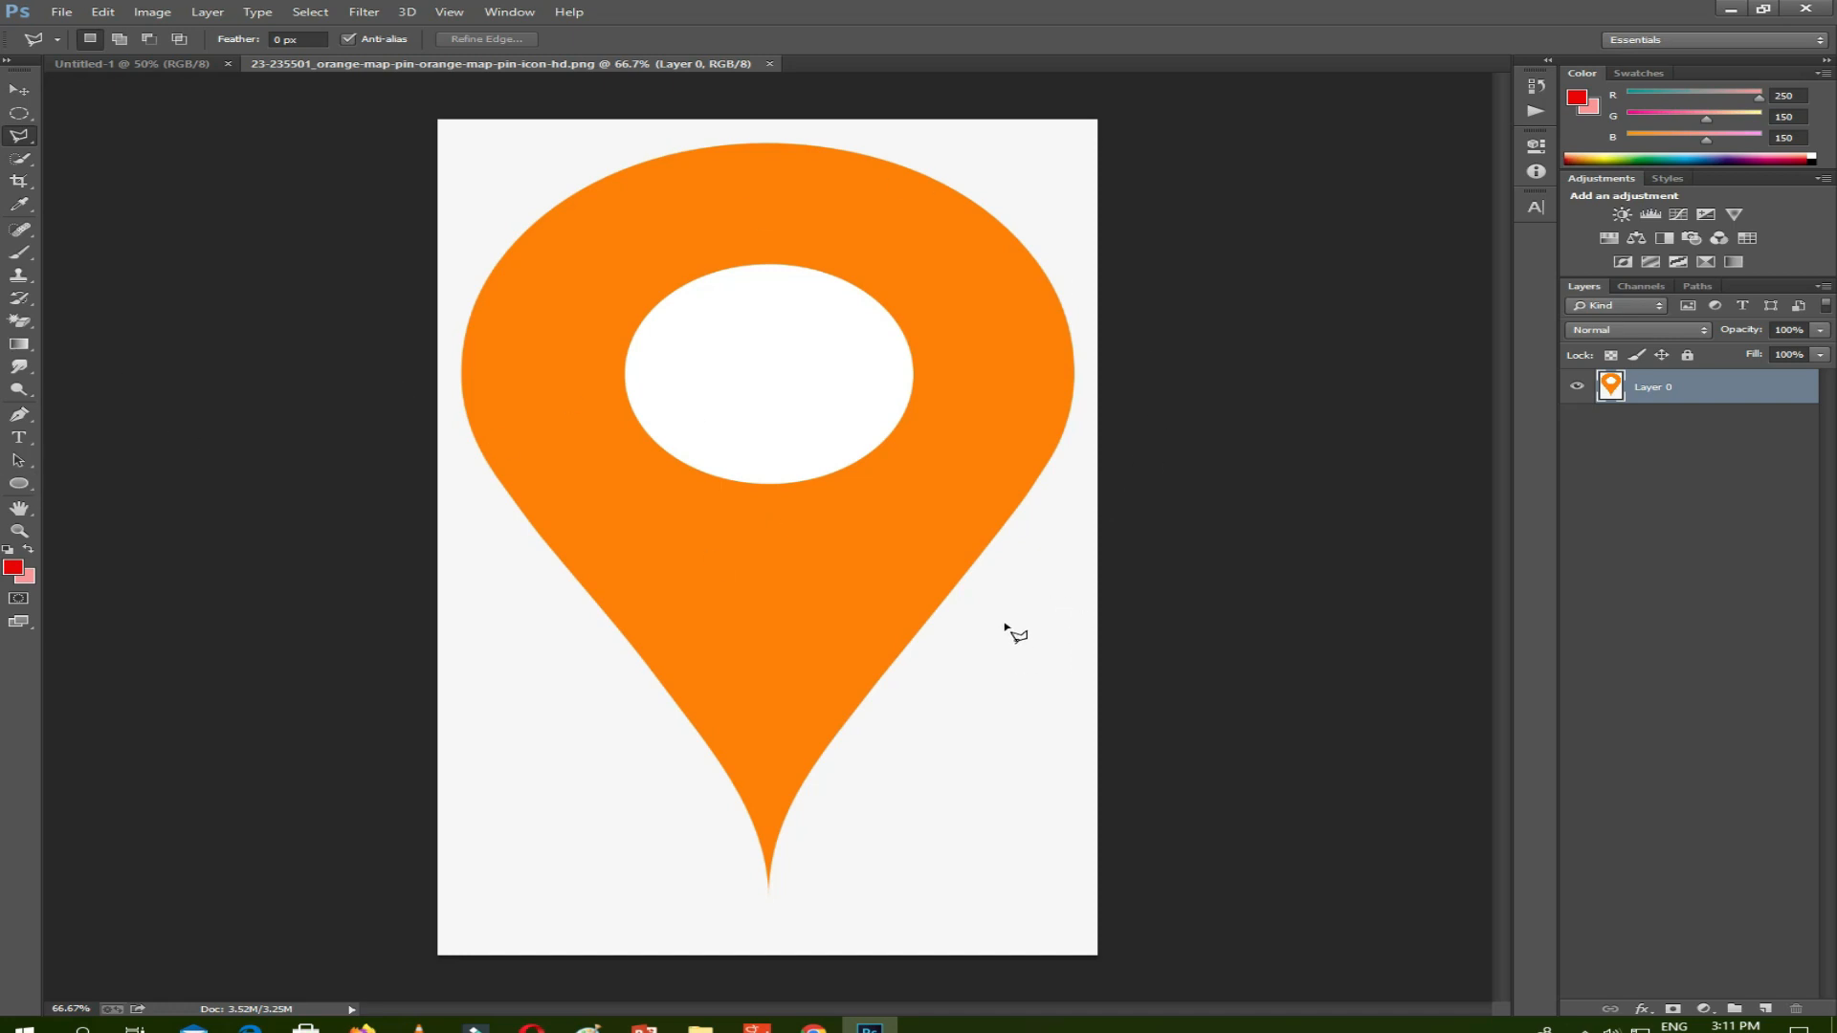
# Erase the light background around the map pin and its white centre with the Magic Eraser tool.
pyautogui.moveTo(21, 323); pyautogui.dragTo(92, 354)
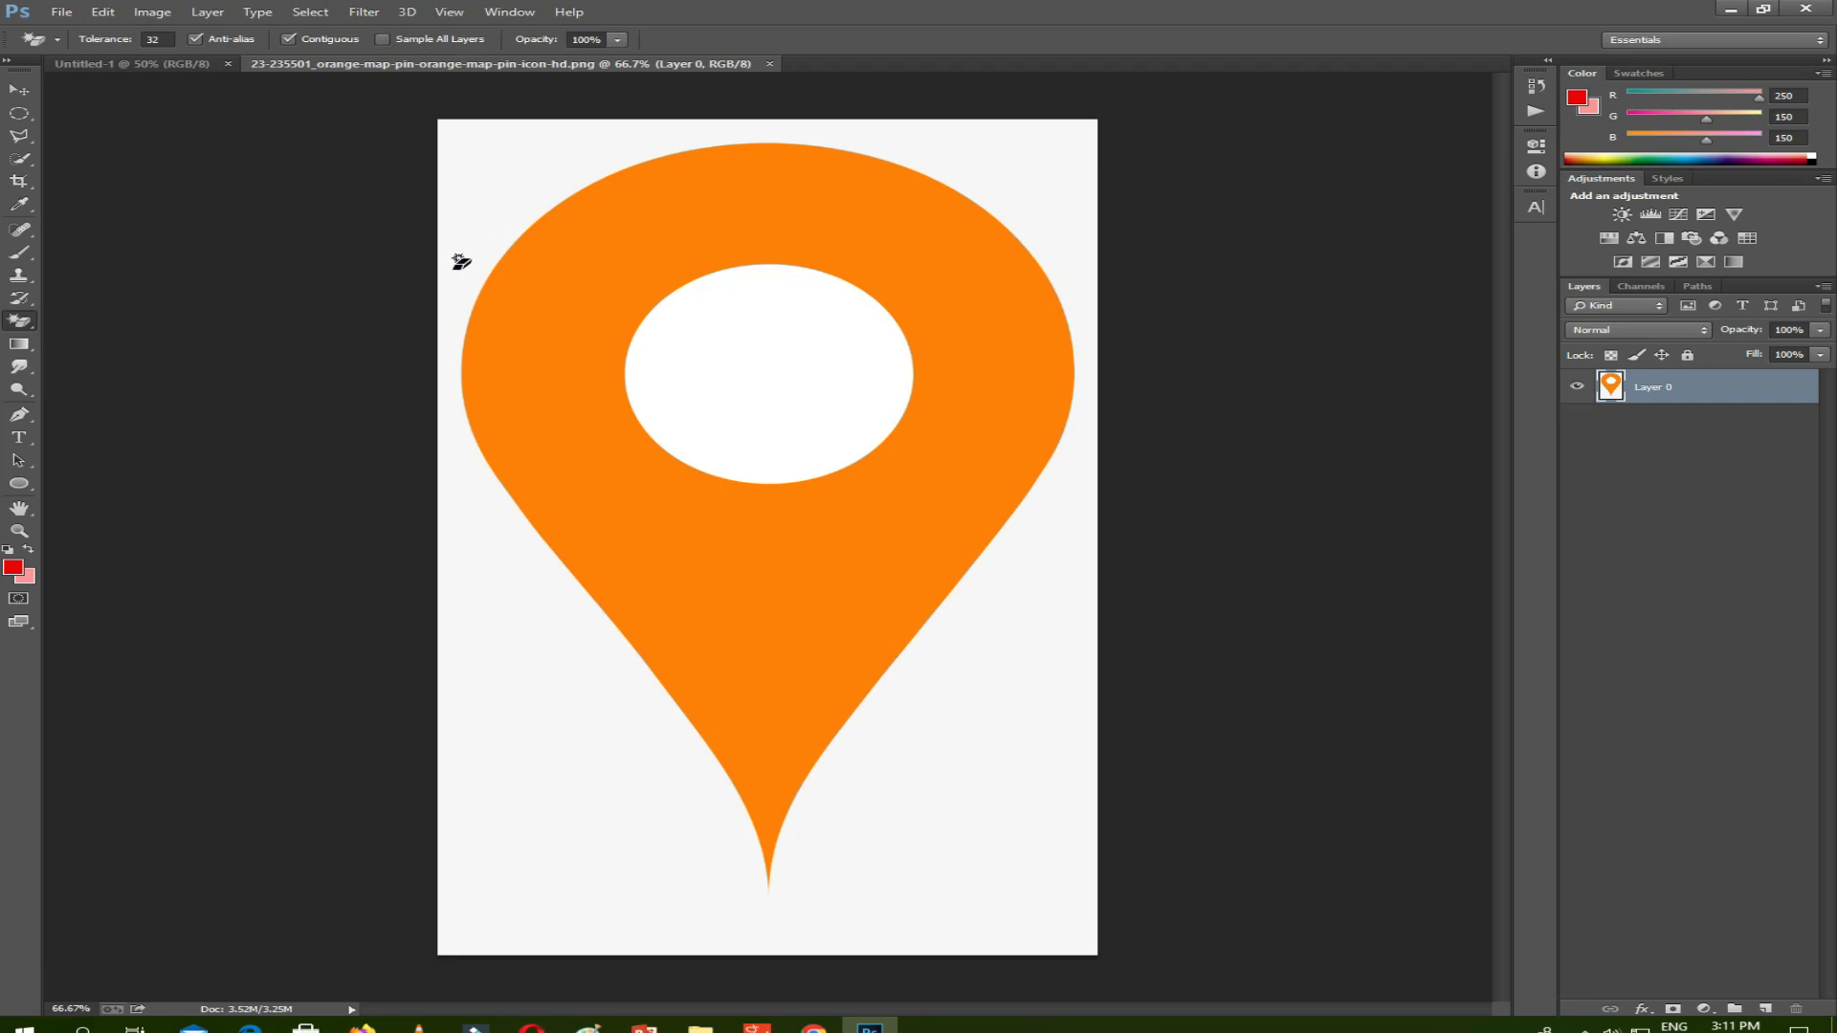
pyautogui.click(525, 184)
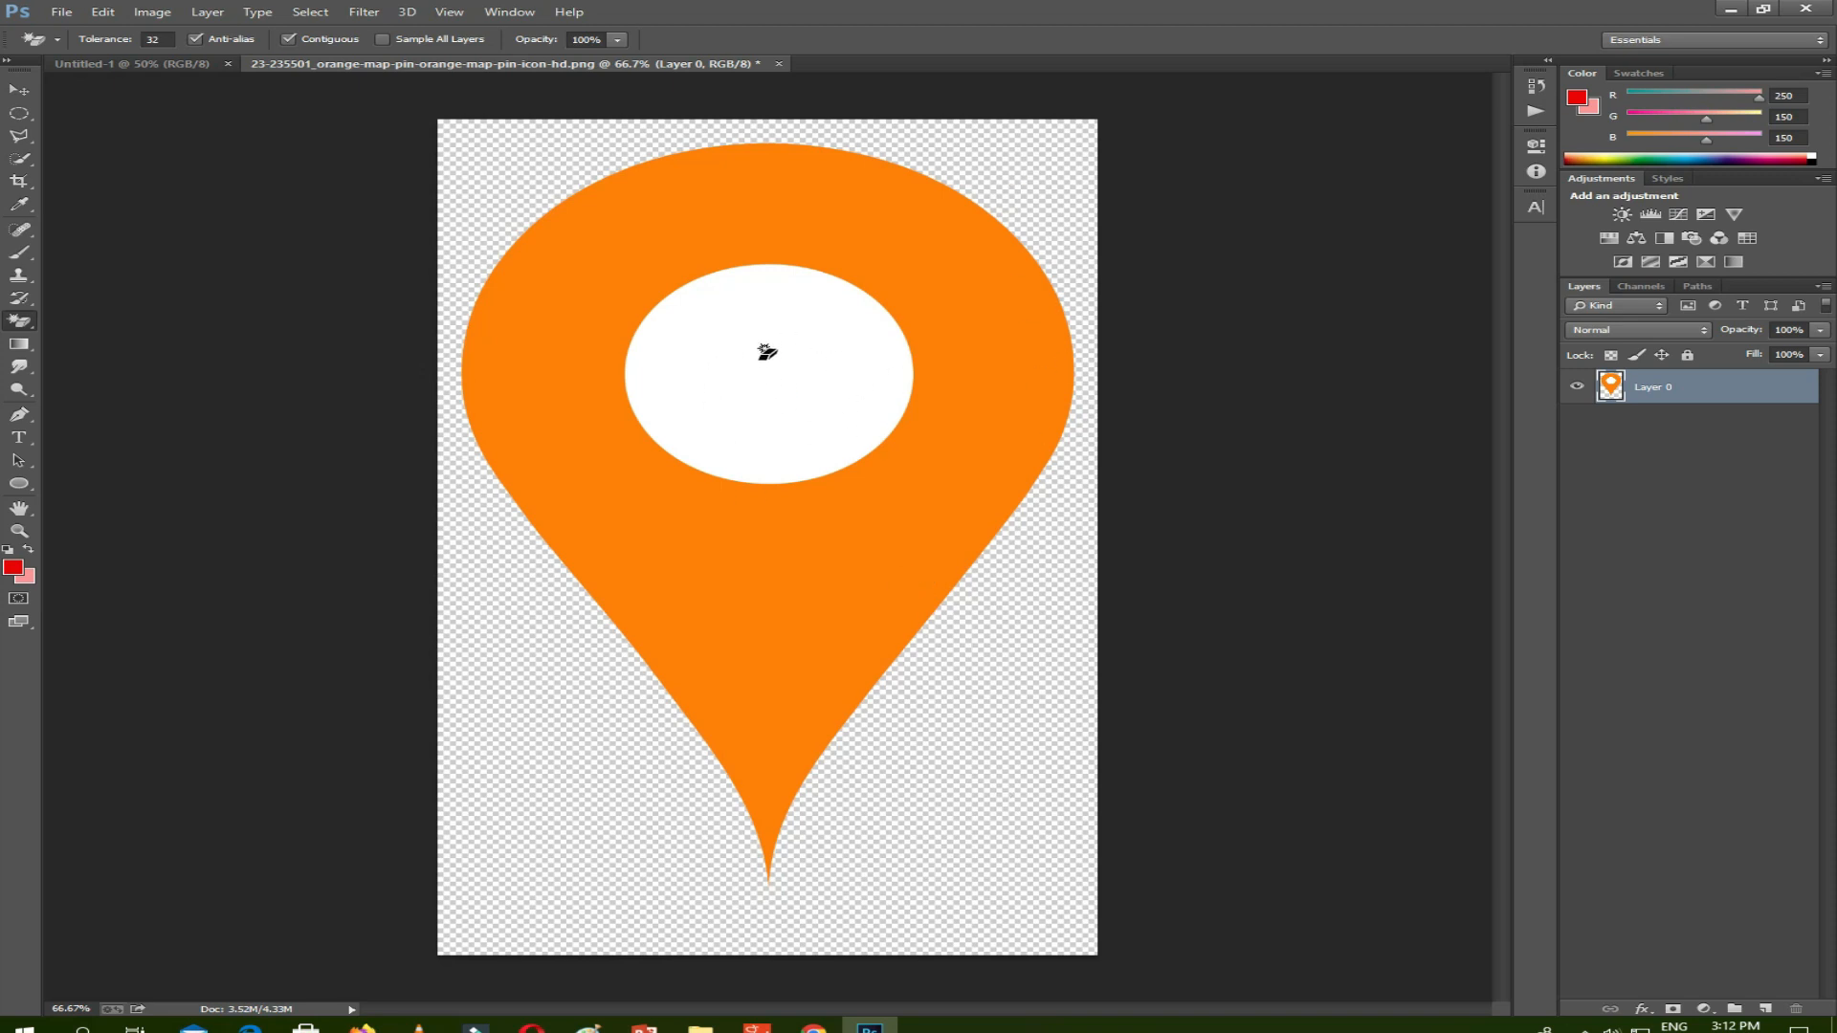
pyautogui.click(779, 356)
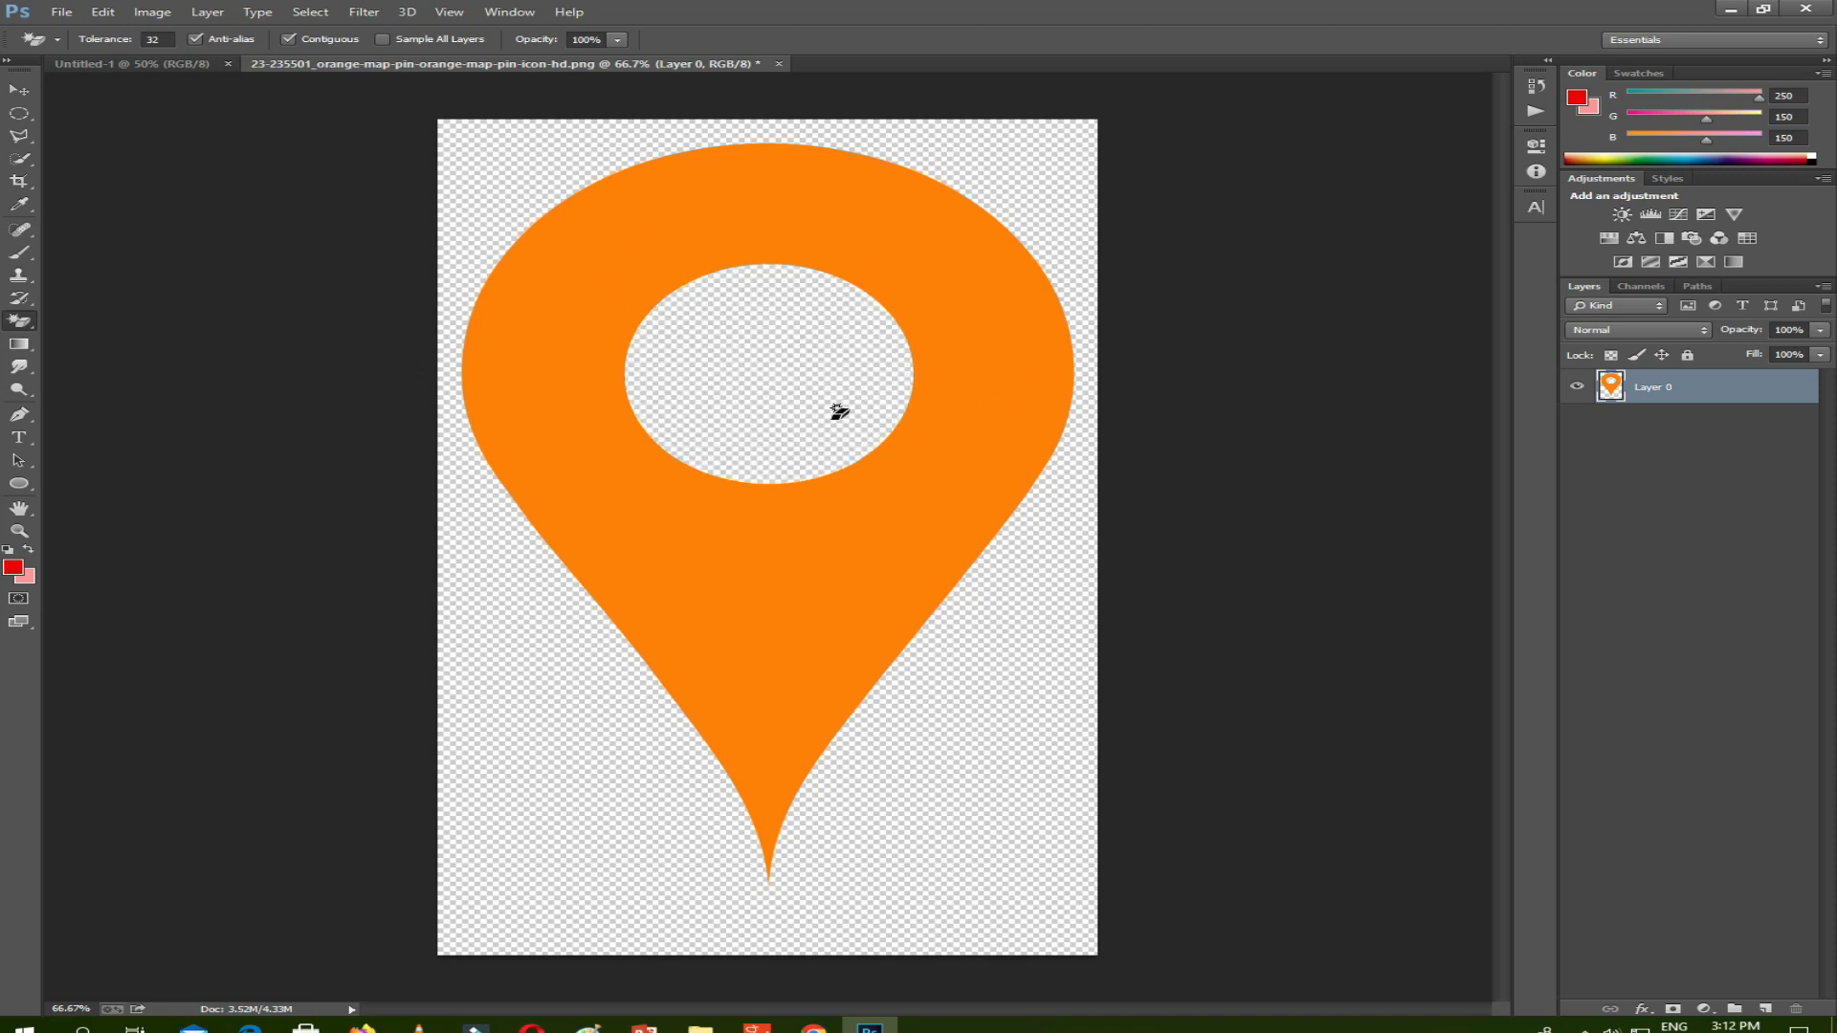
# Save the map pin as a PNG copy in the Pictures folder, replacing 23-235501_orange-map-pin-orange-map-pin-icon-hd.png.
pyautogui.click(61, 12)
pyautogui.click(96, 230)
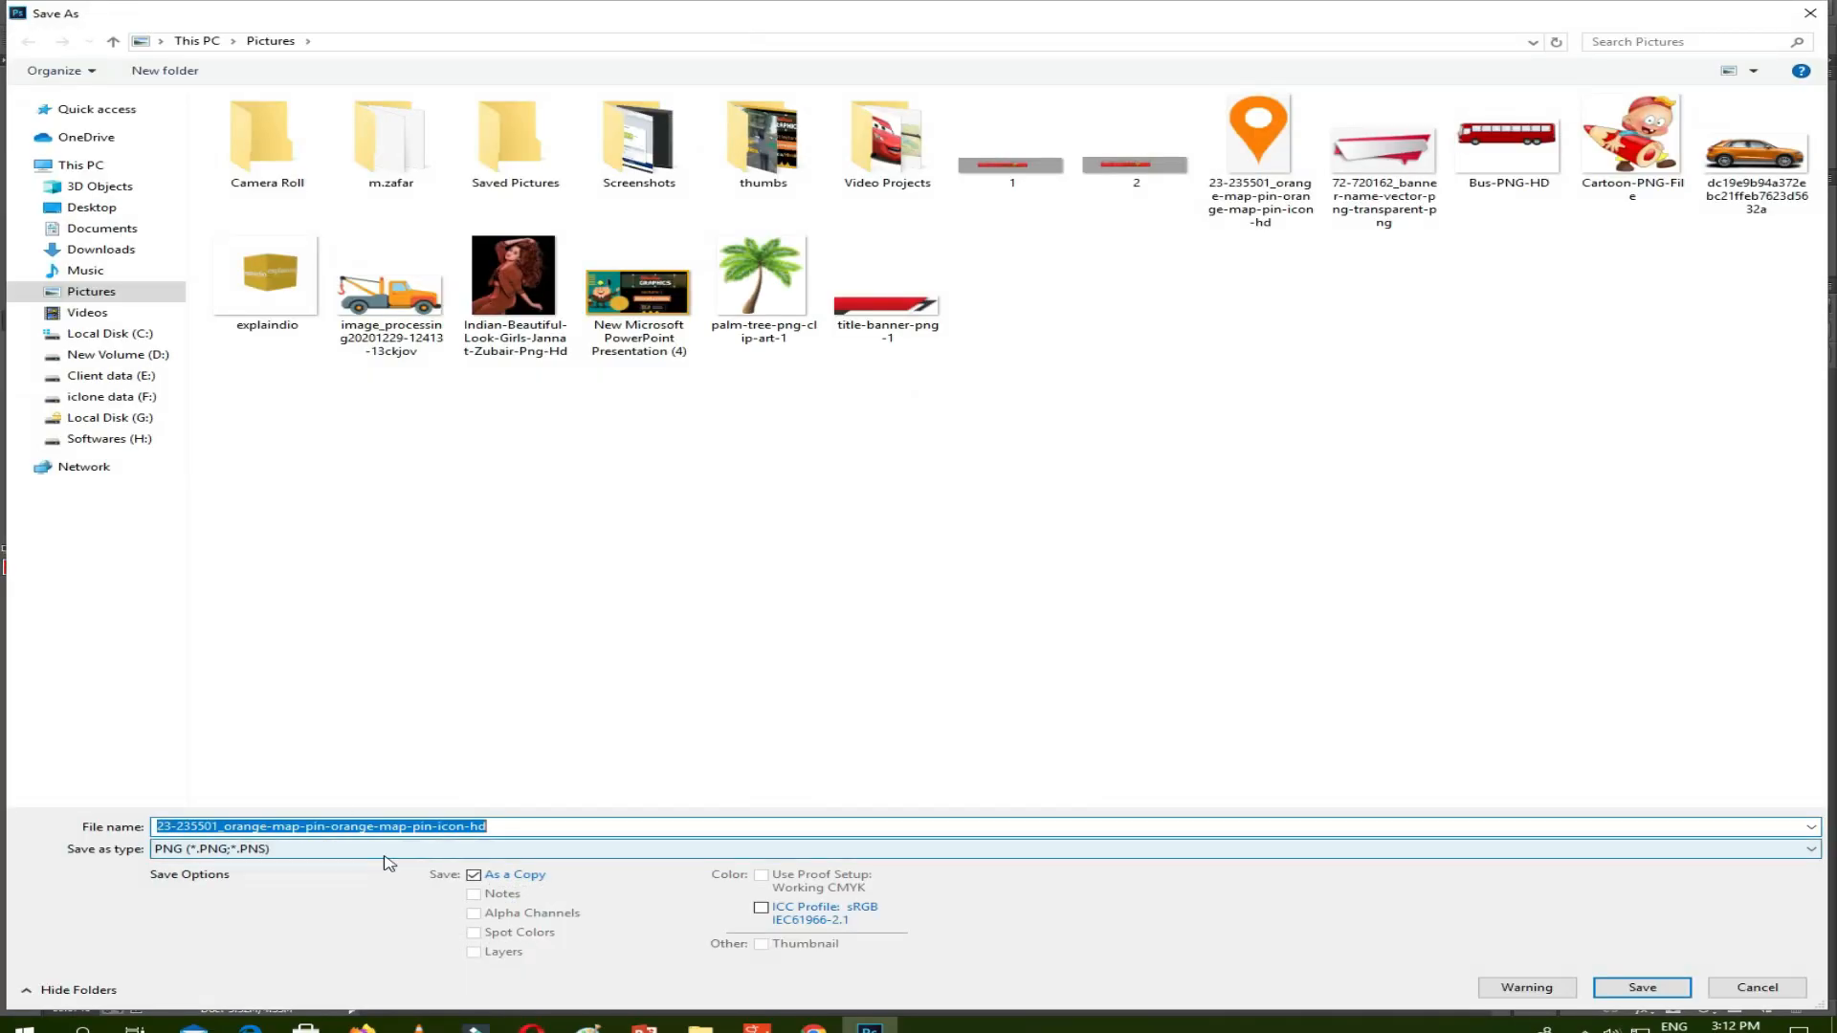
pyautogui.click(303, 848)
pyautogui.click(303, 849)
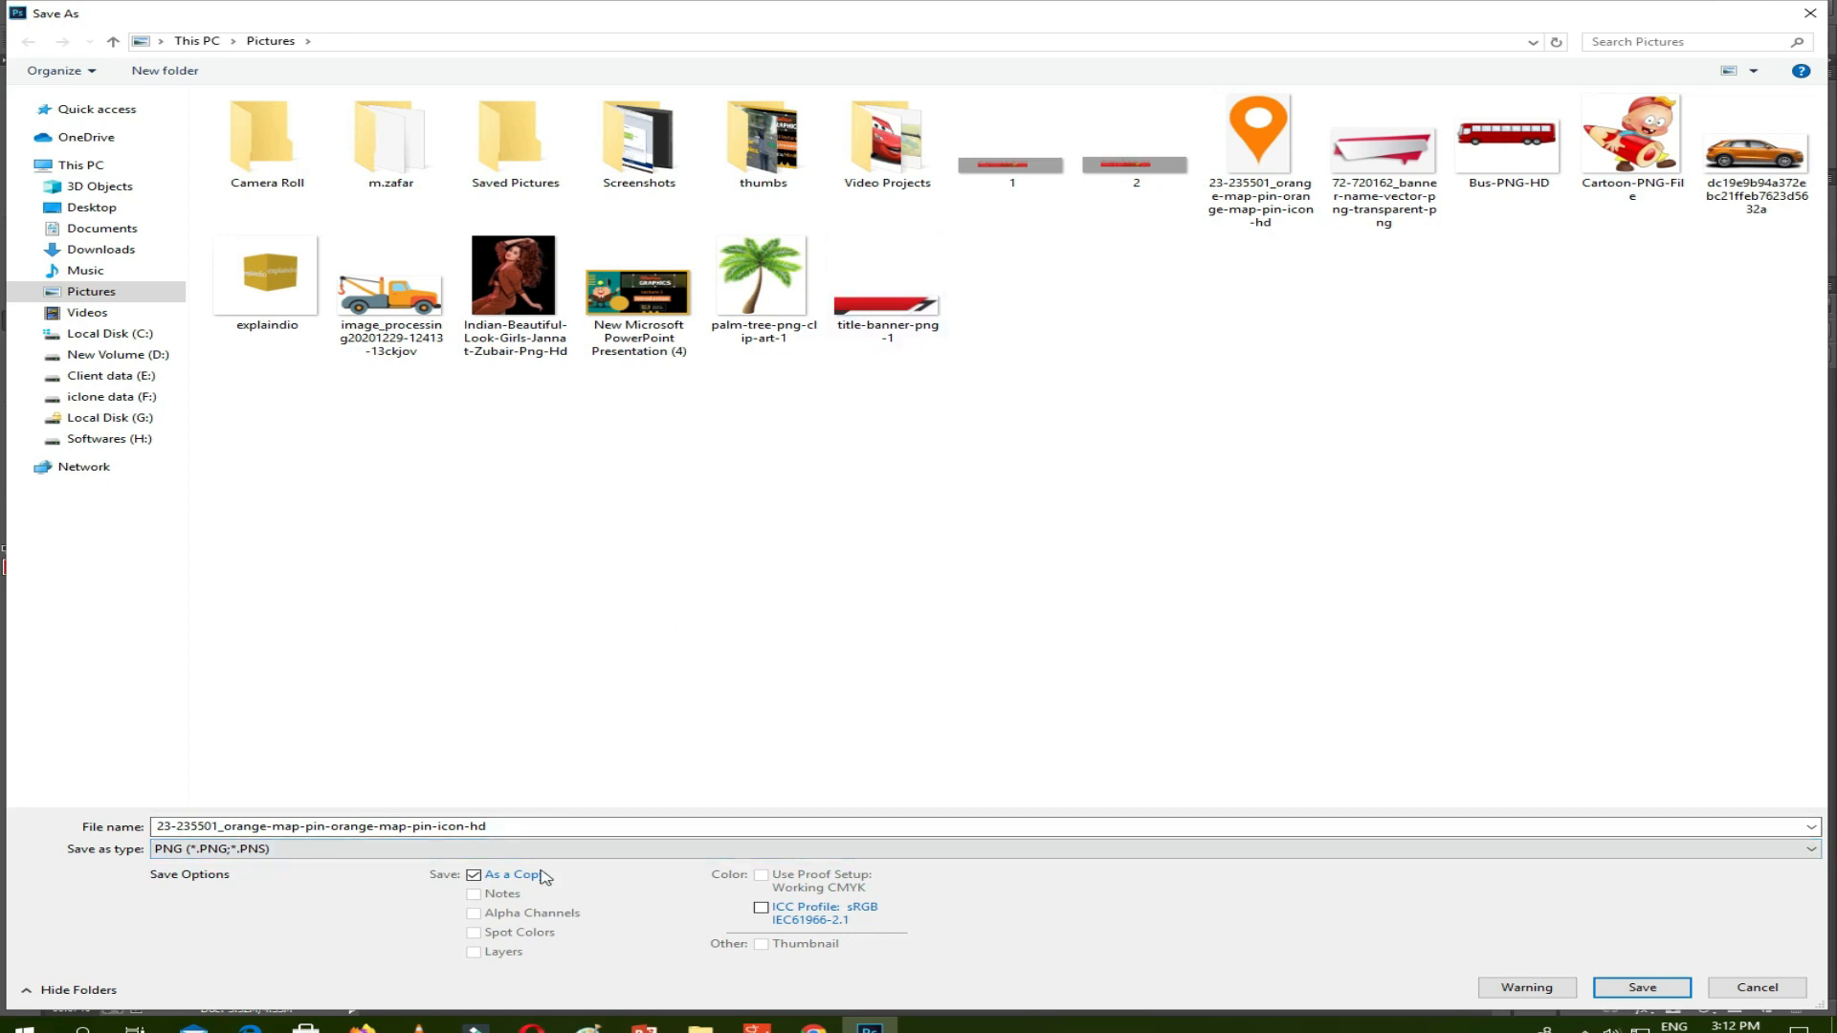
pyautogui.click(1642, 987)
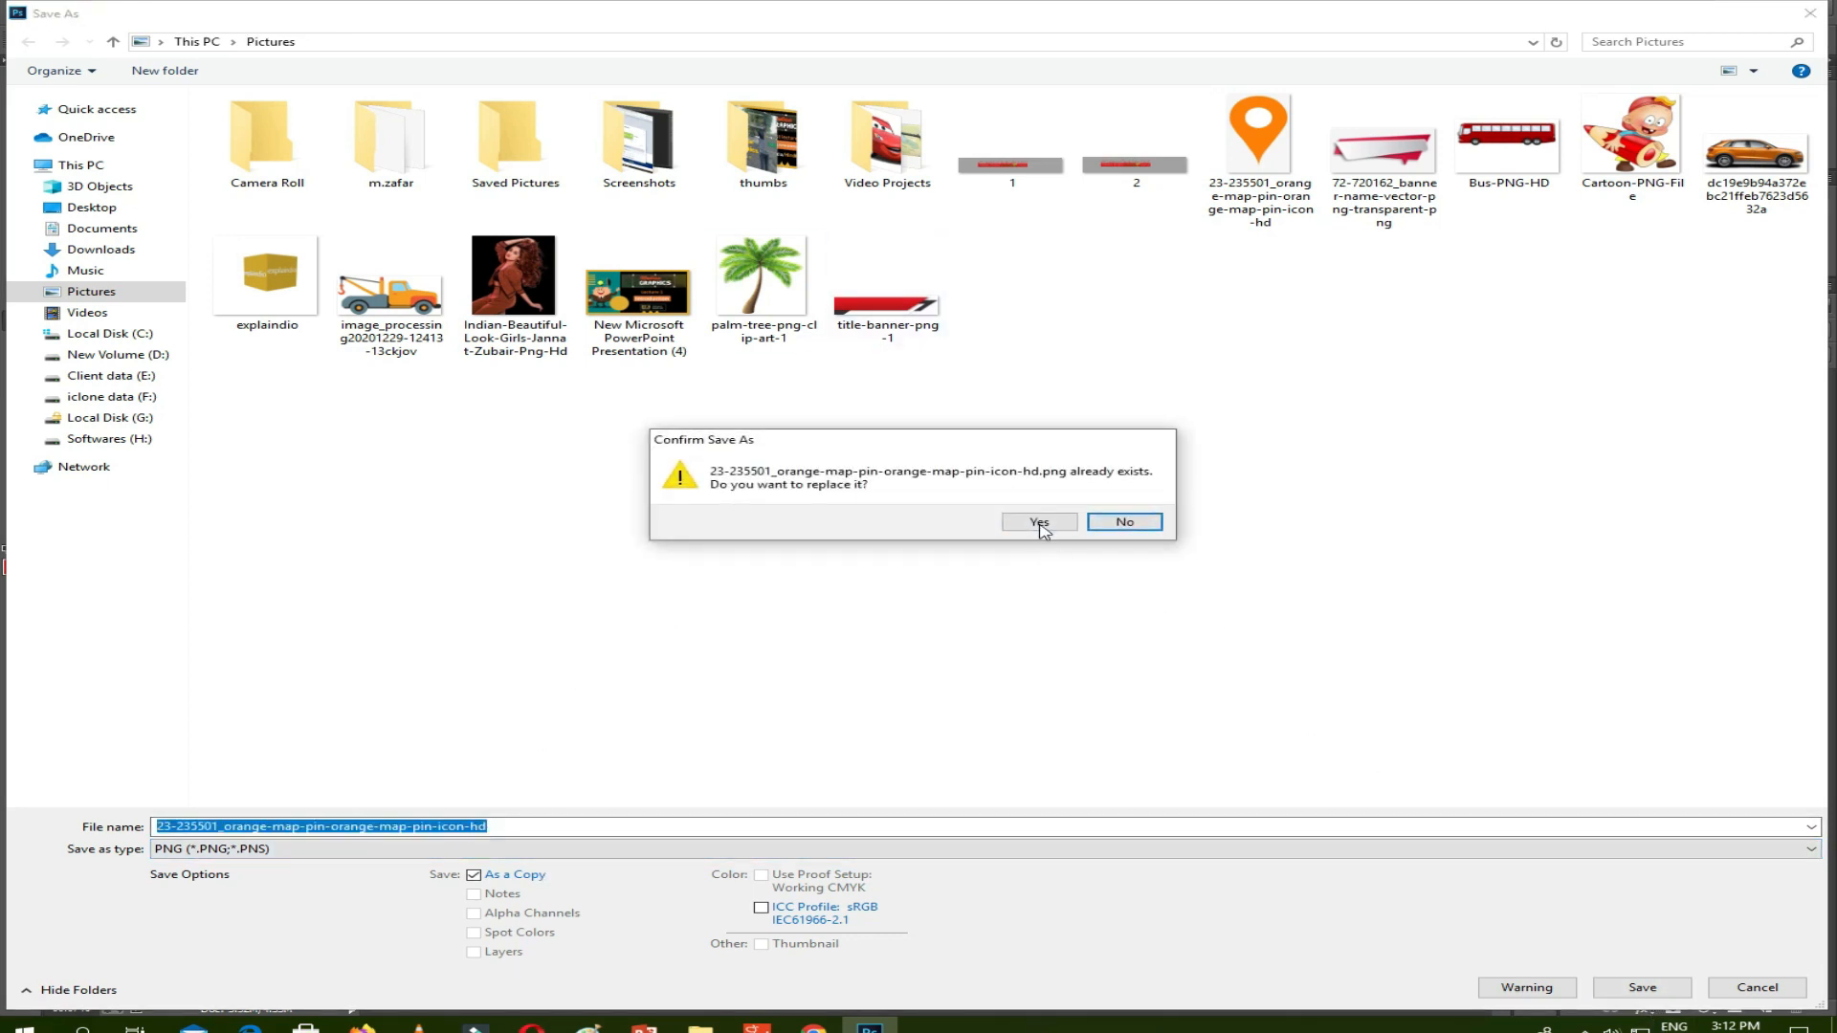
pyautogui.click(1039, 522)
pyautogui.click(635, 197)
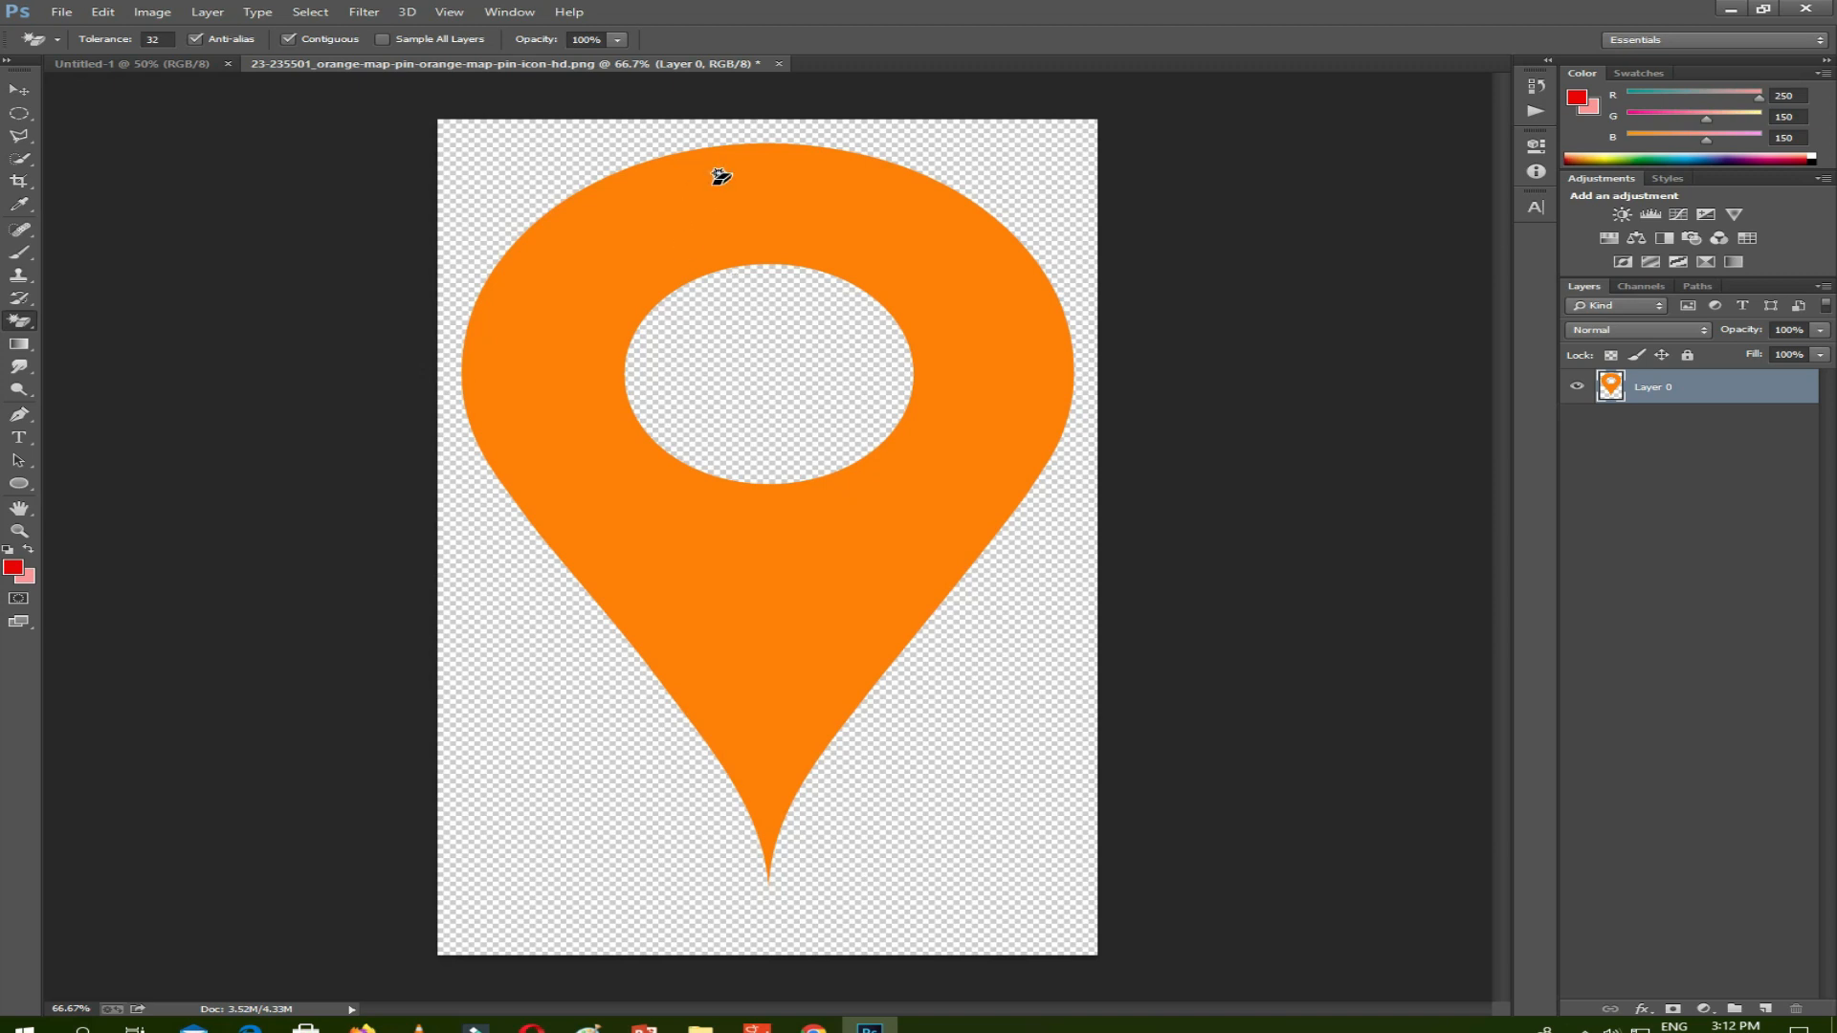
# Open the Macbook-Pro-2021-Space-Gray-Apple-logo-on-lid-scaled image from the Music folder.
pyautogui.click(63, 12)
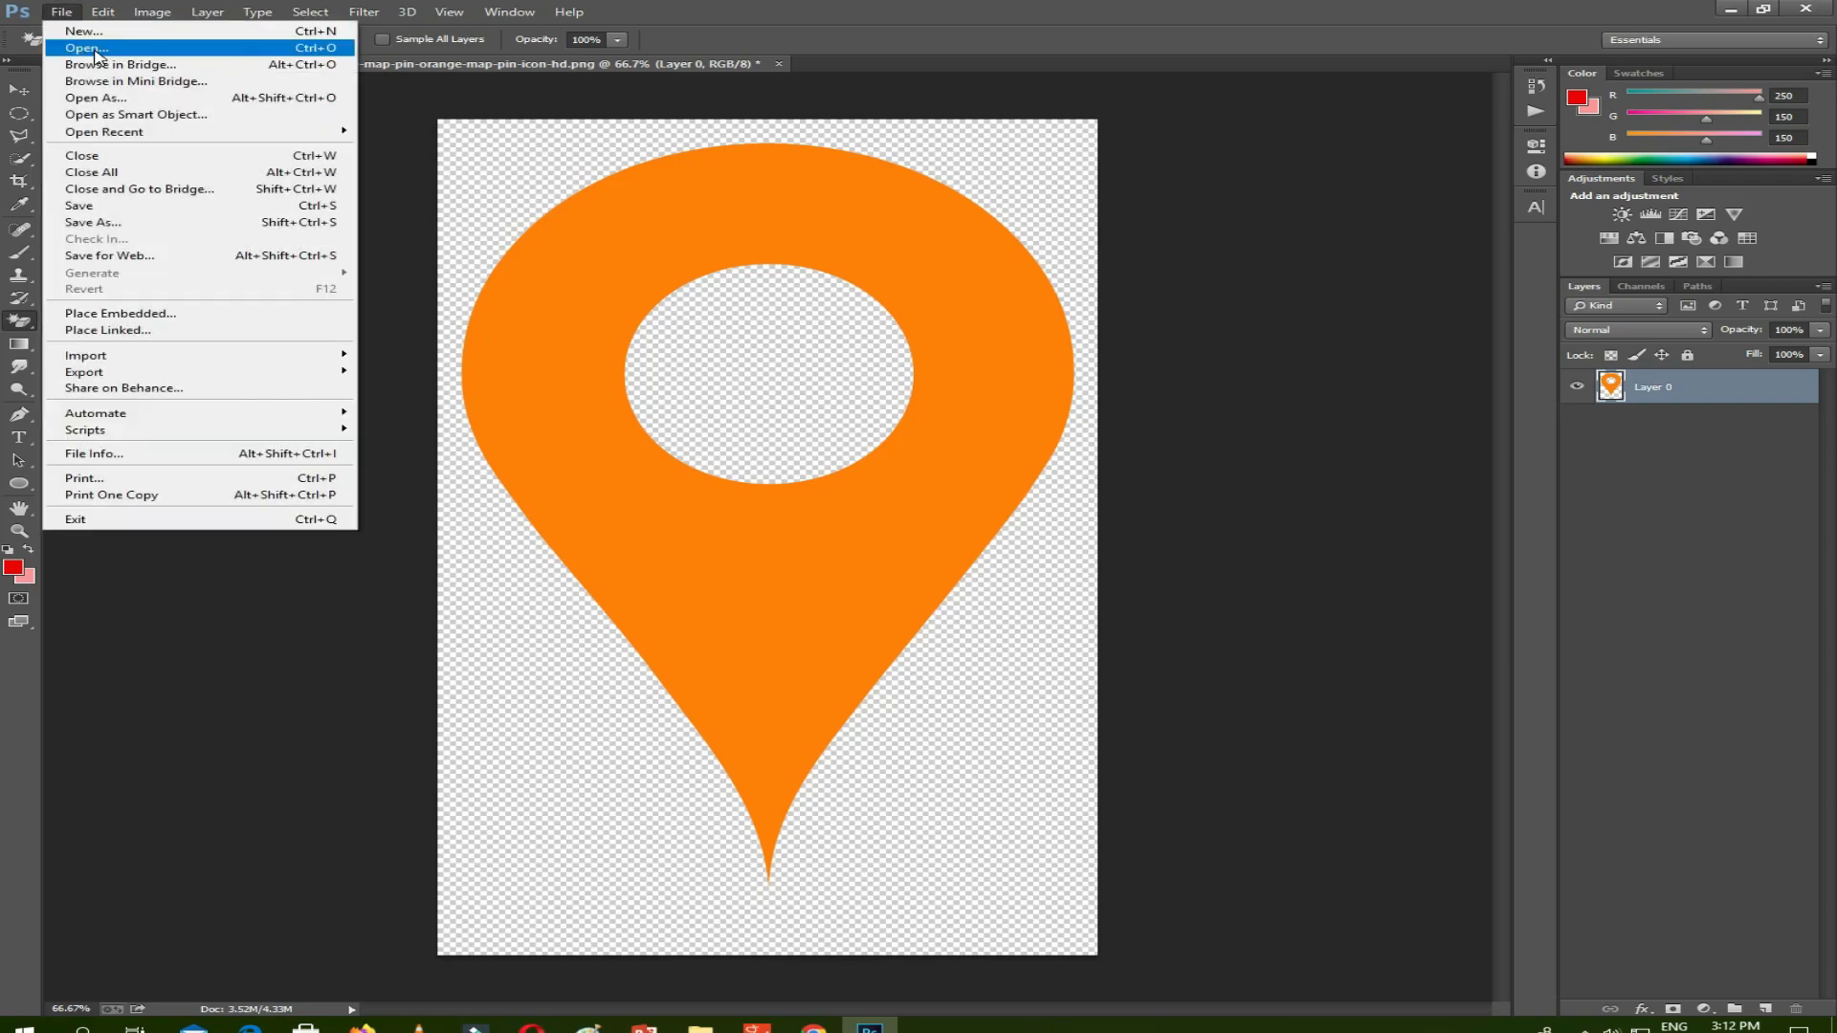
pyautogui.click(97, 53)
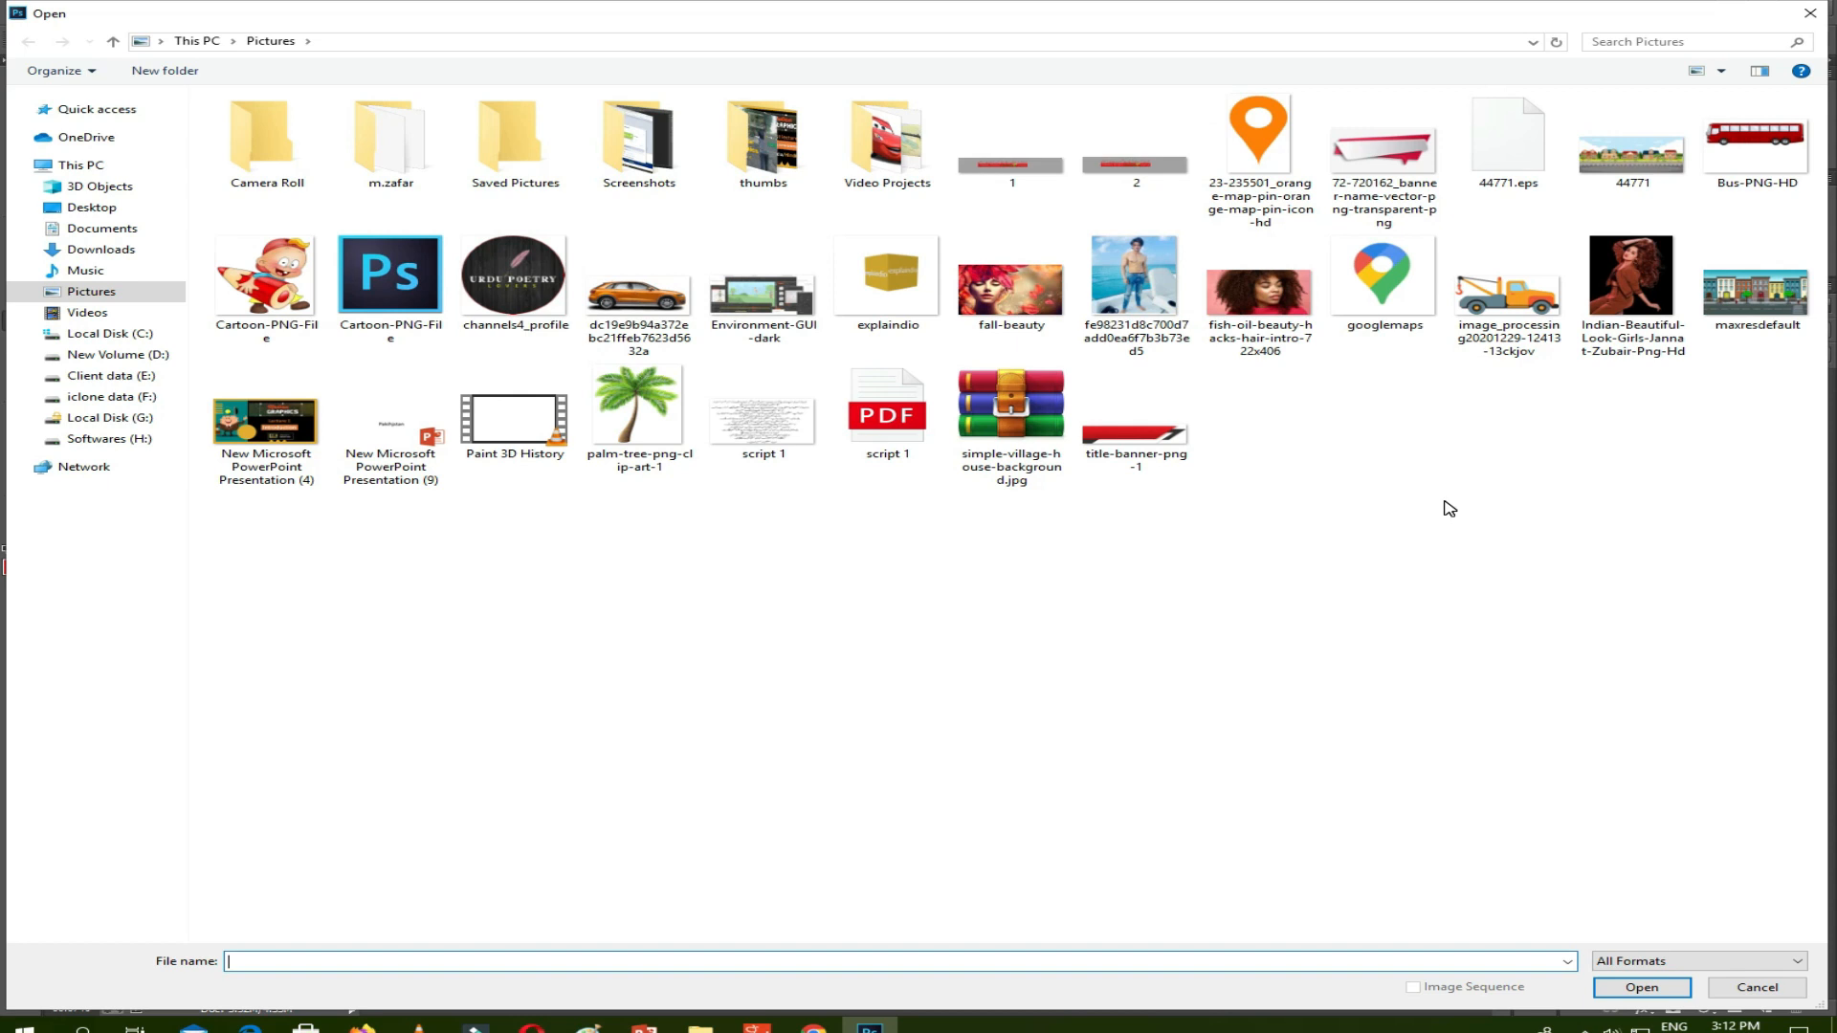
pyautogui.click(85, 270)
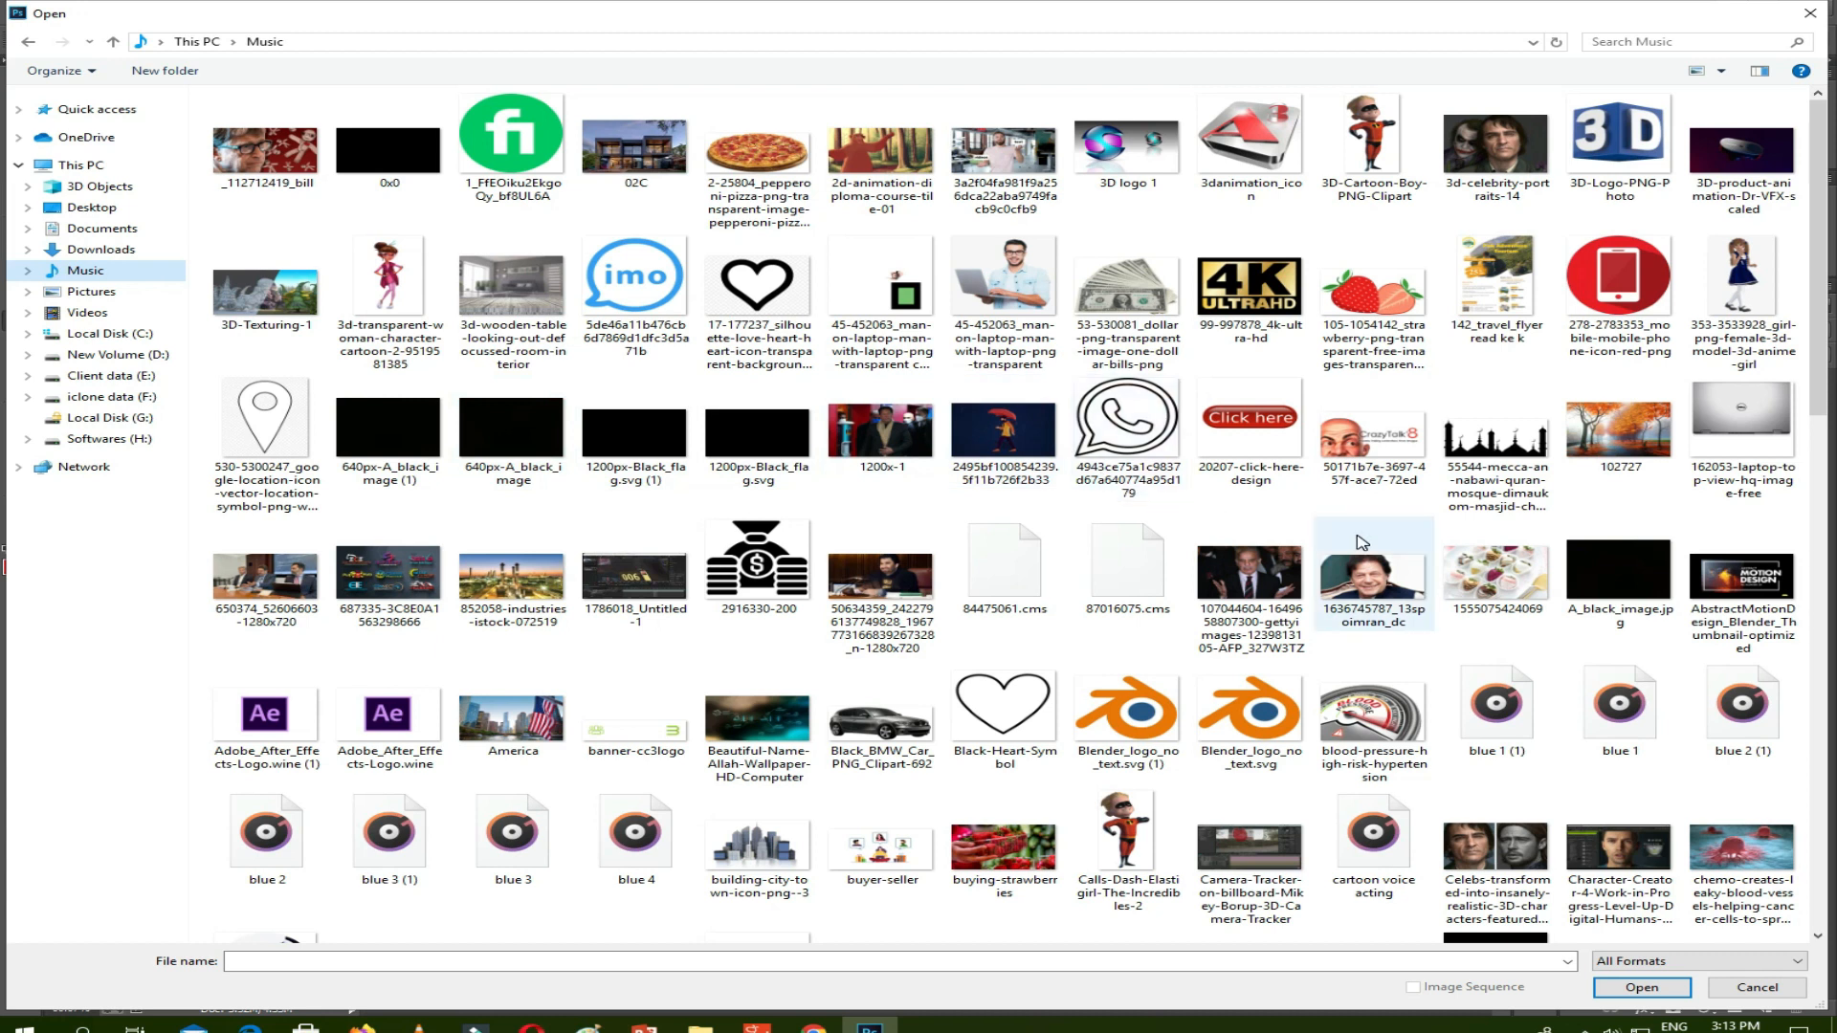
pyautogui.scroll(-10, 1450, 554)
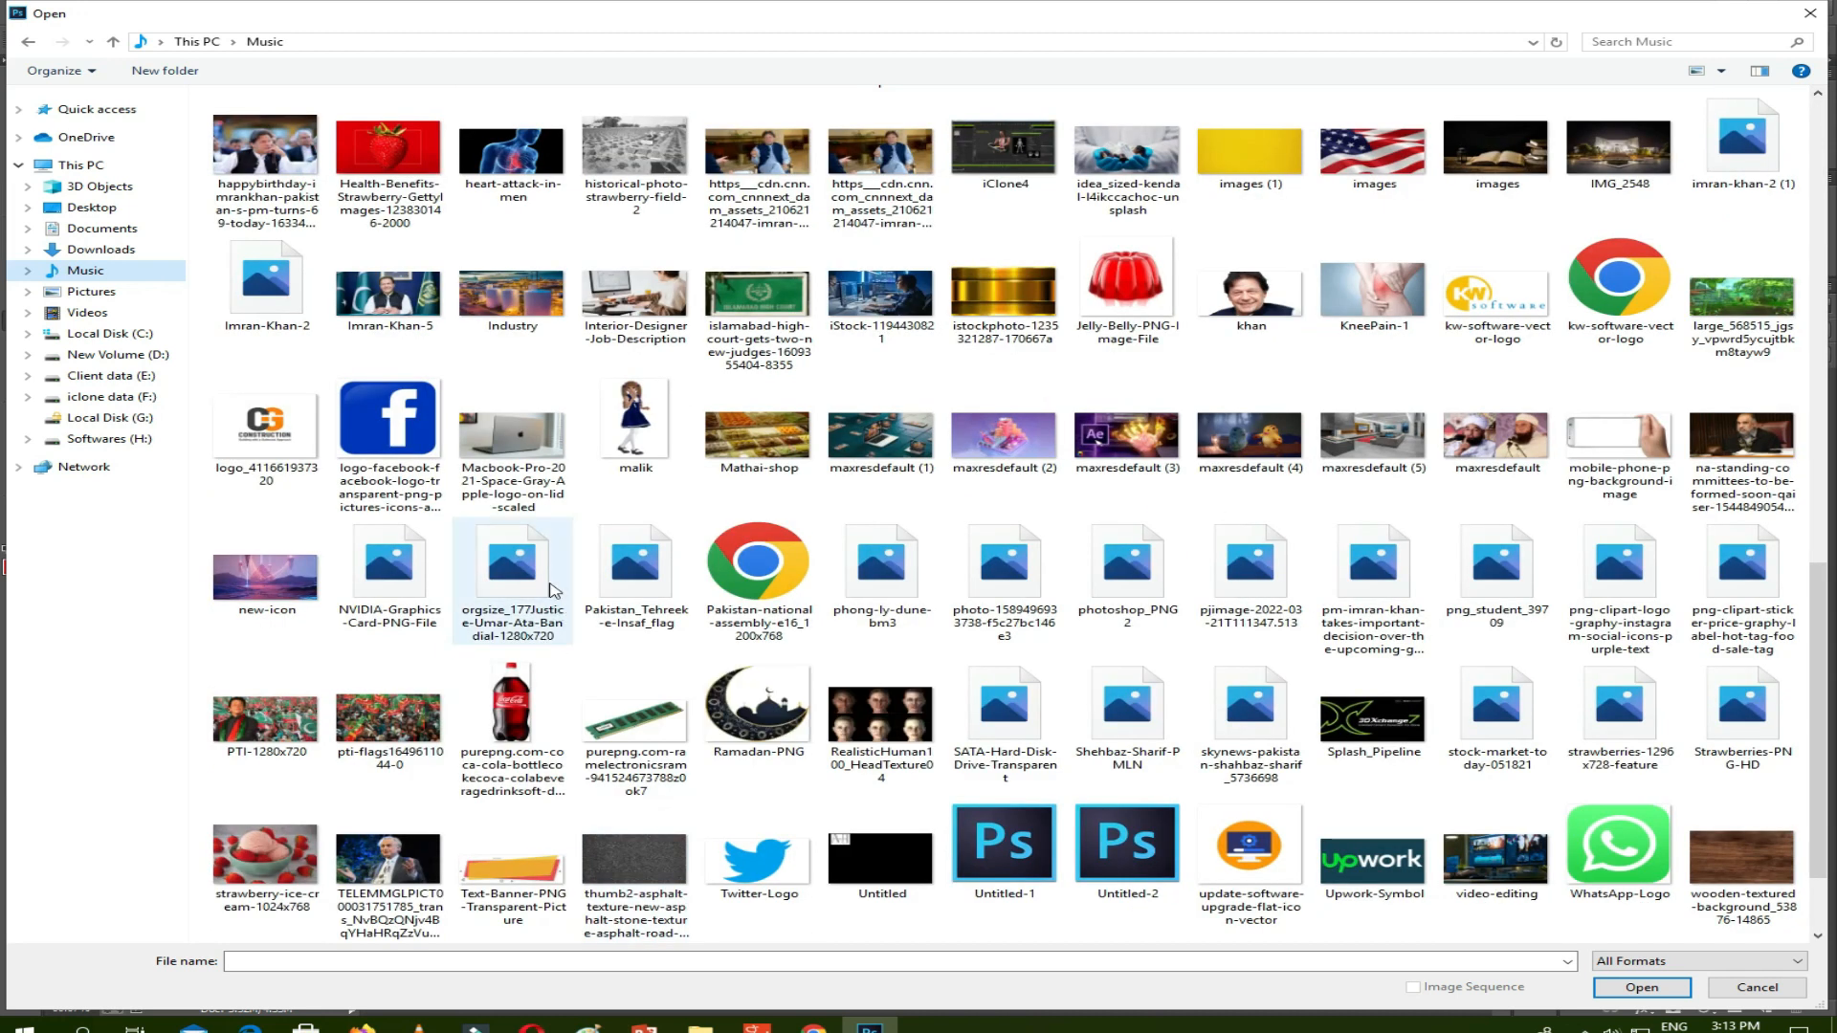
pyautogui.click(529, 446)
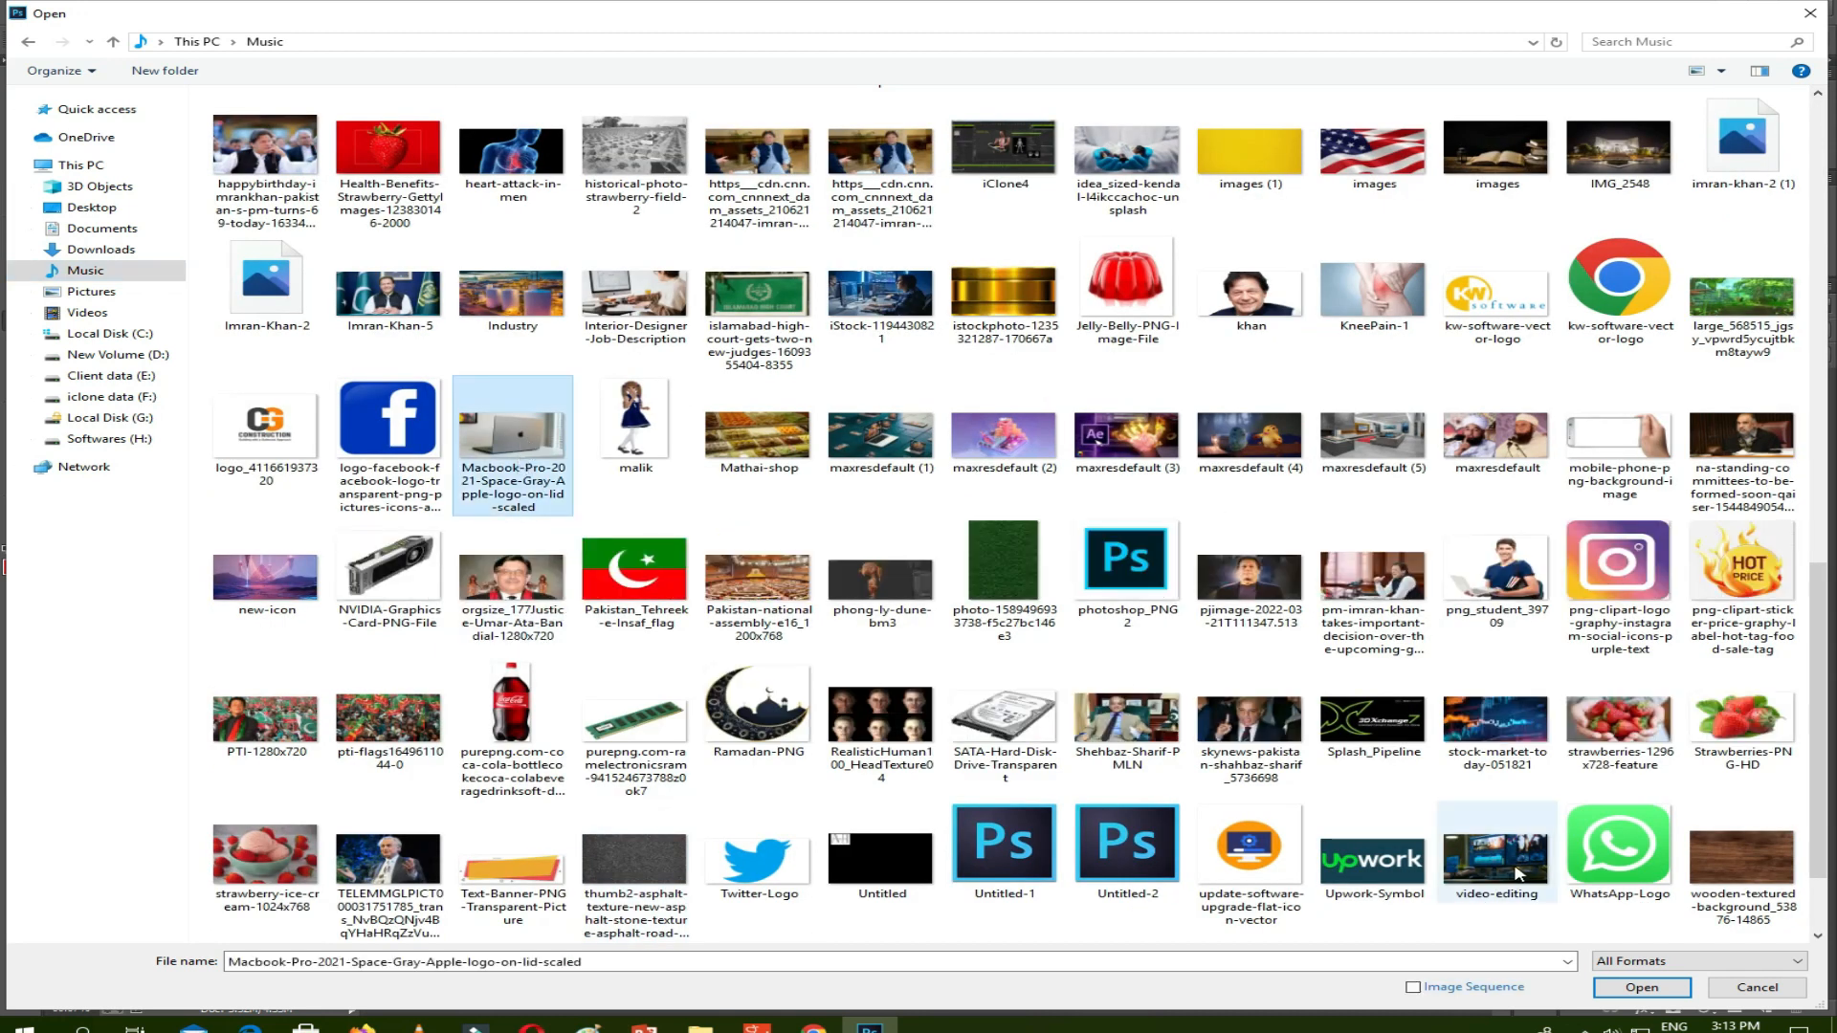
pyautogui.click(1641, 987)
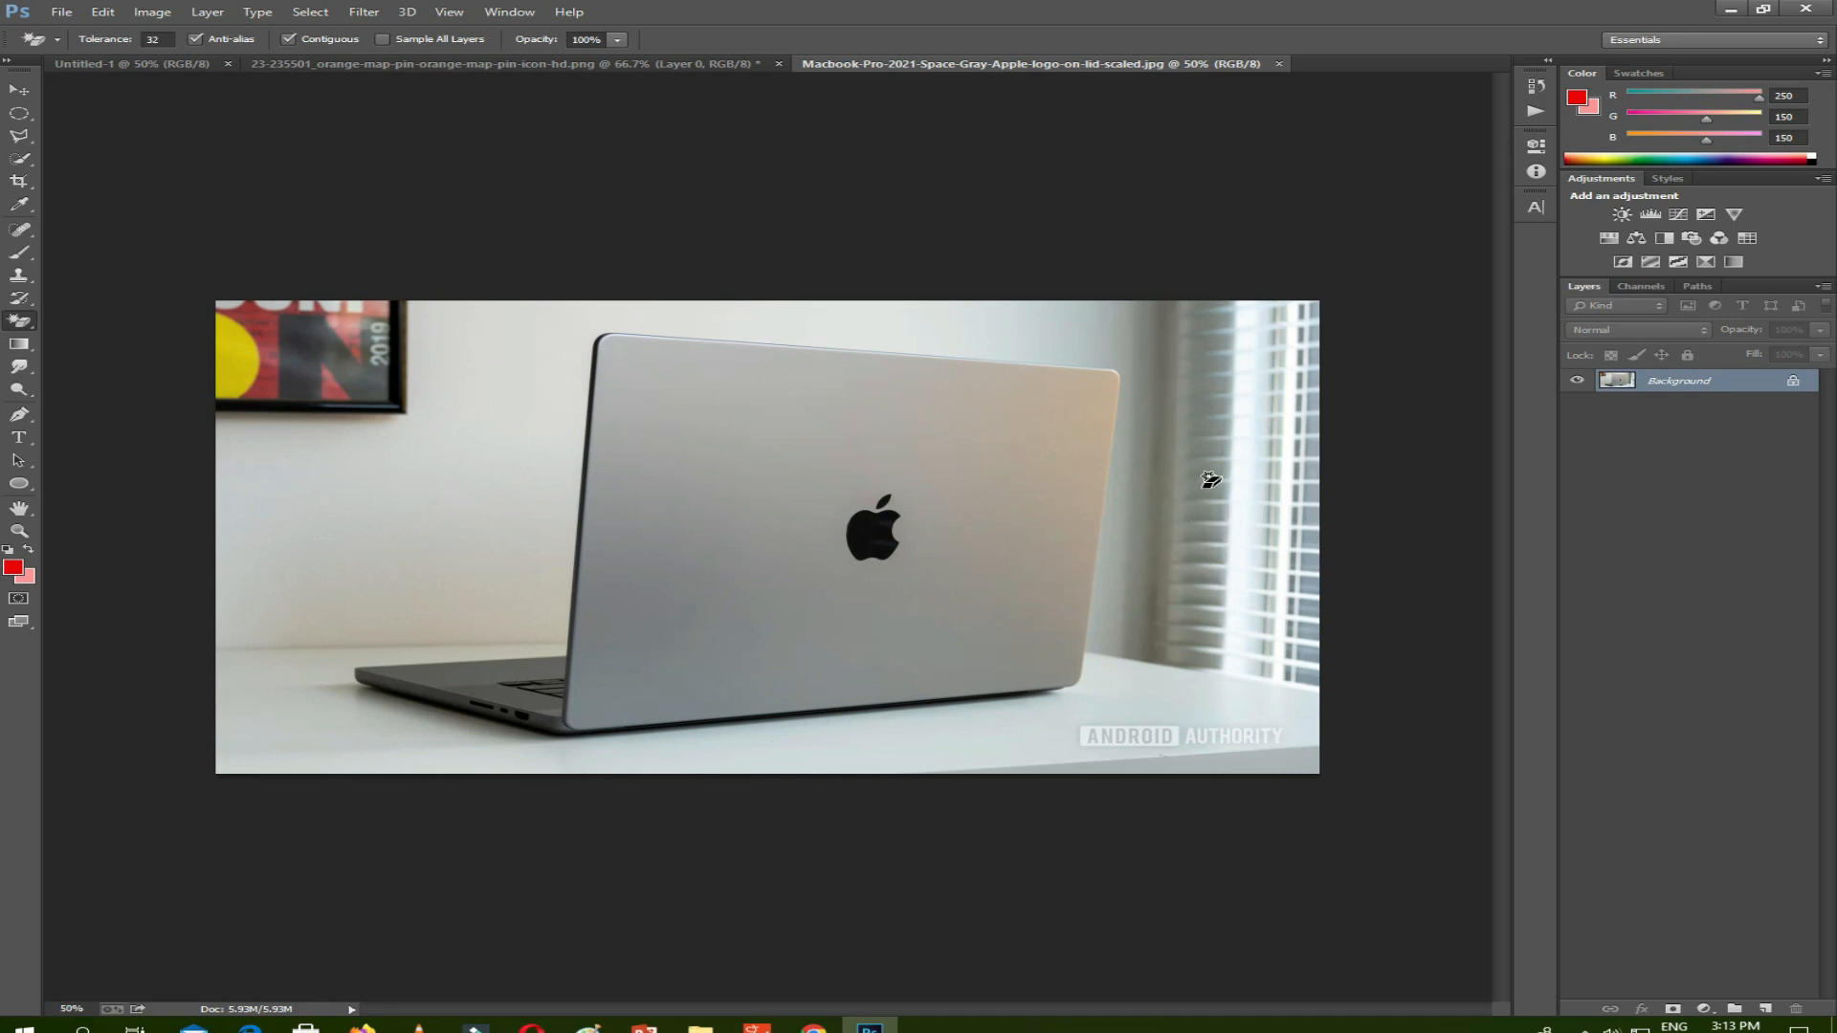
# Start a Polygonal Lasso outline around the laptop, tracing the lid's rounded upper-left corner and down its left edge.
pyautogui.rightClick(19, 135)
pyautogui.click(105, 147)
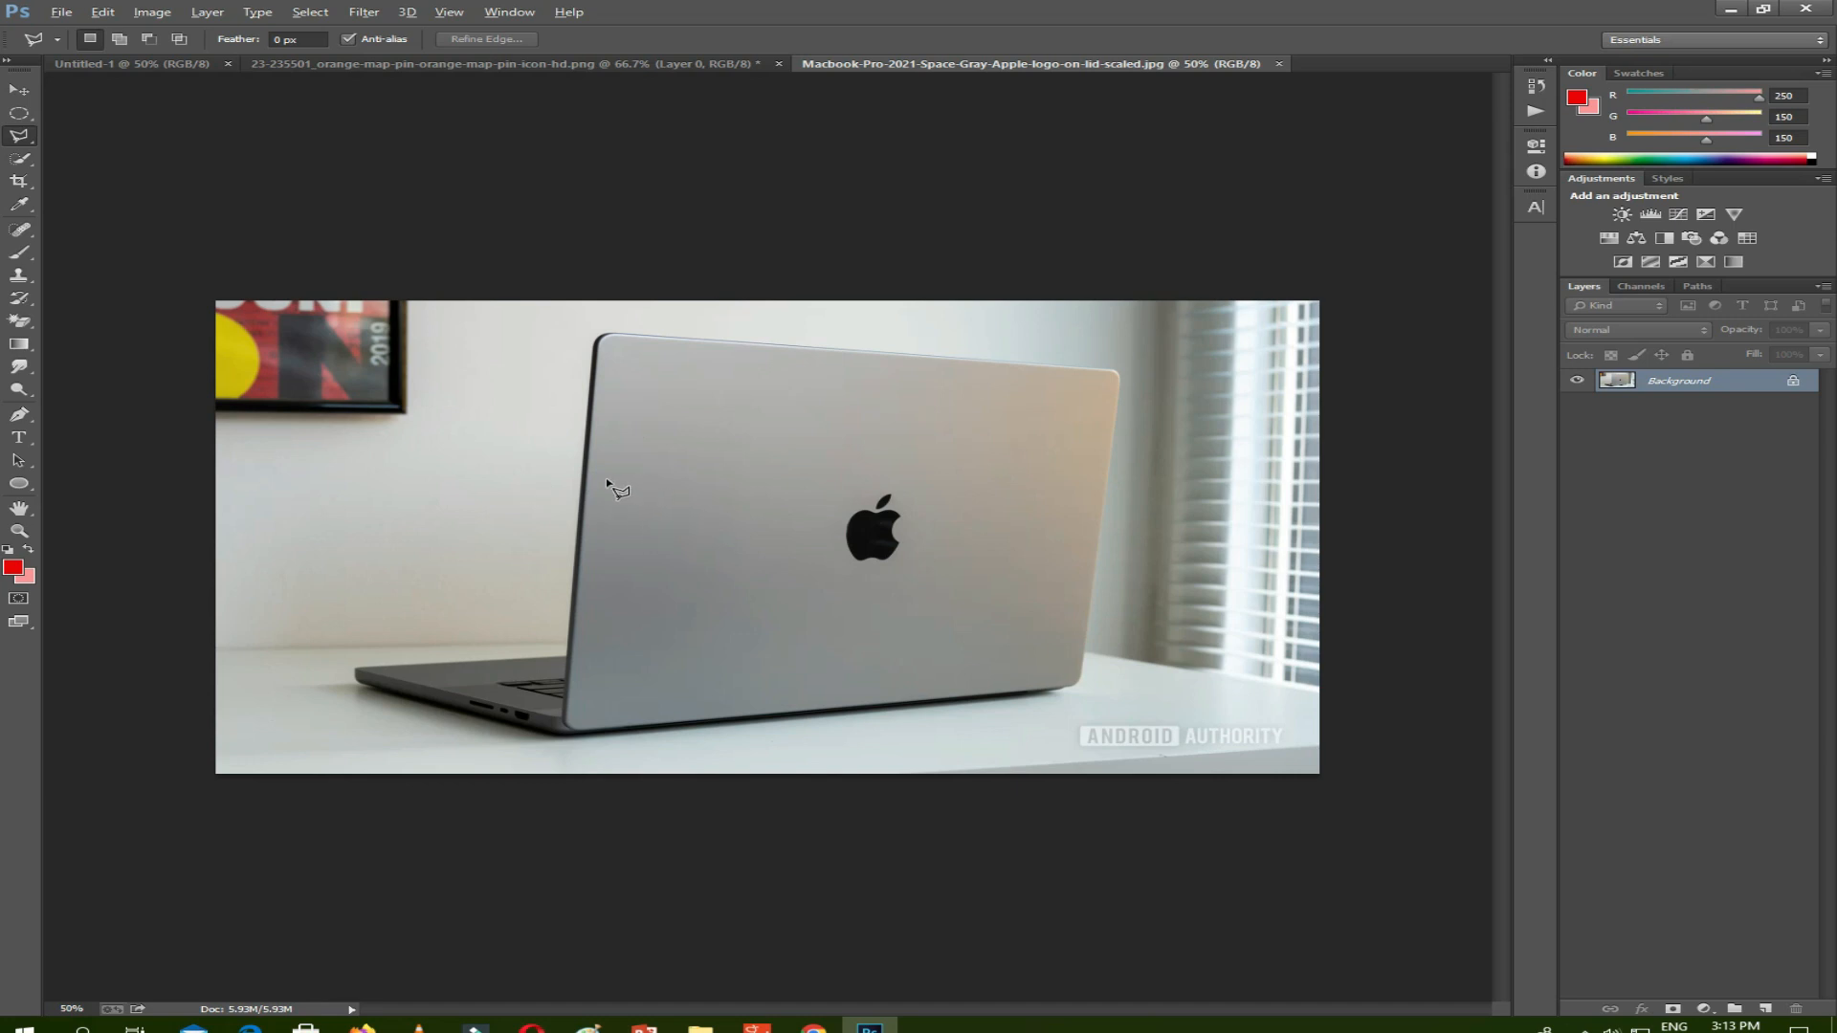
pyautogui.scroll(2, 606, 477)
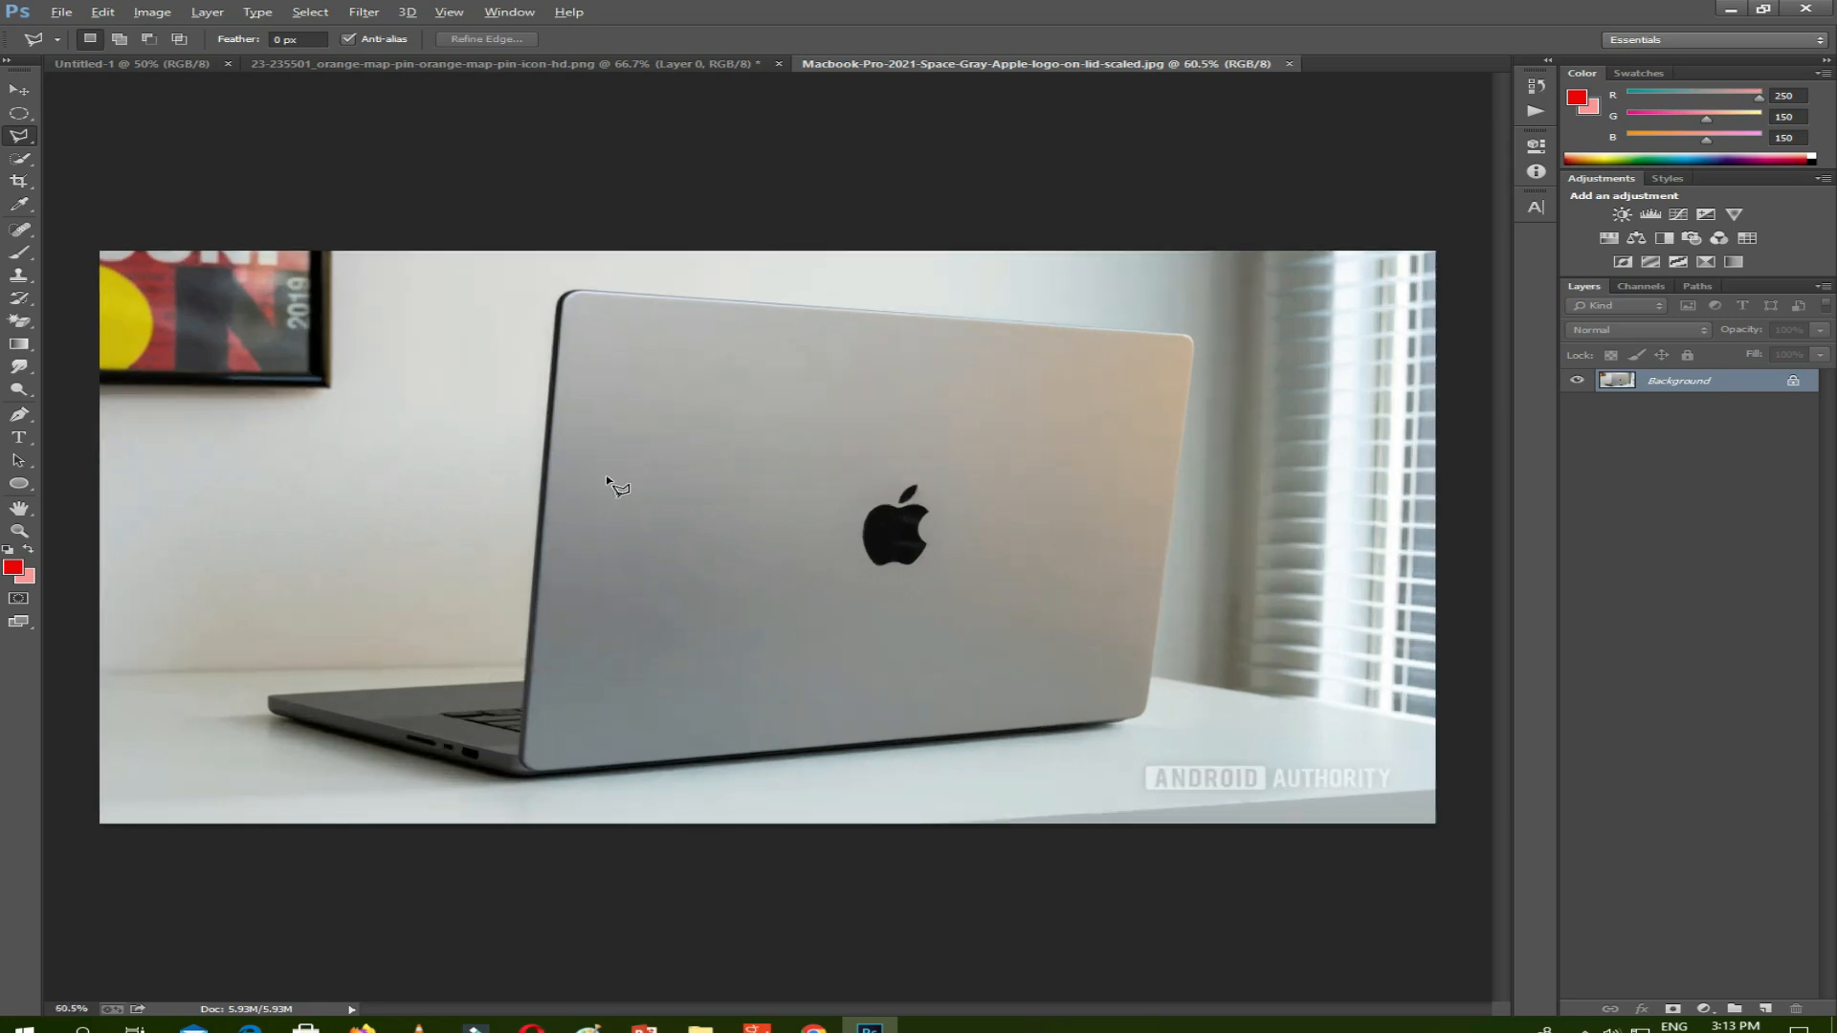
pyautogui.scroll(3, 555, 462)
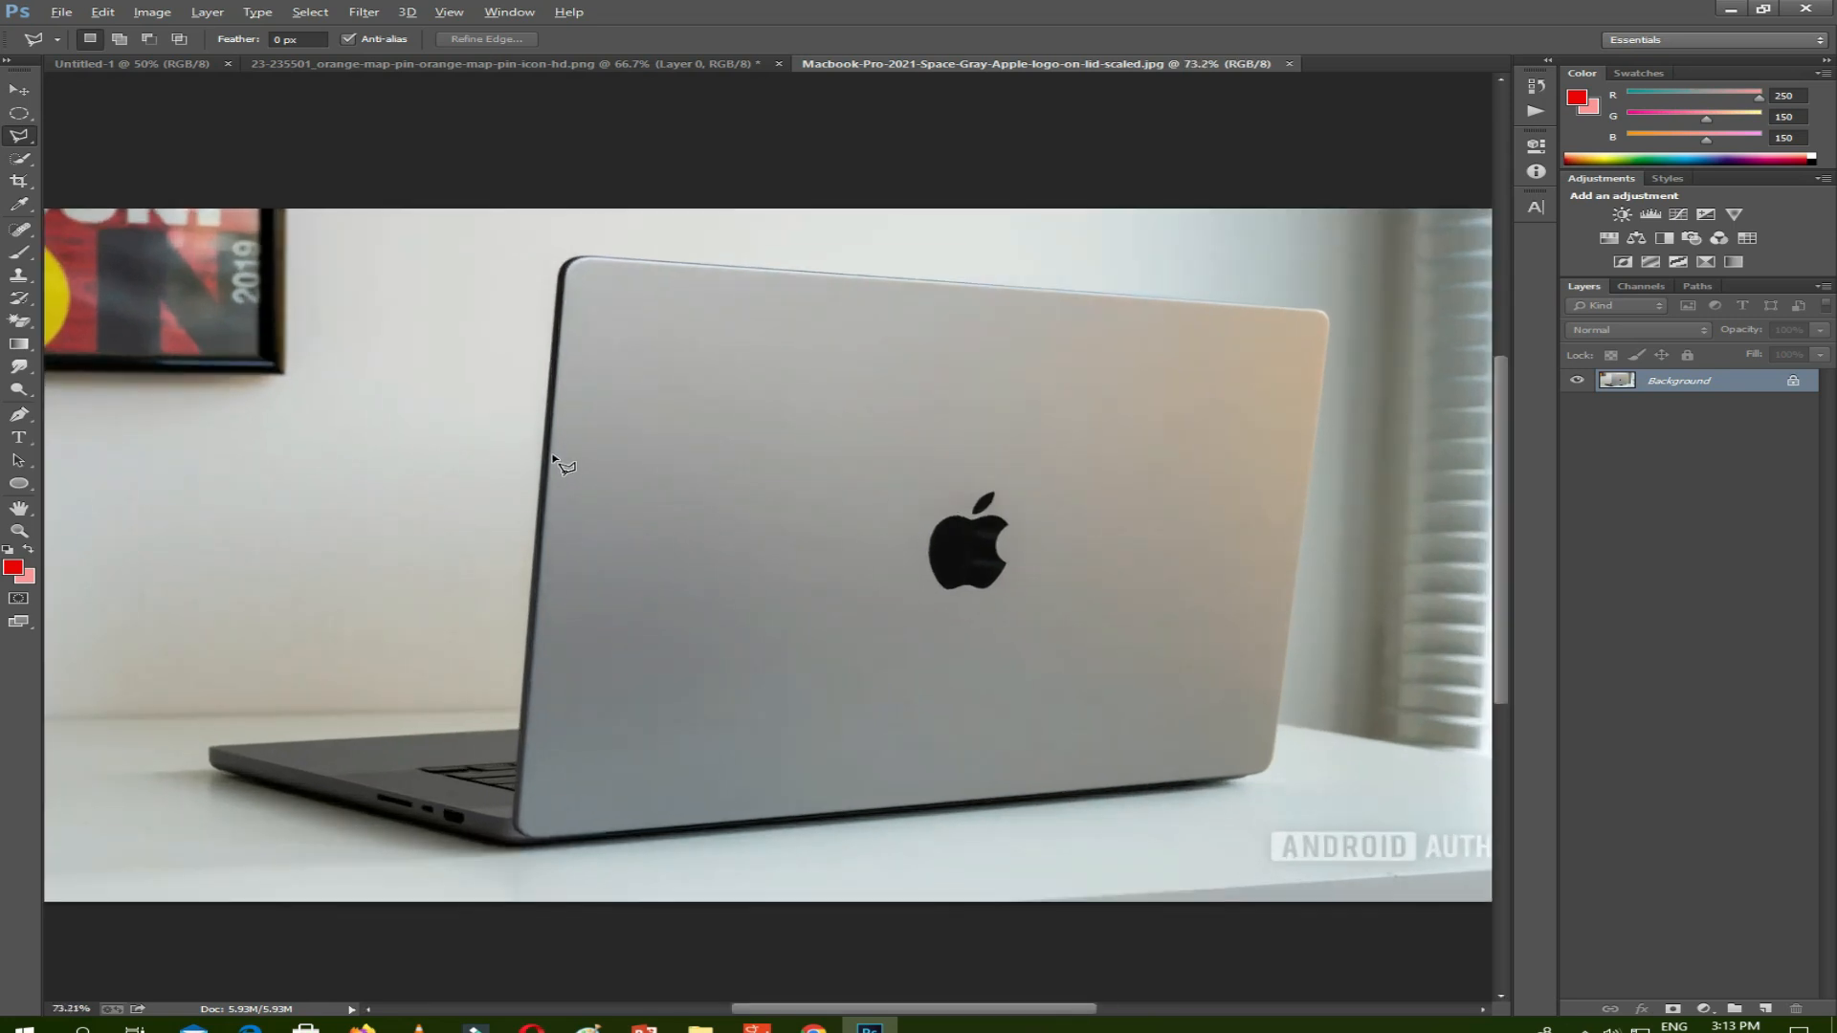
pyautogui.scroll(5, 536, 409)
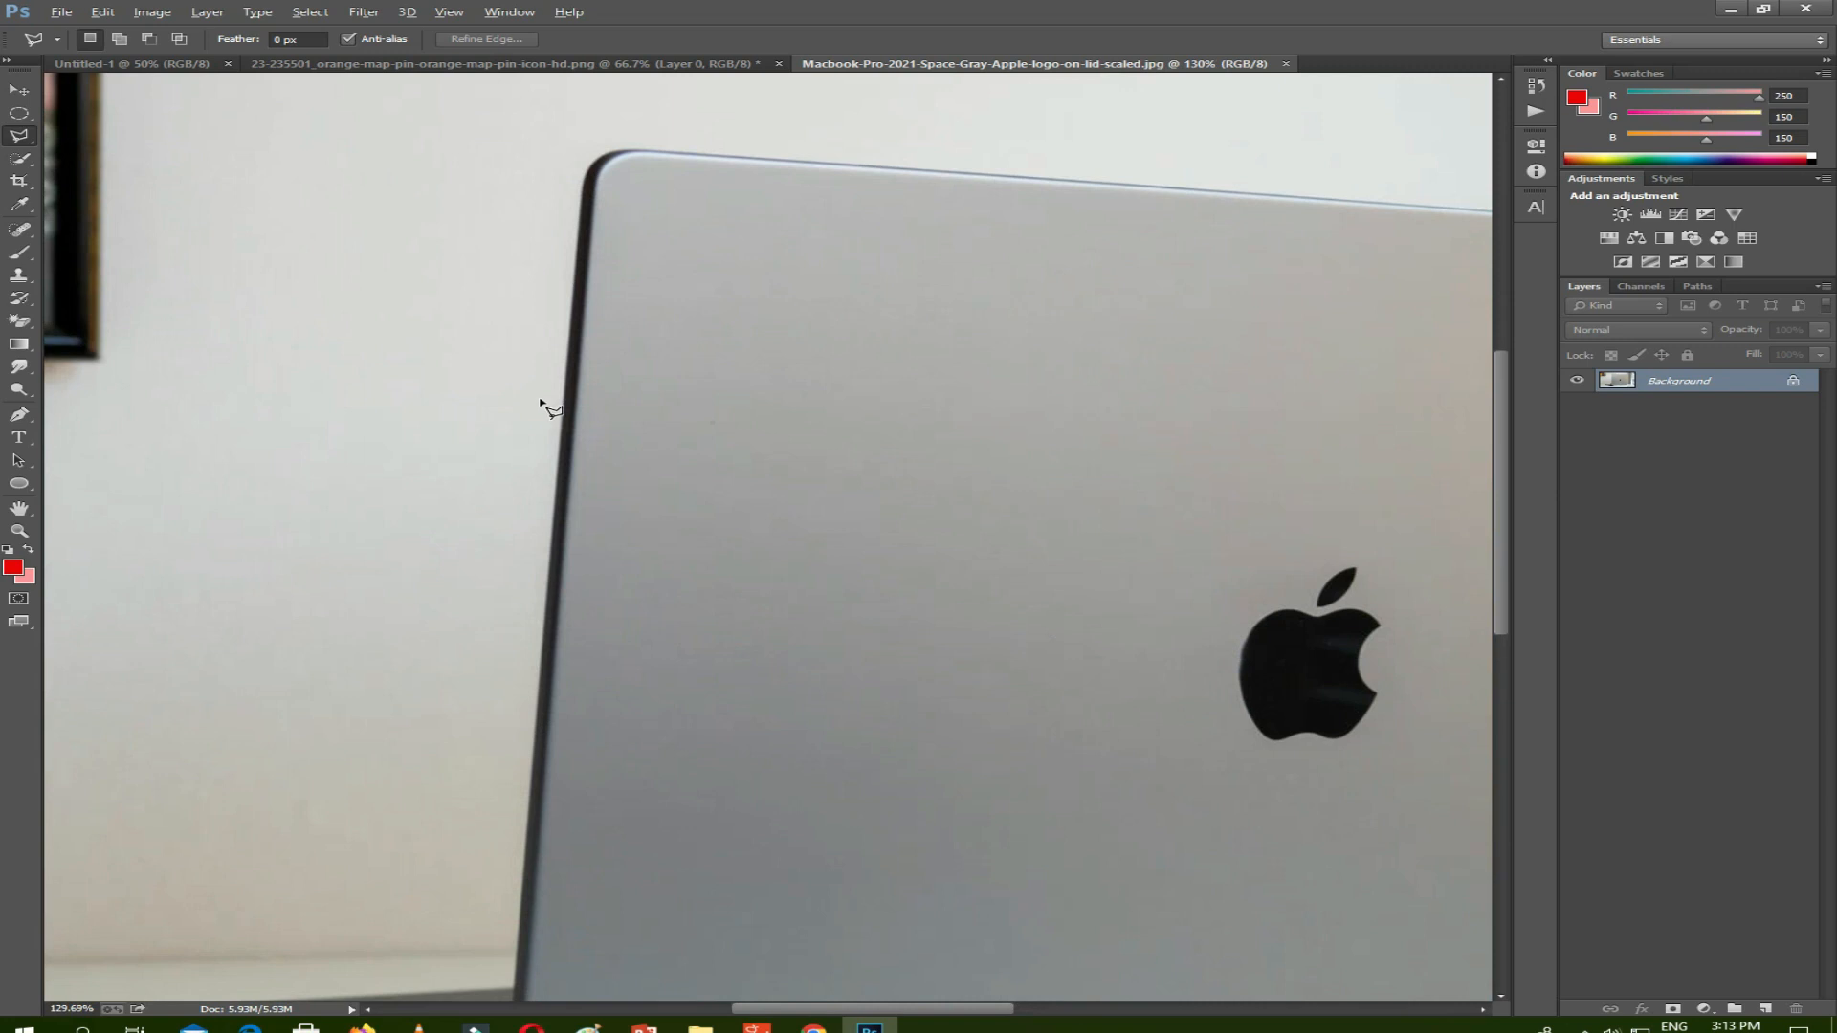
pyautogui.scroll(5, 1502, 417)
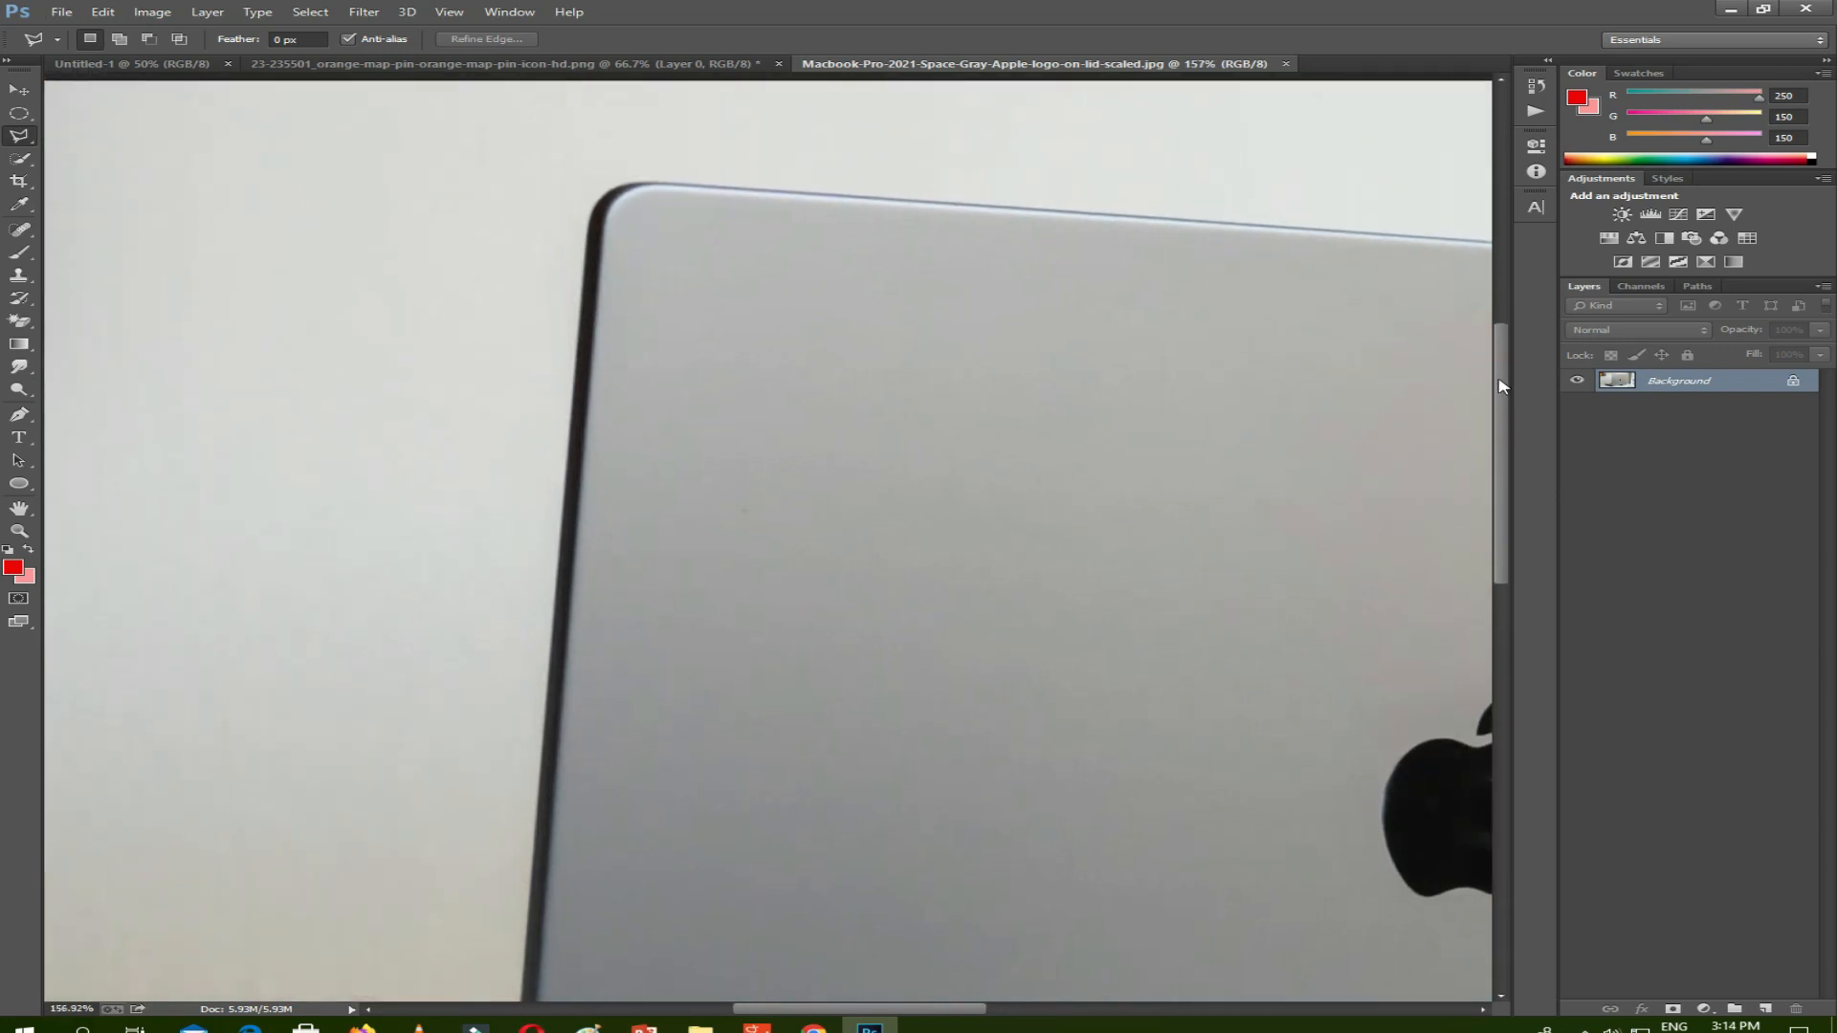
pyautogui.scroll(2, 582, 392)
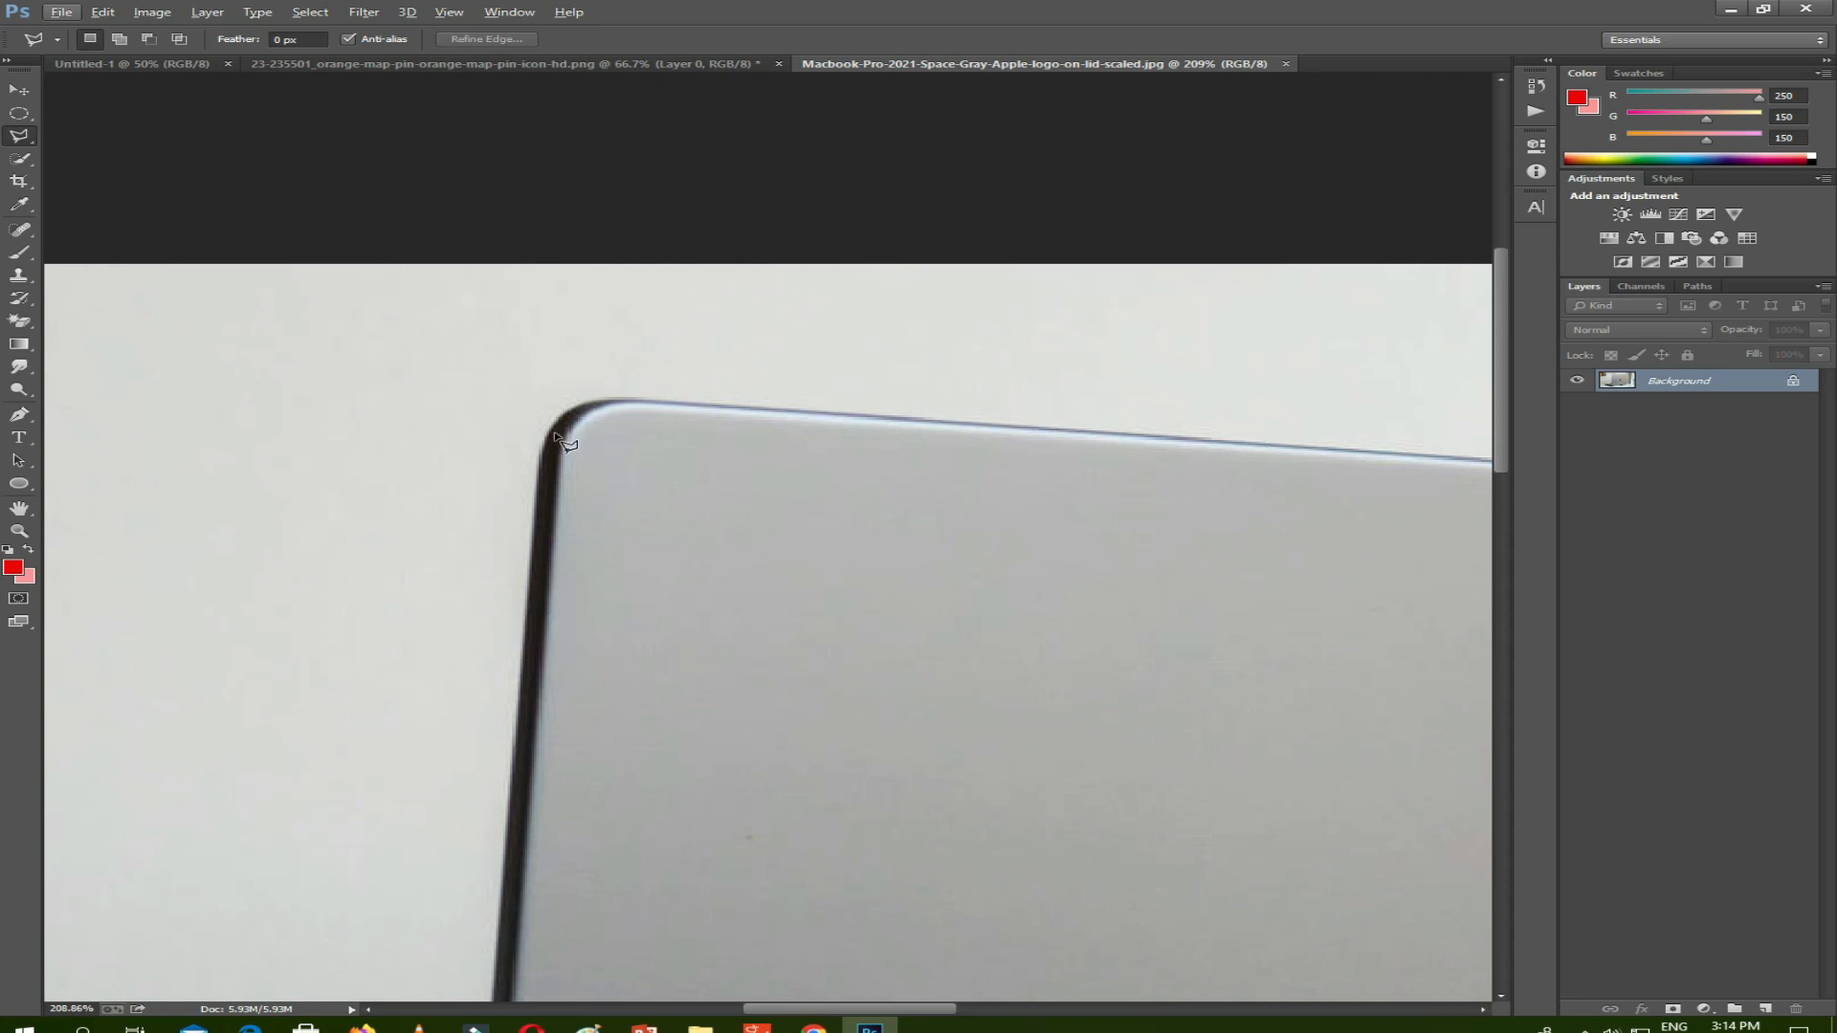
pyautogui.scroll(3, 557, 435)
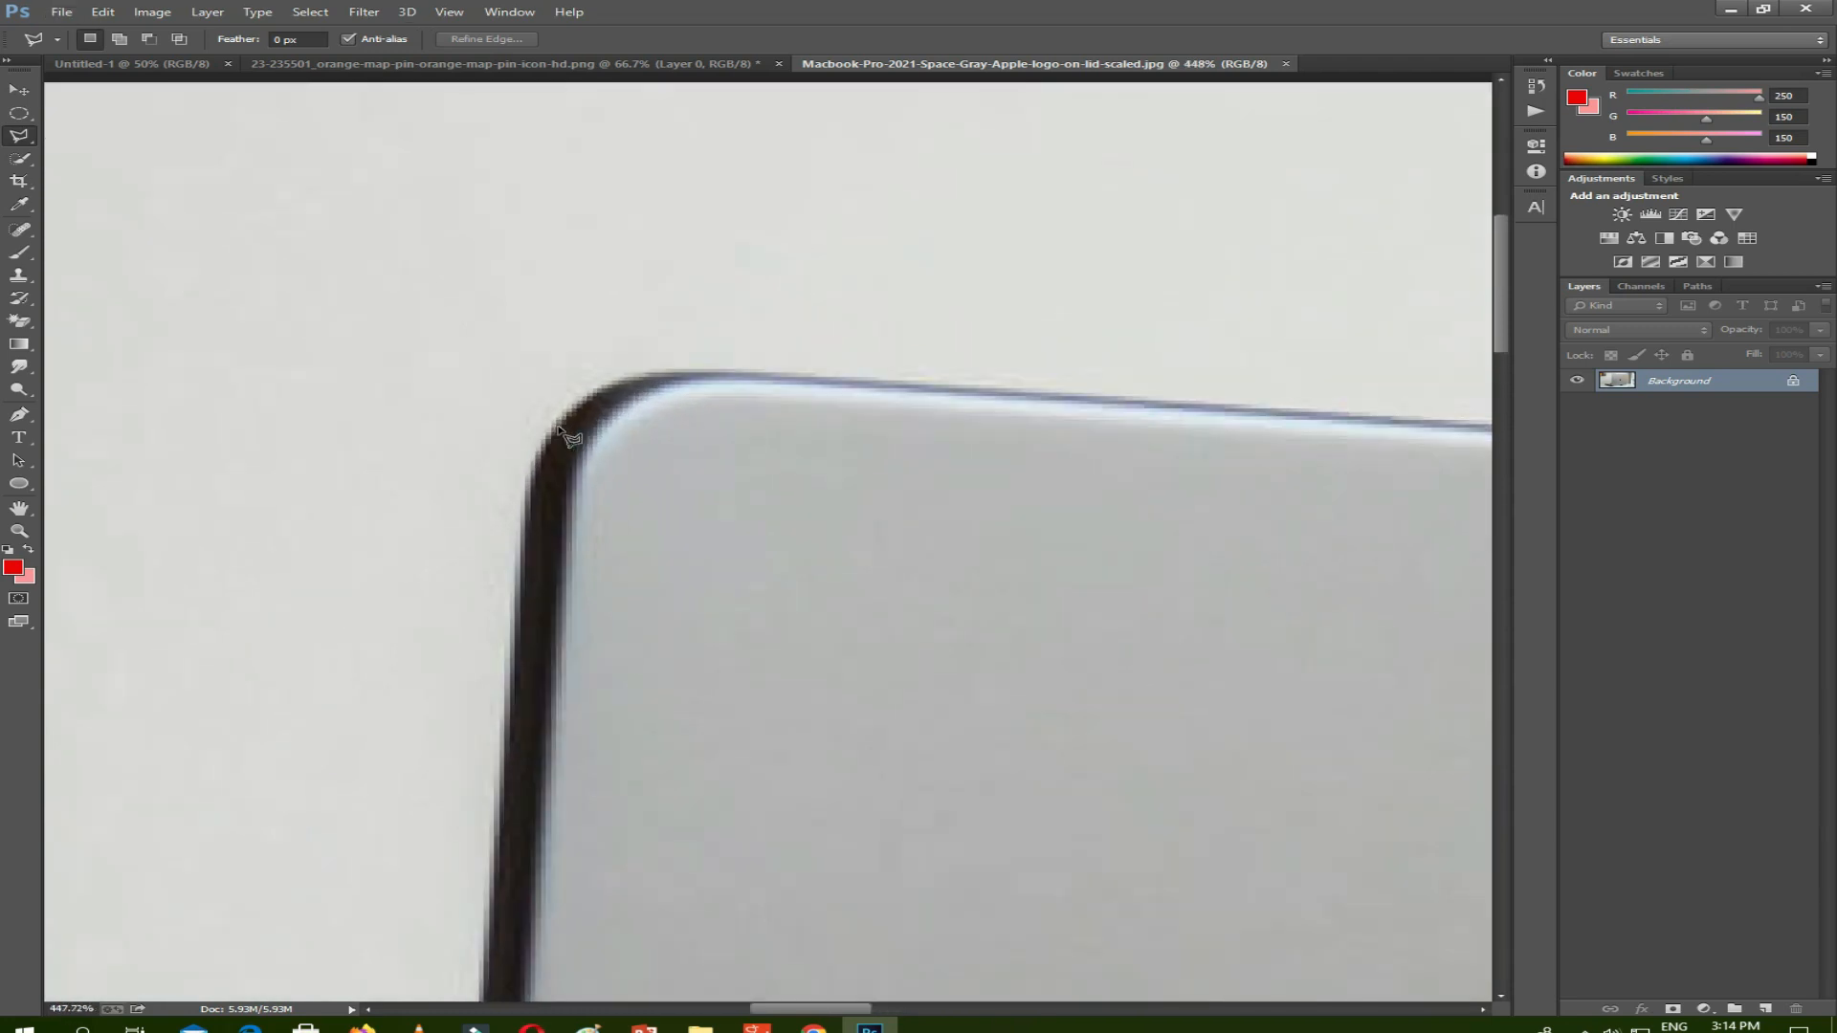
pyautogui.scroll(2, 663, 399)
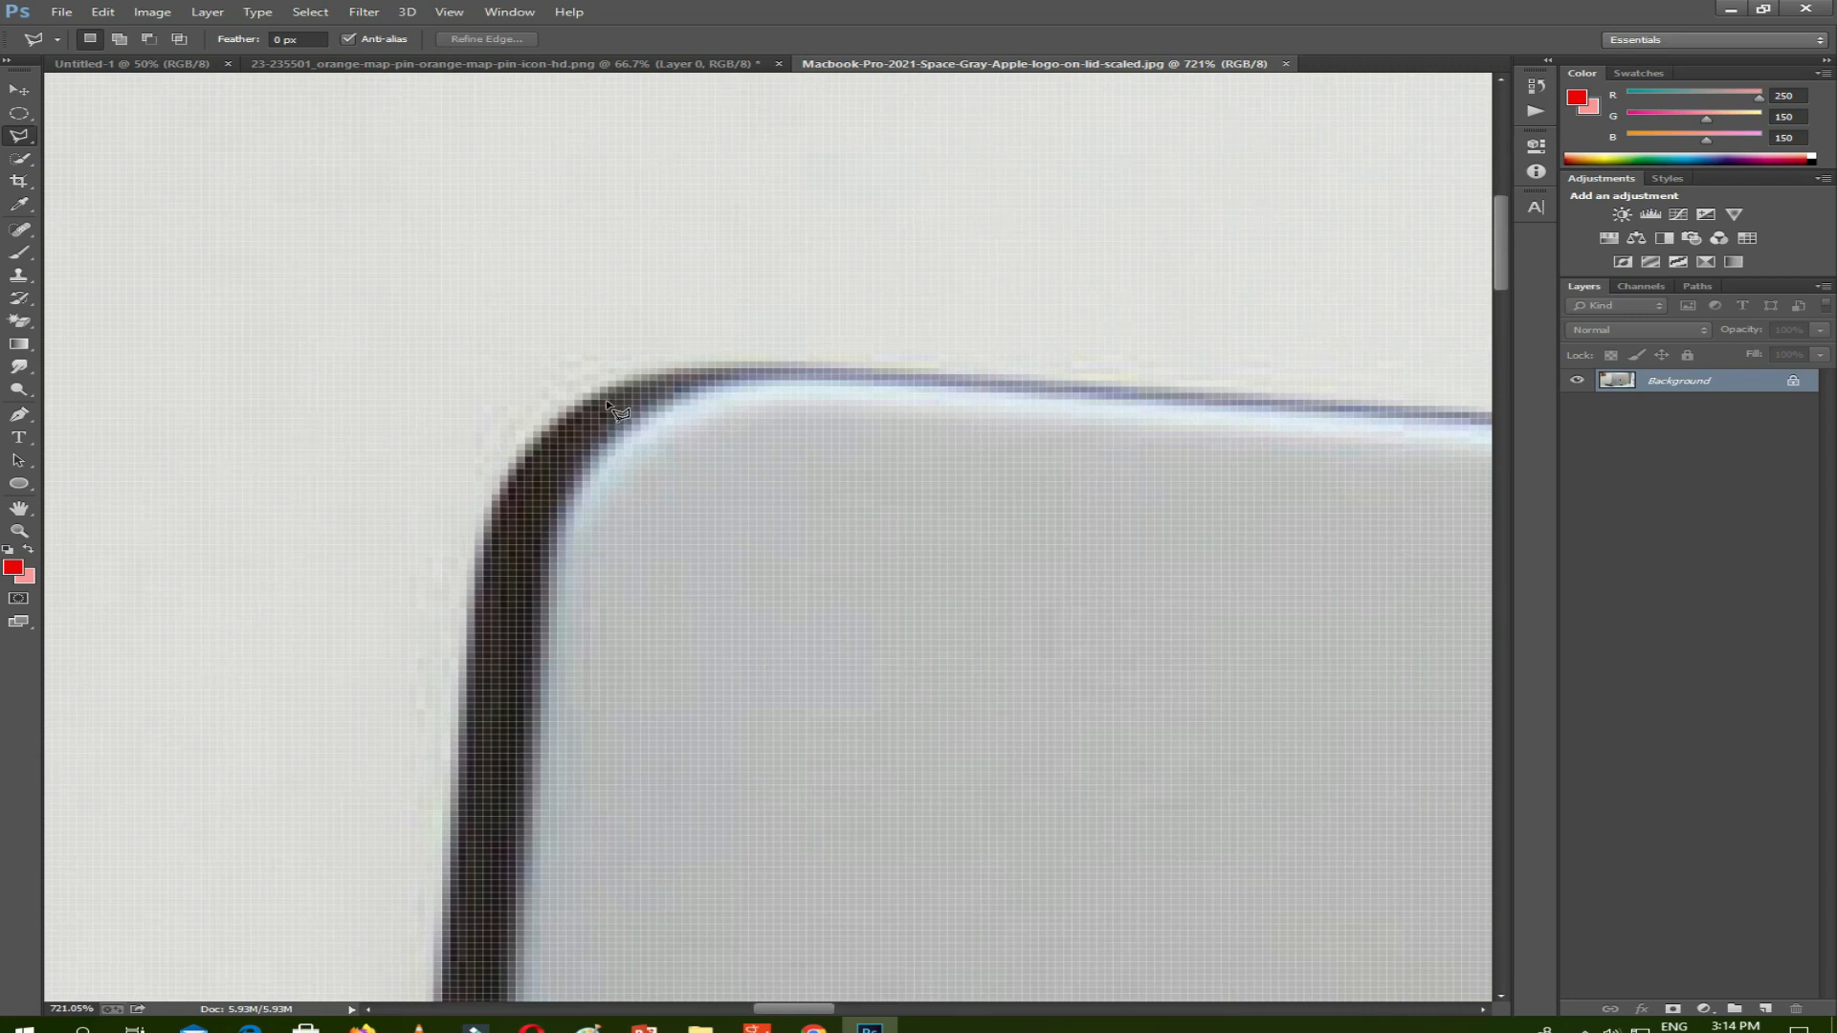
pyautogui.scroll(1, 605, 402)
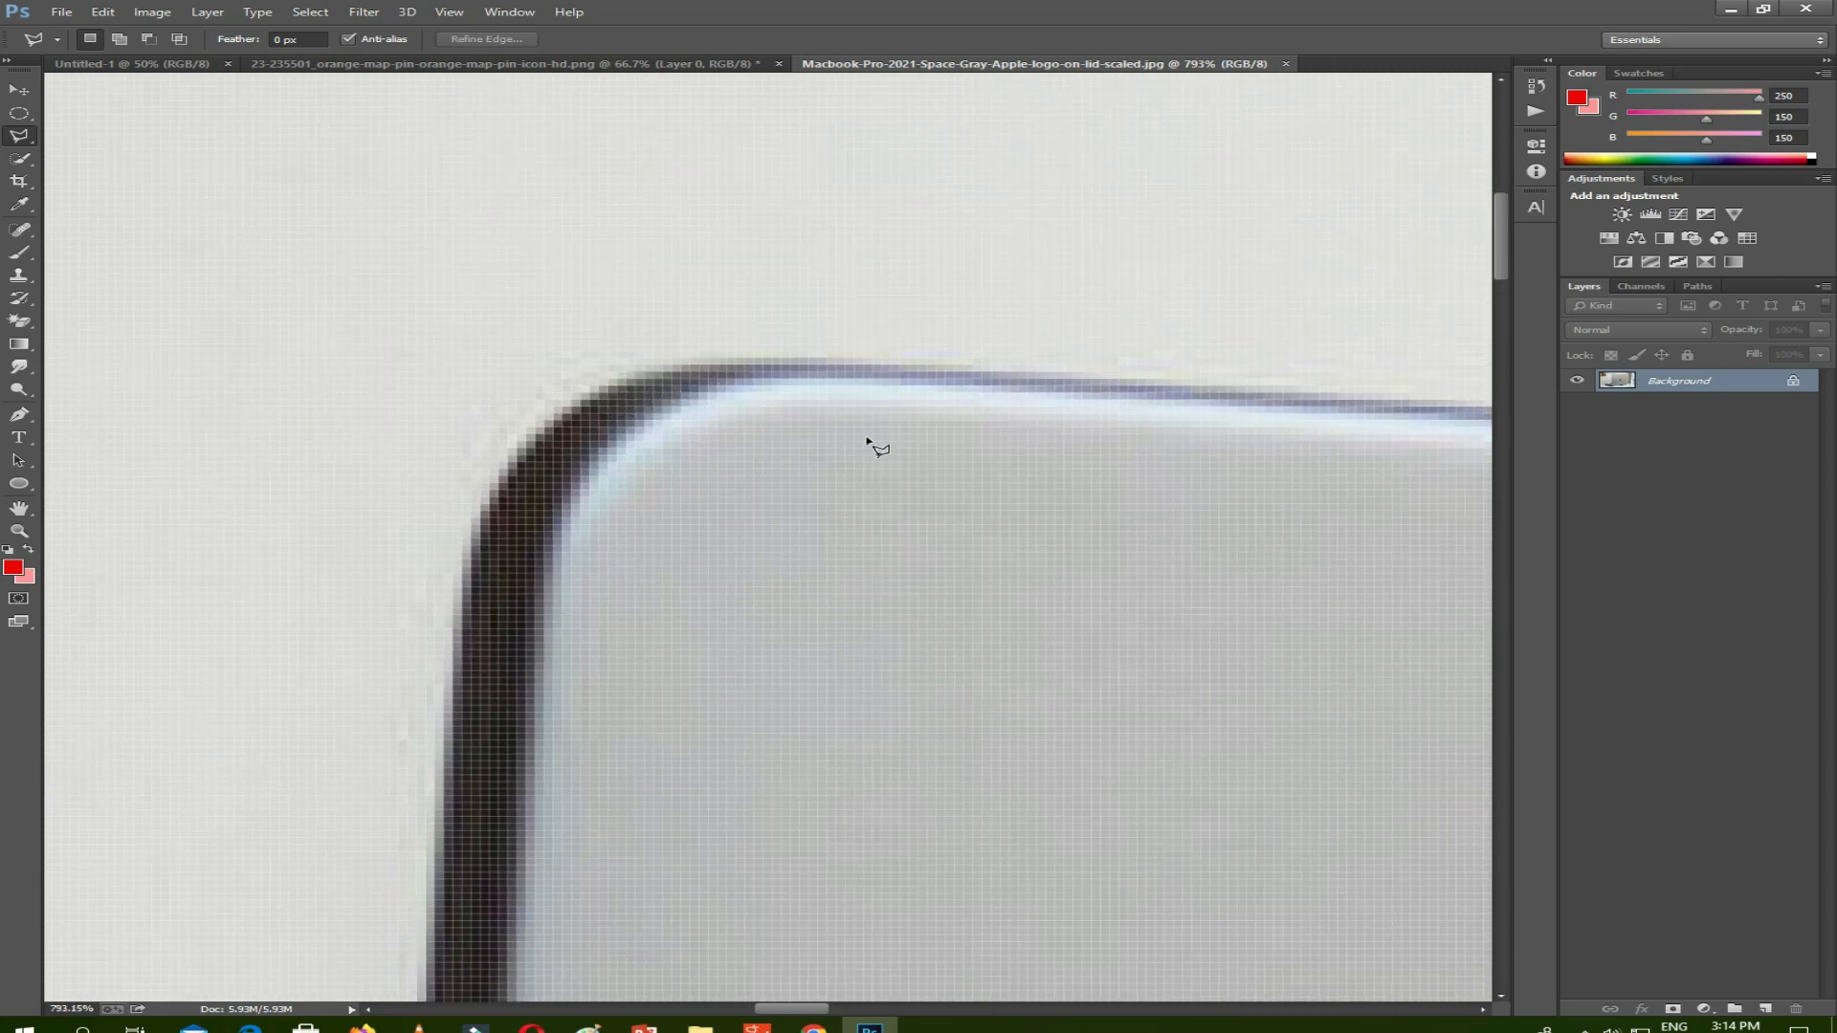
pyautogui.click(787, 364)
pyautogui.click(669, 367)
pyautogui.click(639, 374)
pyautogui.click(586, 399)
pyautogui.click(535, 444)
pyautogui.click(511, 470)
pyautogui.click(490, 535)
pyautogui.click(455, 659)
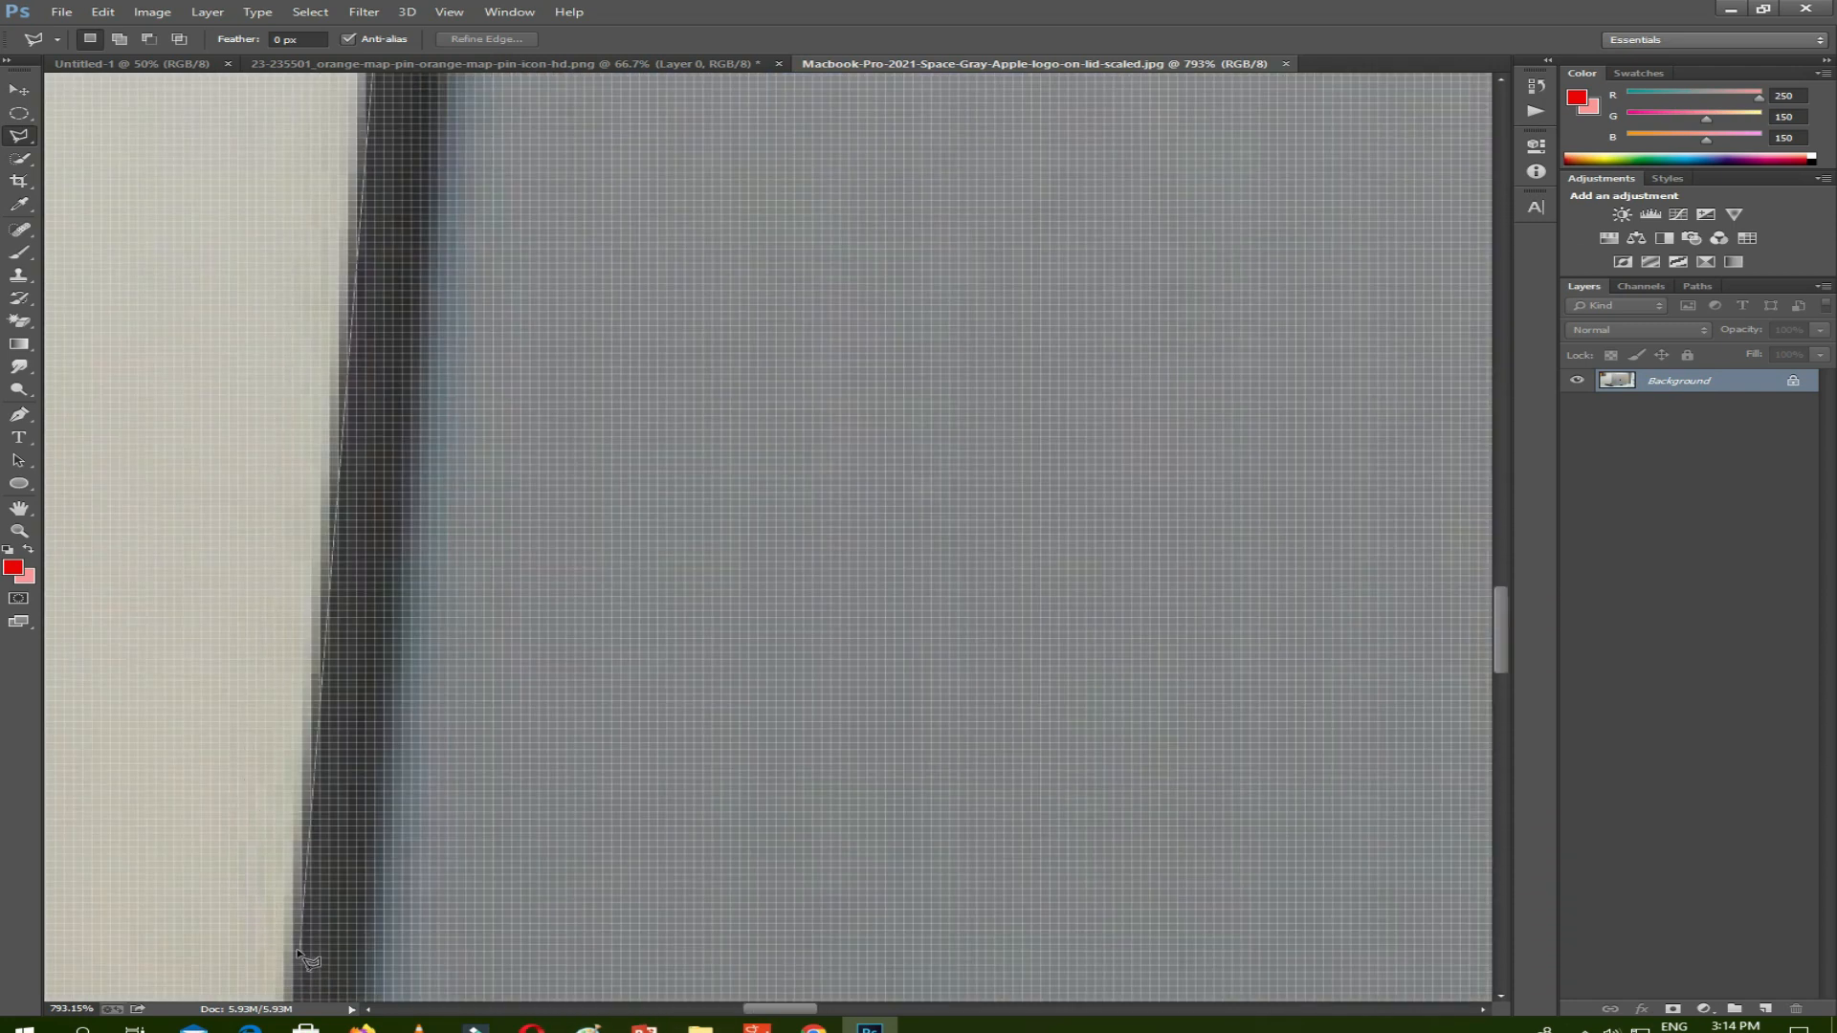
pyautogui.click(295, 949)
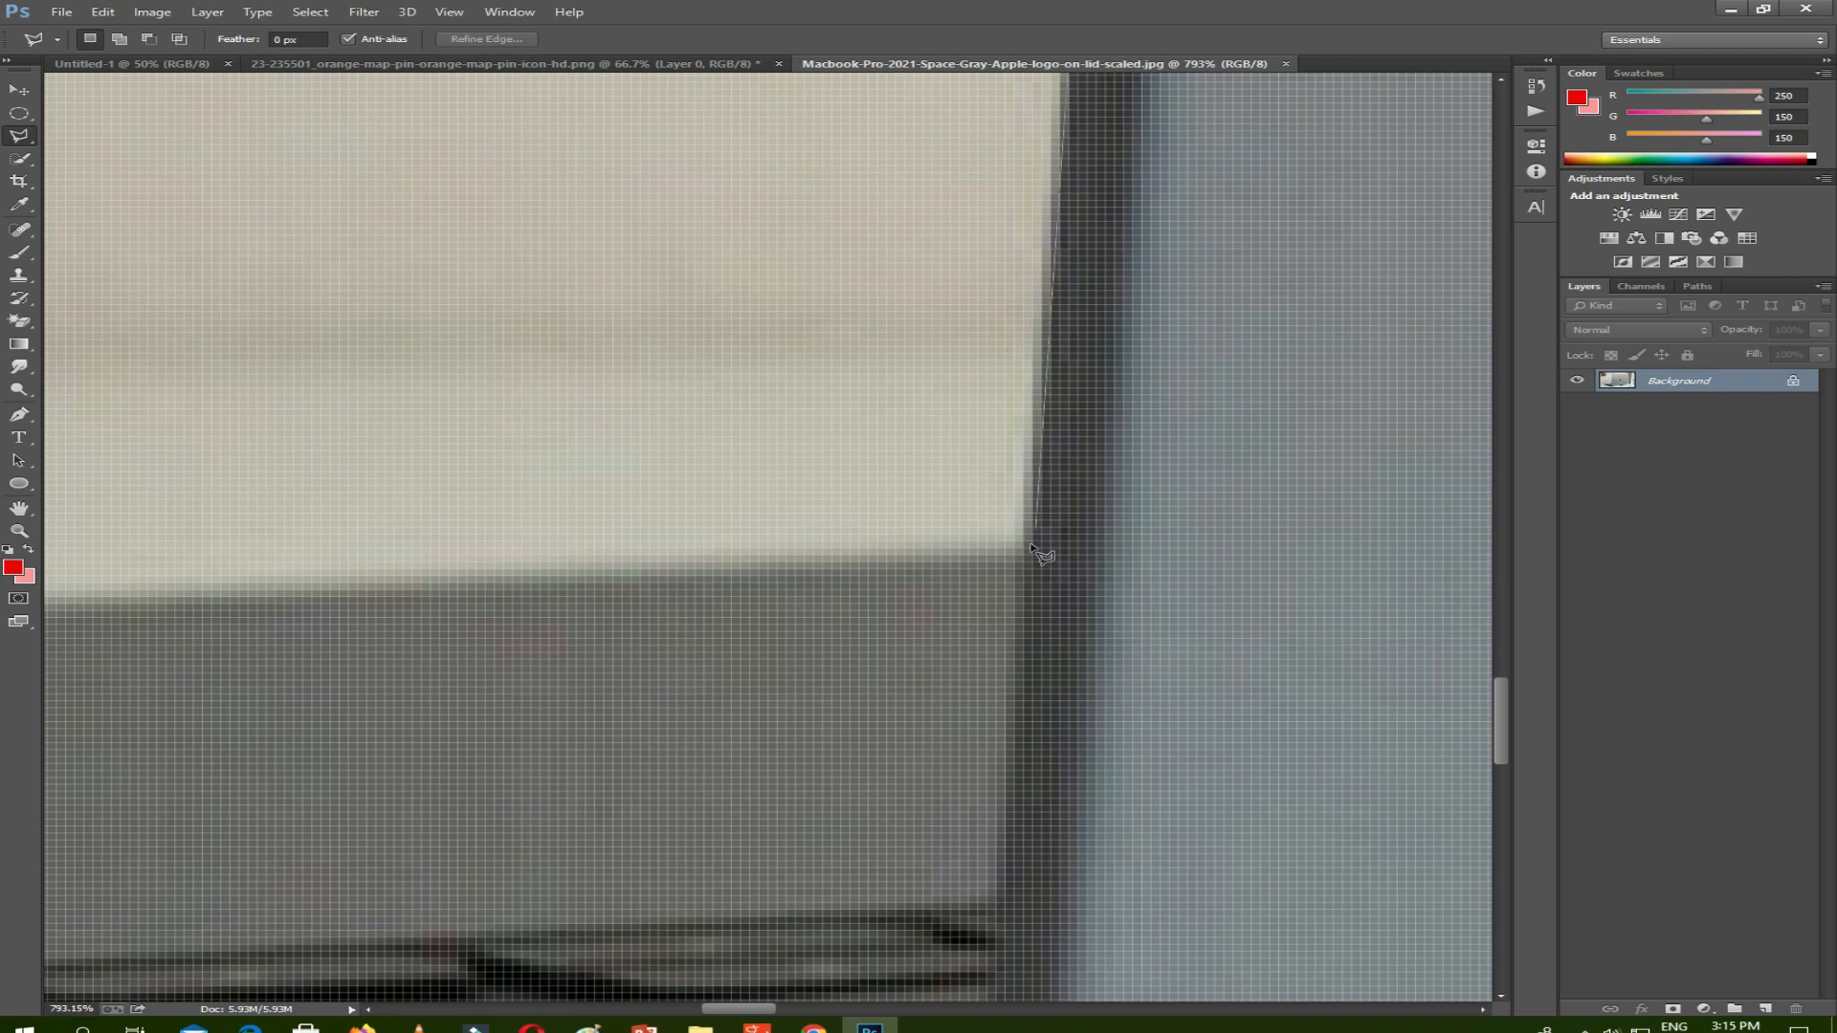
# Continue the lasso outline along the back edge of the keyboard base and around its far-left corner.
pyautogui.click(1023, 560)
pyautogui.click(342, 738)
pyautogui.click(313, 747)
pyautogui.click(309, 787)
pyautogui.click(313, 900)
pyautogui.click(335, 926)
pyautogui.click(370, 960)
pyautogui.click(416, 740)
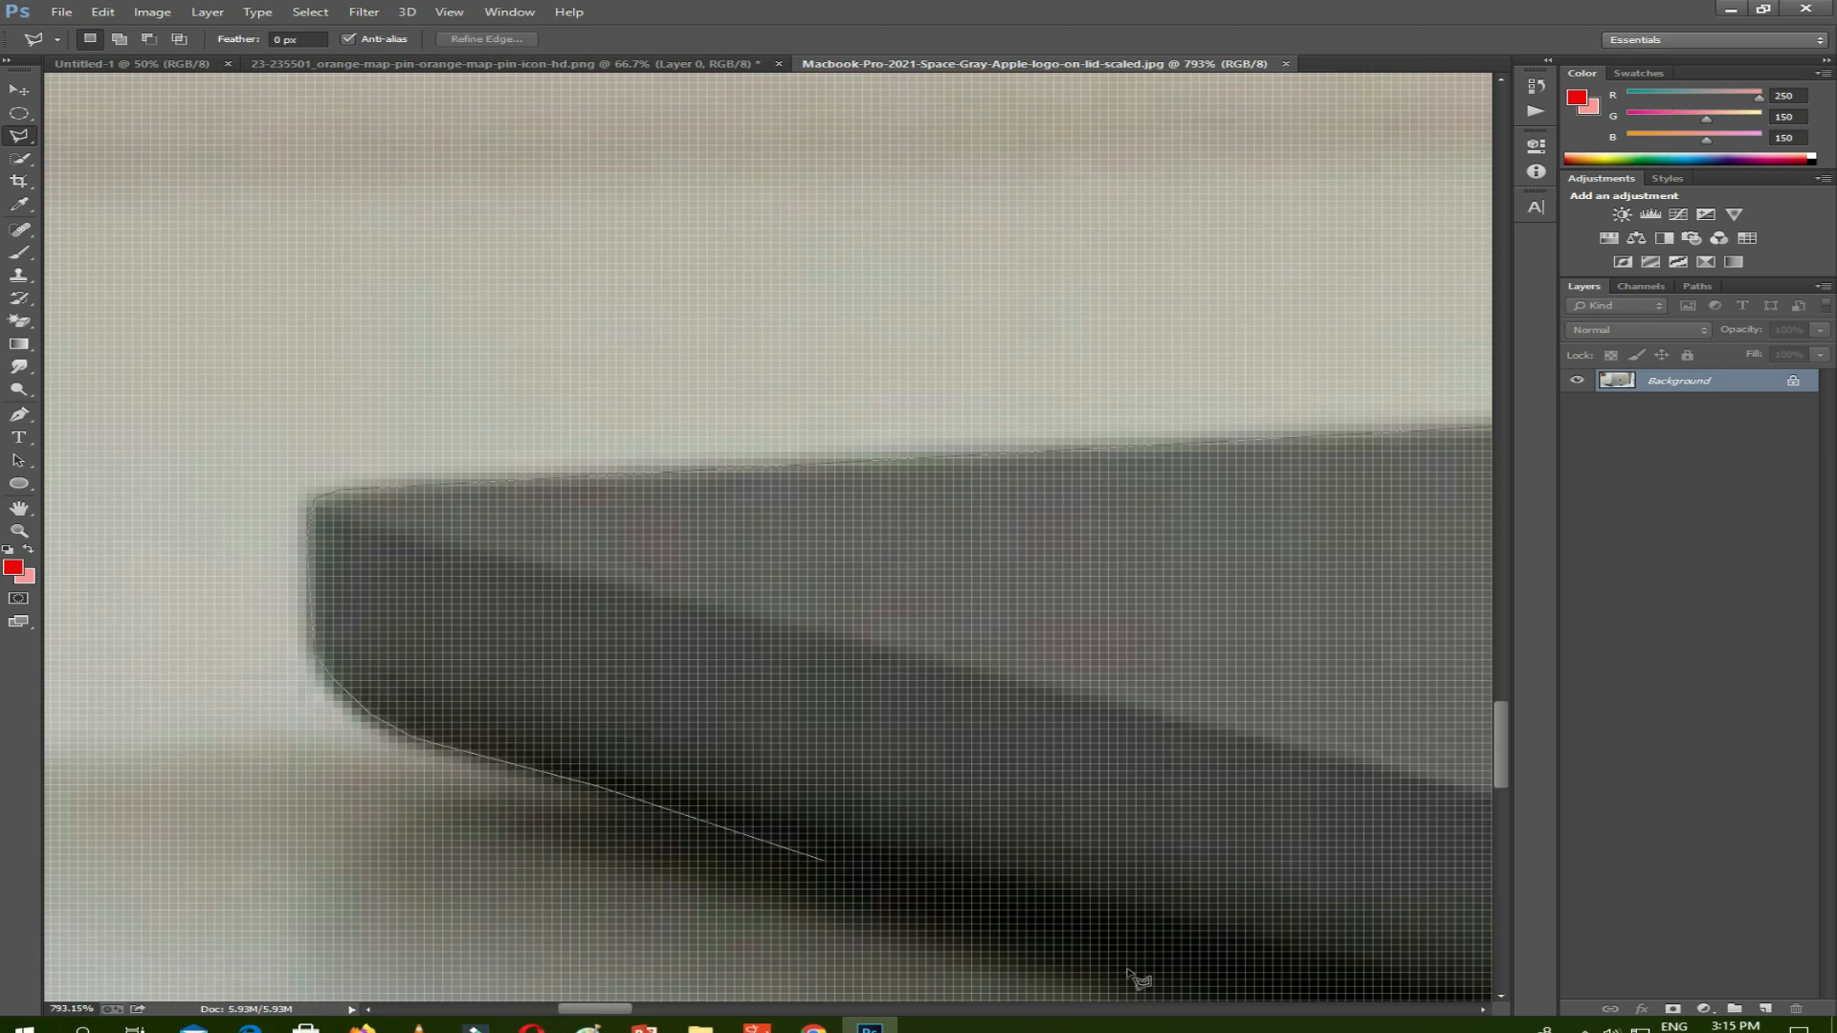
# Trace the lasso outline along the base's lower front edge and the bottom edge of the lid.
pyautogui.click(1014, 746)
pyautogui.click(774, 769)
pyautogui.click(918, 793)
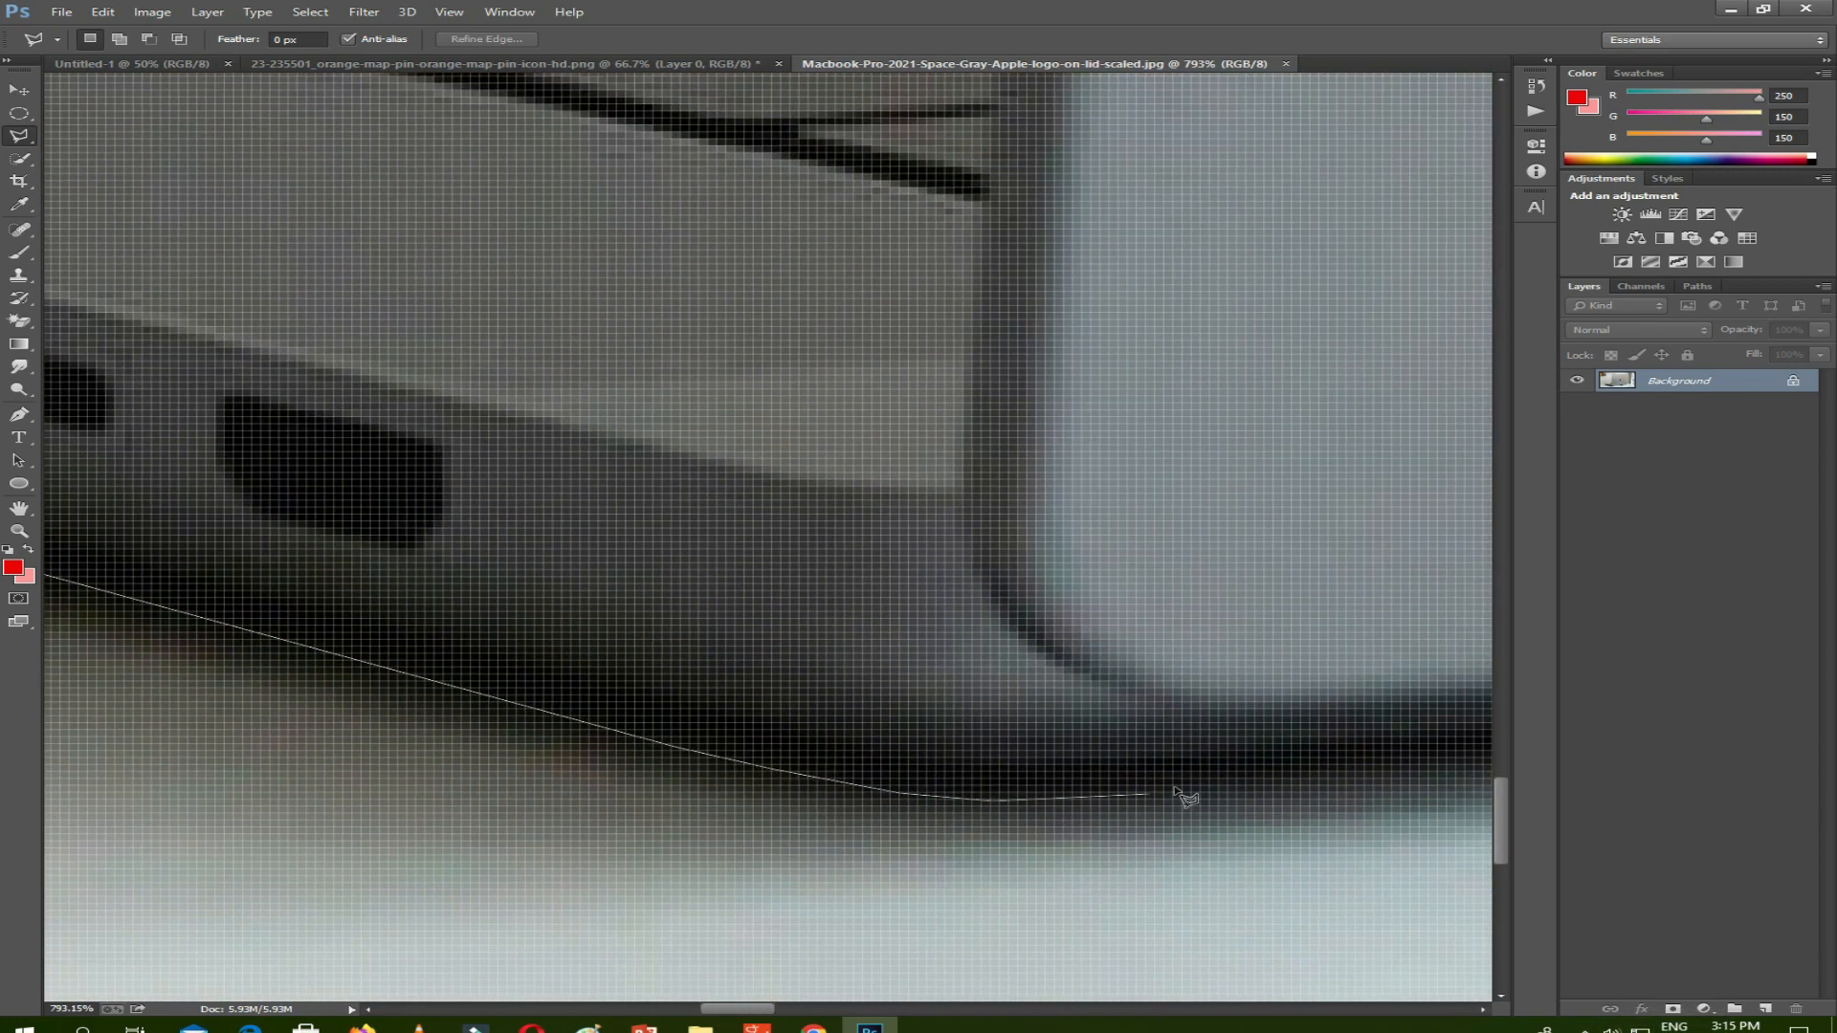
pyautogui.click(1179, 788)
pyautogui.click(1187, 755)
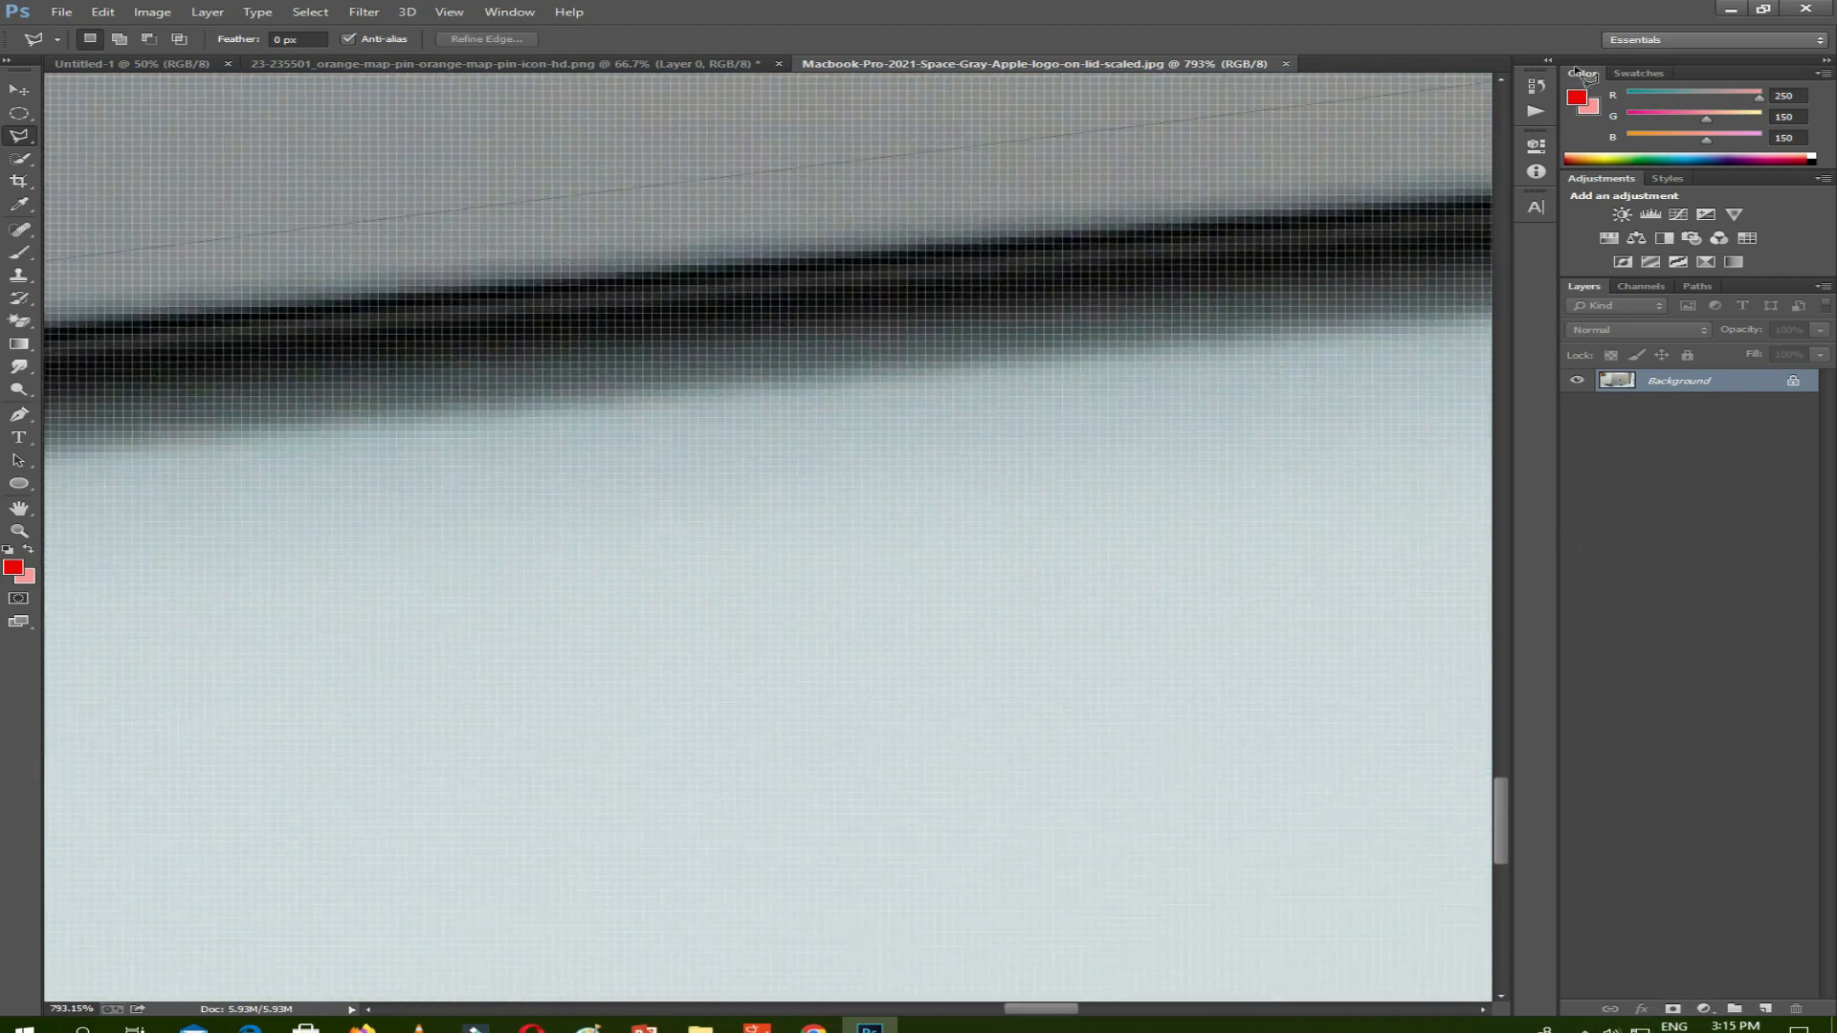
pyautogui.click(1004, 247)
pyautogui.click(1114, 206)
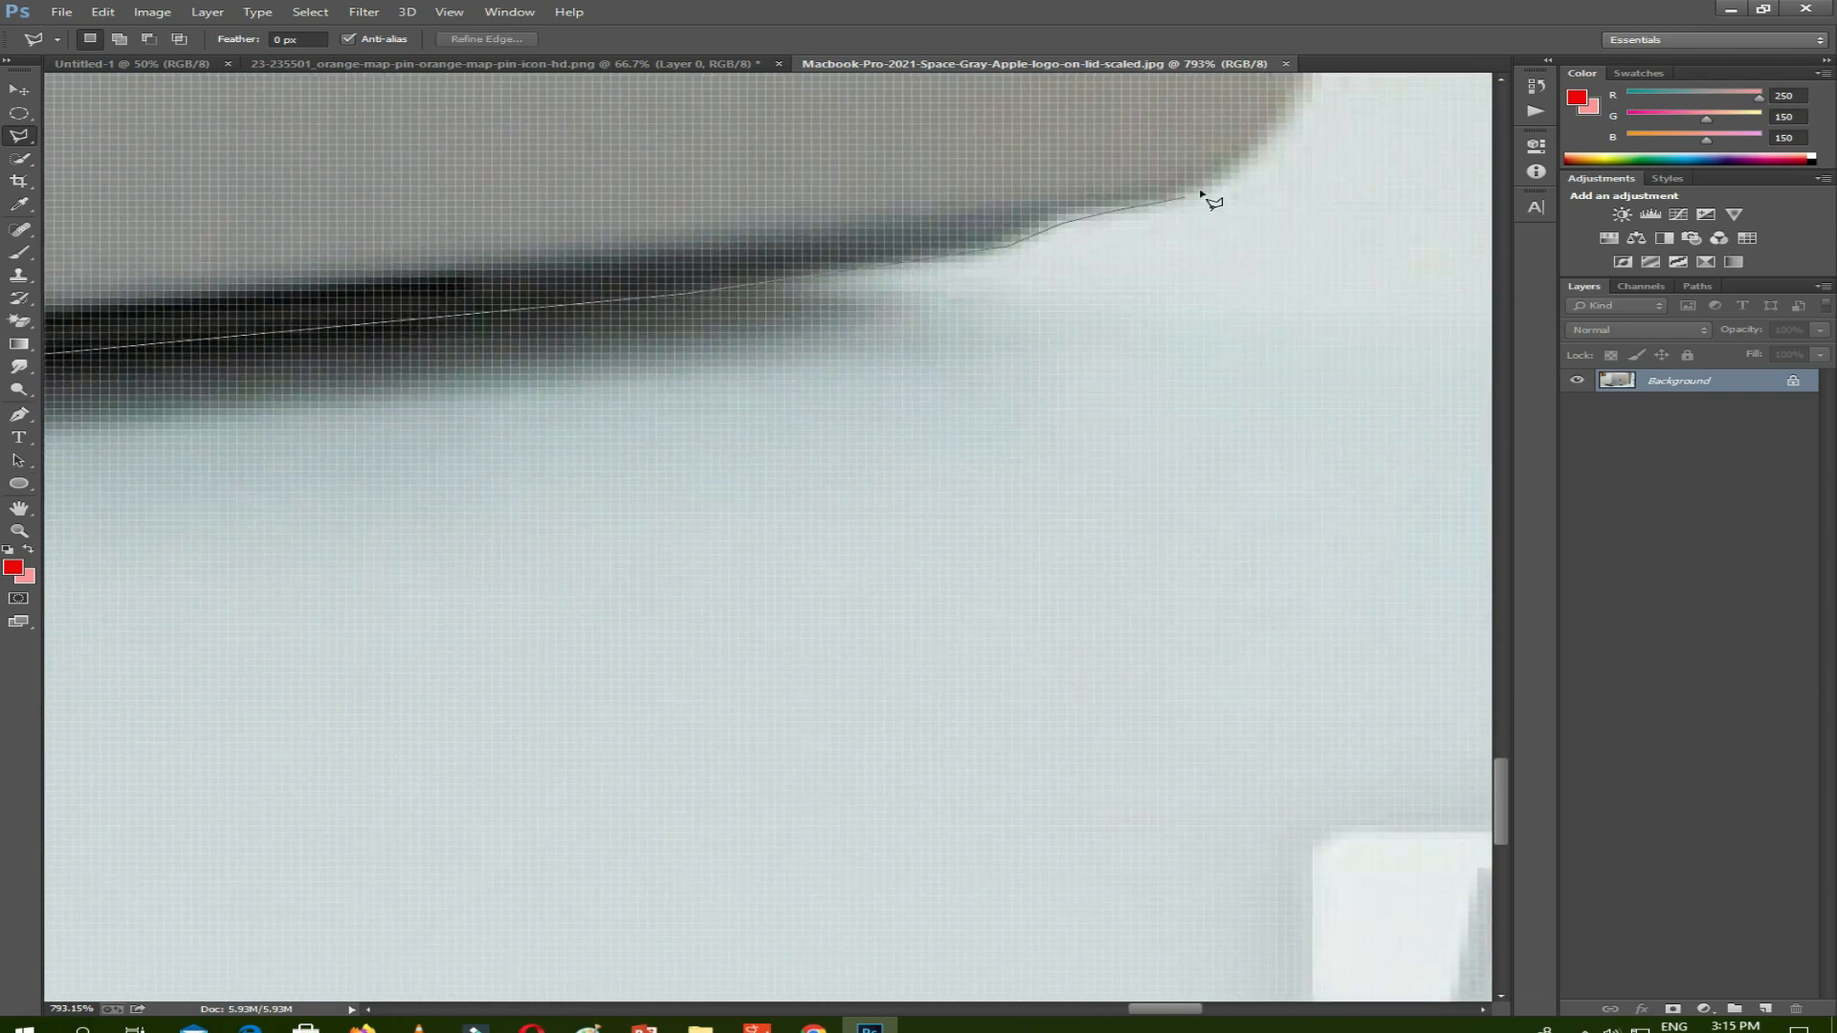
# Trace the lasso outline around the lid's lower-right corner and up its right edge.
pyautogui.click(1195, 188)
pyautogui.click(961, 450)
pyautogui.click(992, 413)
pyautogui.click(1023, 335)
pyautogui.click(1107, 371)
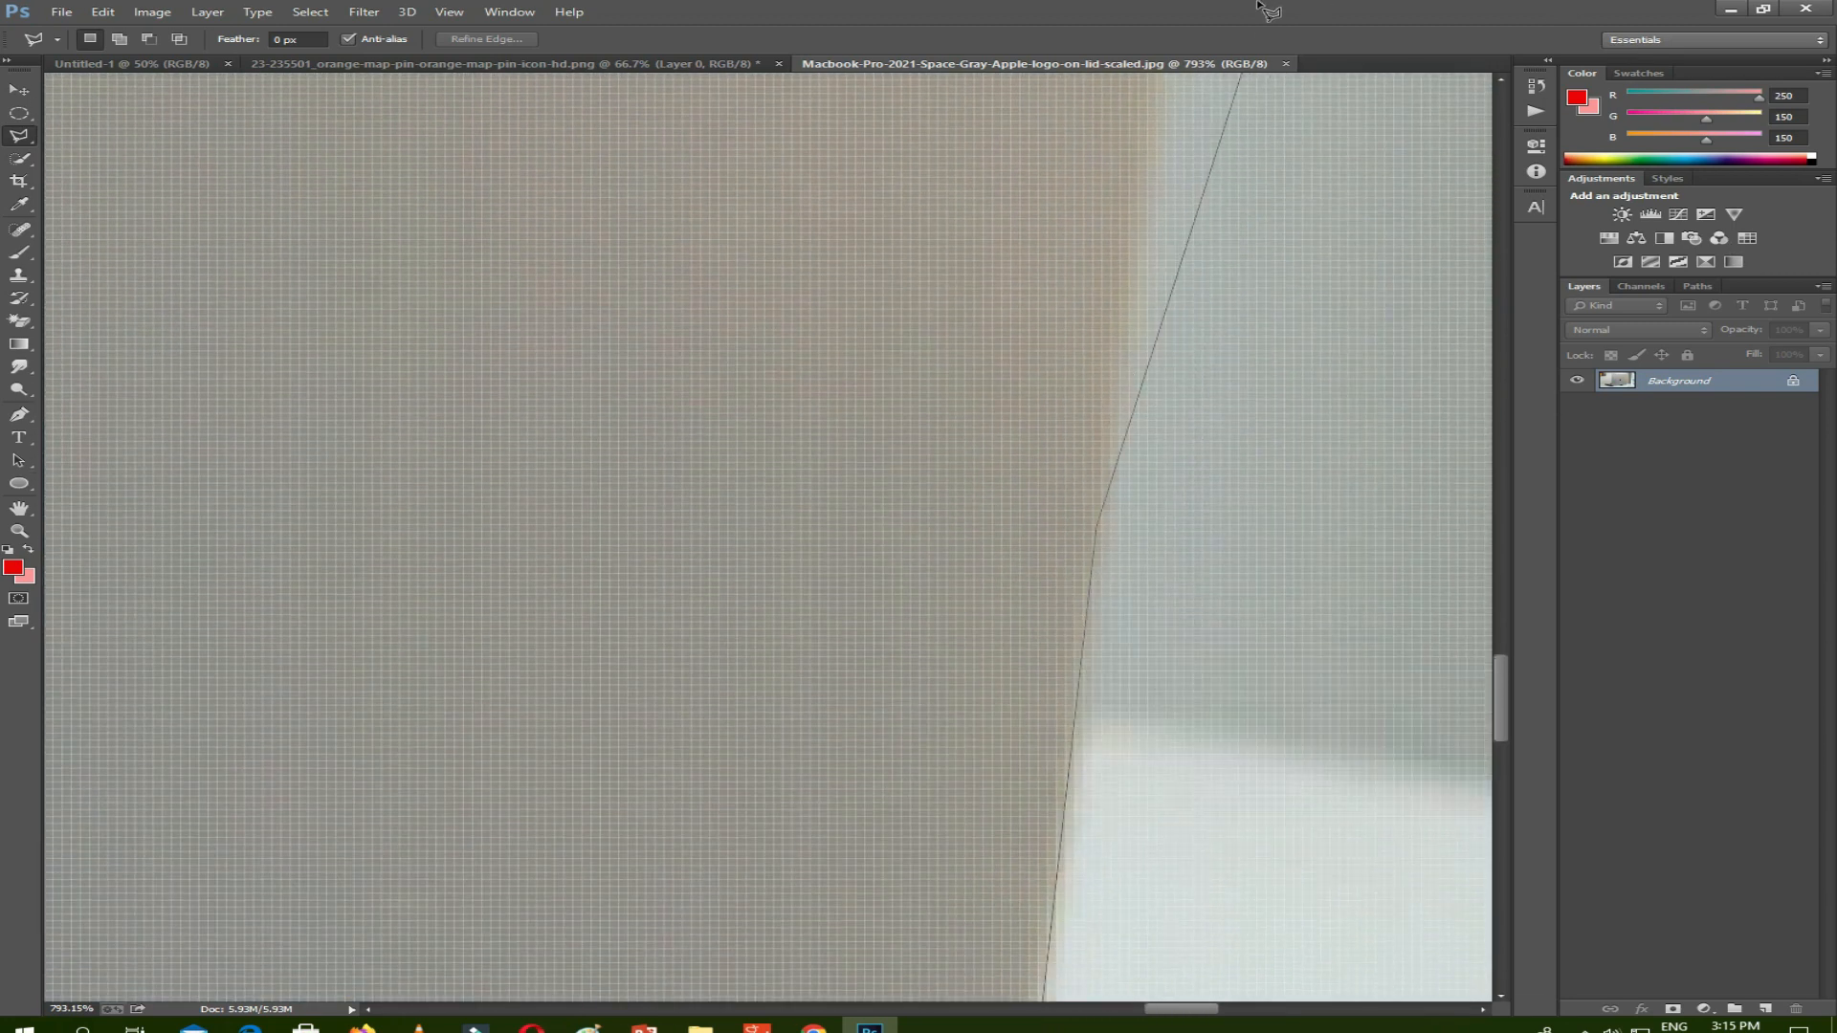
pyautogui.click(1276, 239)
pyautogui.click(1132, 585)
# Trace the lid's upper-right corner and top edge, and close the outline into a selection of the whole laptop.
pyautogui.click(1145, 462)
pyautogui.click(1145, 441)
pyautogui.click(1140, 406)
pyautogui.click(1129, 376)
pyautogui.click(1098, 351)
pyautogui.click(1052, 306)
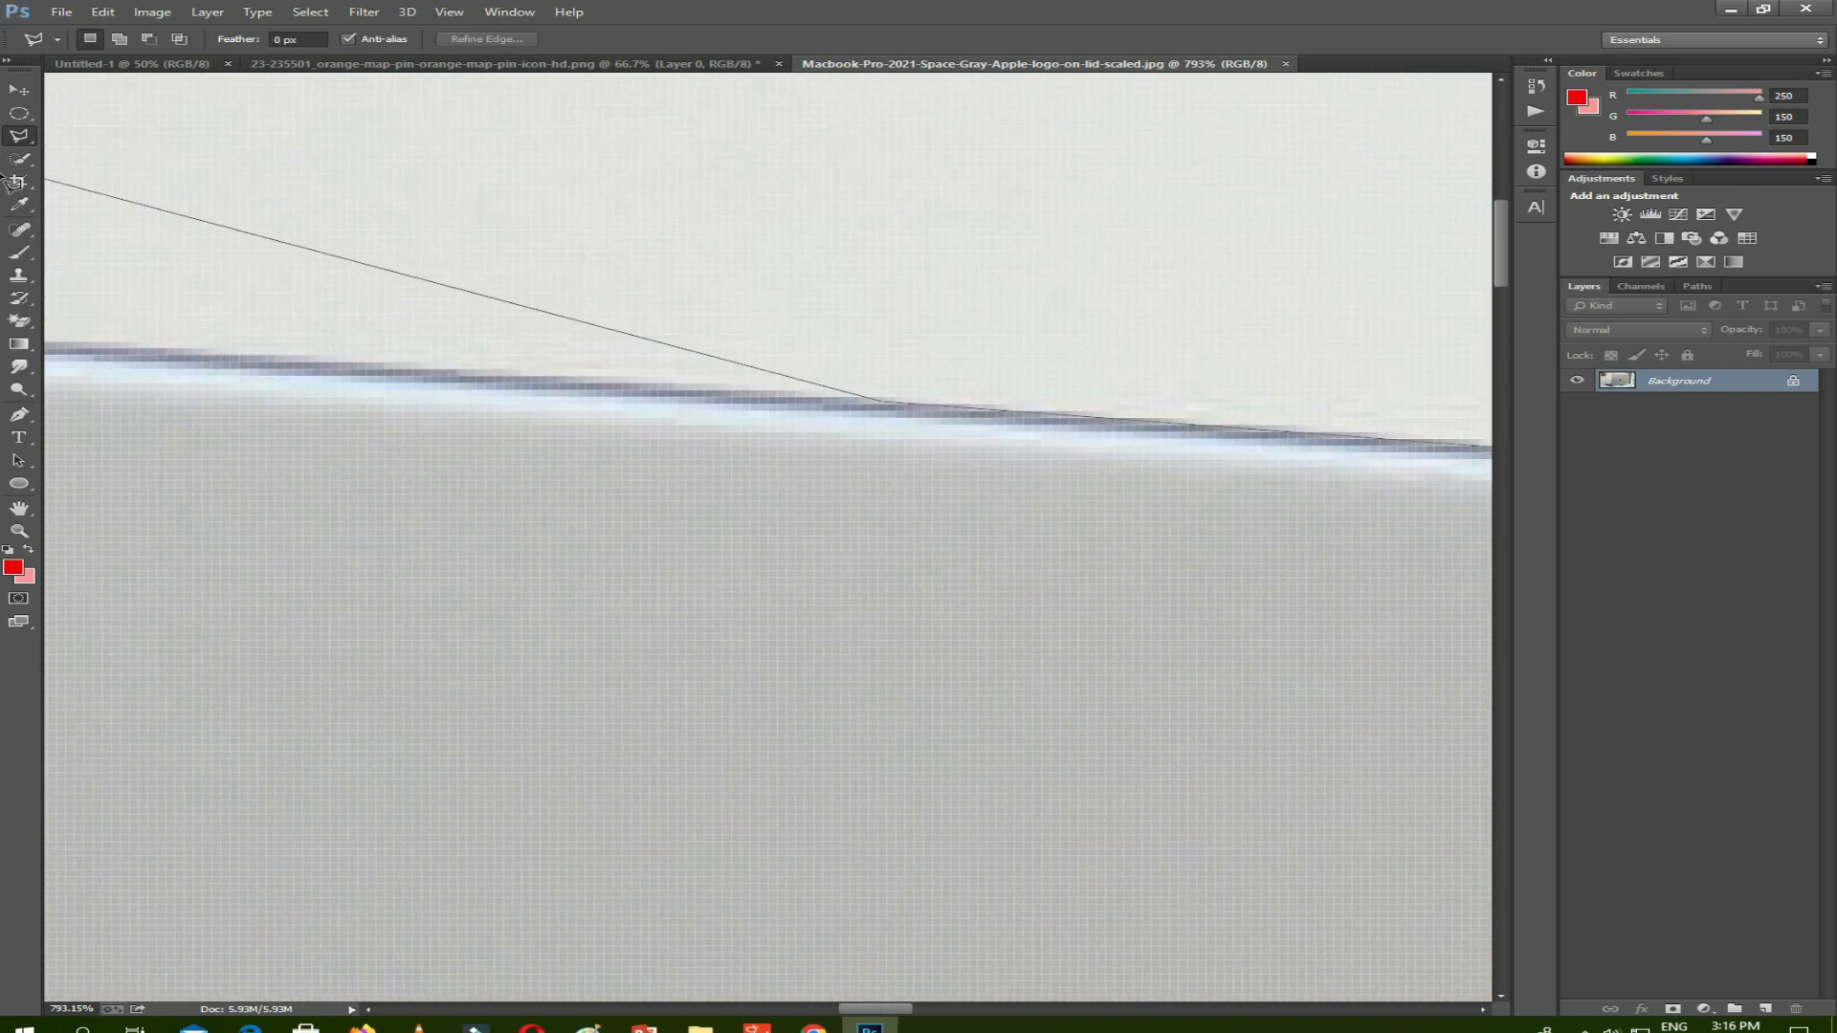
pyautogui.doubleClick(436, 292)
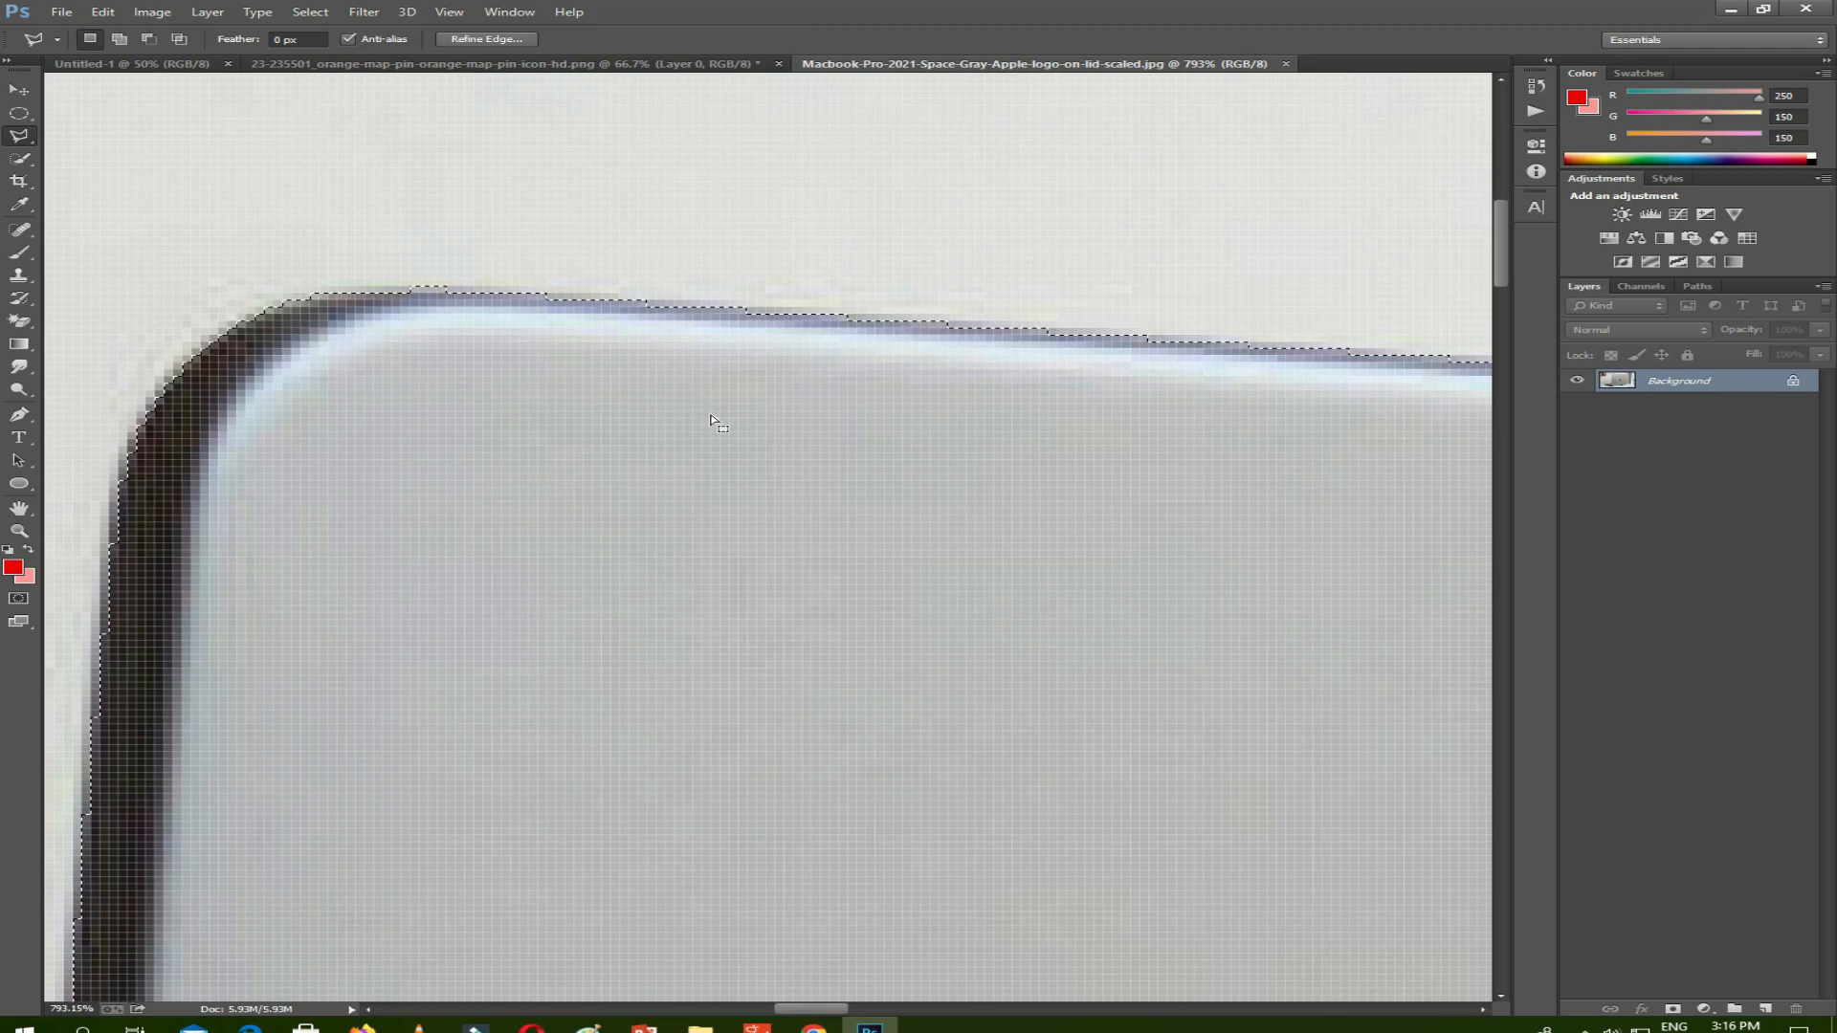
pyautogui.scroll(-6, 713, 421)
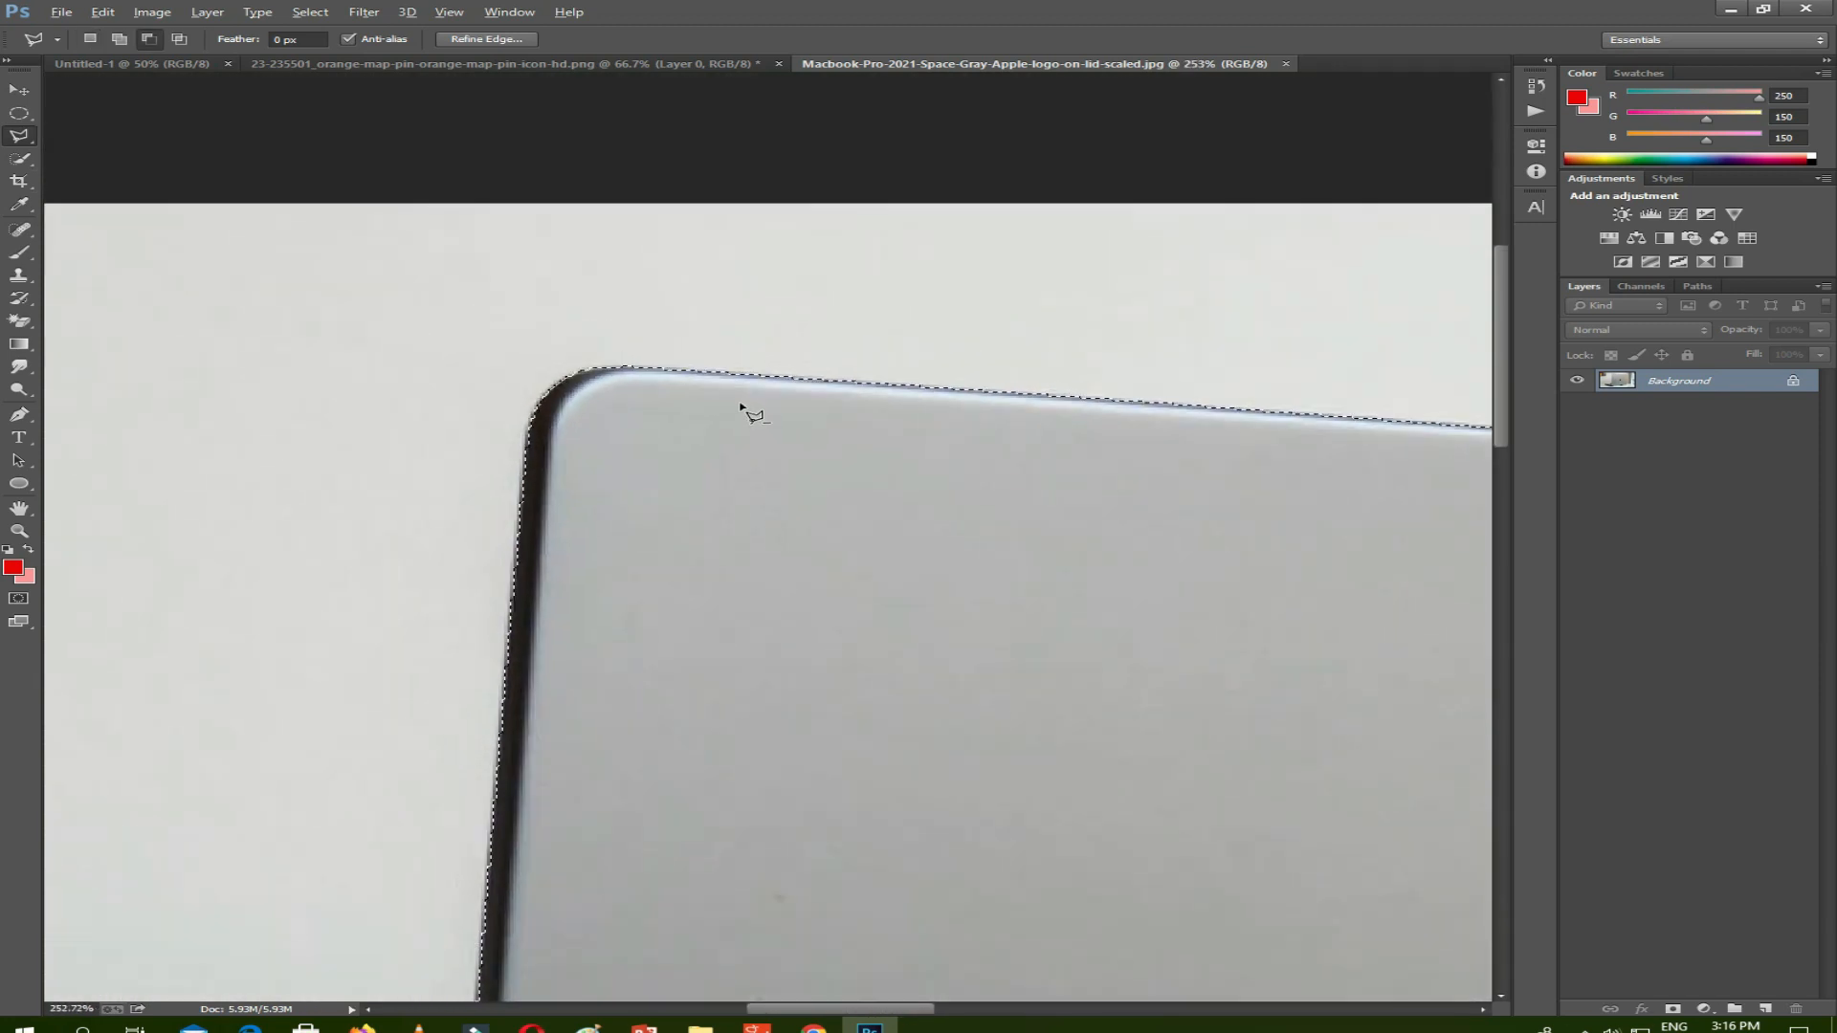
pyautogui.scroll(-6, 742, 406)
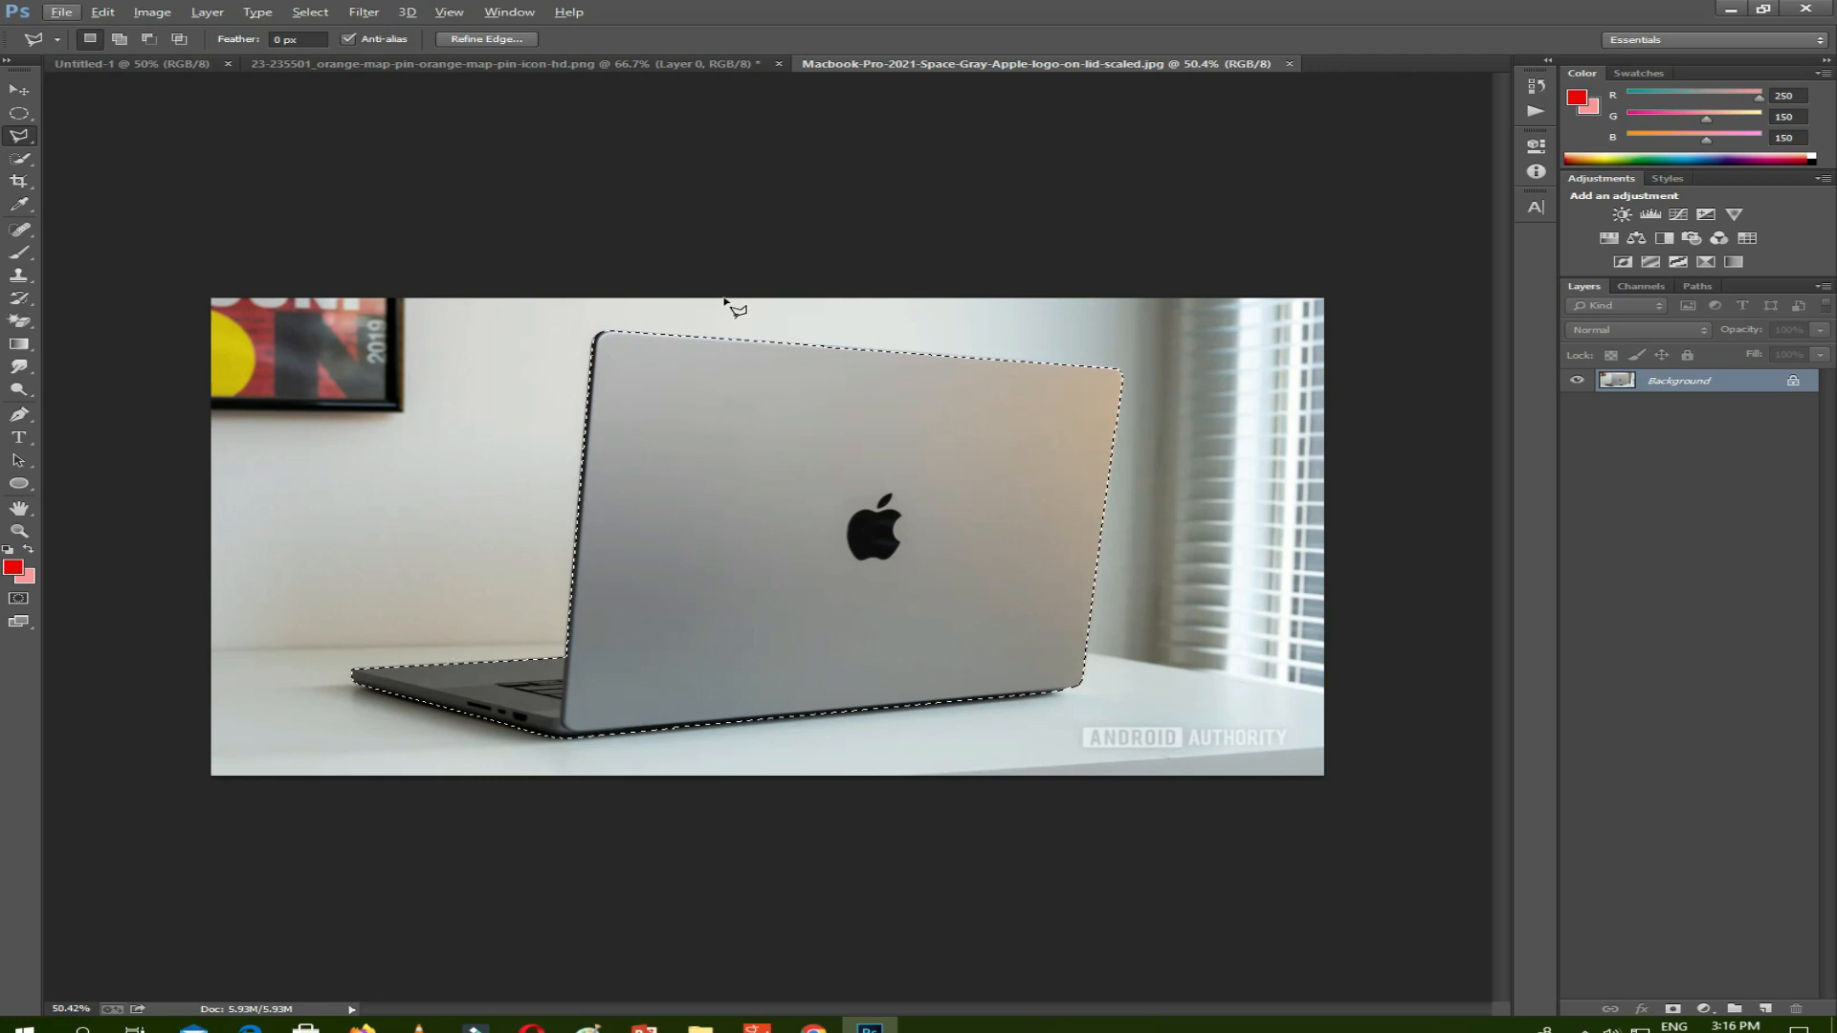
# Apply Refine Edge to the laptop selection and add a layer mask that hides the background around it.
pyautogui.click(486, 39)
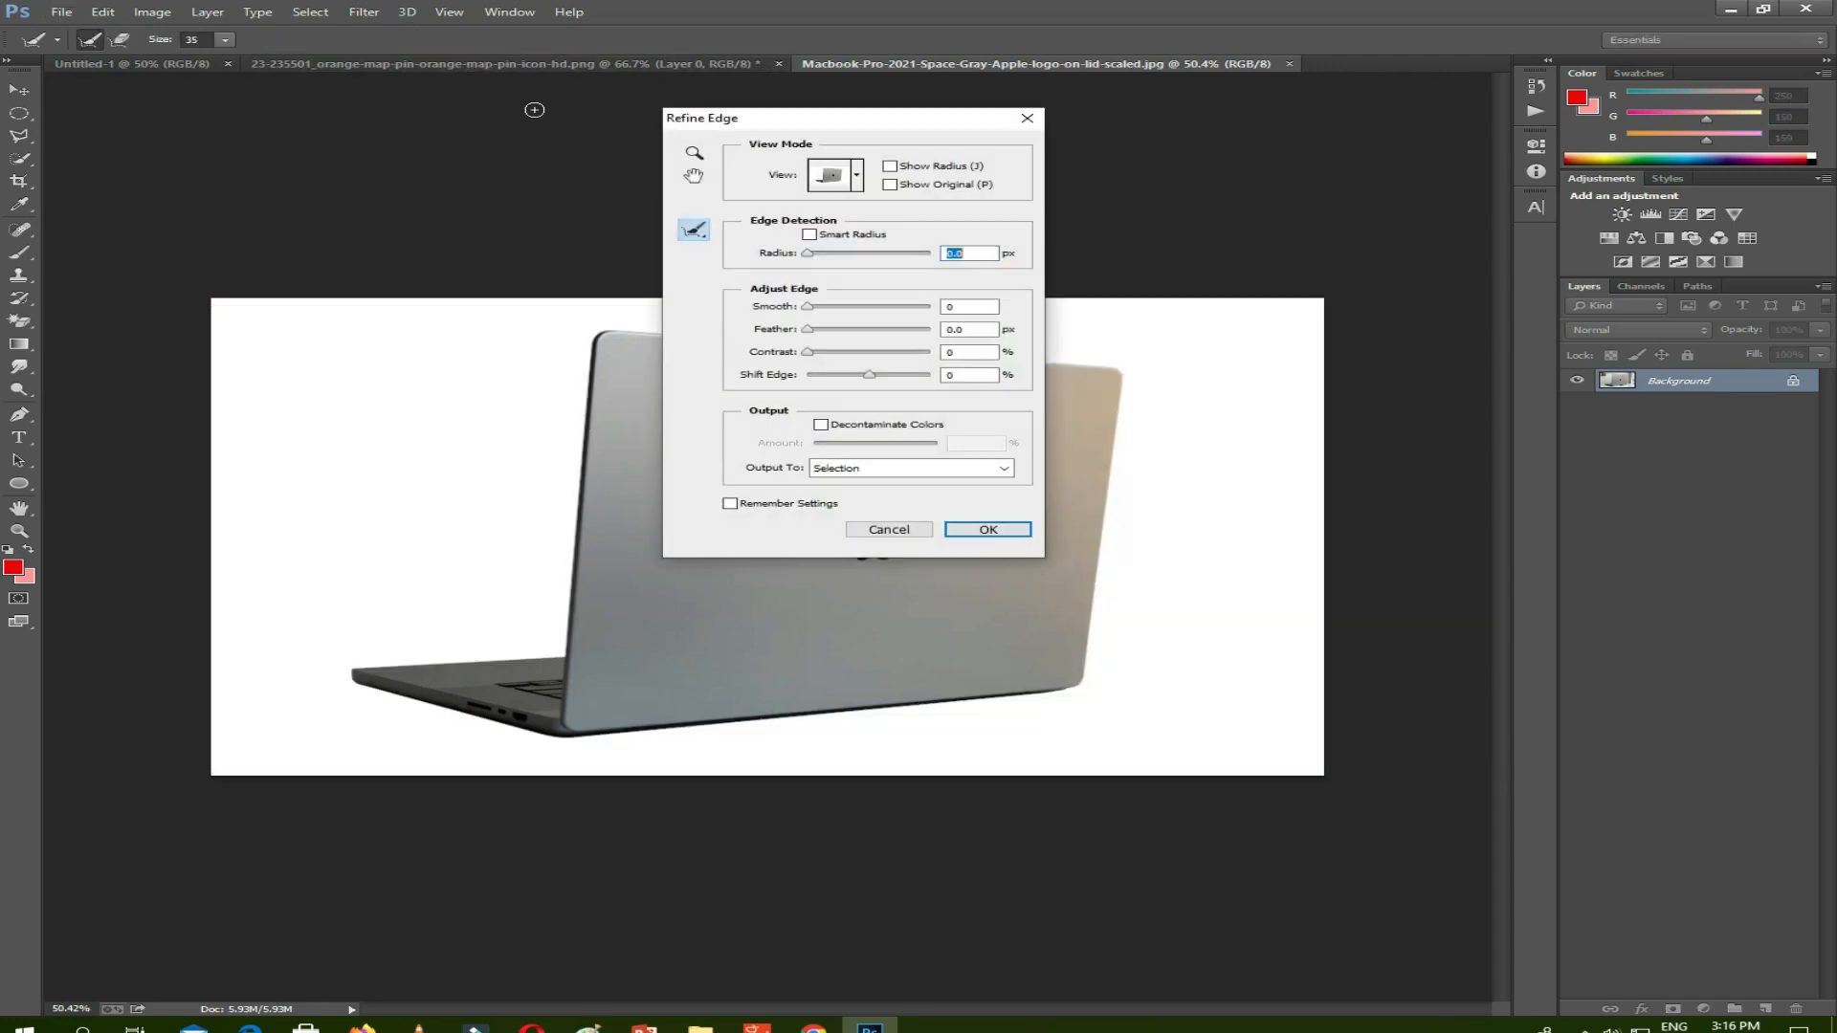
pyautogui.click(813, 304)
pyautogui.click(987, 529)
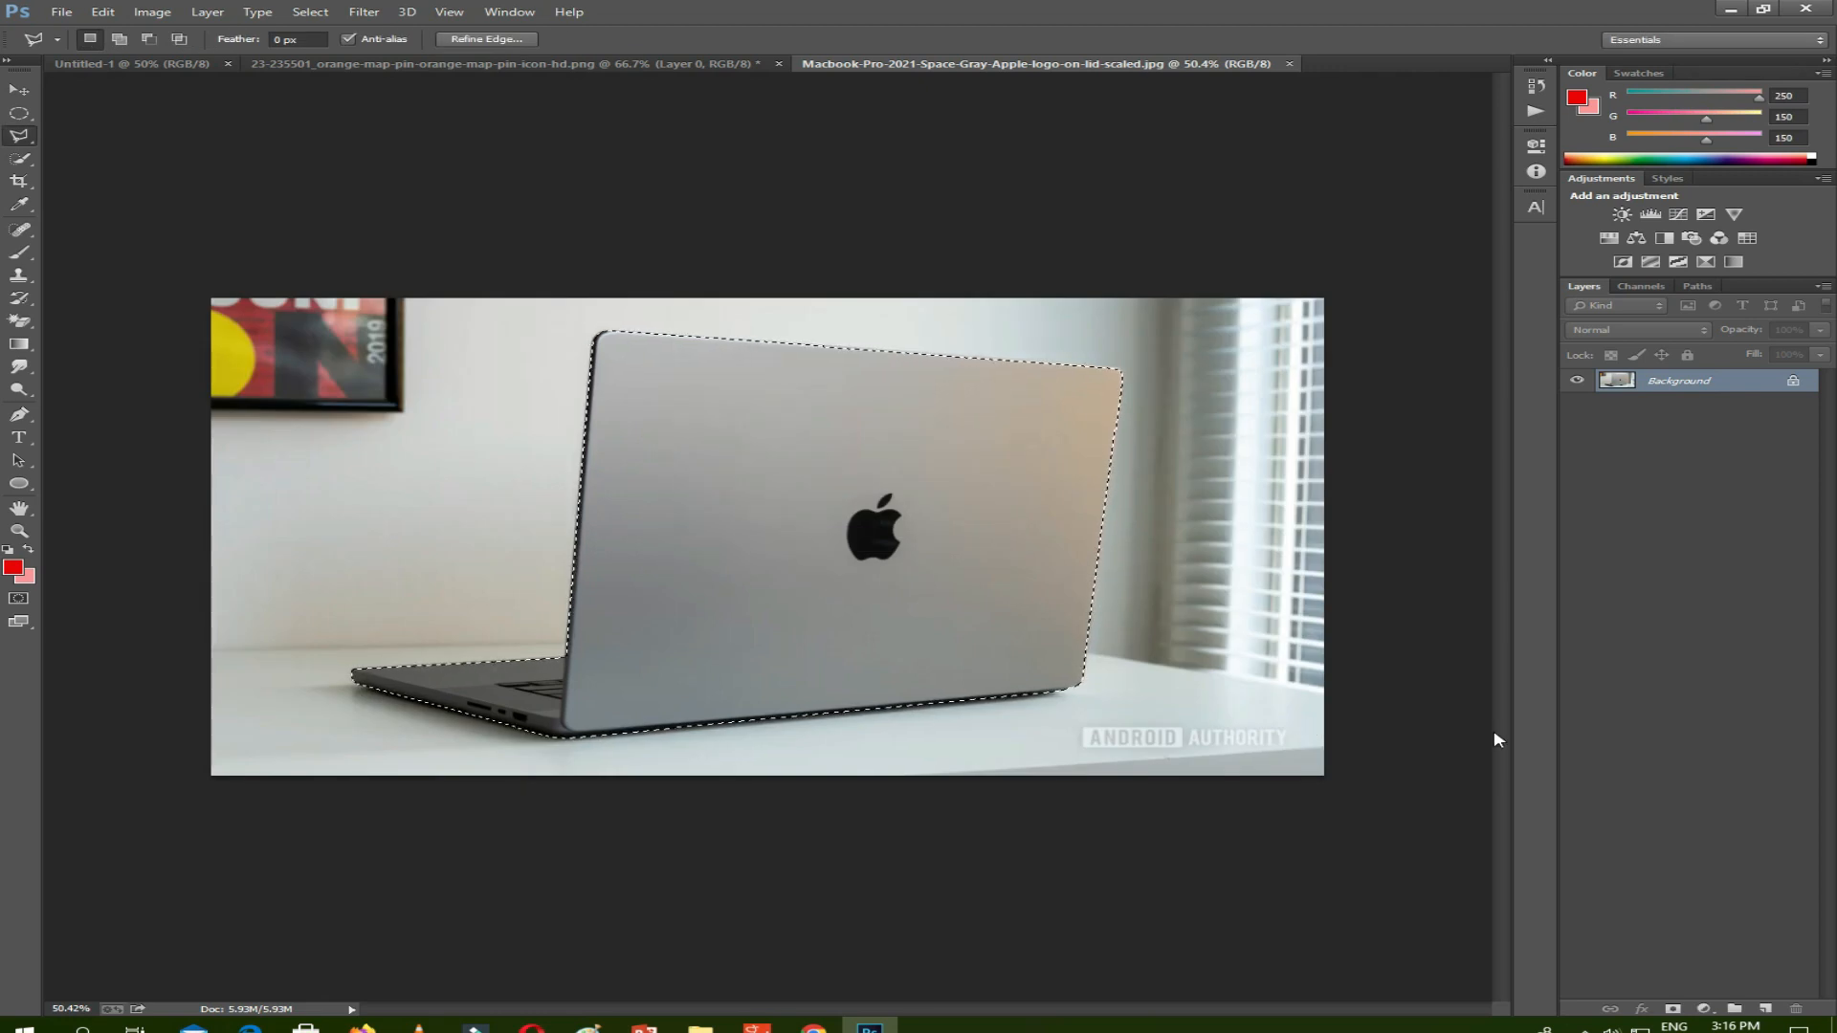
pyautogui.click(1673, 1016)
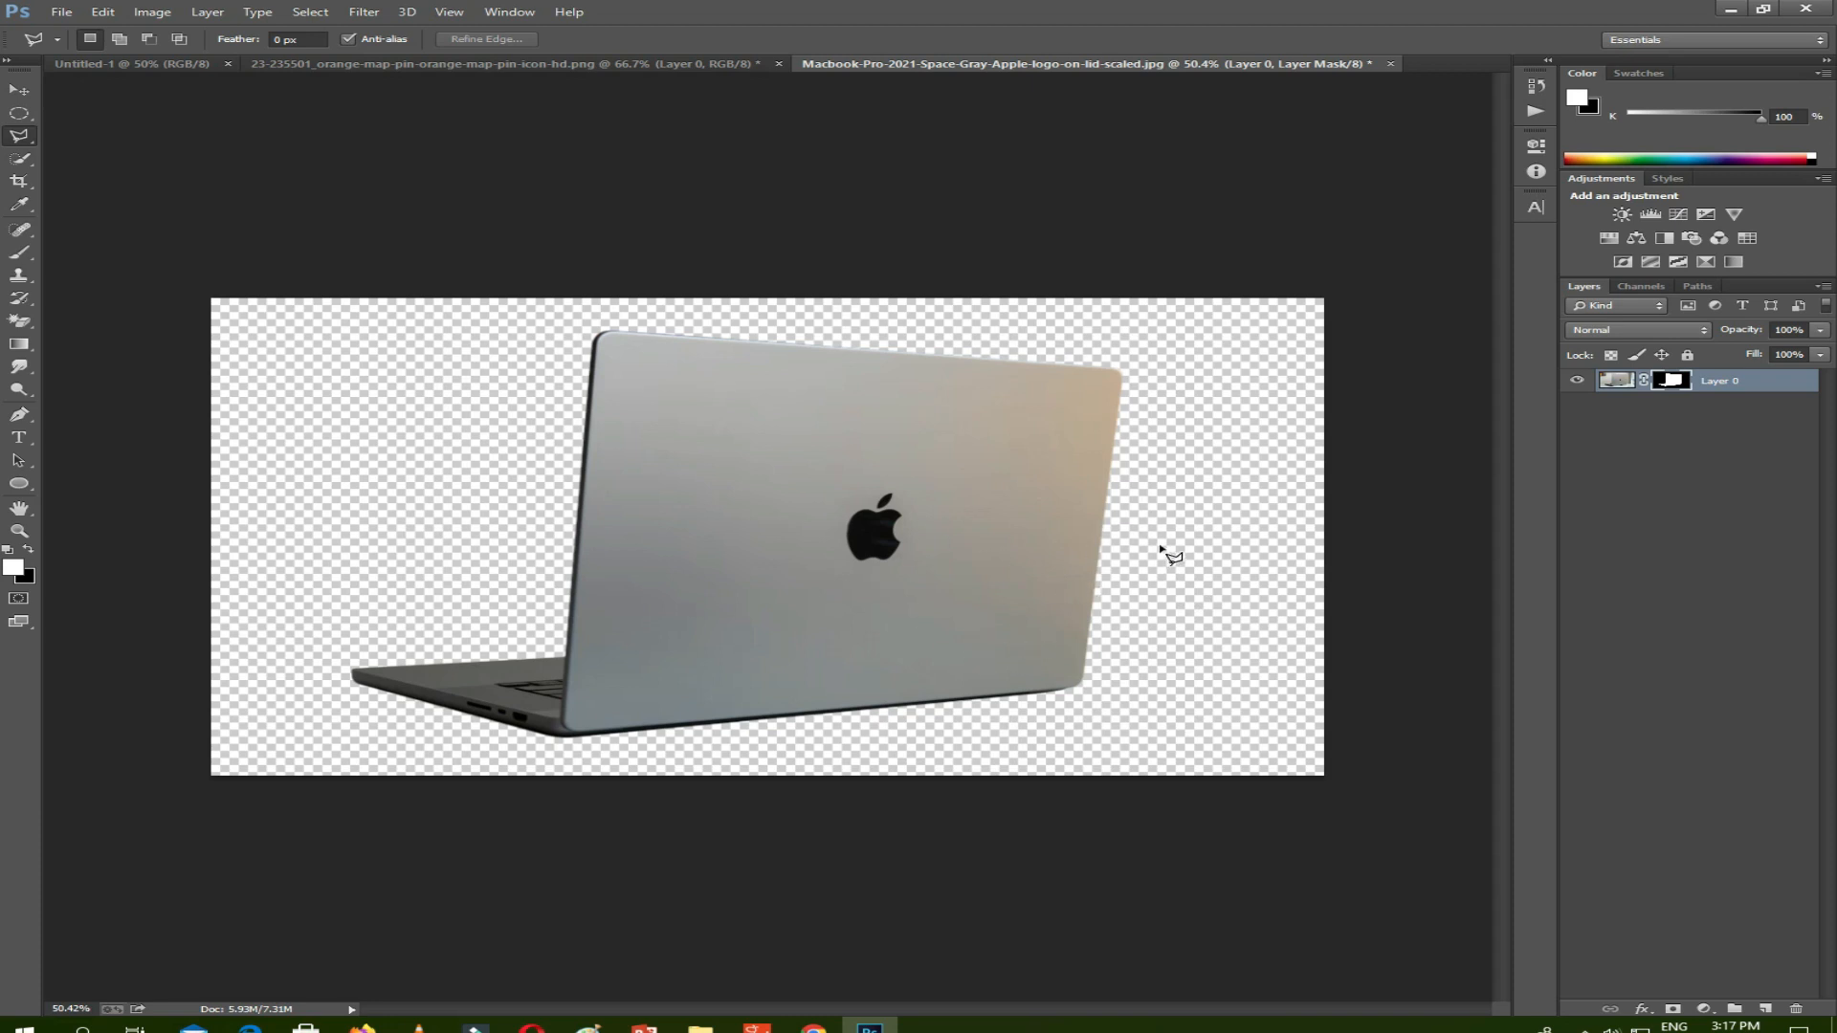
# Open the autumn park image 102727 from the Music folder.
pyautogui.hotkey('ctrl', 'o')
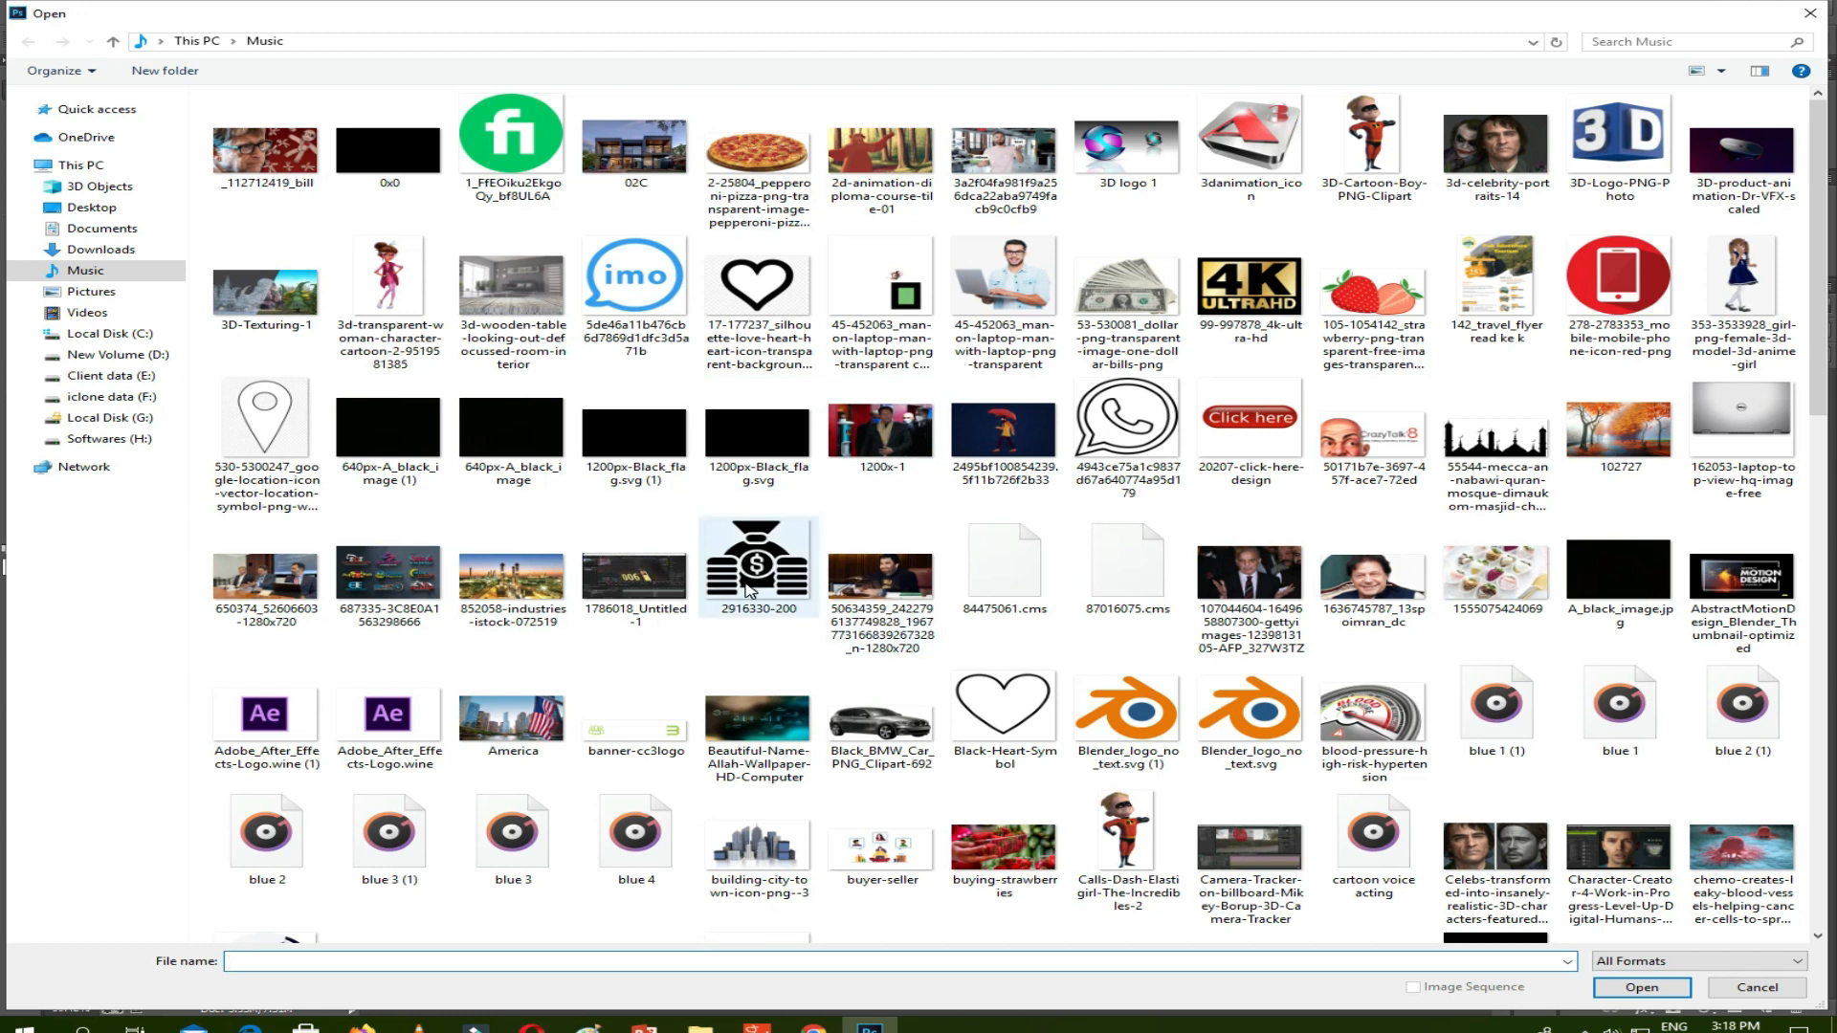
pyautogui.click(1629, 432)
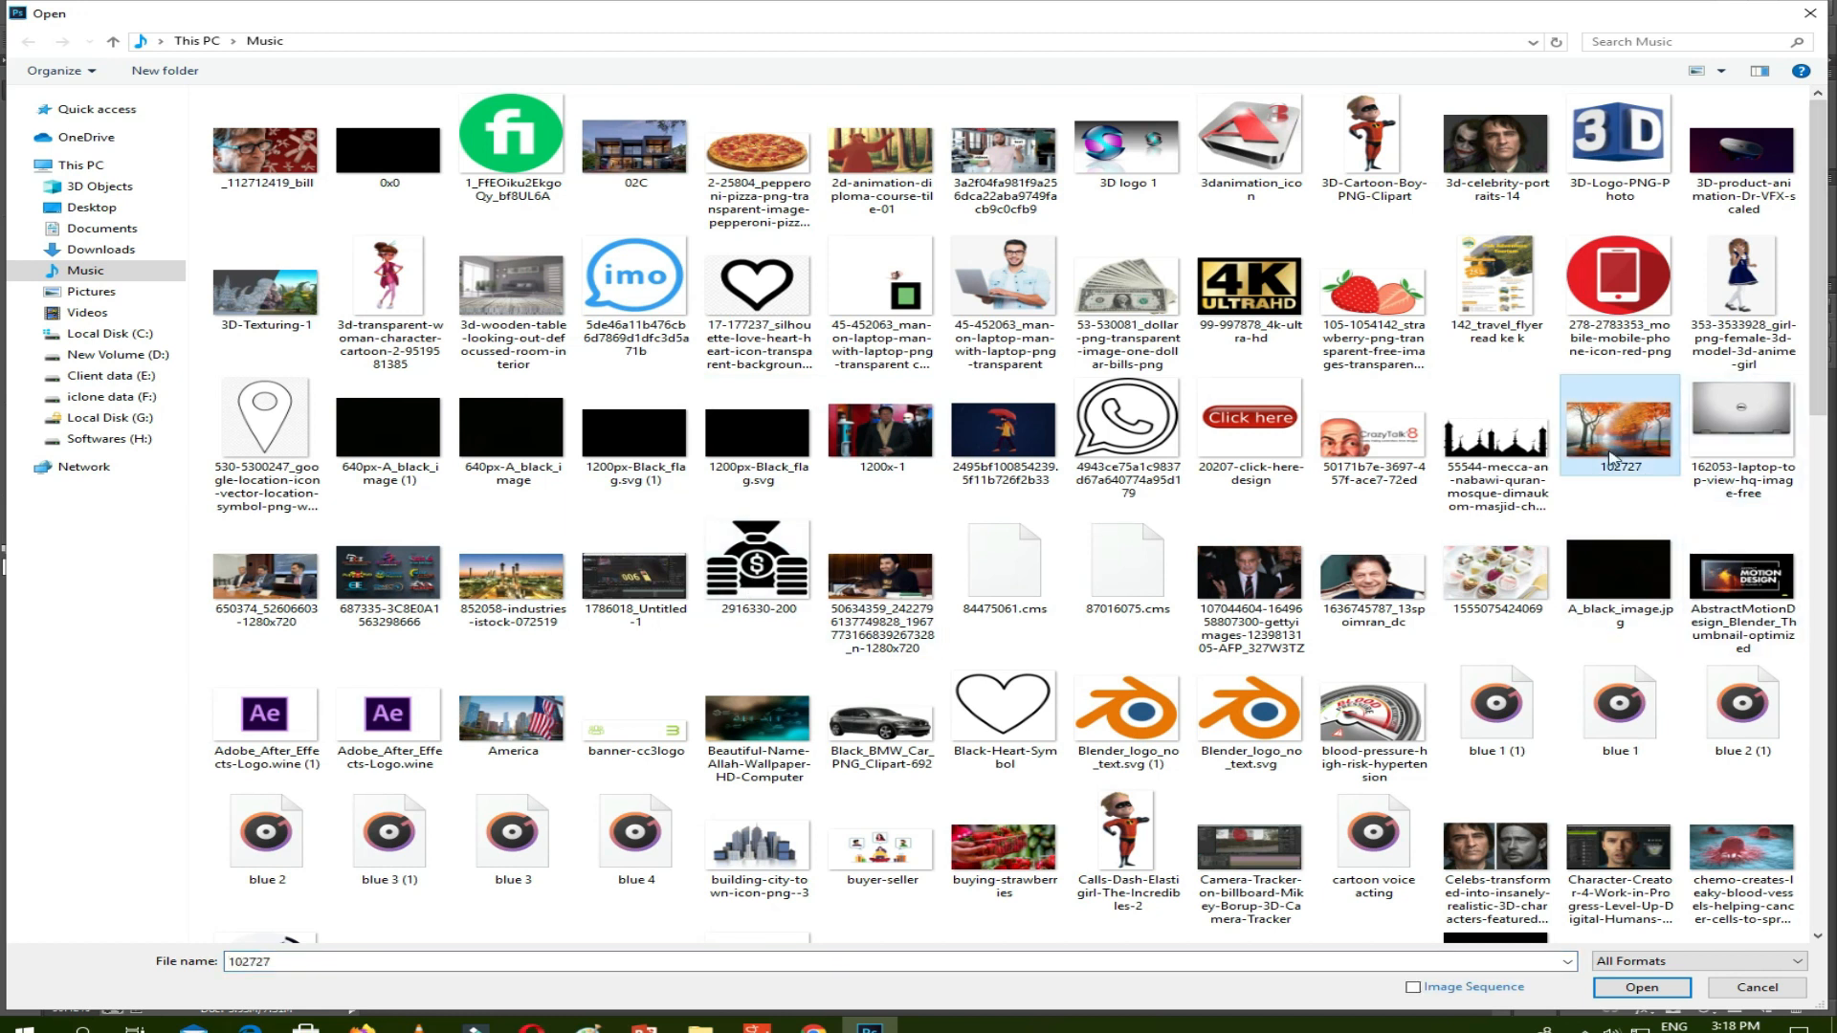
pyautogui.click(1642, 987)
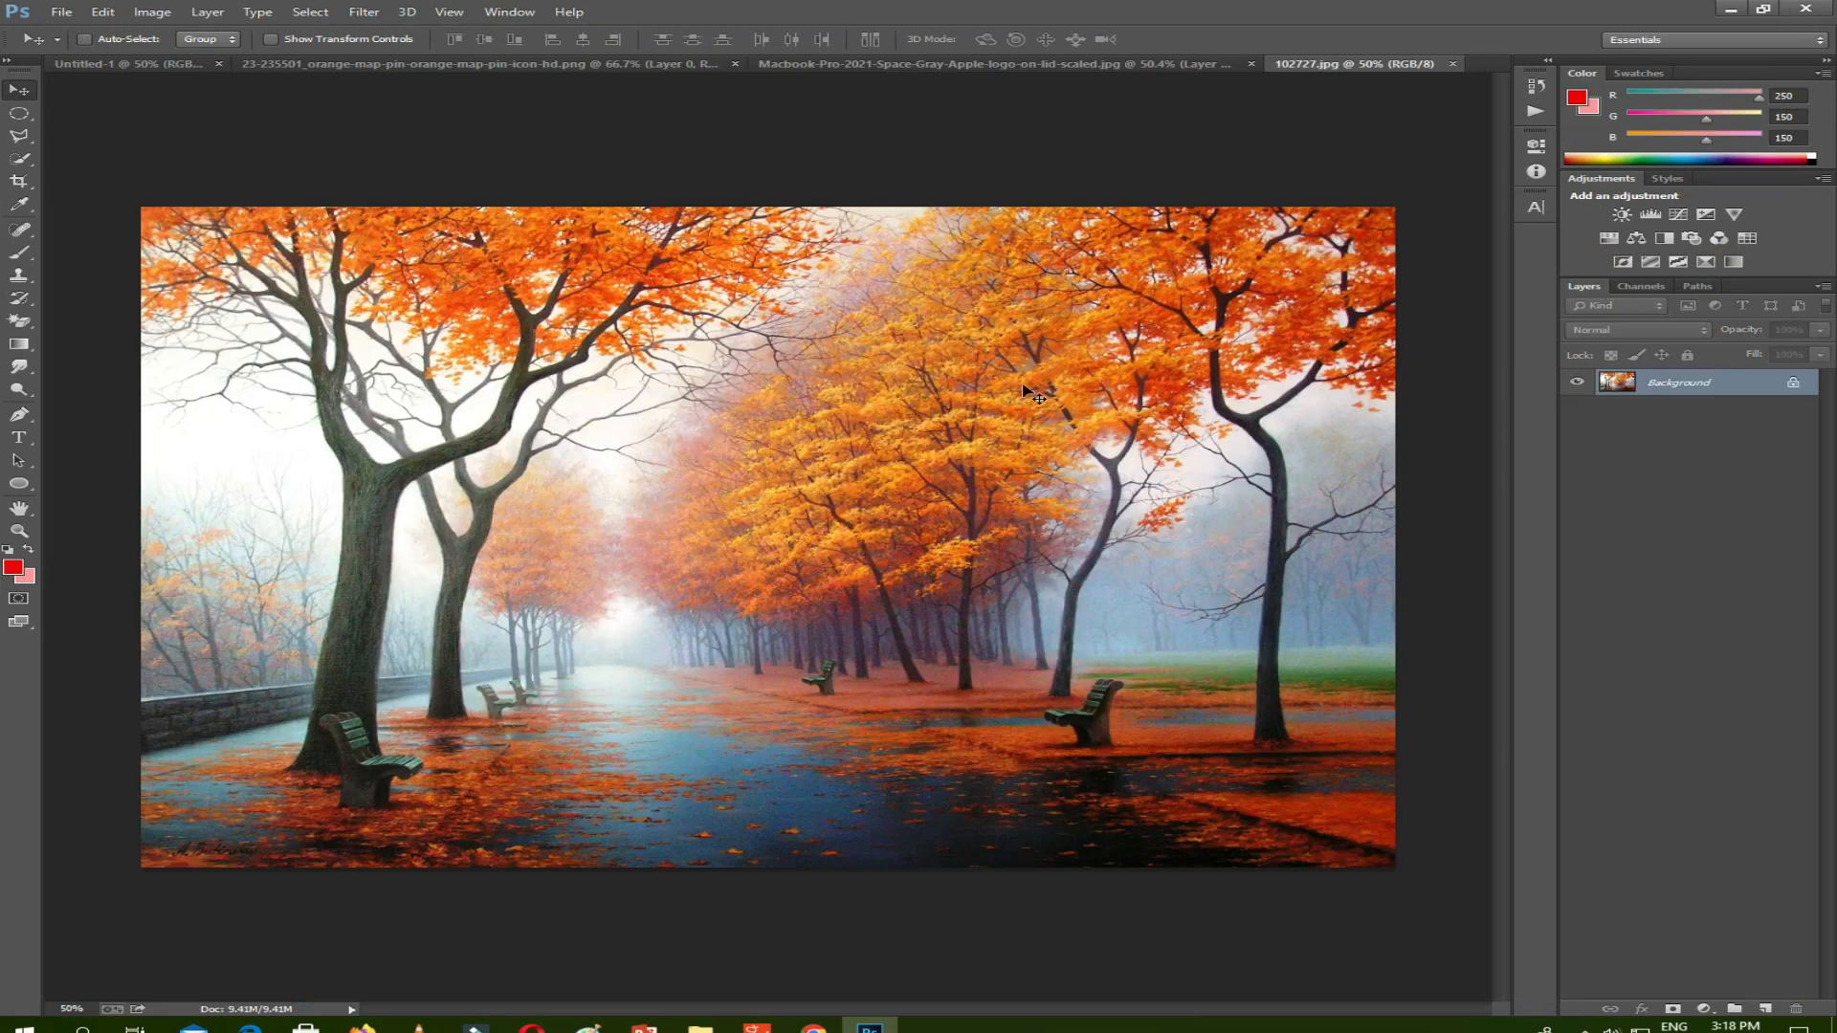
# Bring the masked laptop layer into the 102727.jpg document and place it near the middle of the park scene.
pyautogui.click(1046, 65)
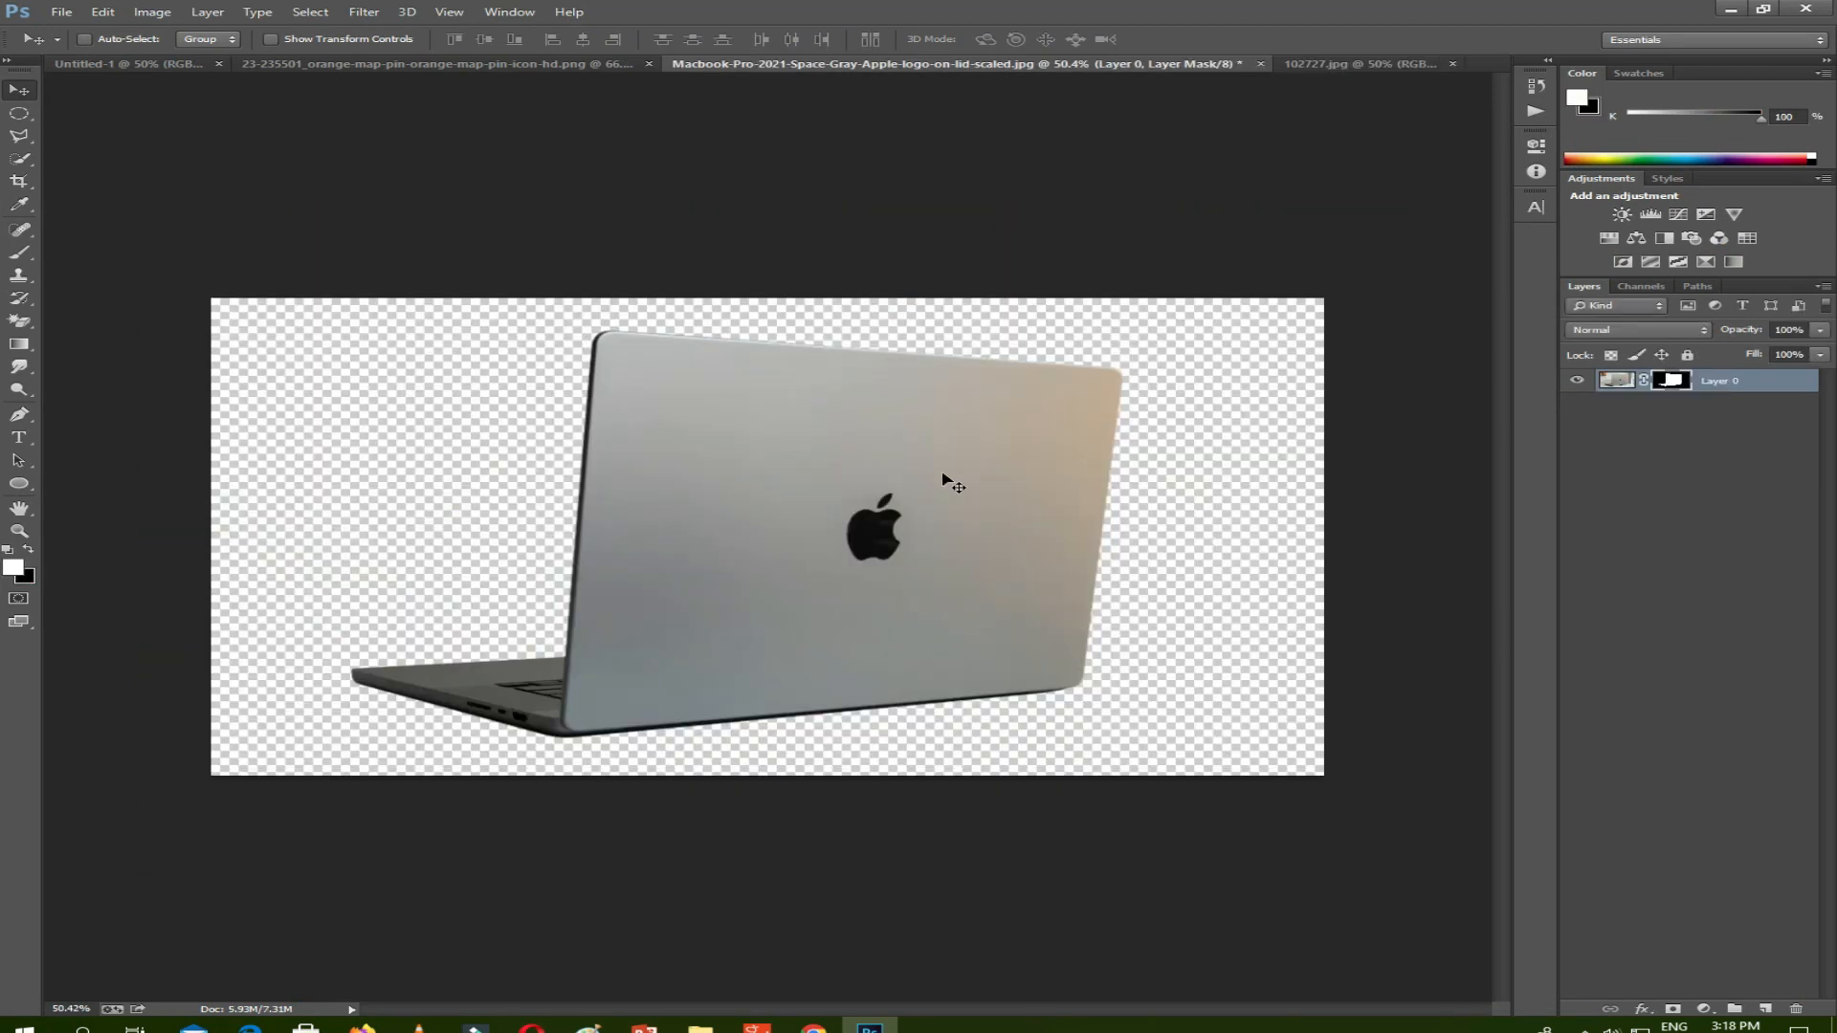
pyautogui.click(1611, 382)
pyautogui.moveTo(875, 468)
pyautogui.mouseDown()
pyautogui.moveTo(897, 415)
pyautogui.moveTo(1196, 144)
pyautogui.moveTo(1321, 70)
pyautogui.moveTo(876, 528)
pyautogui.moveTo(840, 516)
pyautogui.moveTo(892, 493)
pyautogui.mouseUp()
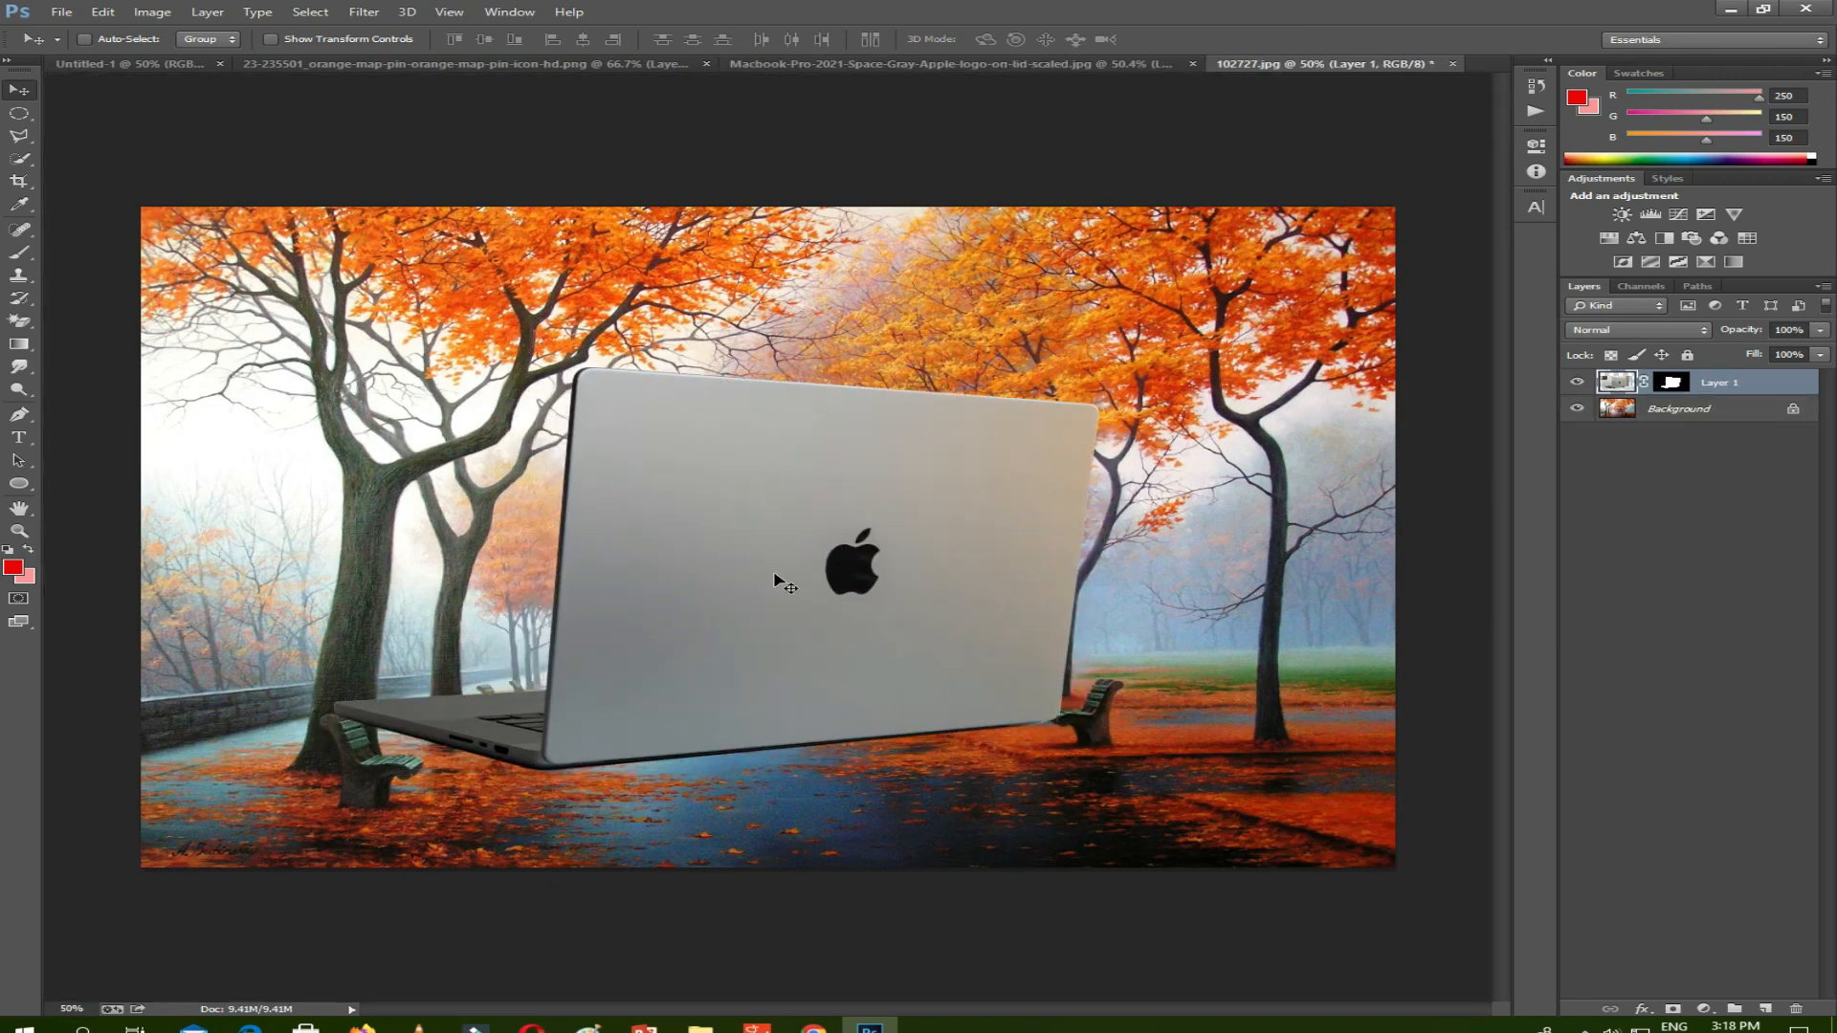
# Scale the laptop layer down proportionally to about 87.7% and apply the transformation.
pyautogui.hotkey('ctrl', 't')
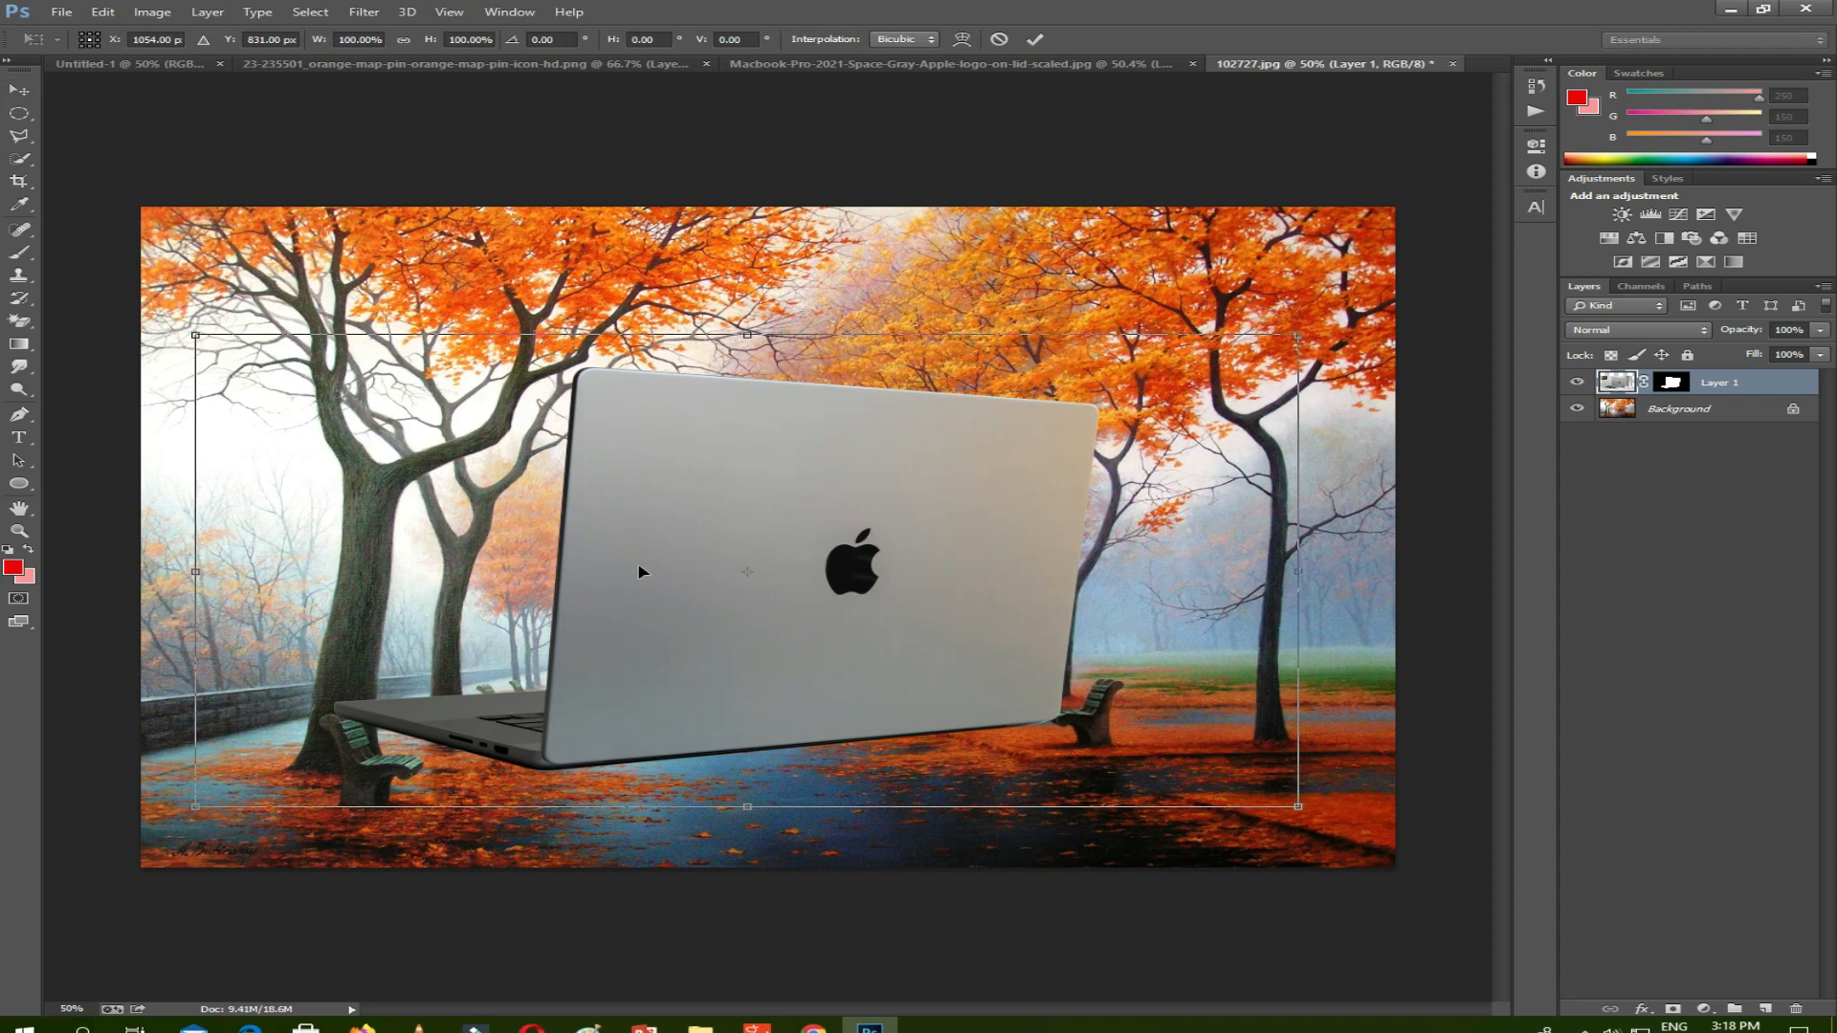
pyautogui.moveTo(196, 336); pyautogui.dragTo(275, 365)
pyautogui.click(18, 89)
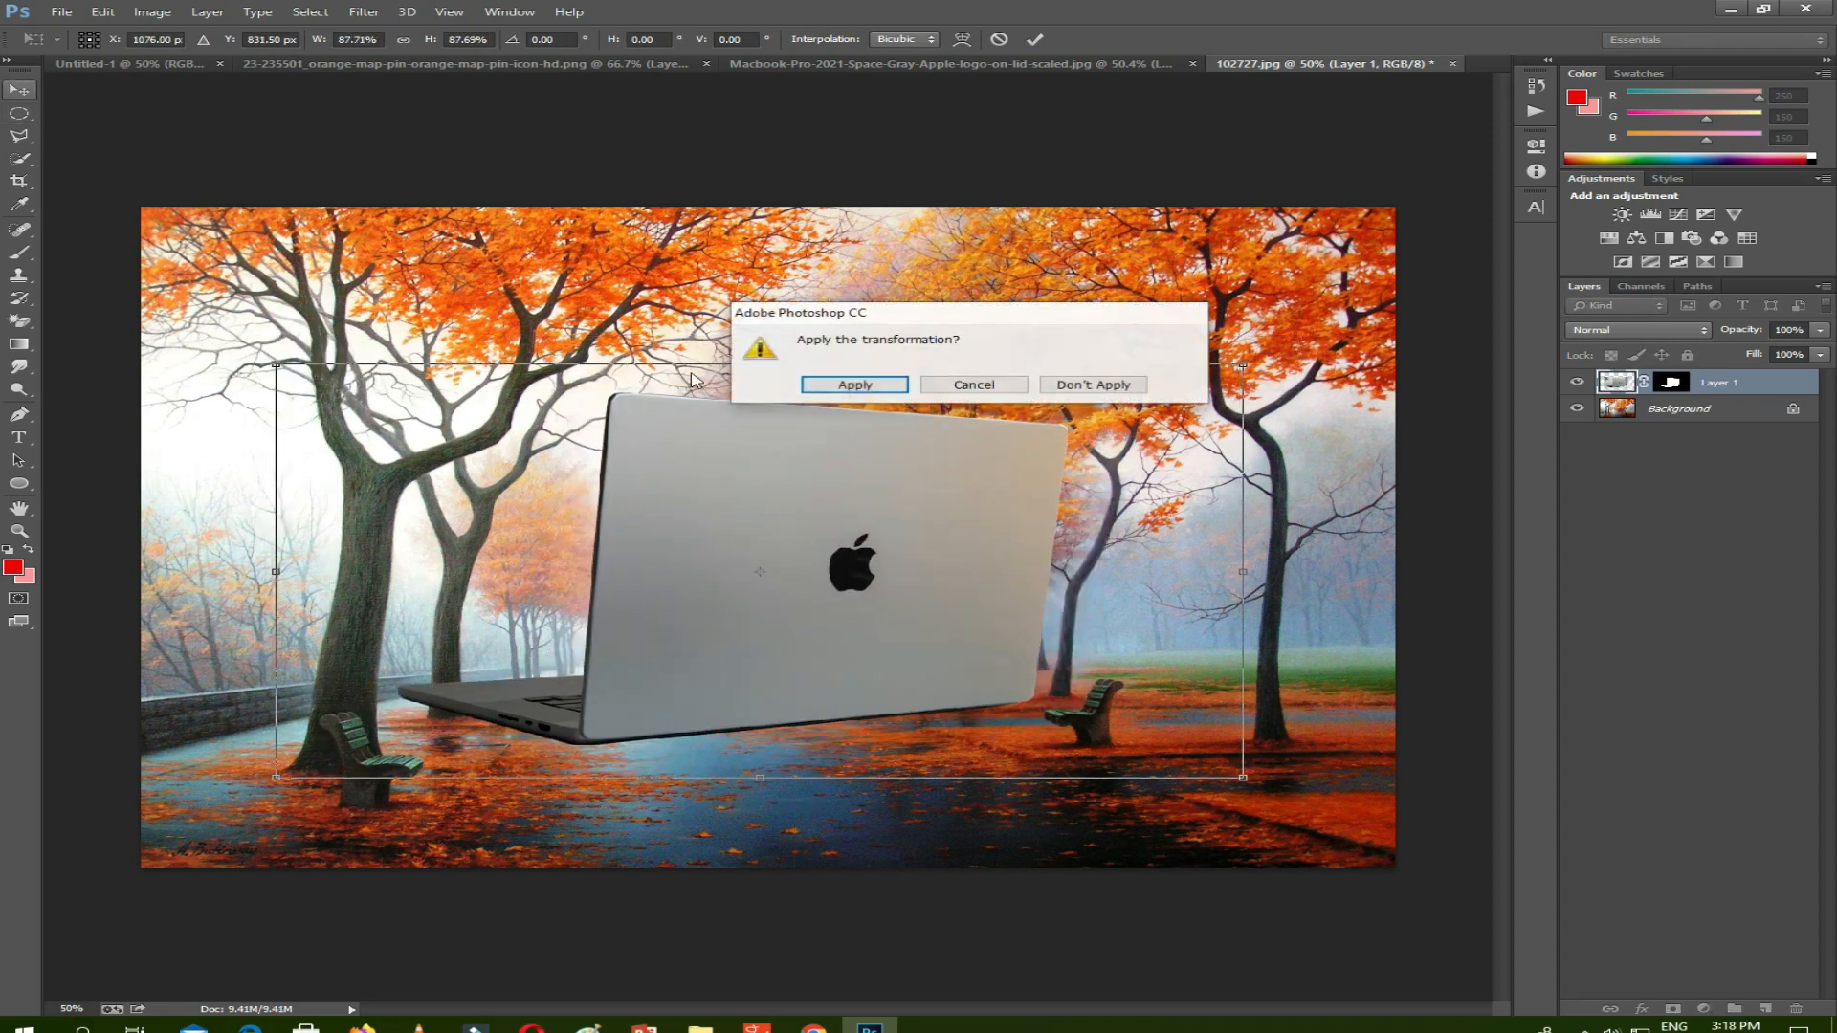
pyautogui.click(854, 386)
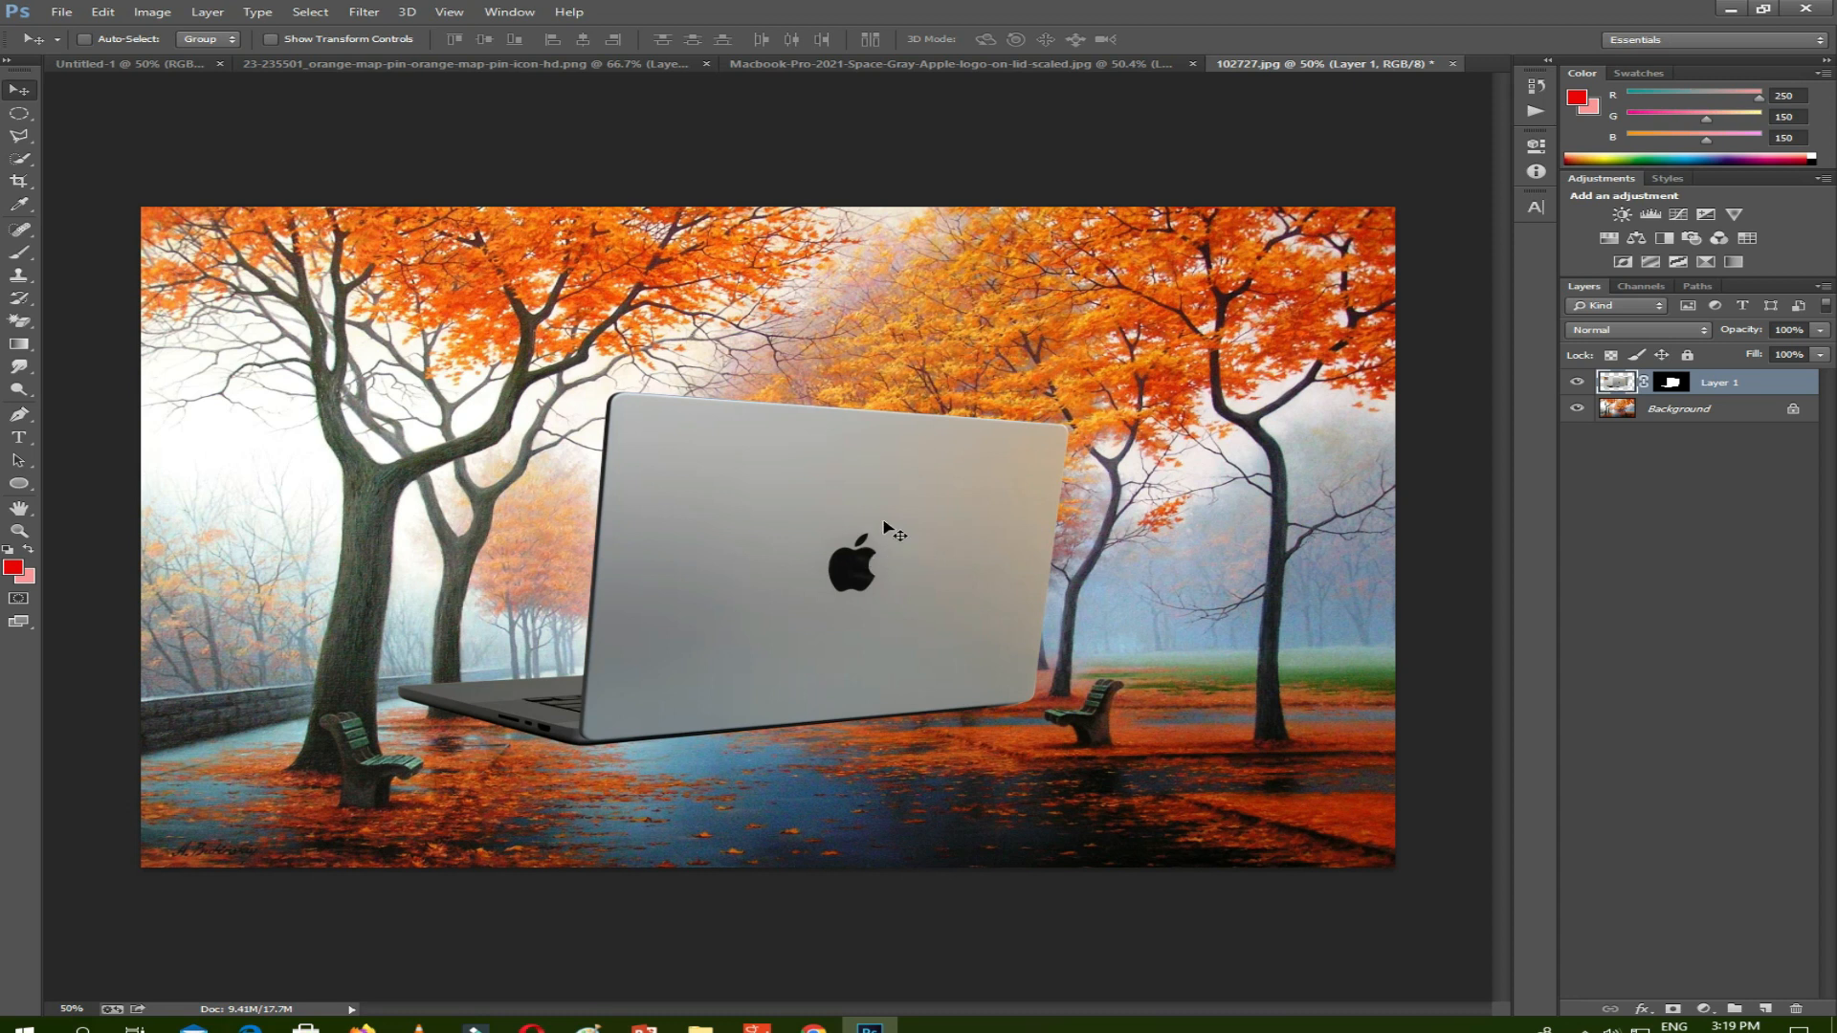
# Reposition the laptop on Layer 1 higher in the park scene, above the leaf-covered path.
pyautogui.moveTo(801, 561)
pyautogui.mouseDown()
pyautogui.moveTo(853, 563)
pyautogui.moveTo(792, 557)
pyautogui.mouseUp()
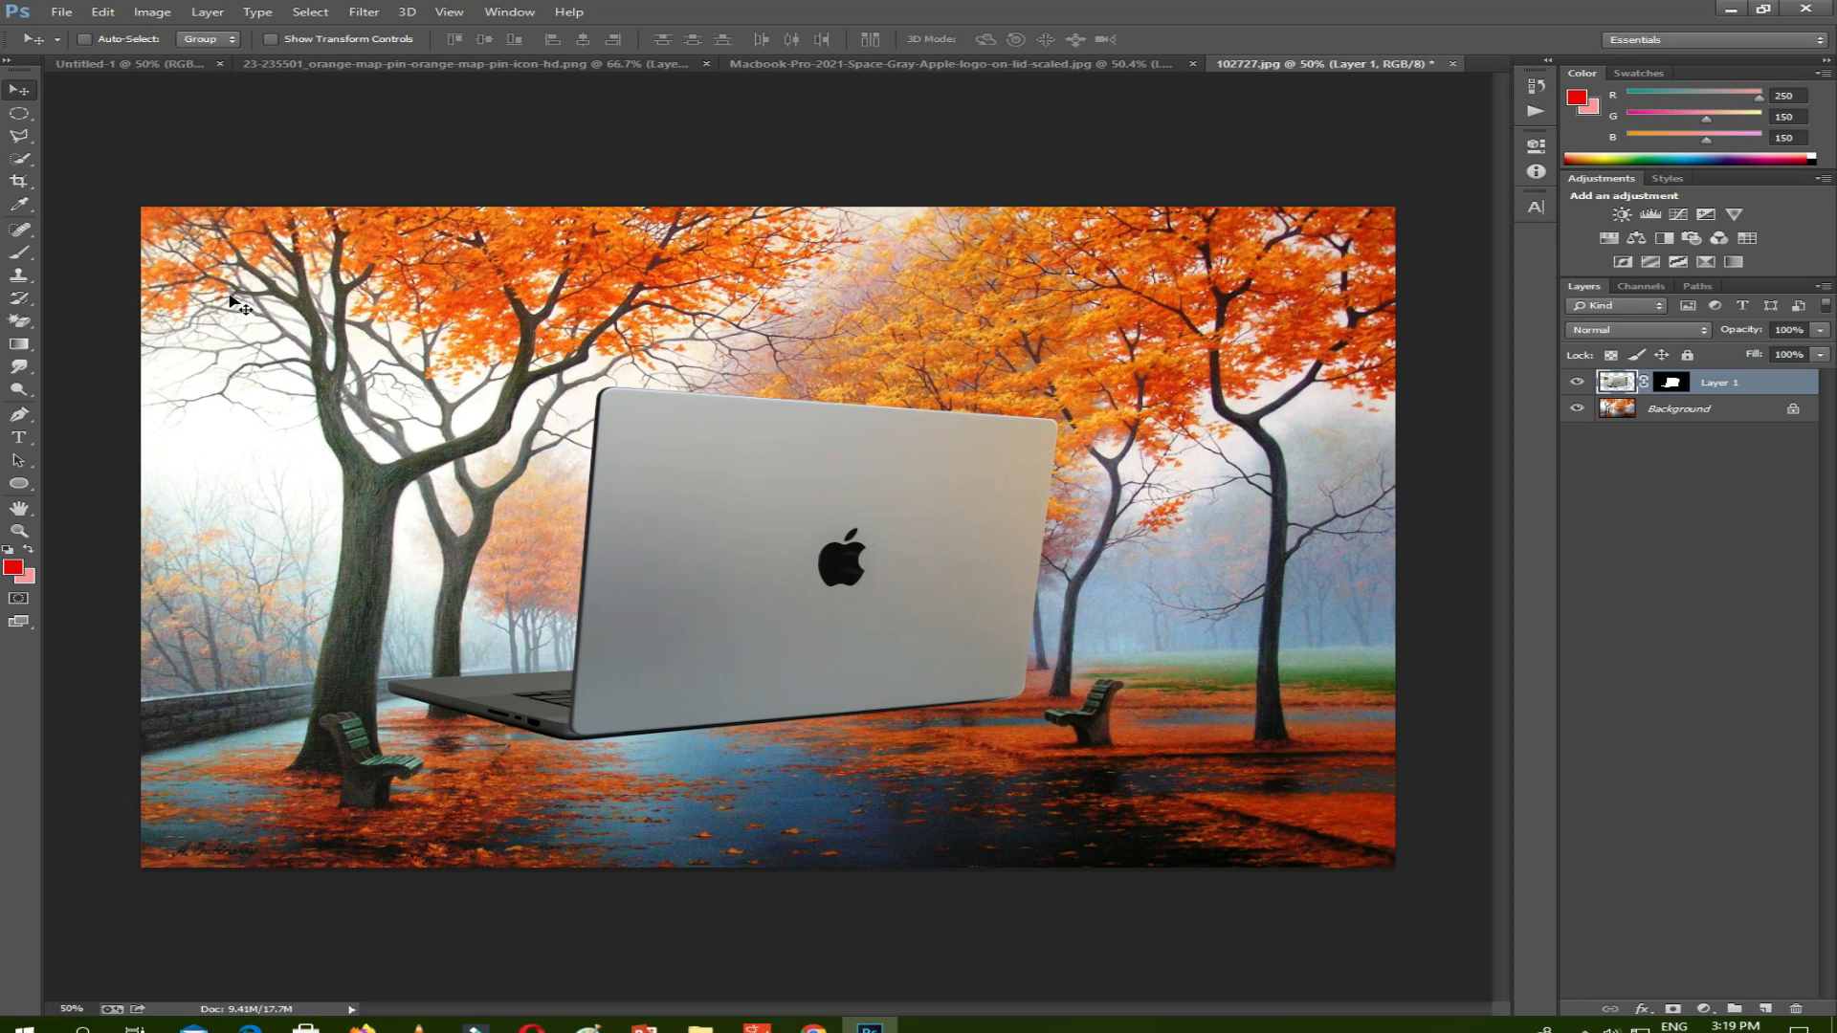
pyautogui.moveTo(711, 494); pyautogui.dragTo(771, 479)
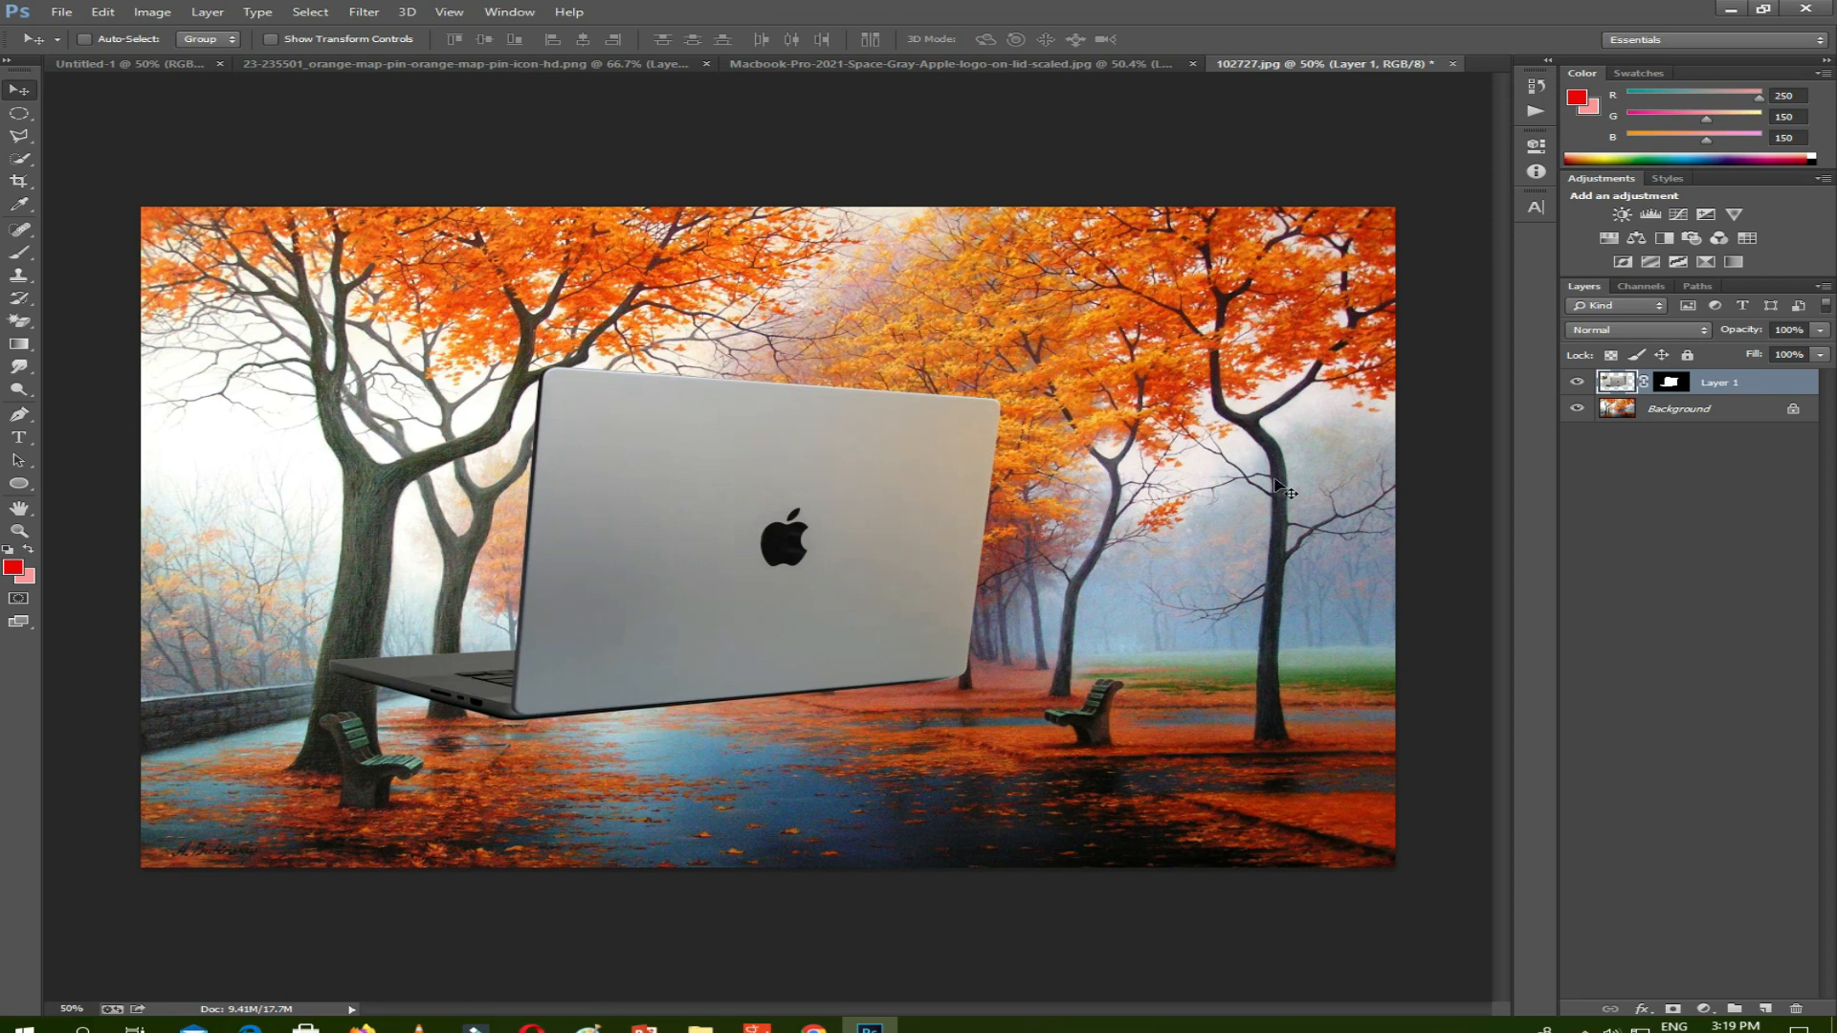
pyautogui.click(1687, 411)
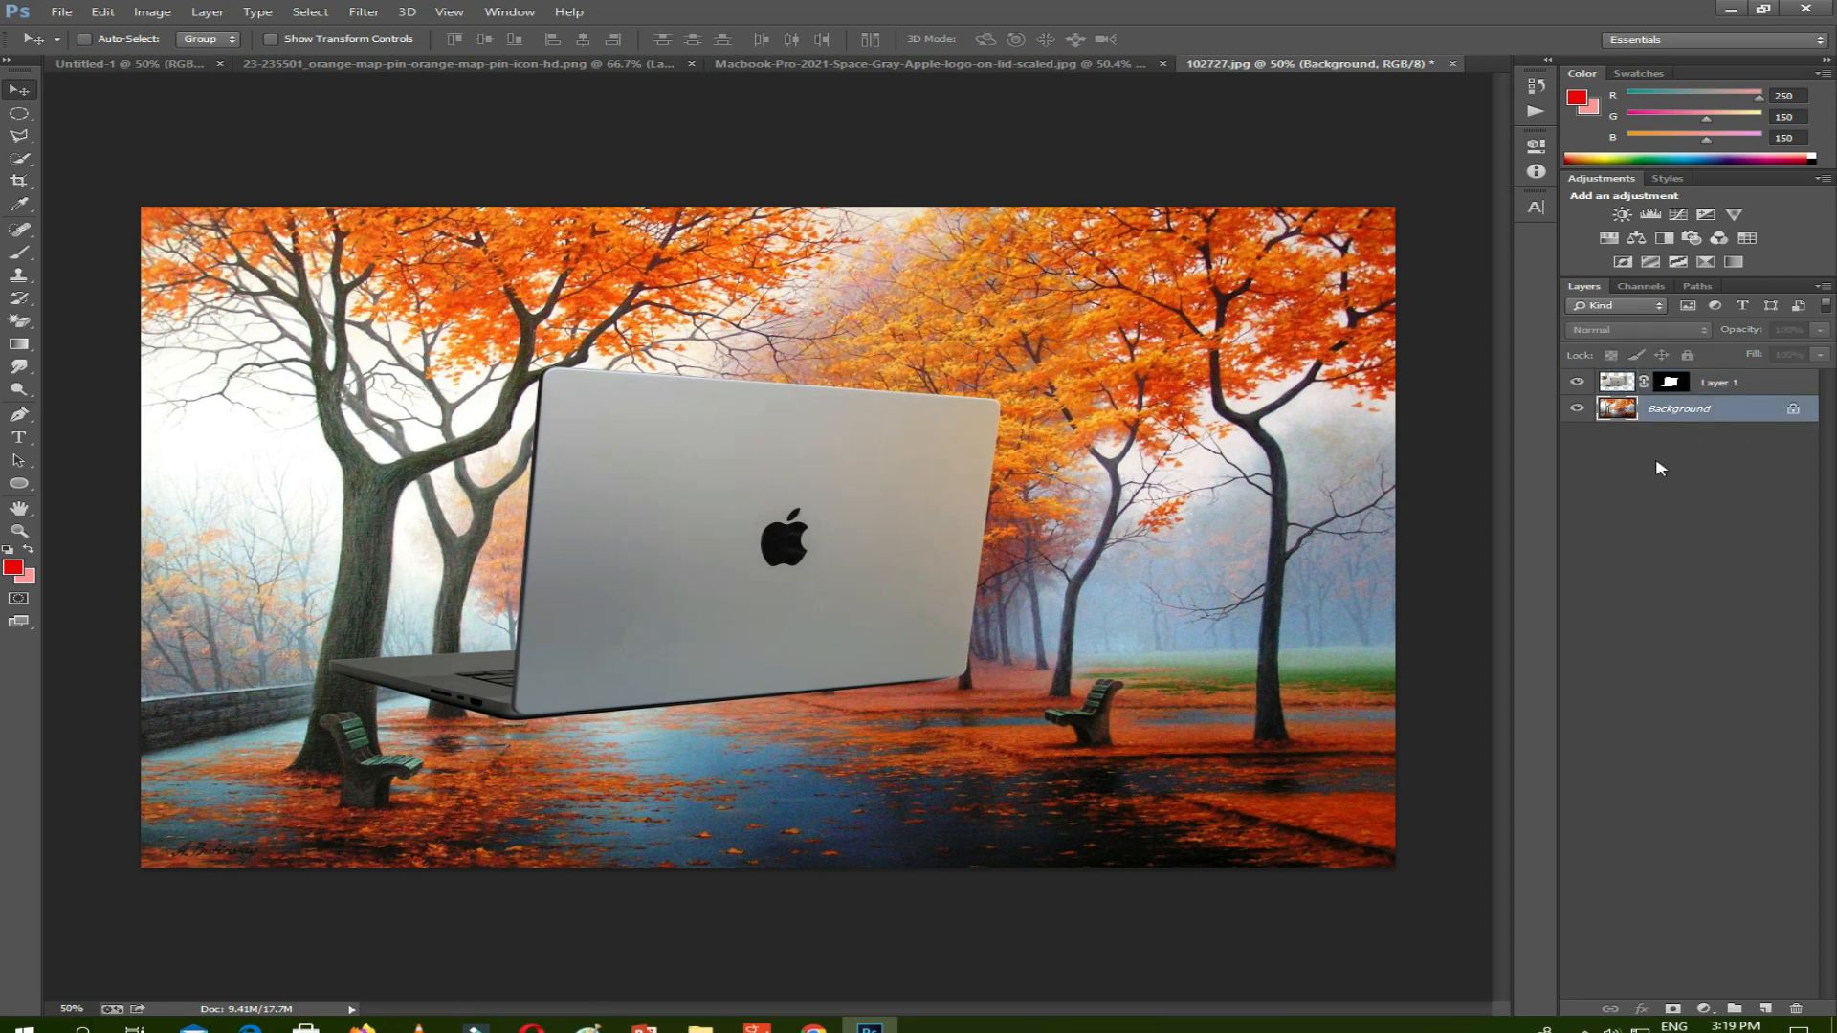
pyautogui.click(1616, 386)
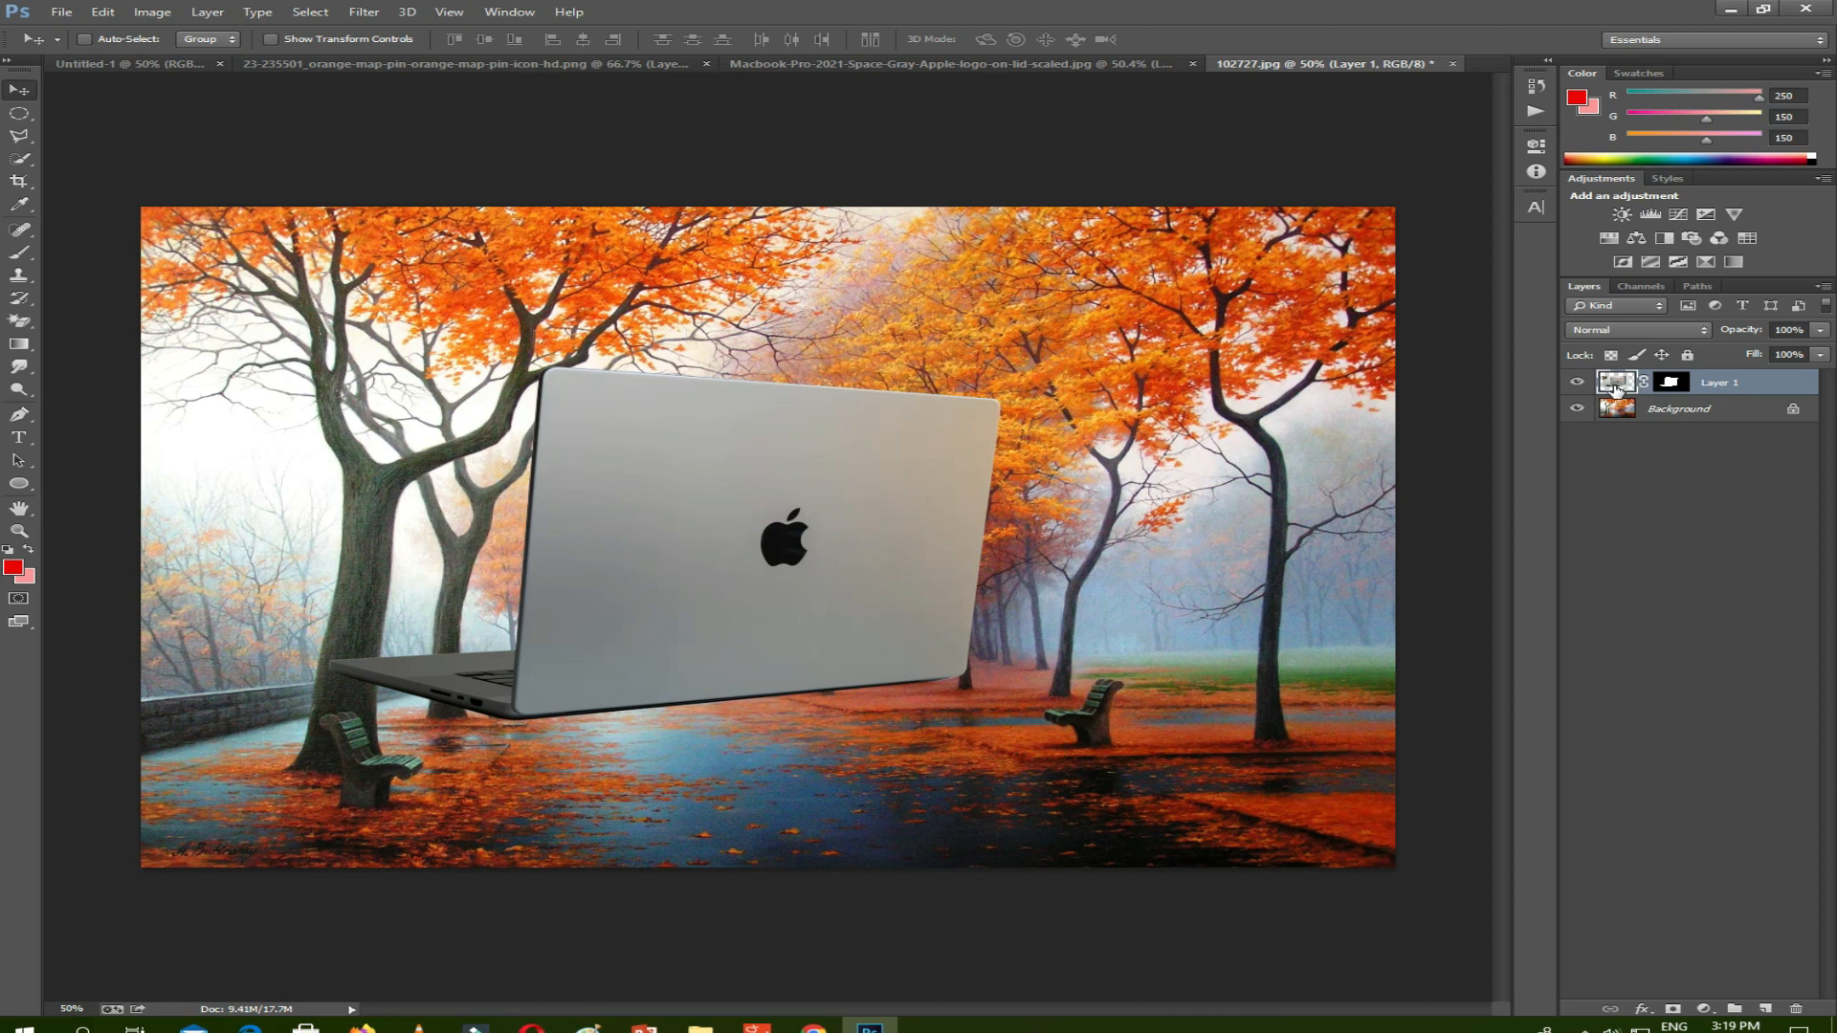
pyautogui.moveTo(845, 566); pyautogui.dragTo(882, 456)
# Try to move the locked Background layer, and unlock it to shift the park image slightly to the right.
pyautogui.click(1679, 412)
pyautogui.click(1134, 455)
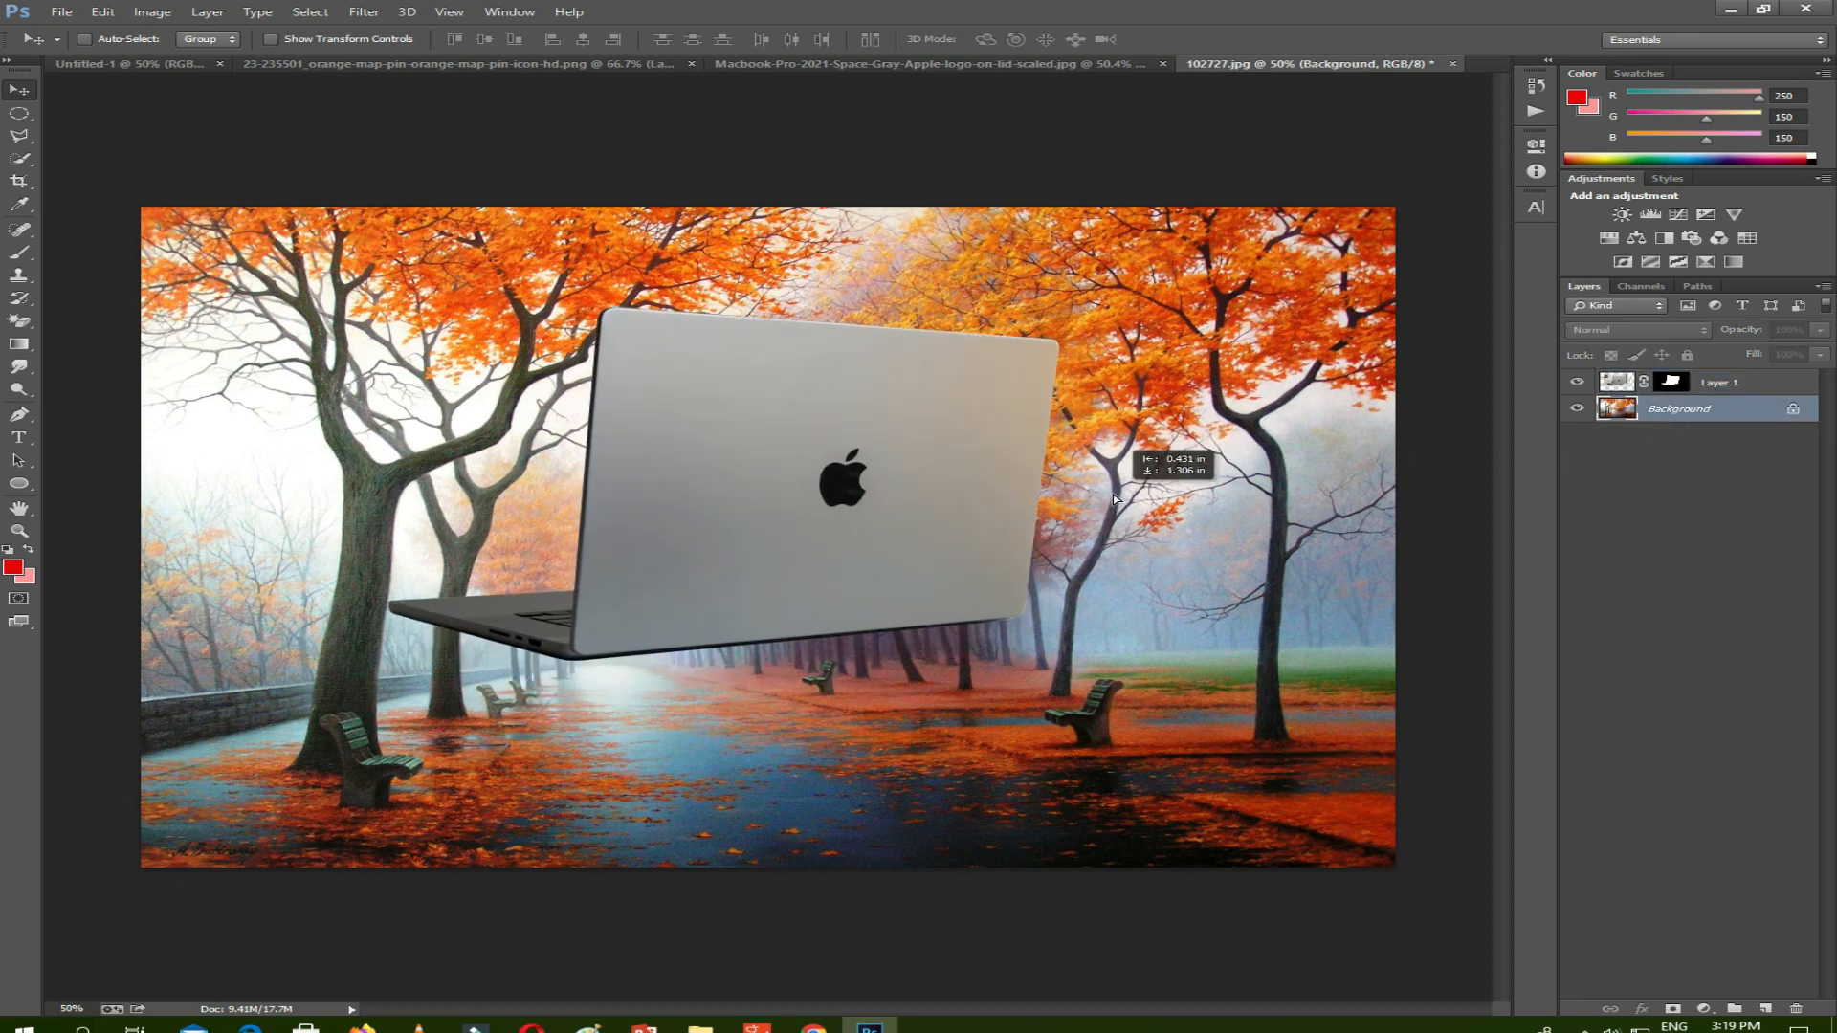
pyautogui.press('Return')
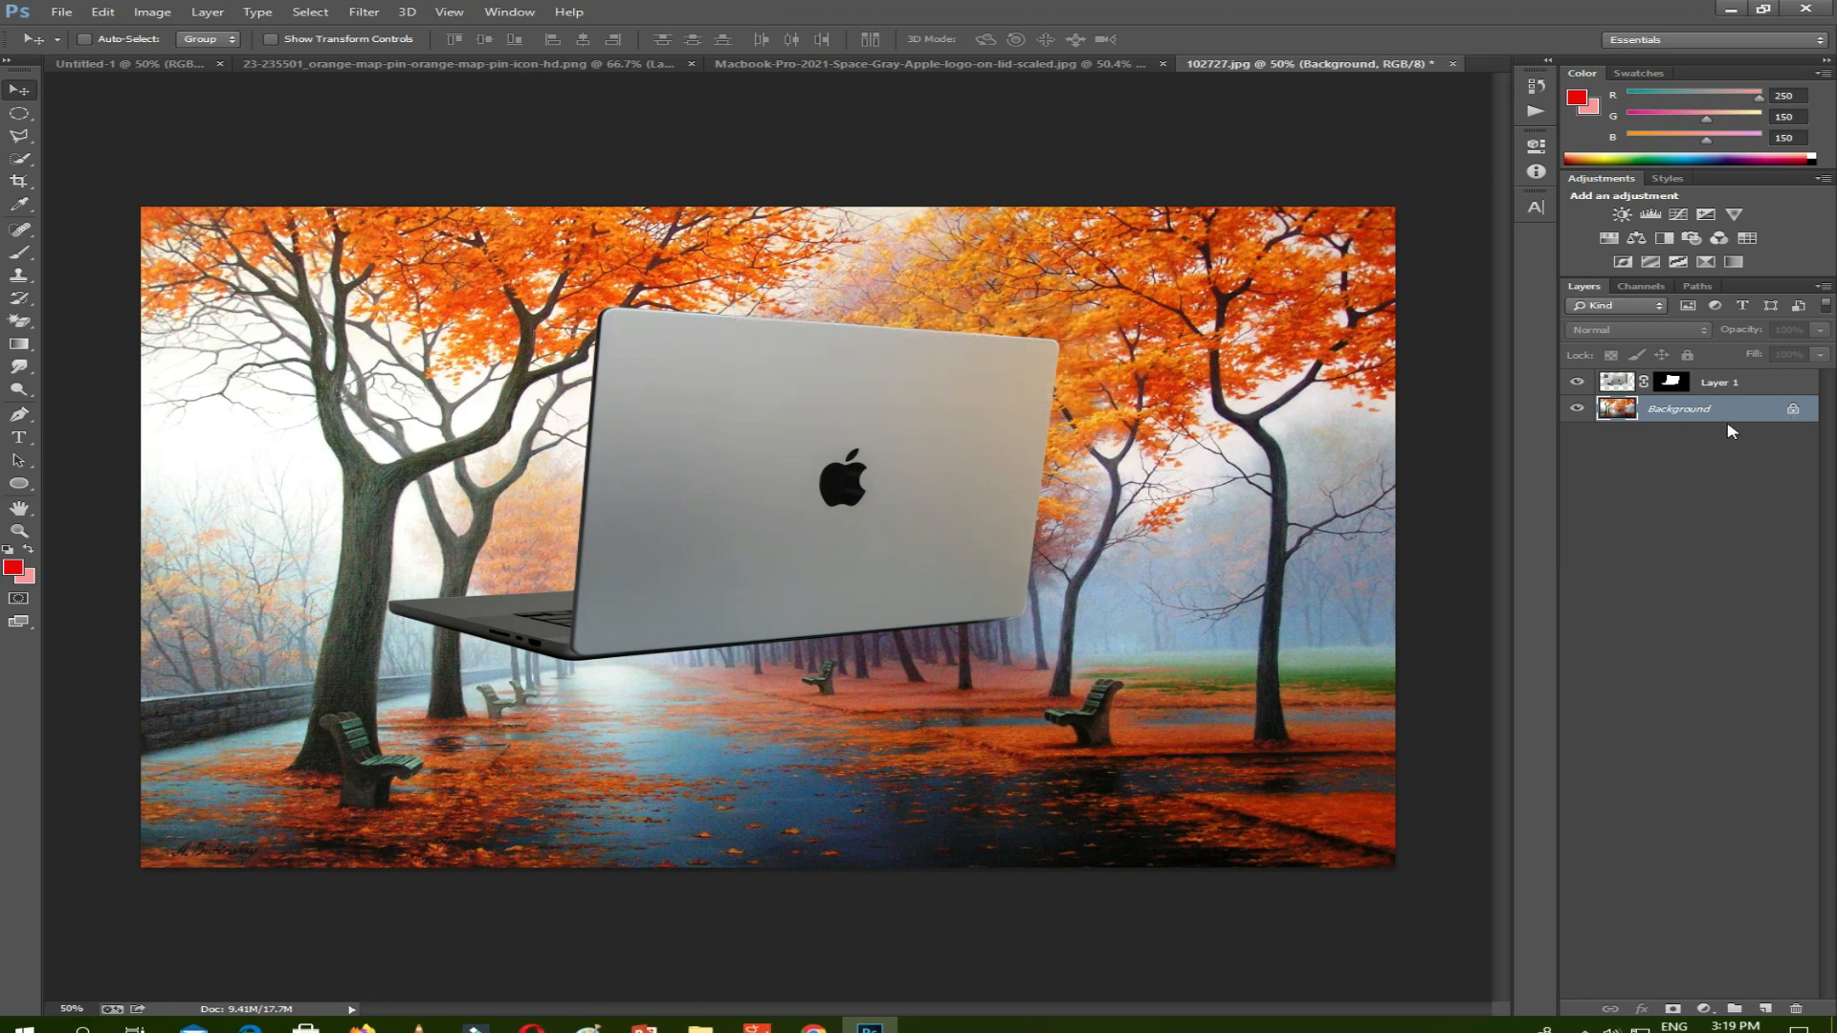
pyautogui.click(1796, 412)
pyautogui.moveTo(1139, 481); pyautogui.dragTo(1197, 486)
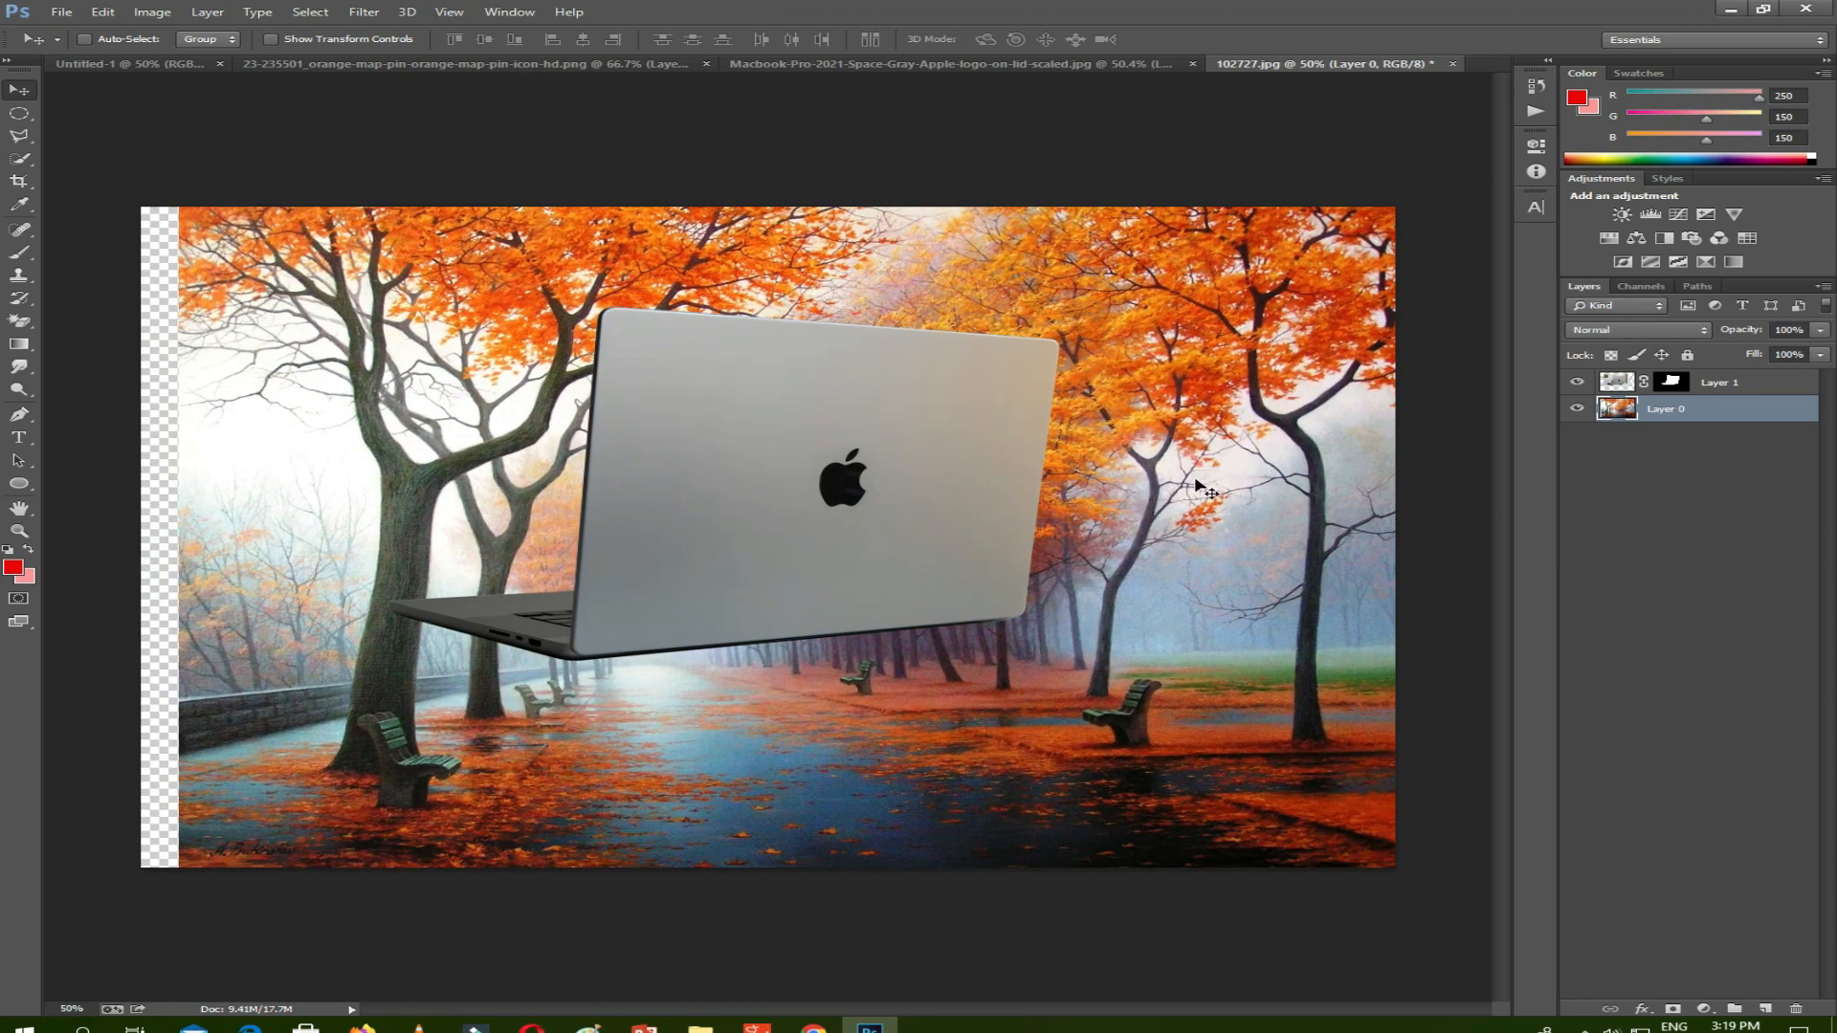
# Move the laptop layer slightly down and to the left, and shift the park image back to fill the canvas.
pyautogui.click(1620, 382)
pyautogui.moveTo(956, 480)
pyautogui.mouseDown()
pyautogui.moveTo(914, 515)
pyautogui.moveTo(1010, 461)
pyautogui.moveTo(969, 495)
pyautogui.mouseUp()
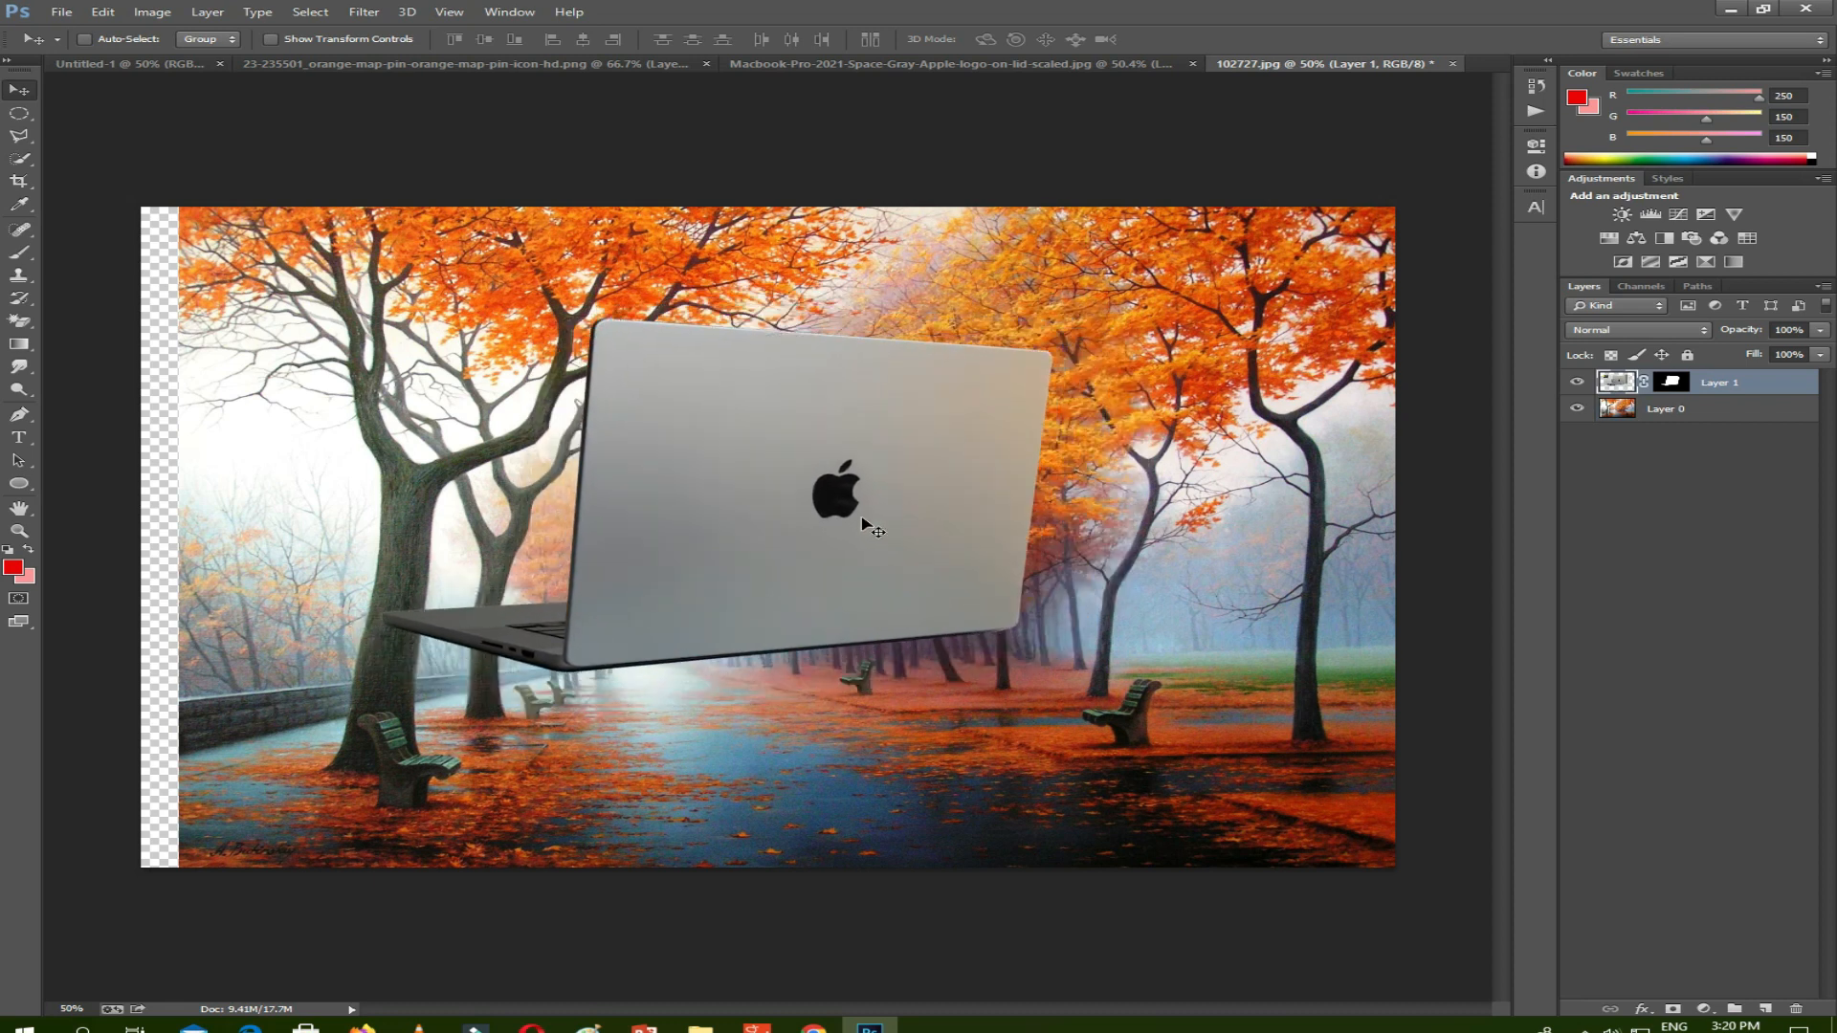
pyautogui.moveTo(923, 507); pyautogui.dragTo(886, 527)
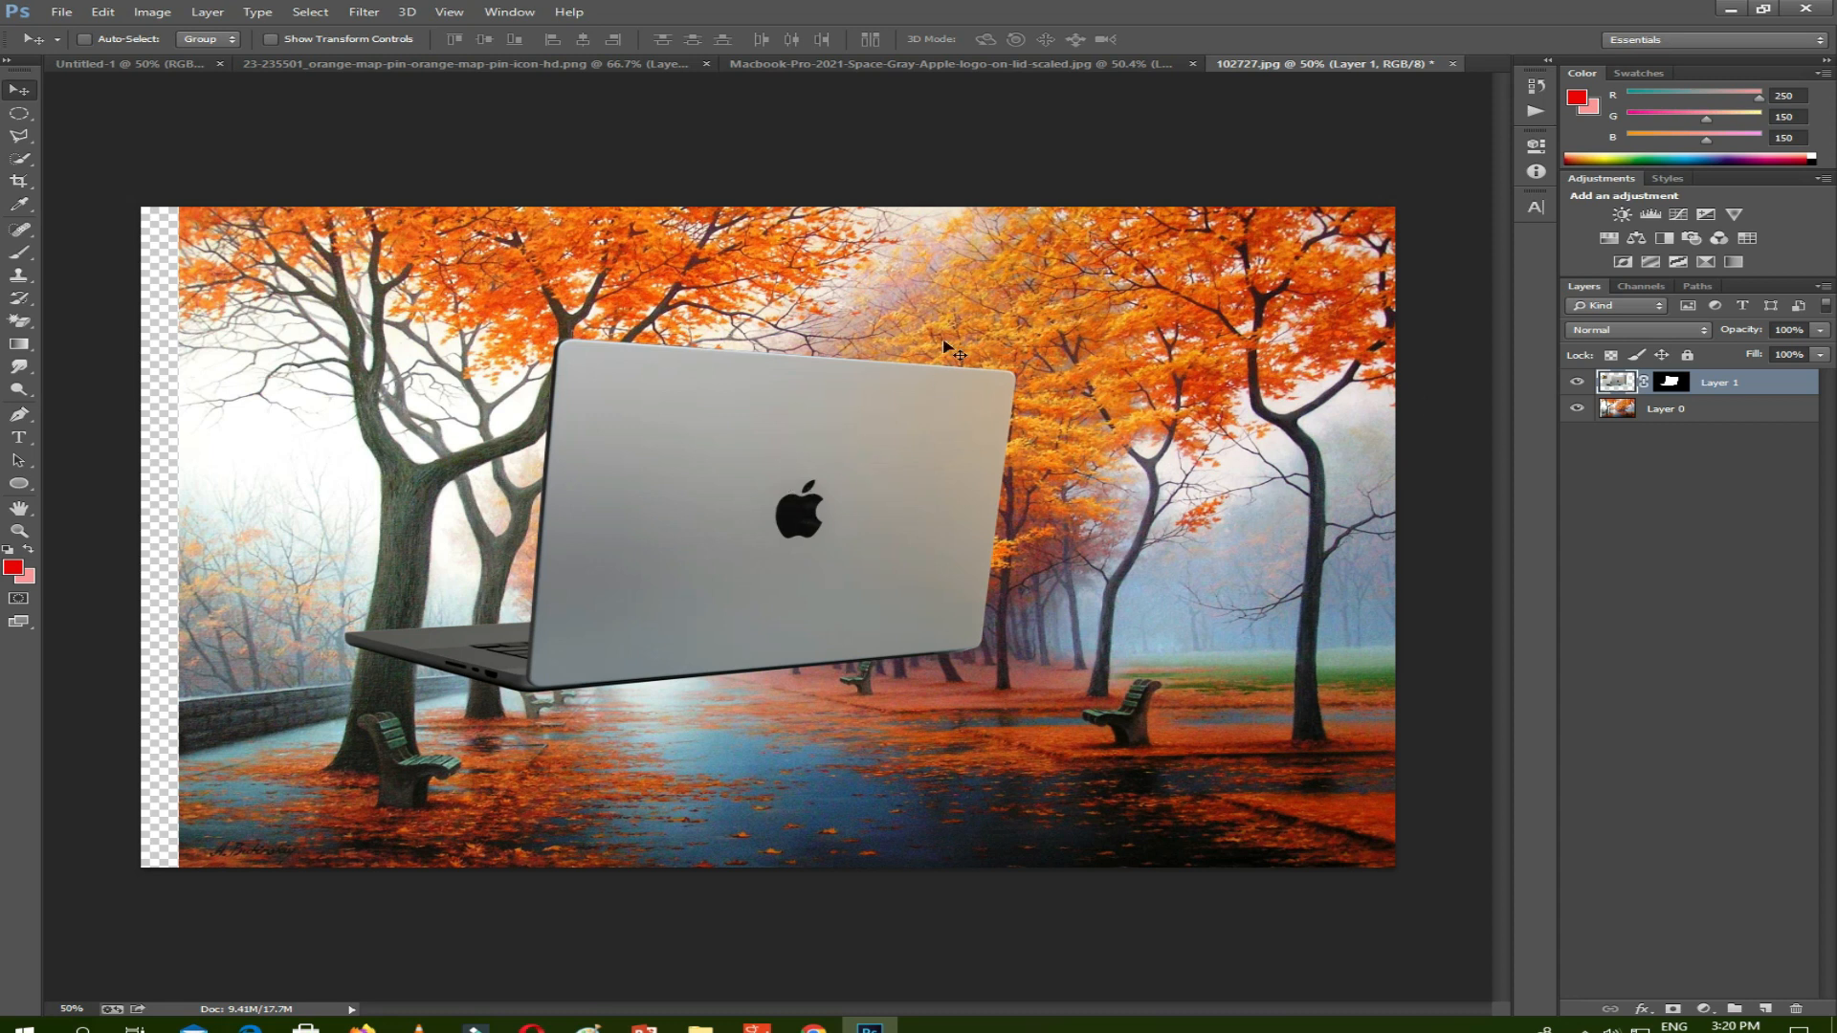
pyautogui.click(1683, 418)
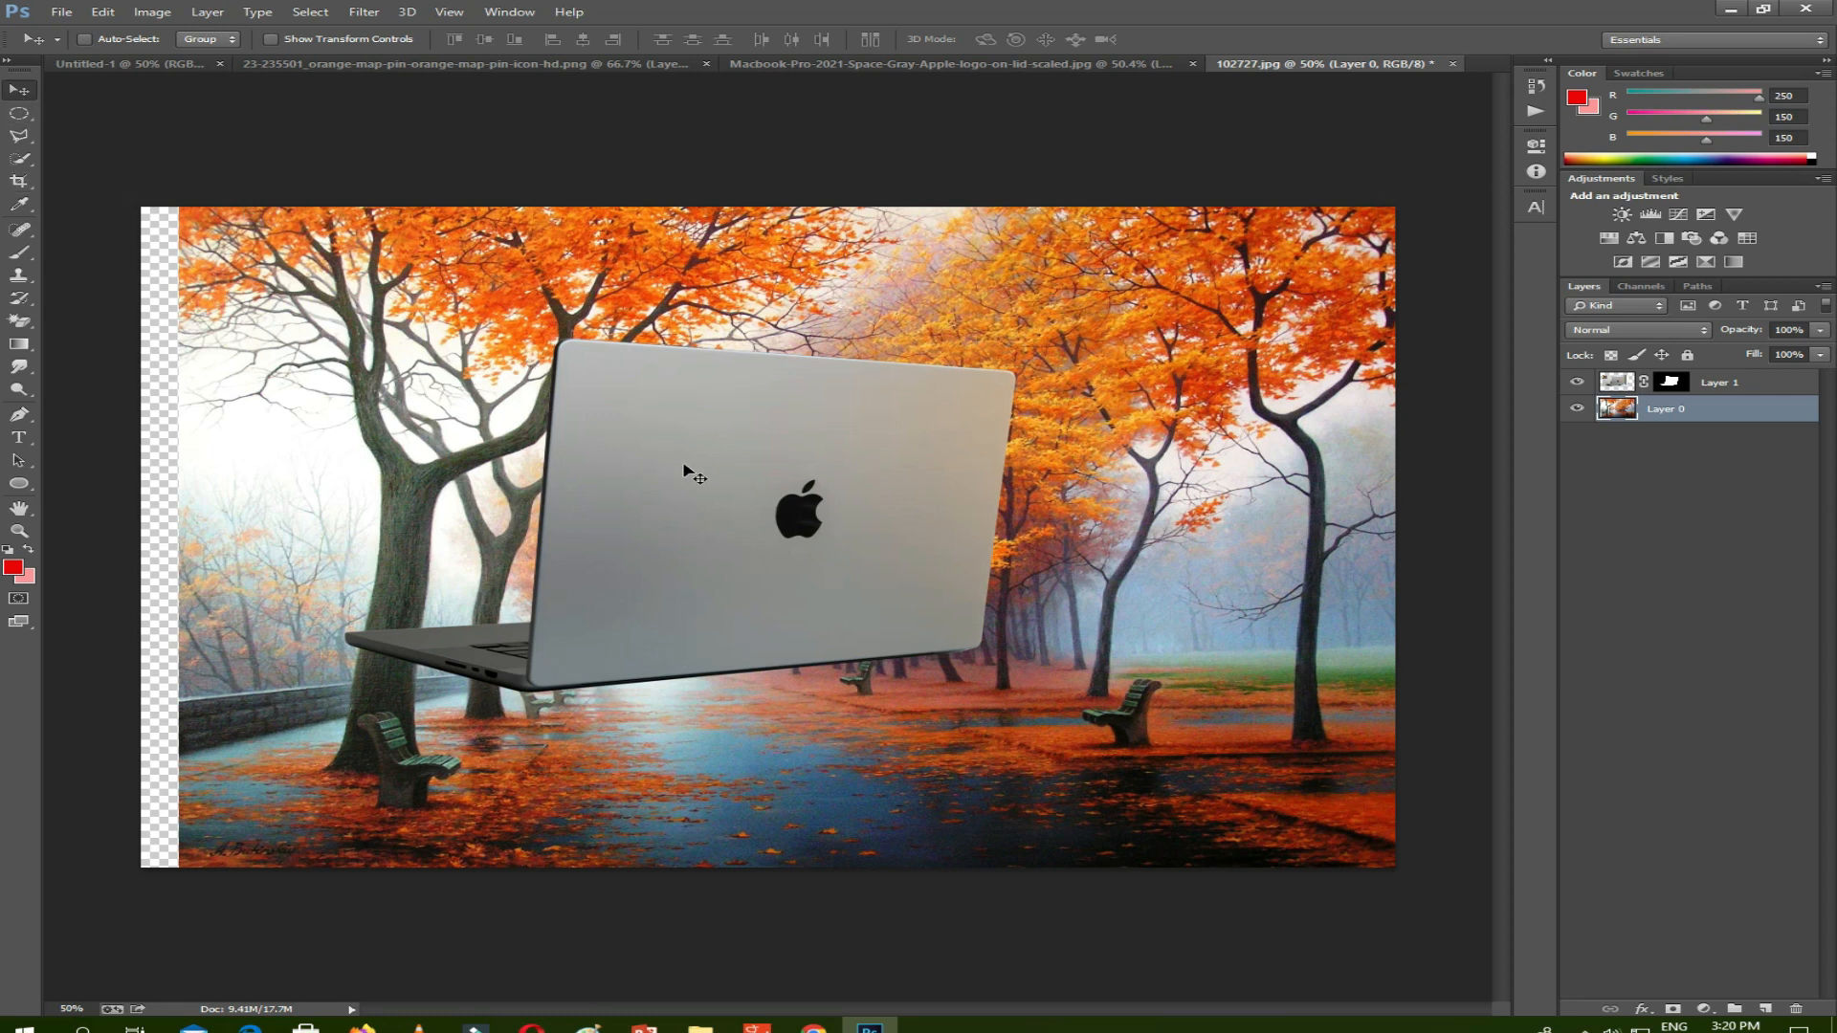
pyautogui.moveTo(674, 484); pyautogui.dragTo(690, 430)
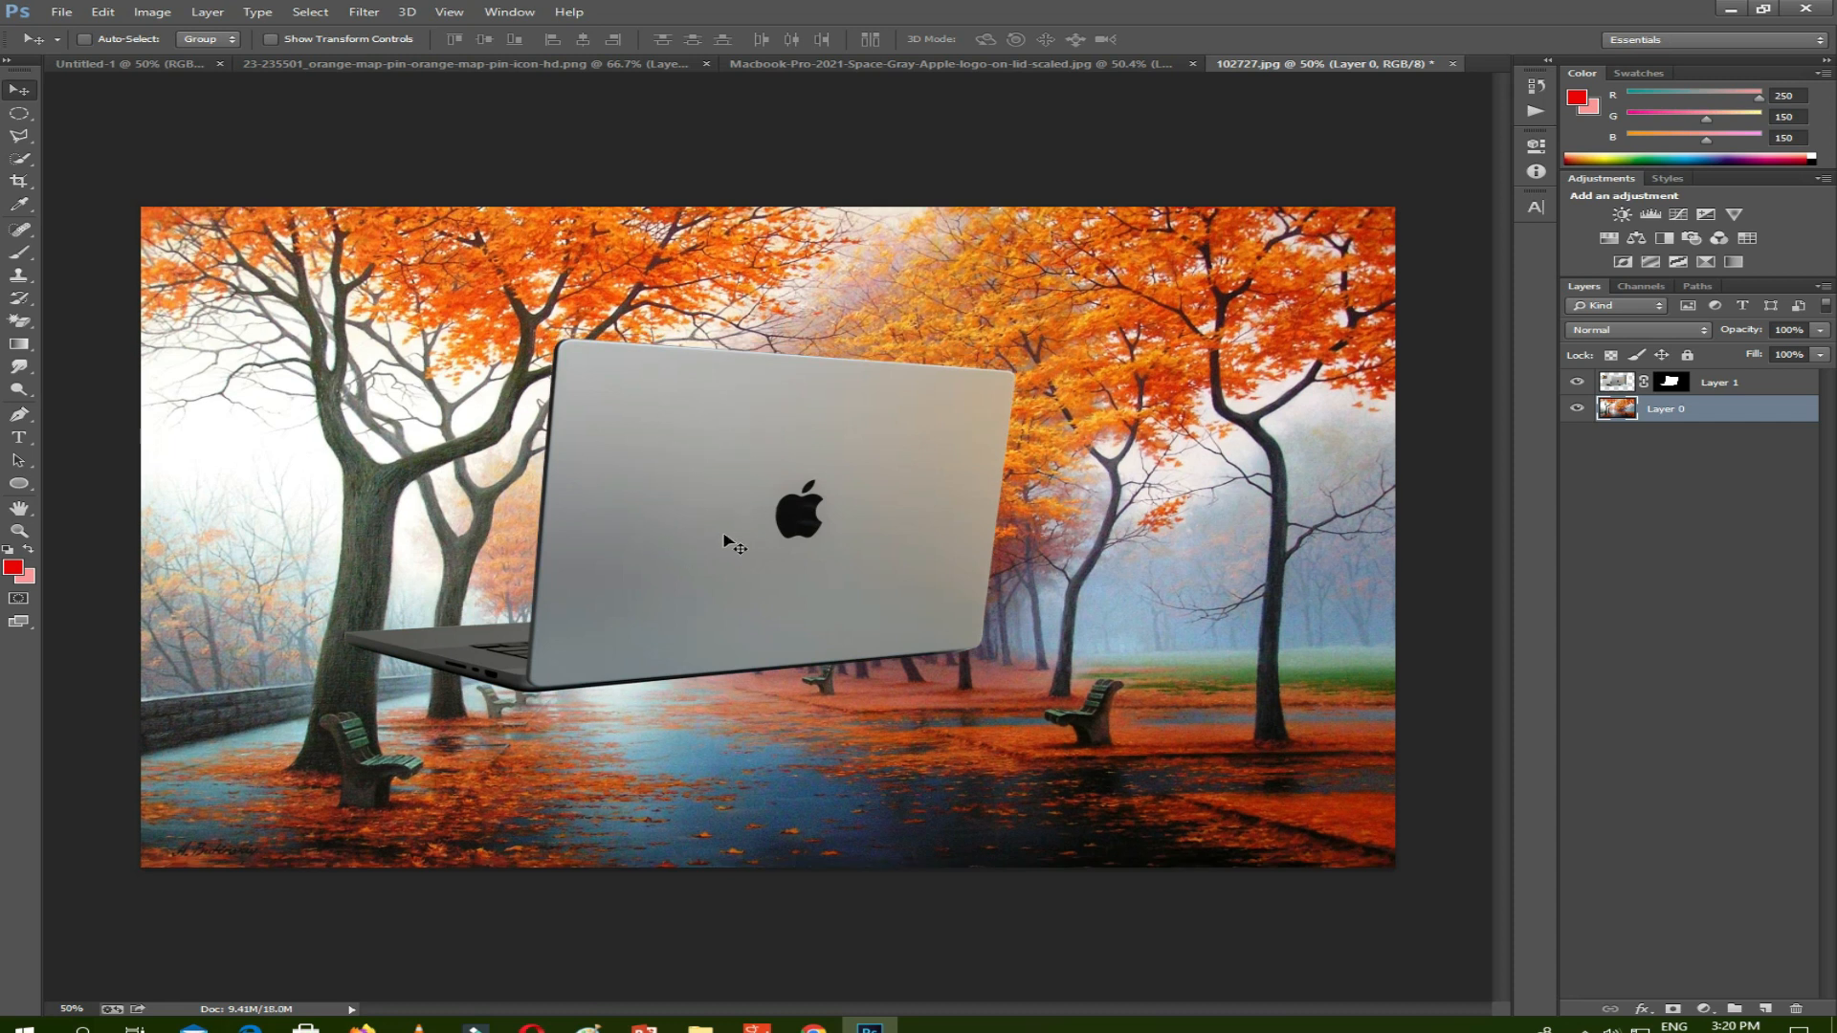
pyautogui.rightClick(18, 136)
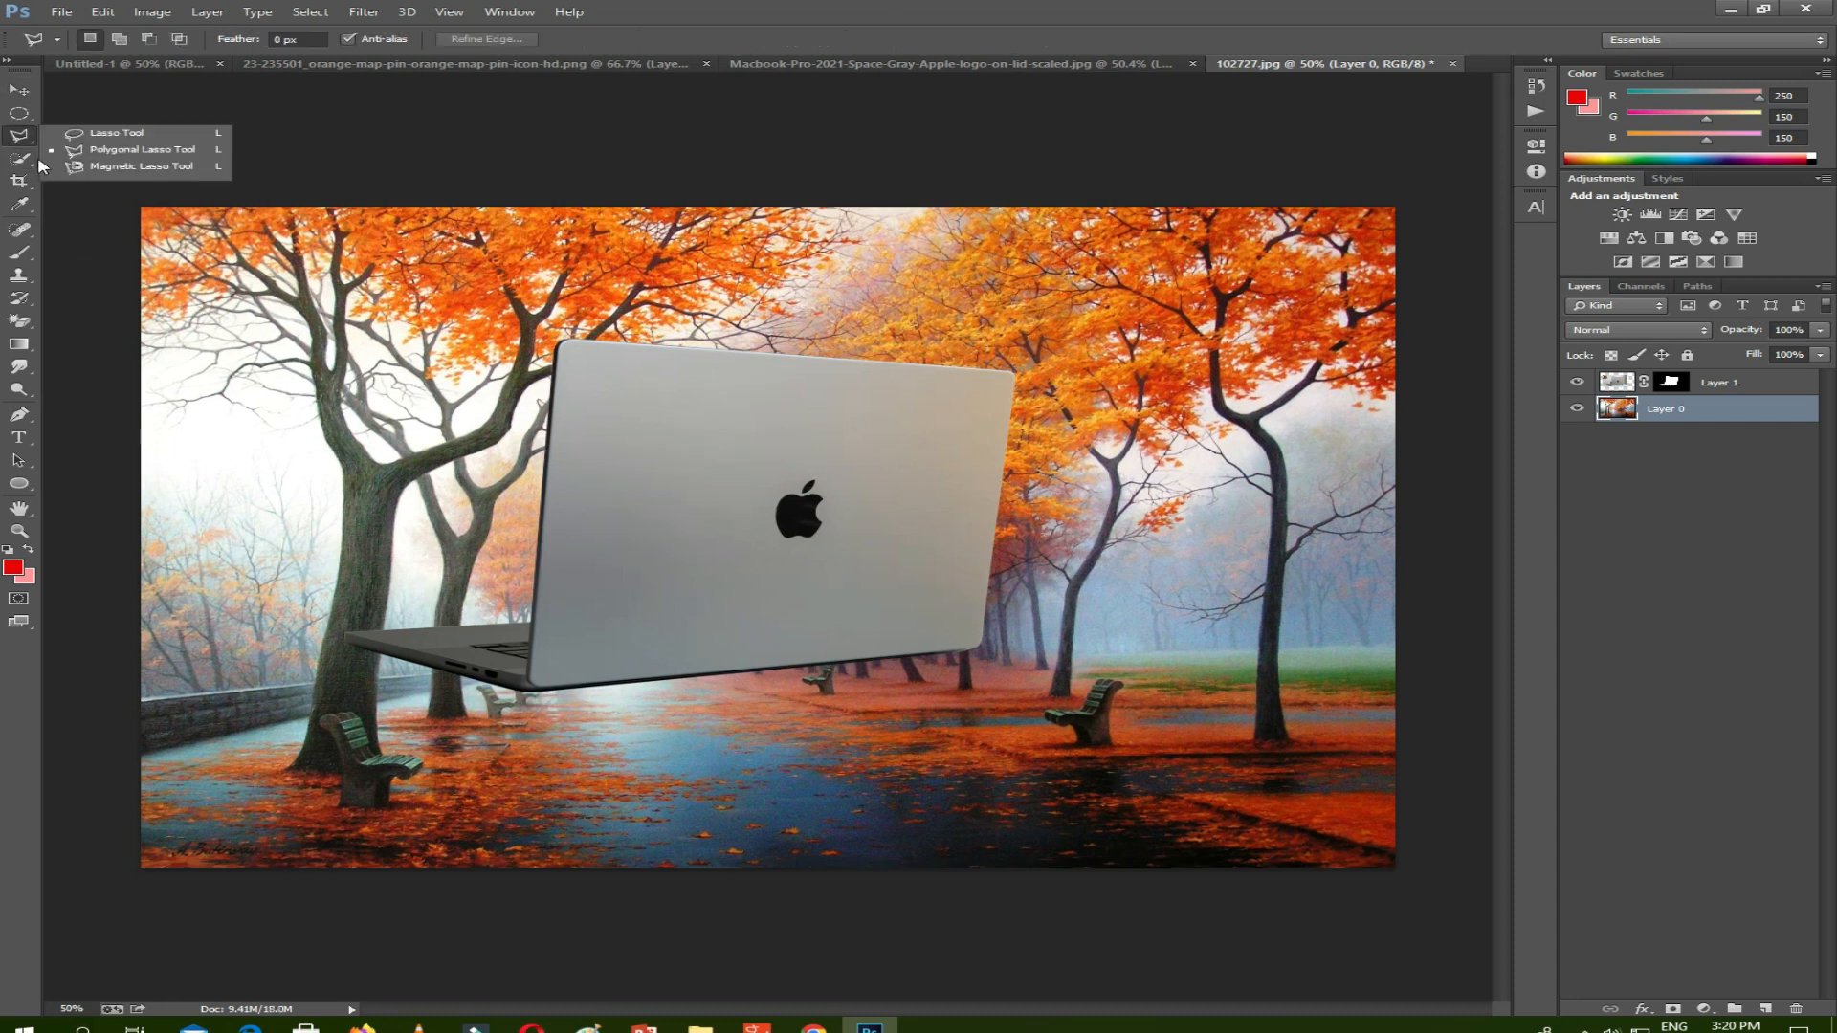
pyautogui.click(96, 150)
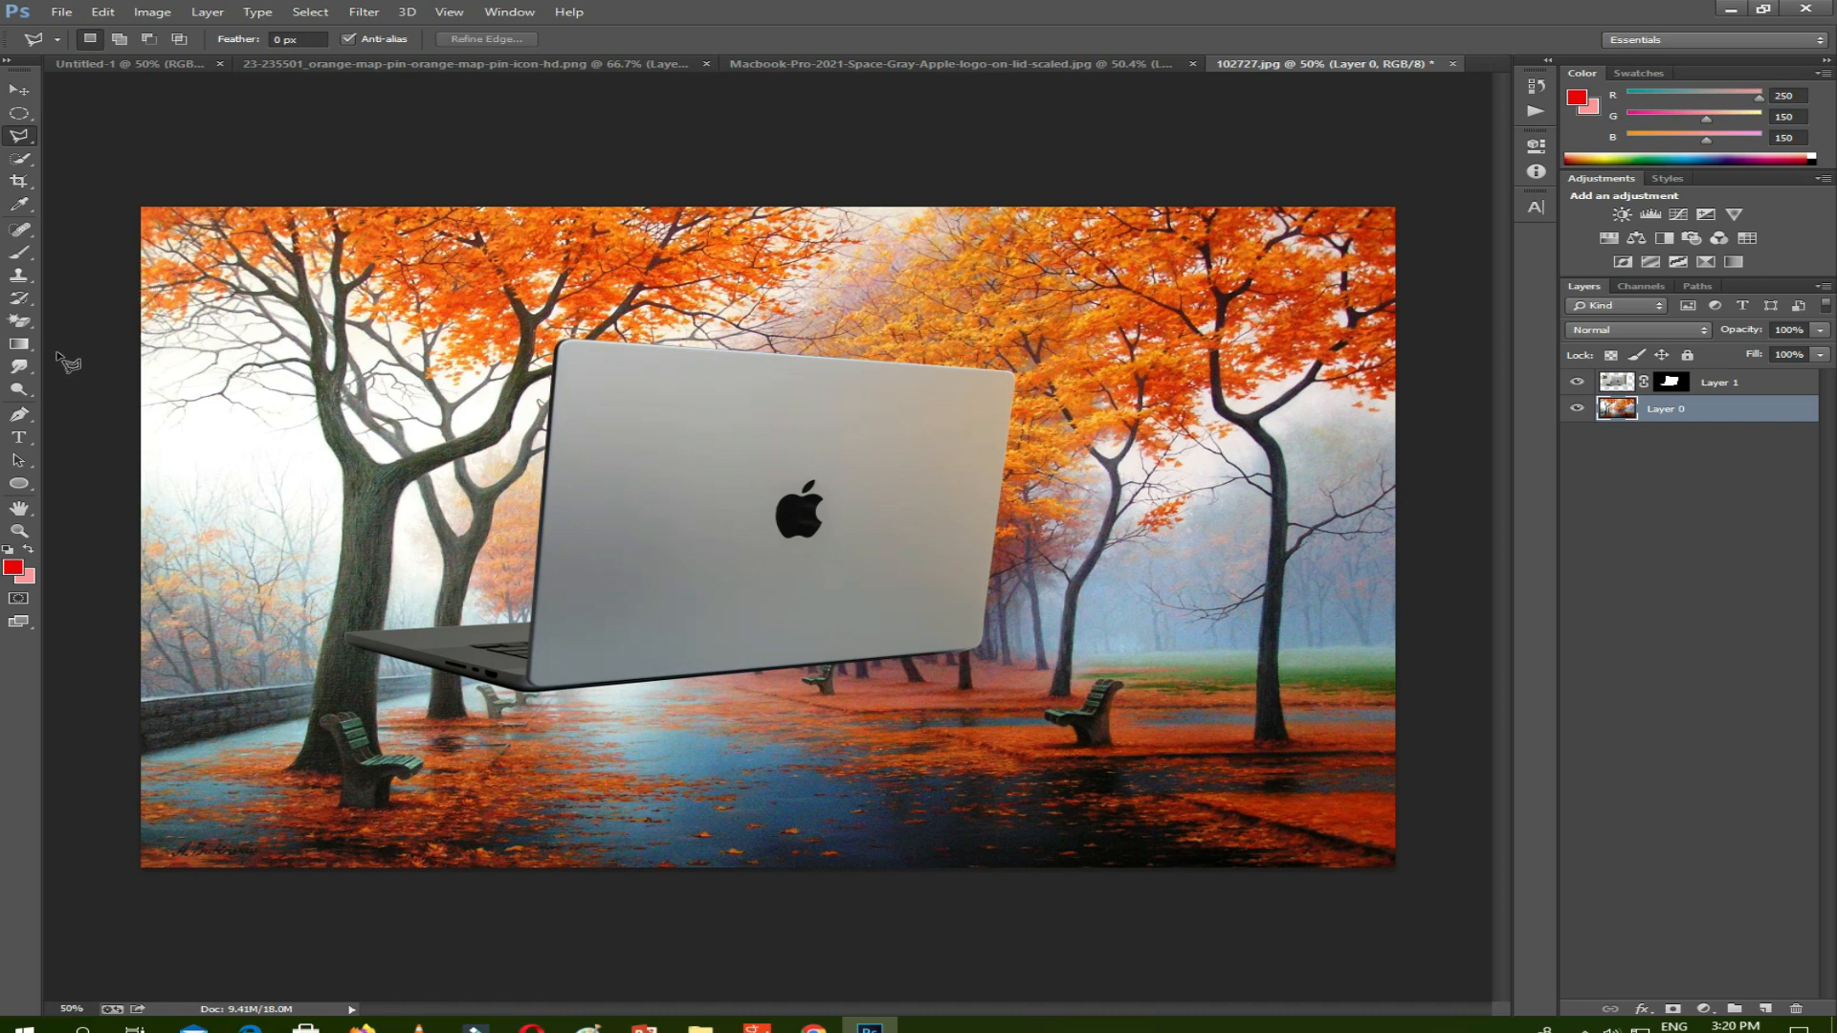
pyautogui.moveTo(19, 323); pyautogui.dragTo(81, 362)
pyautogui.click(137, 352)
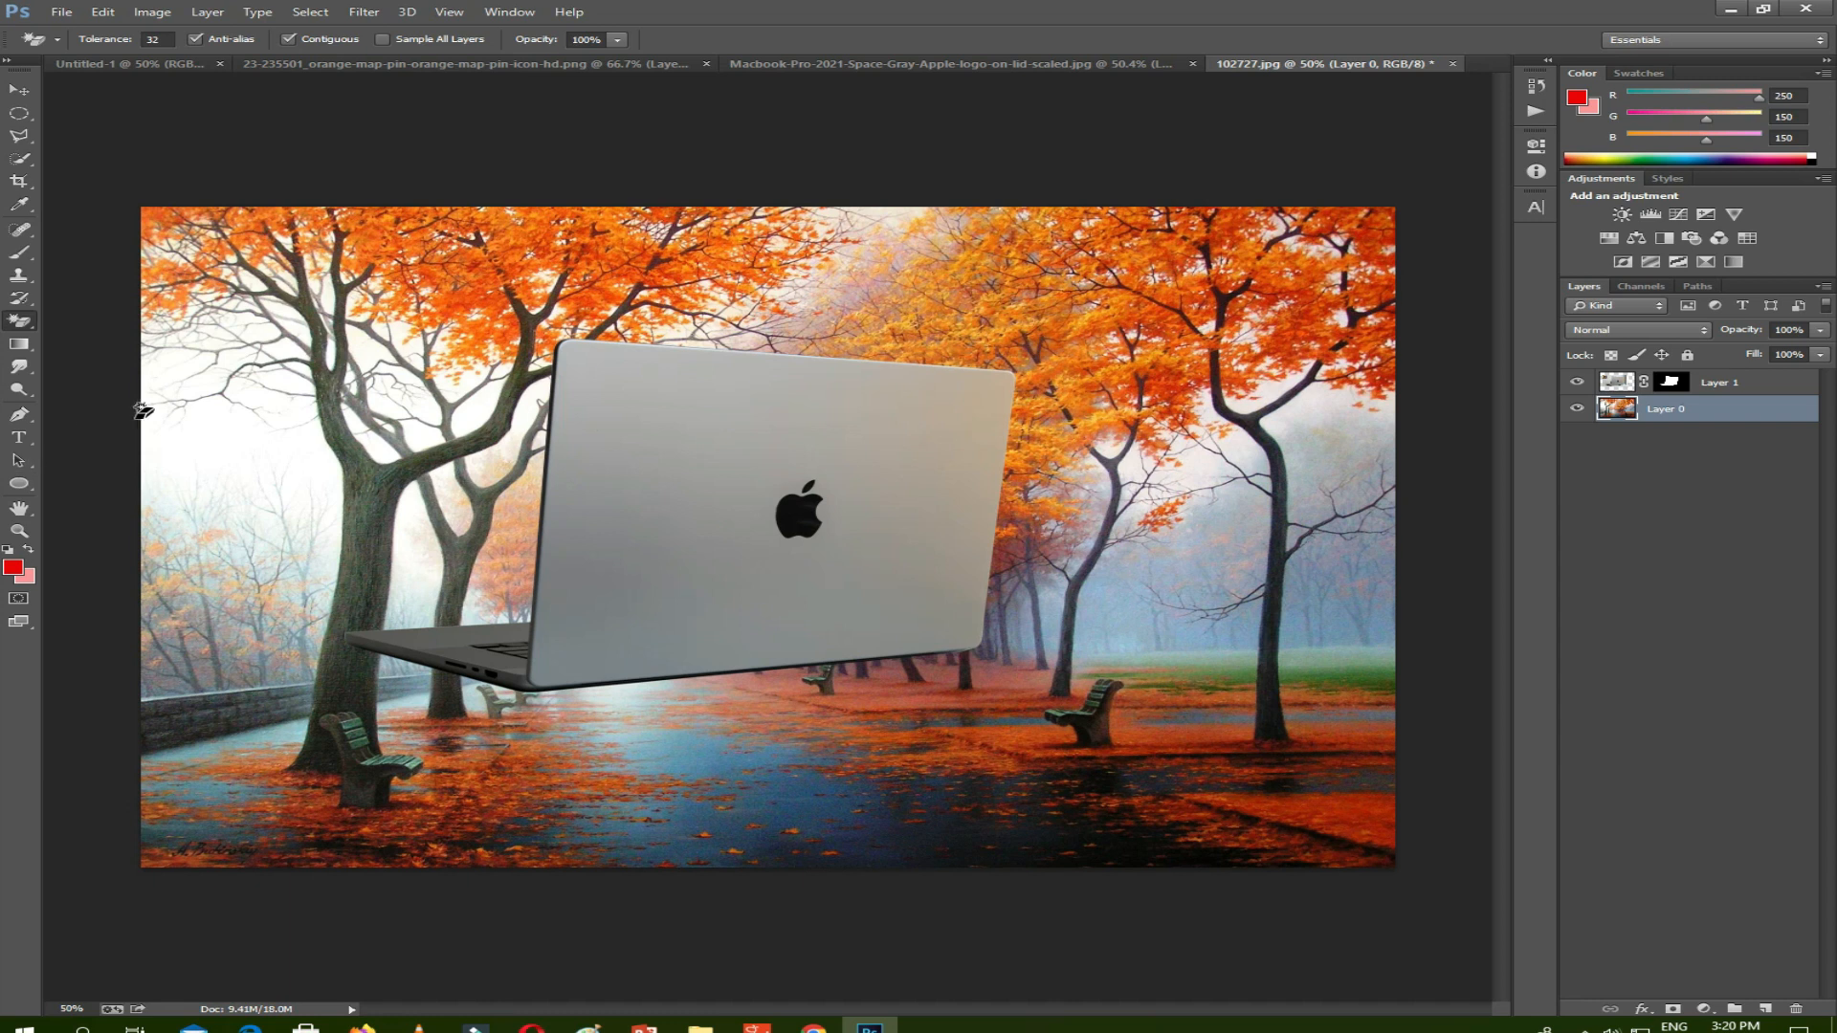
pyautogui.click(31, 490)
pyautogui.rightClick(31, 495)
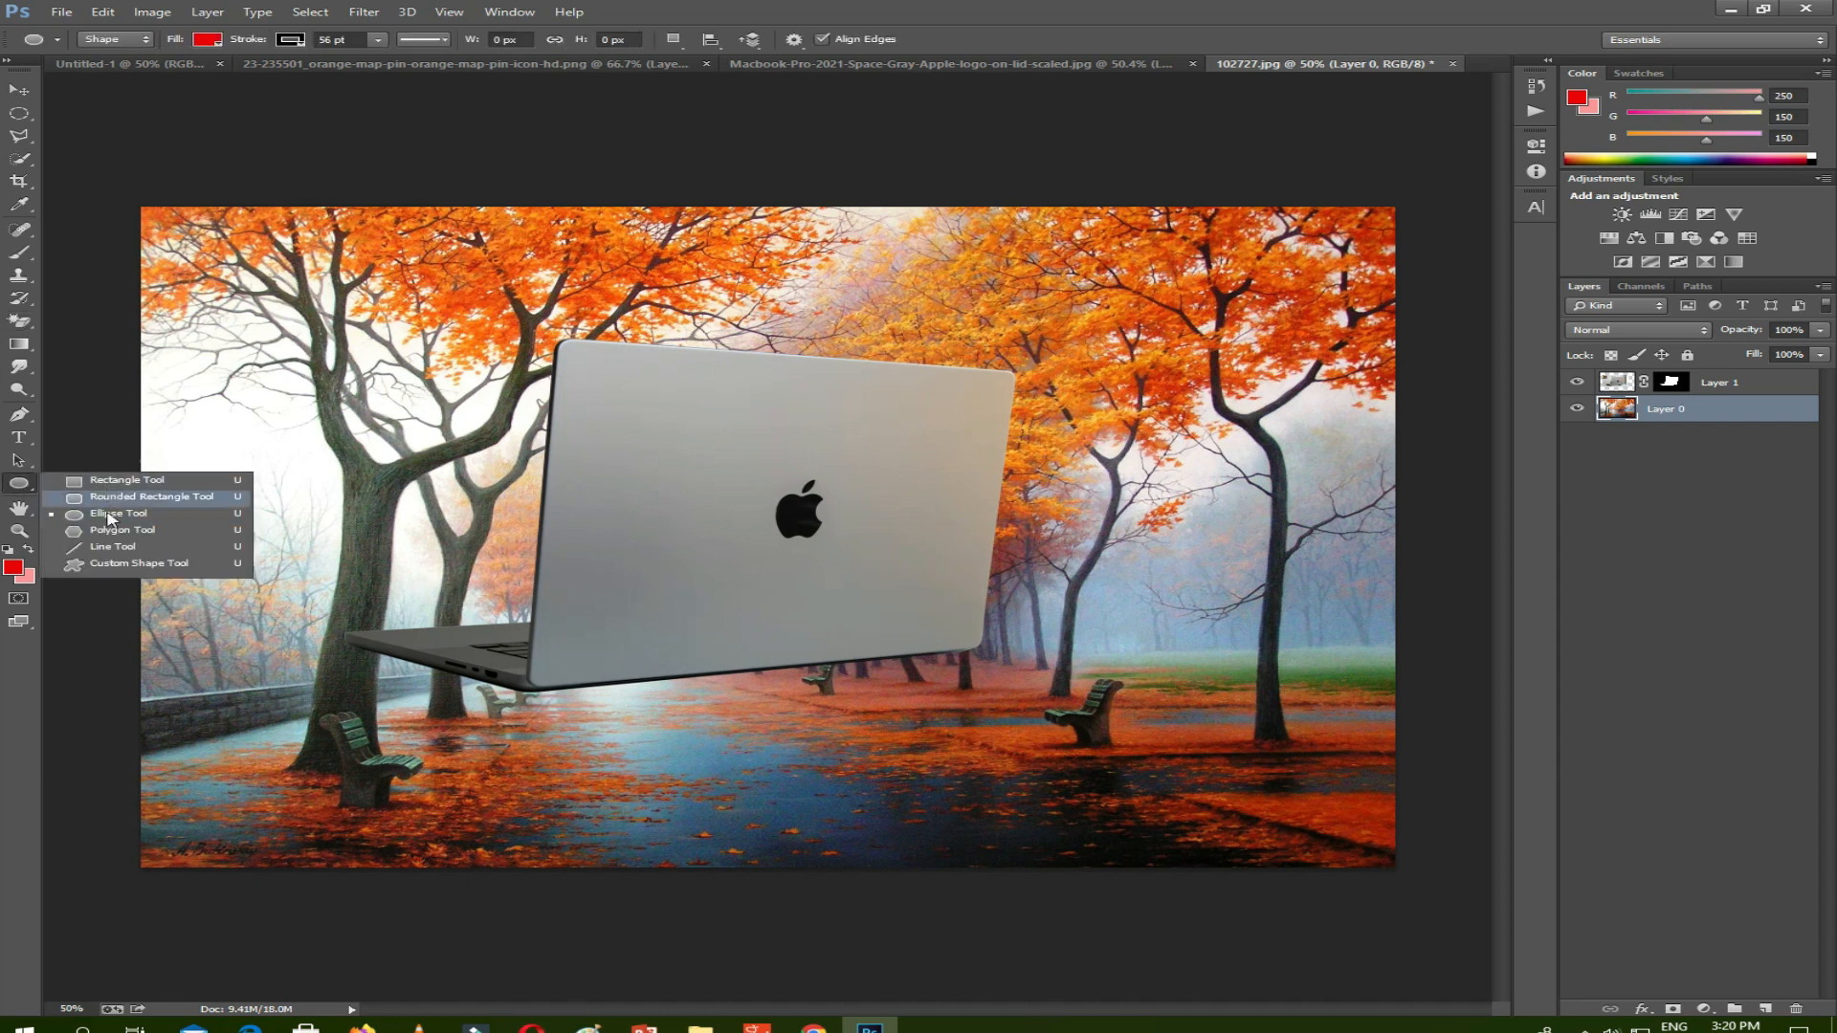
pyautogui.click(105, 552)
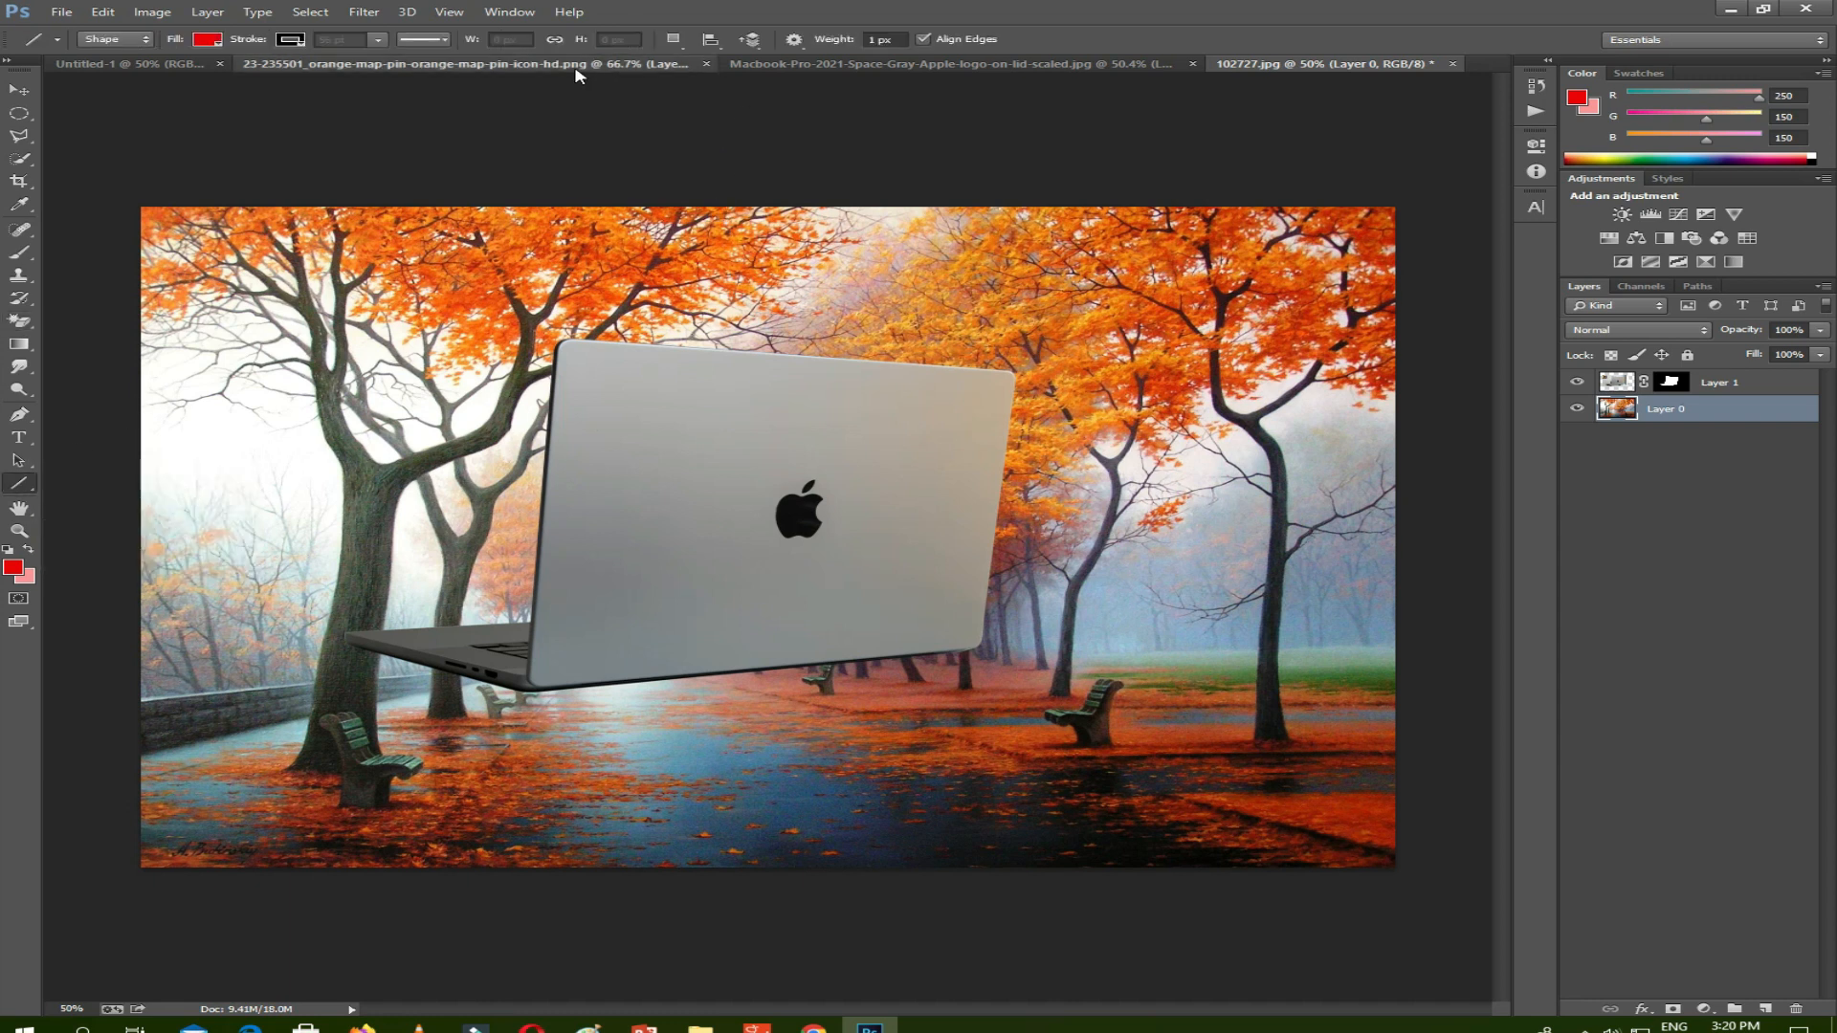
# In the blank Untitled-1 document, draw a rectangle shape about 744 by 968 px near the canvas centre.
pyautogui.click(574, 66)
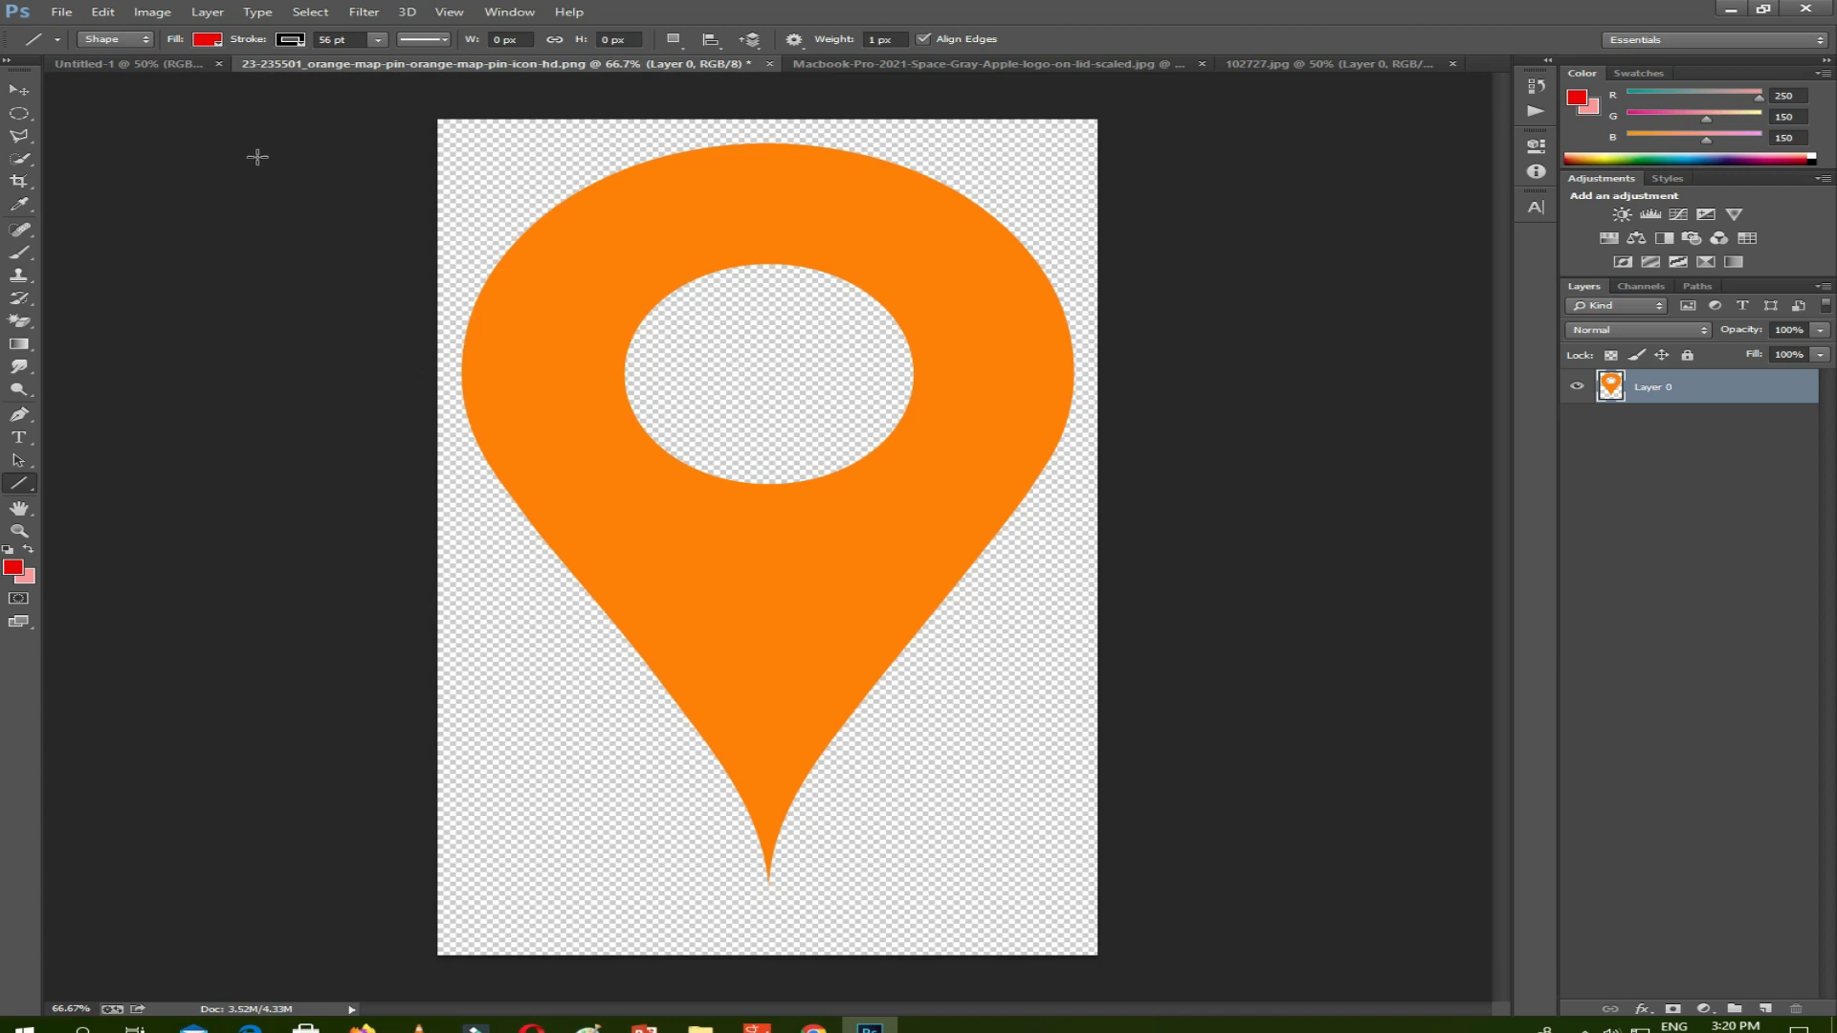
pyautogui.click(153, 64)
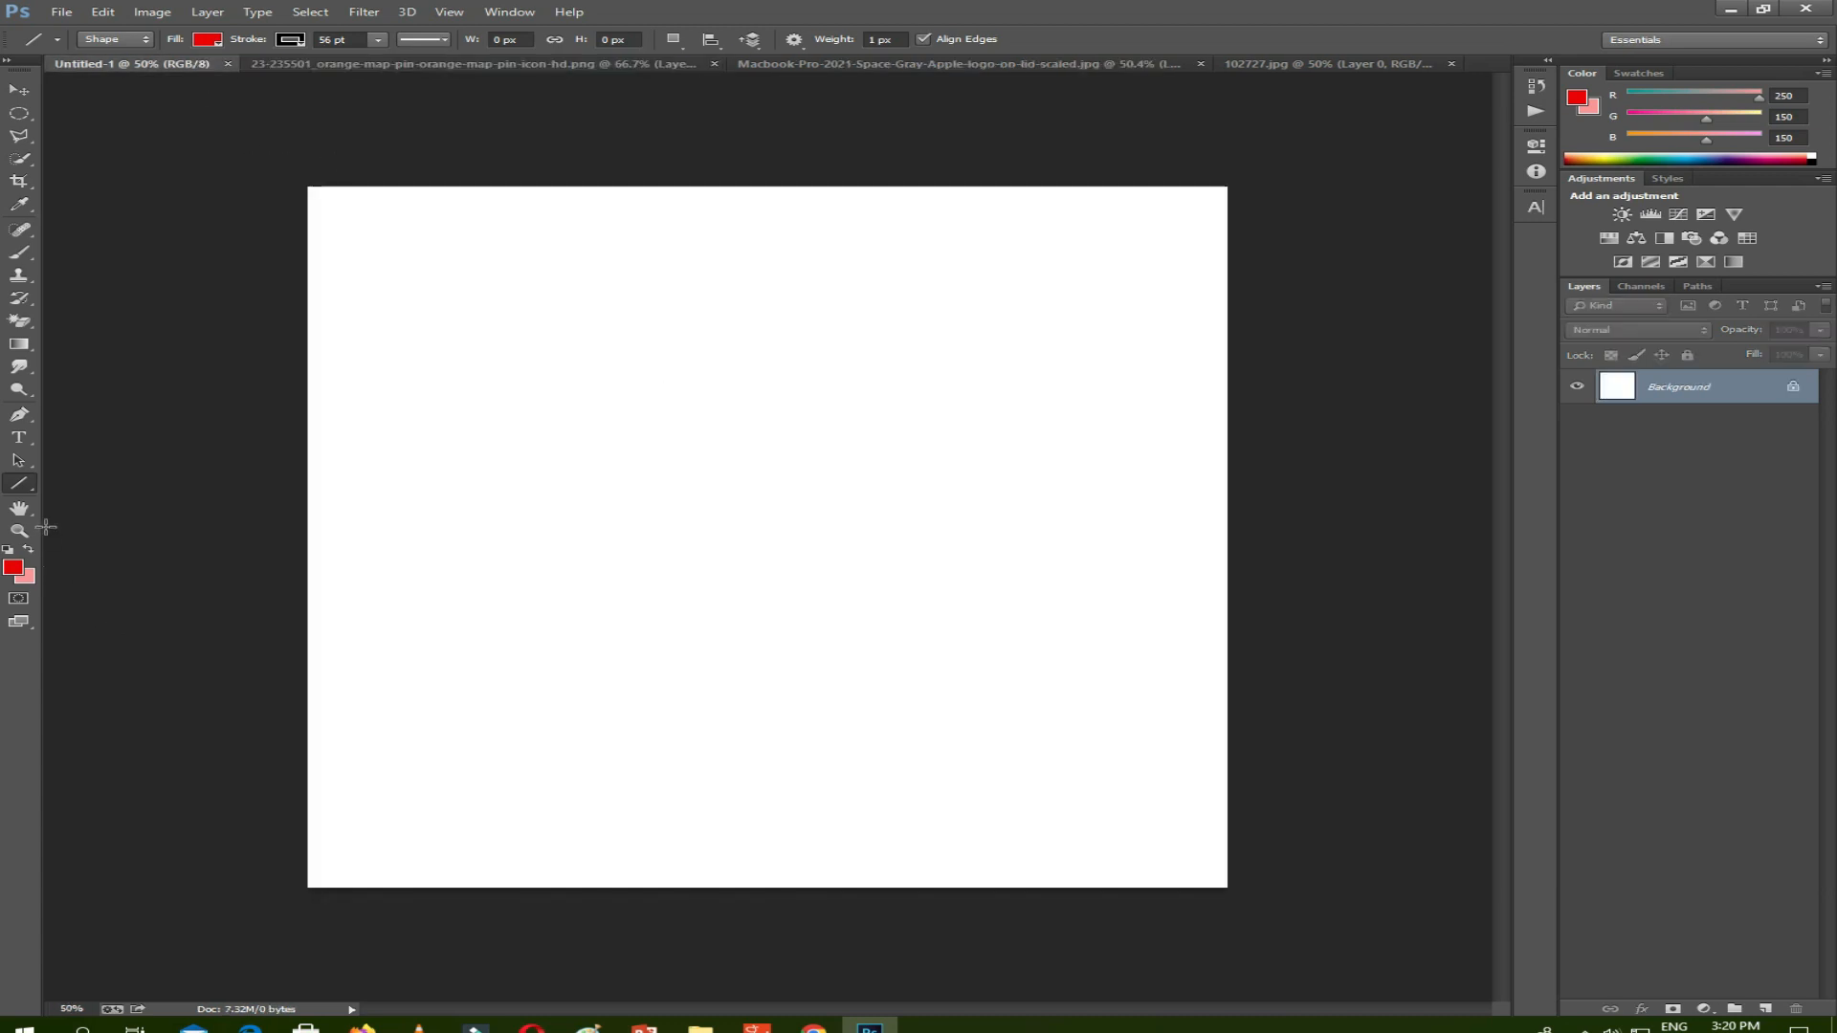
pyautogui.rightClick(25, 491)
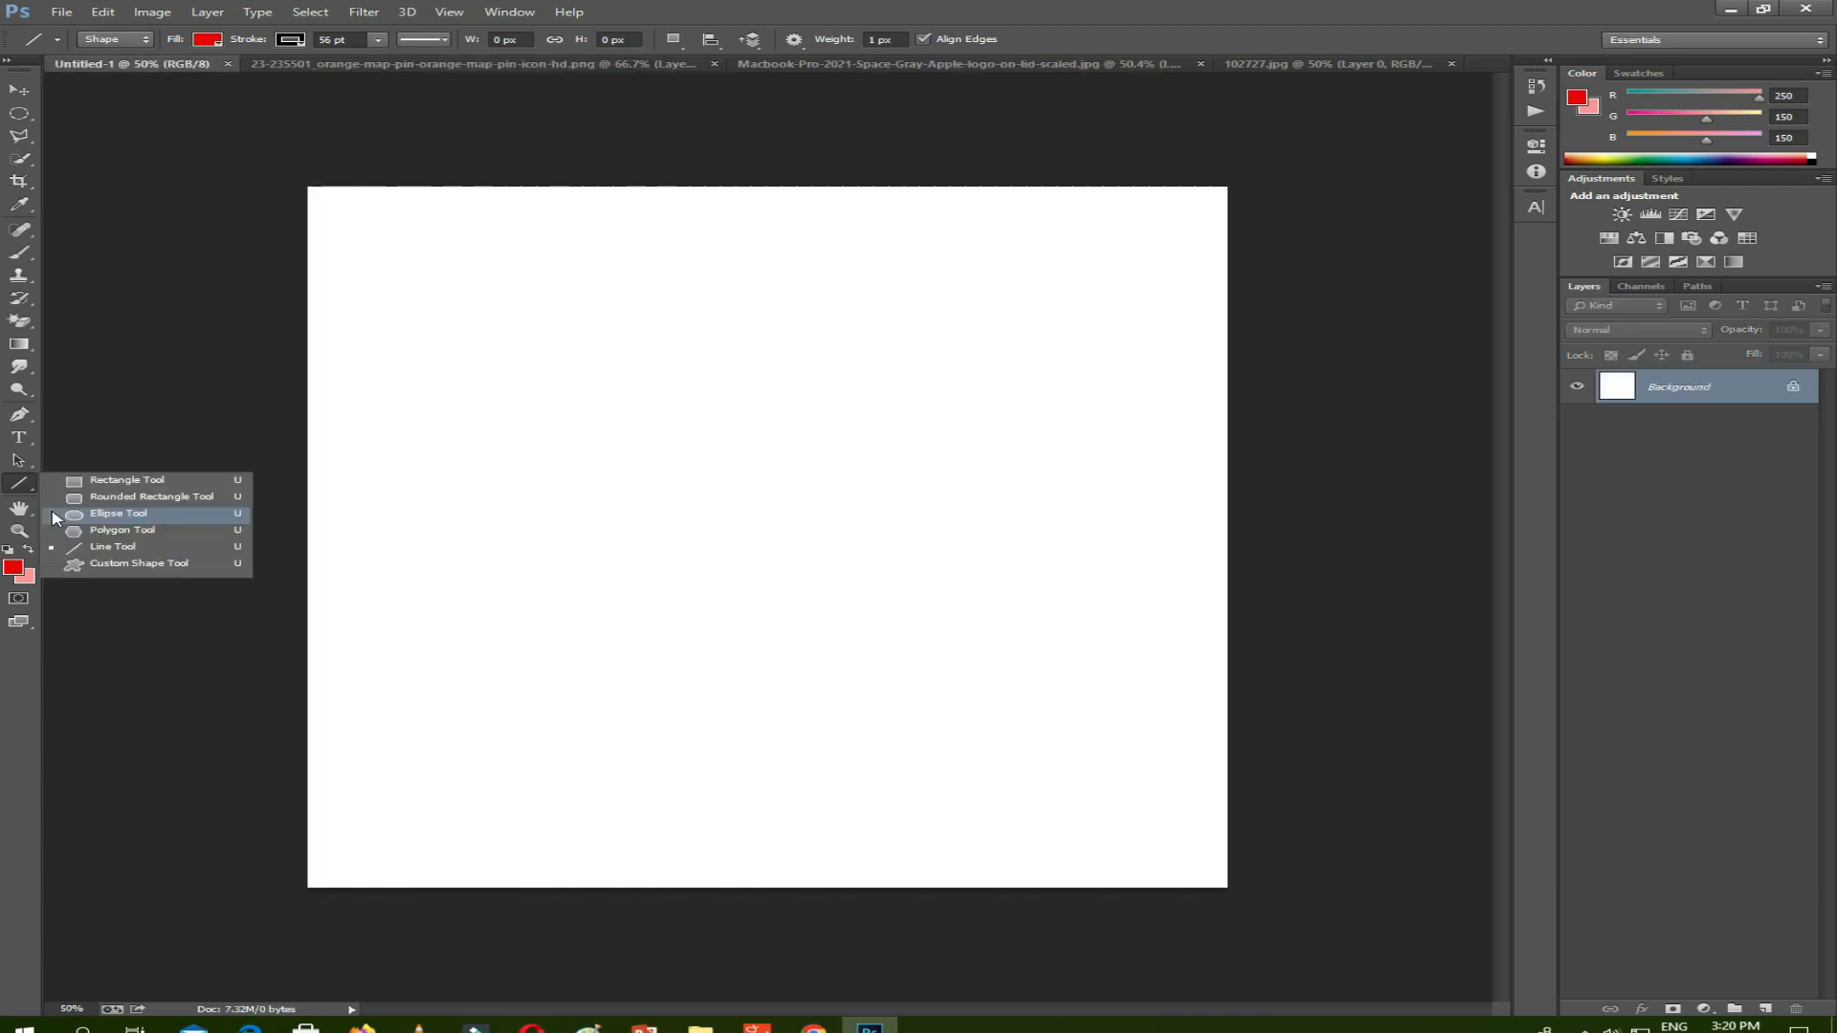
pyautogui.click(141, 484)
pyautogui.moveTo(955, 332); pyautogui.dragTo(527, 756)
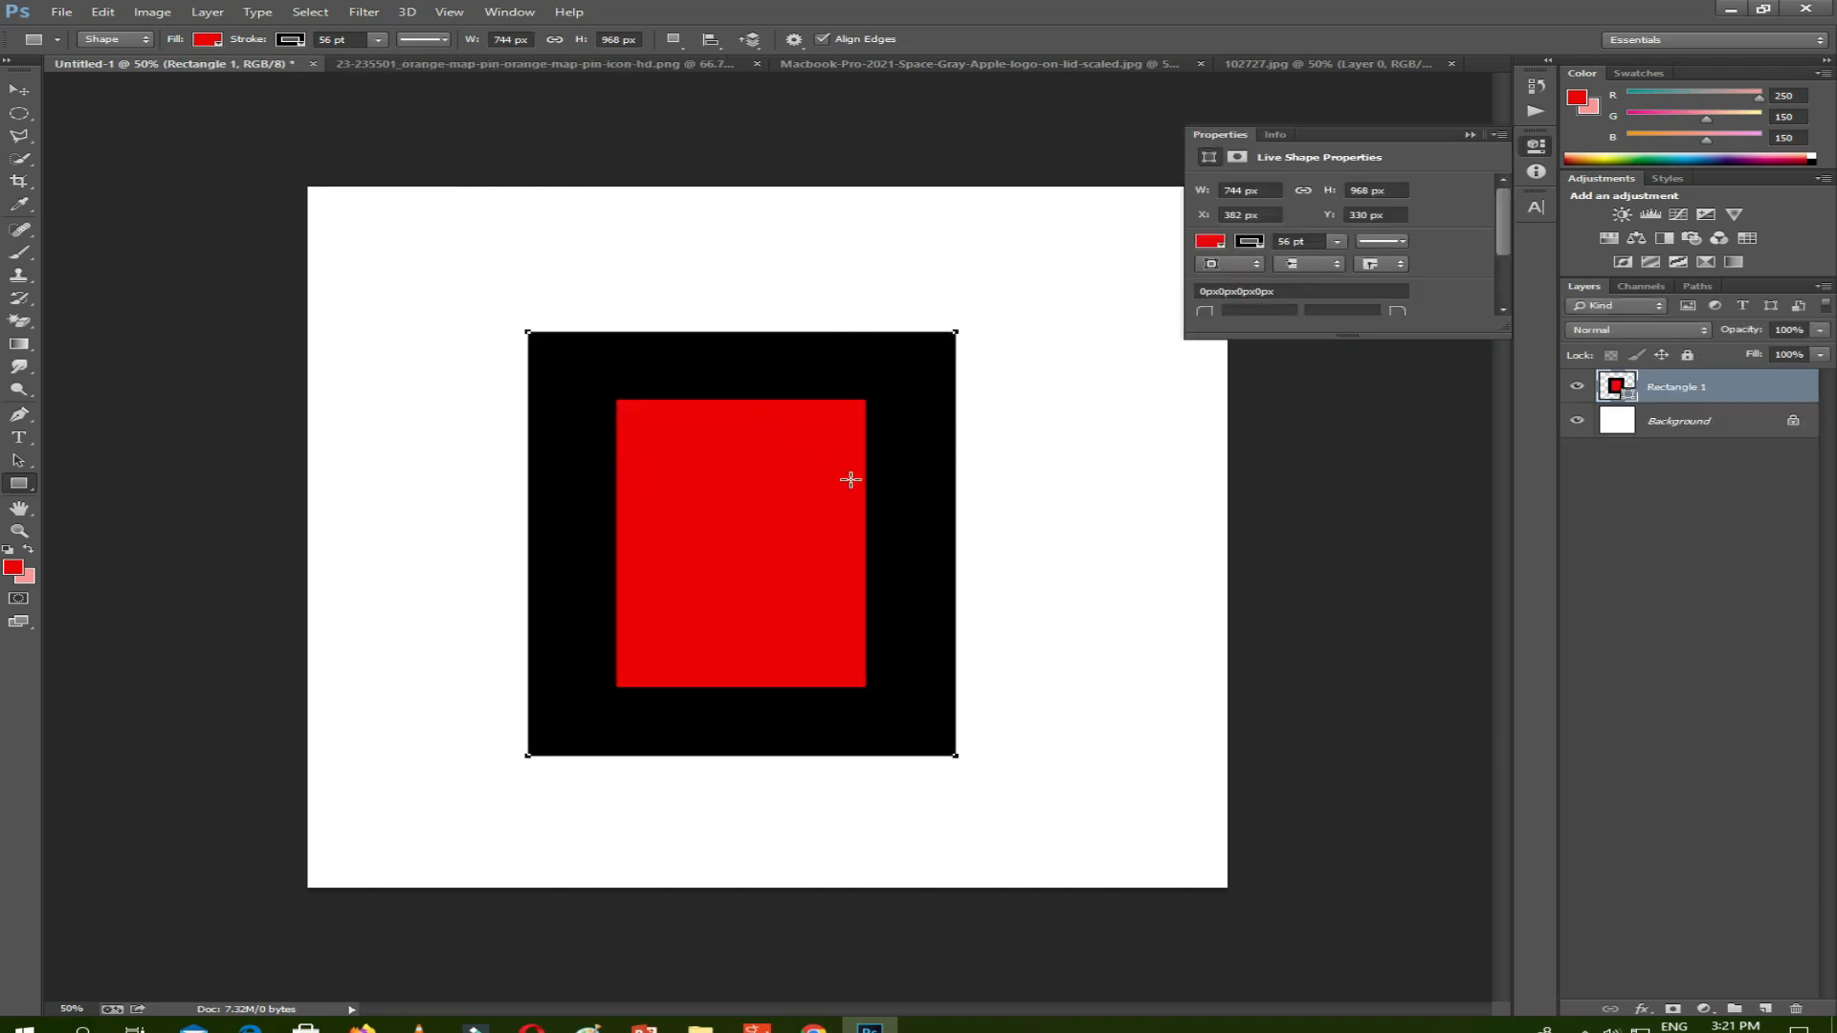
# Bring the shape properties closer to the rectangle and set its fill to yellow.
pyautogui.moveTo(1383, 135); pyautogui.dragTo(1261, 170)
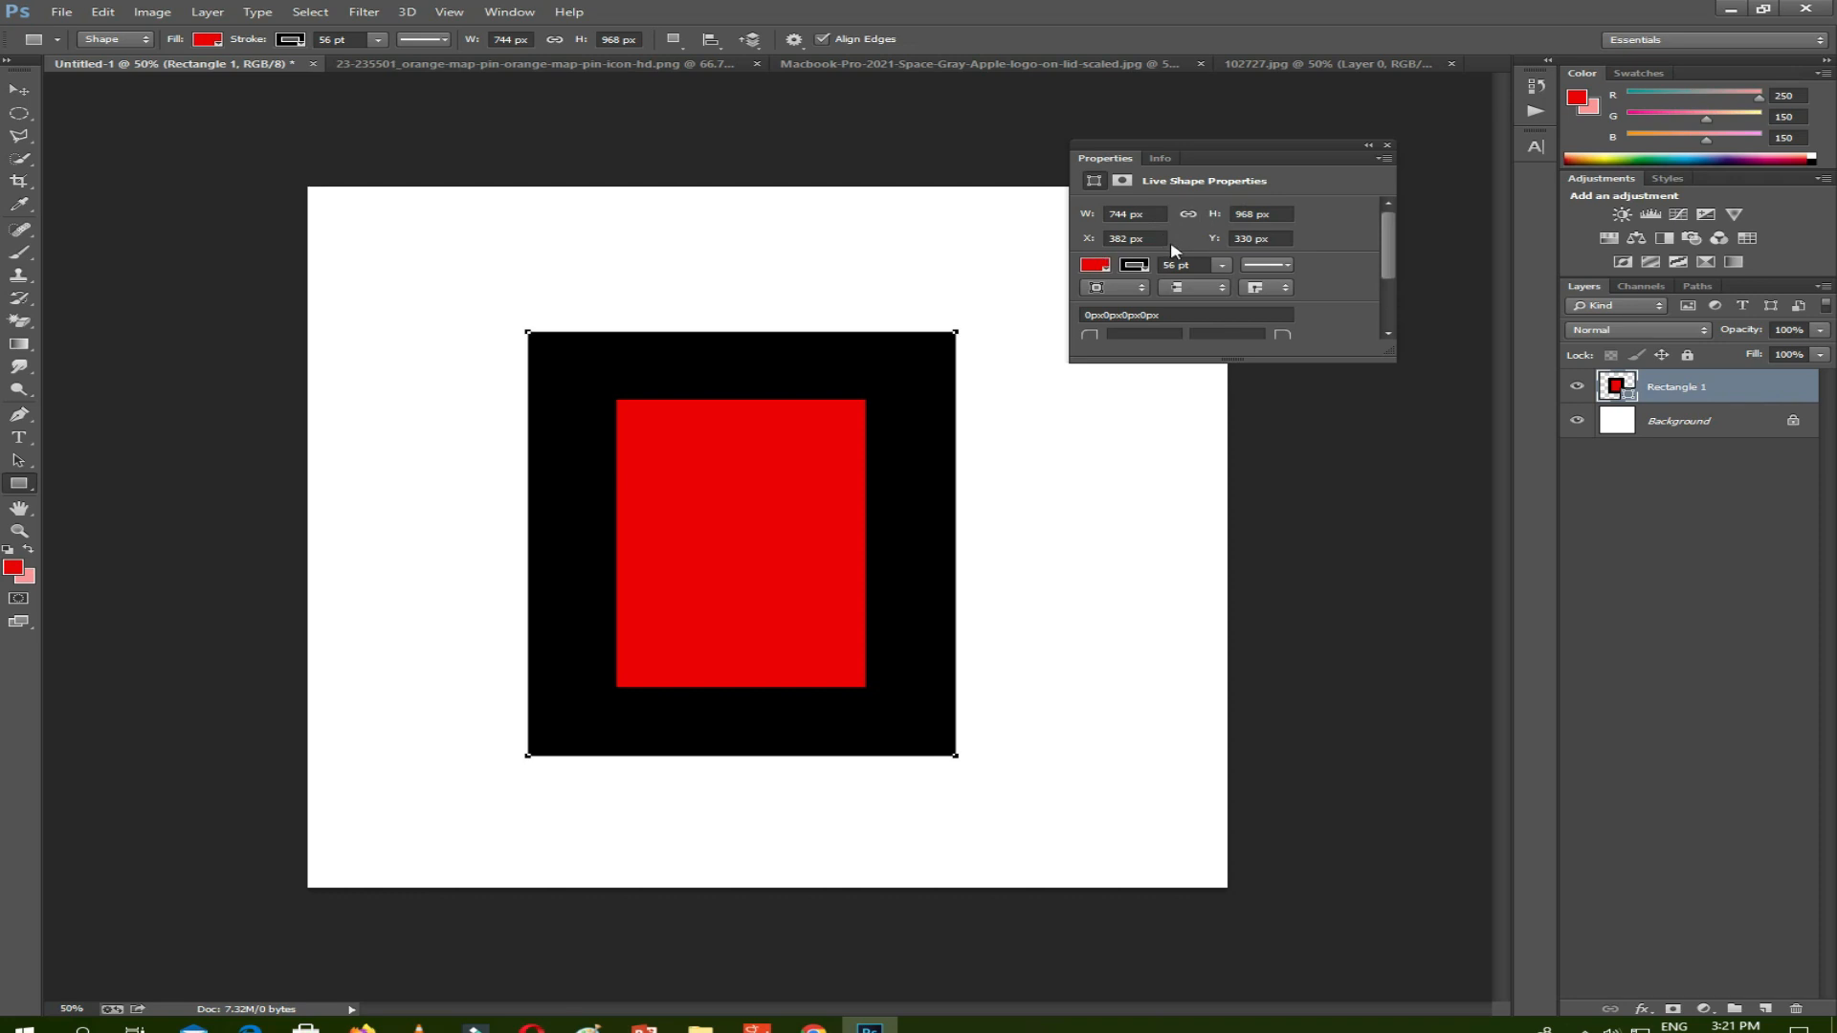
pyautogui.click(1097, 265)
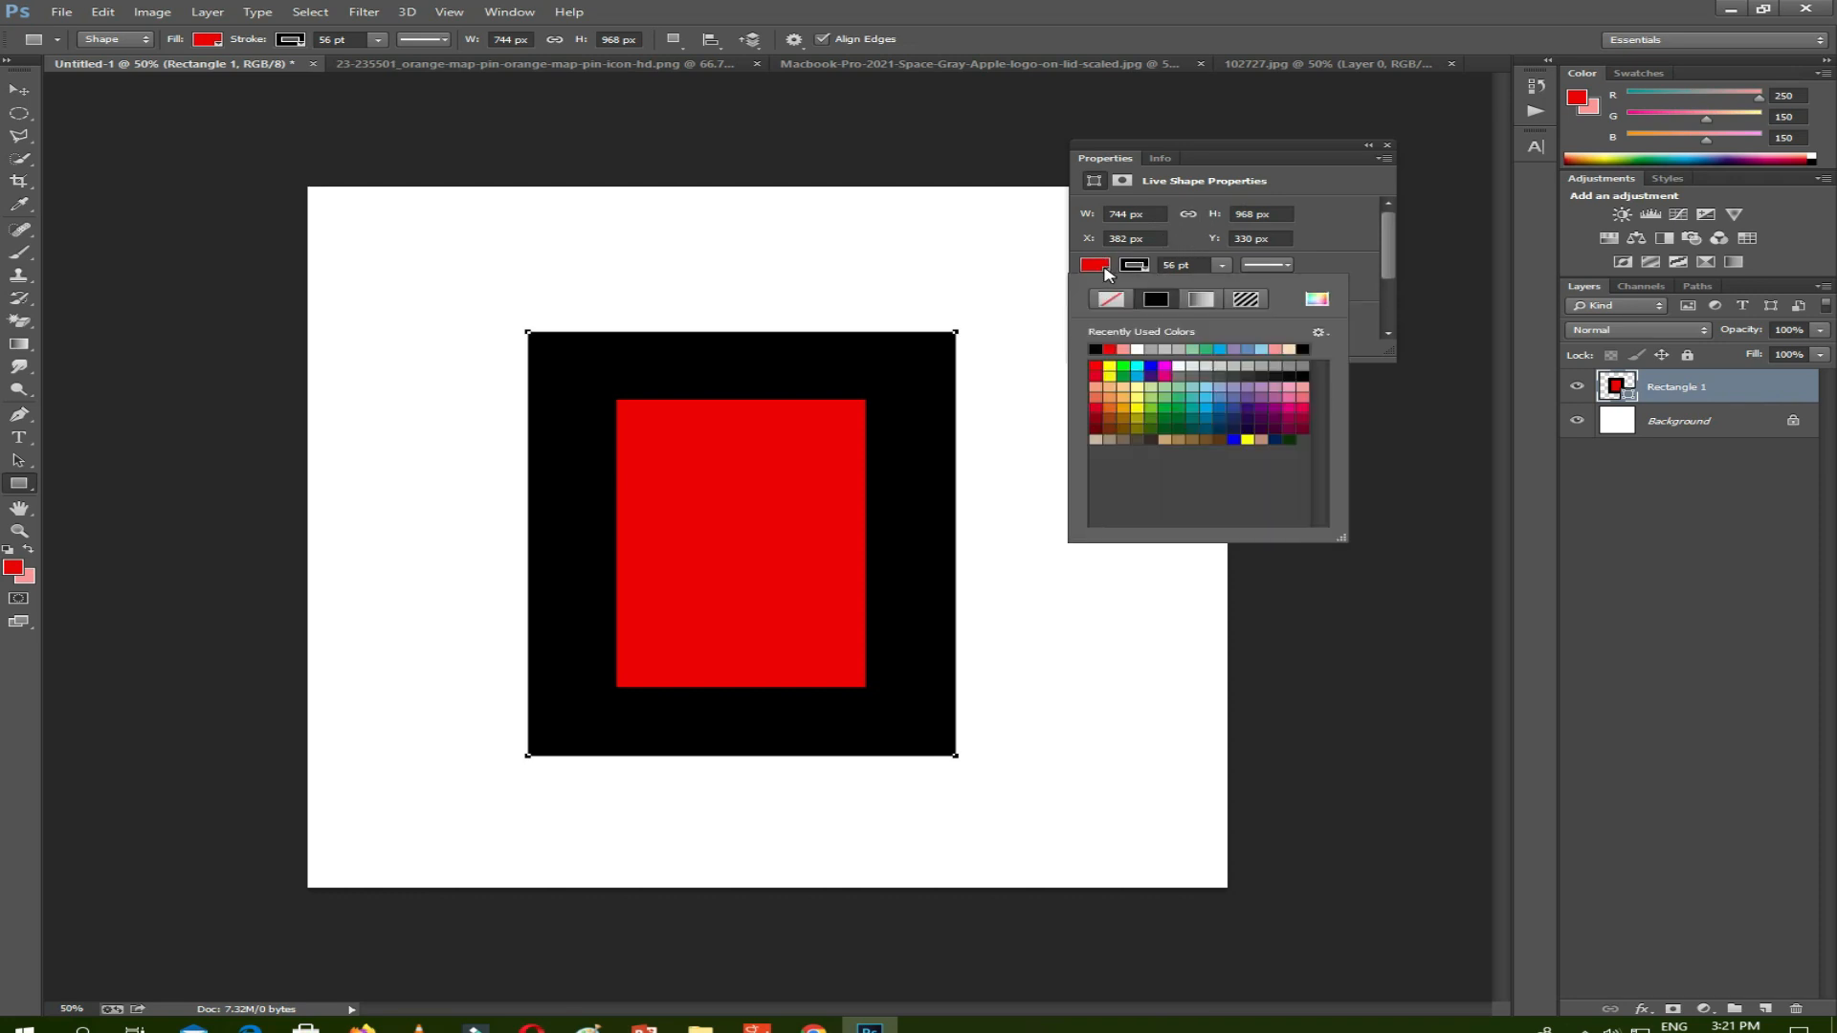
pyautogui.click(1110, 369)
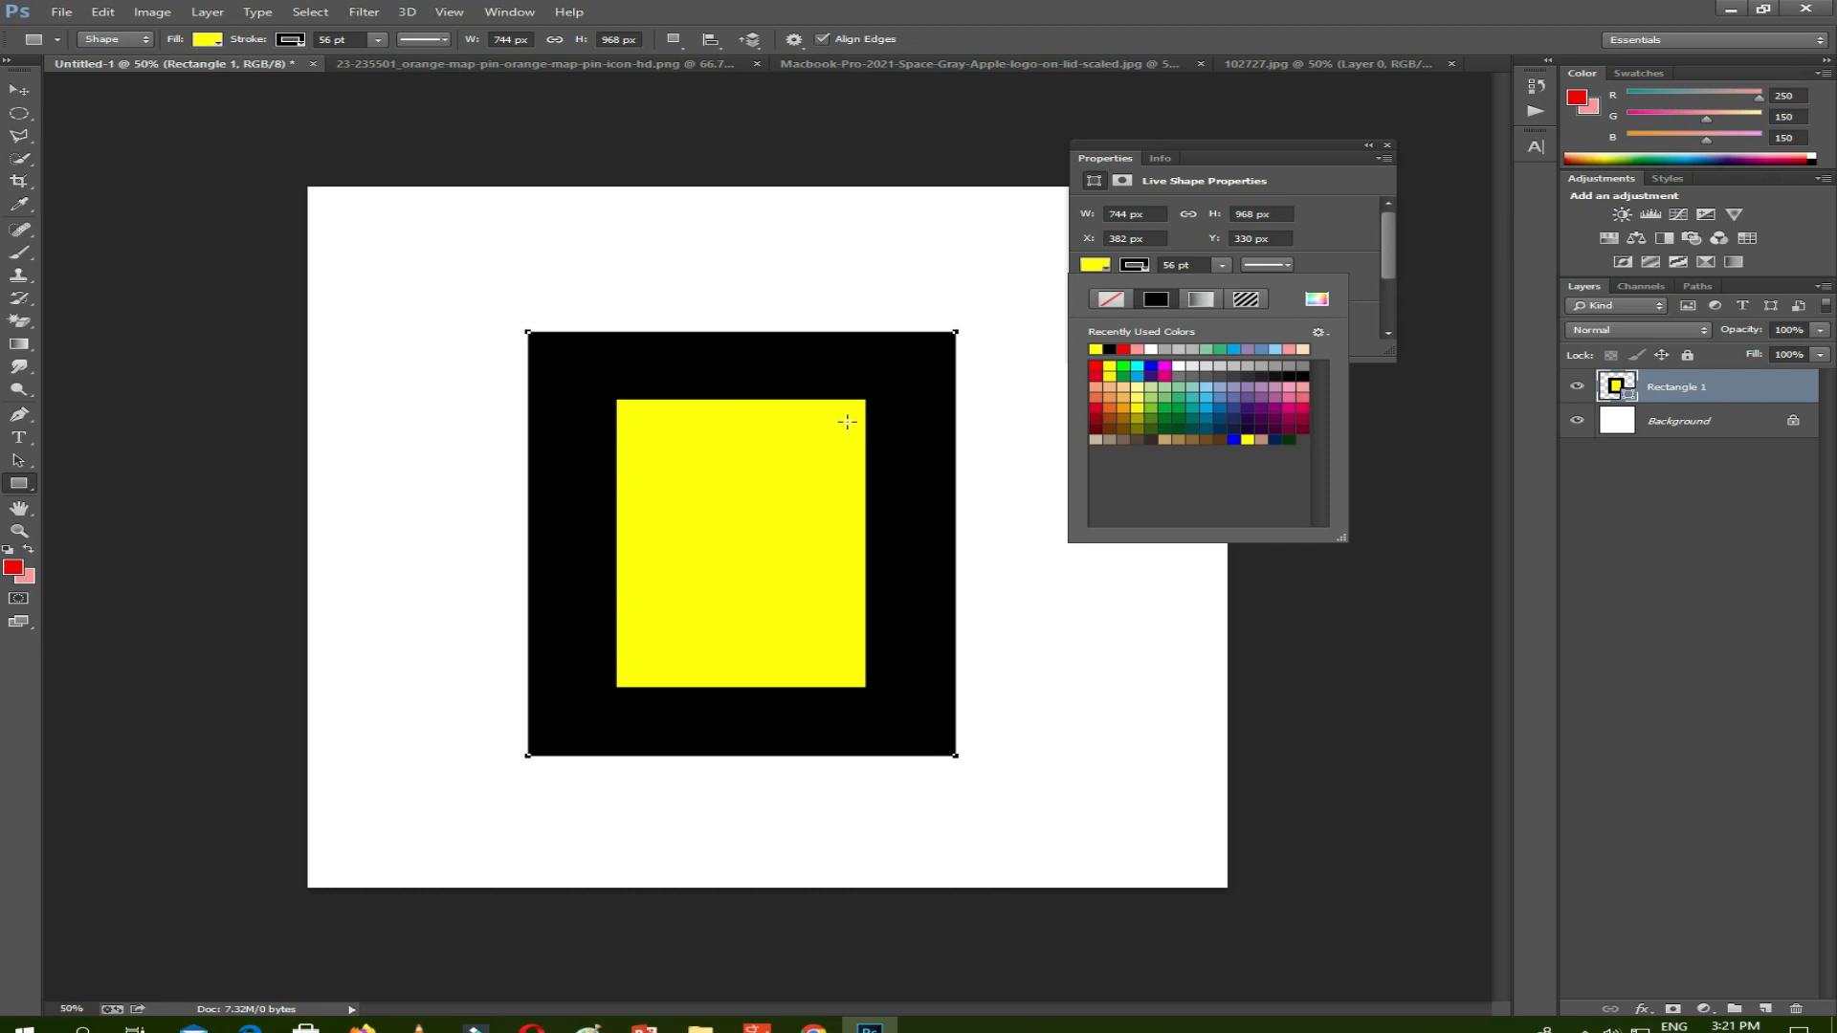
# Remove the rectangle's stroke and restore it as solid black.
pyautogui.click(1147, 271)
pyautogui.click(1147, 271)
pyautogui.click(1111, 303)
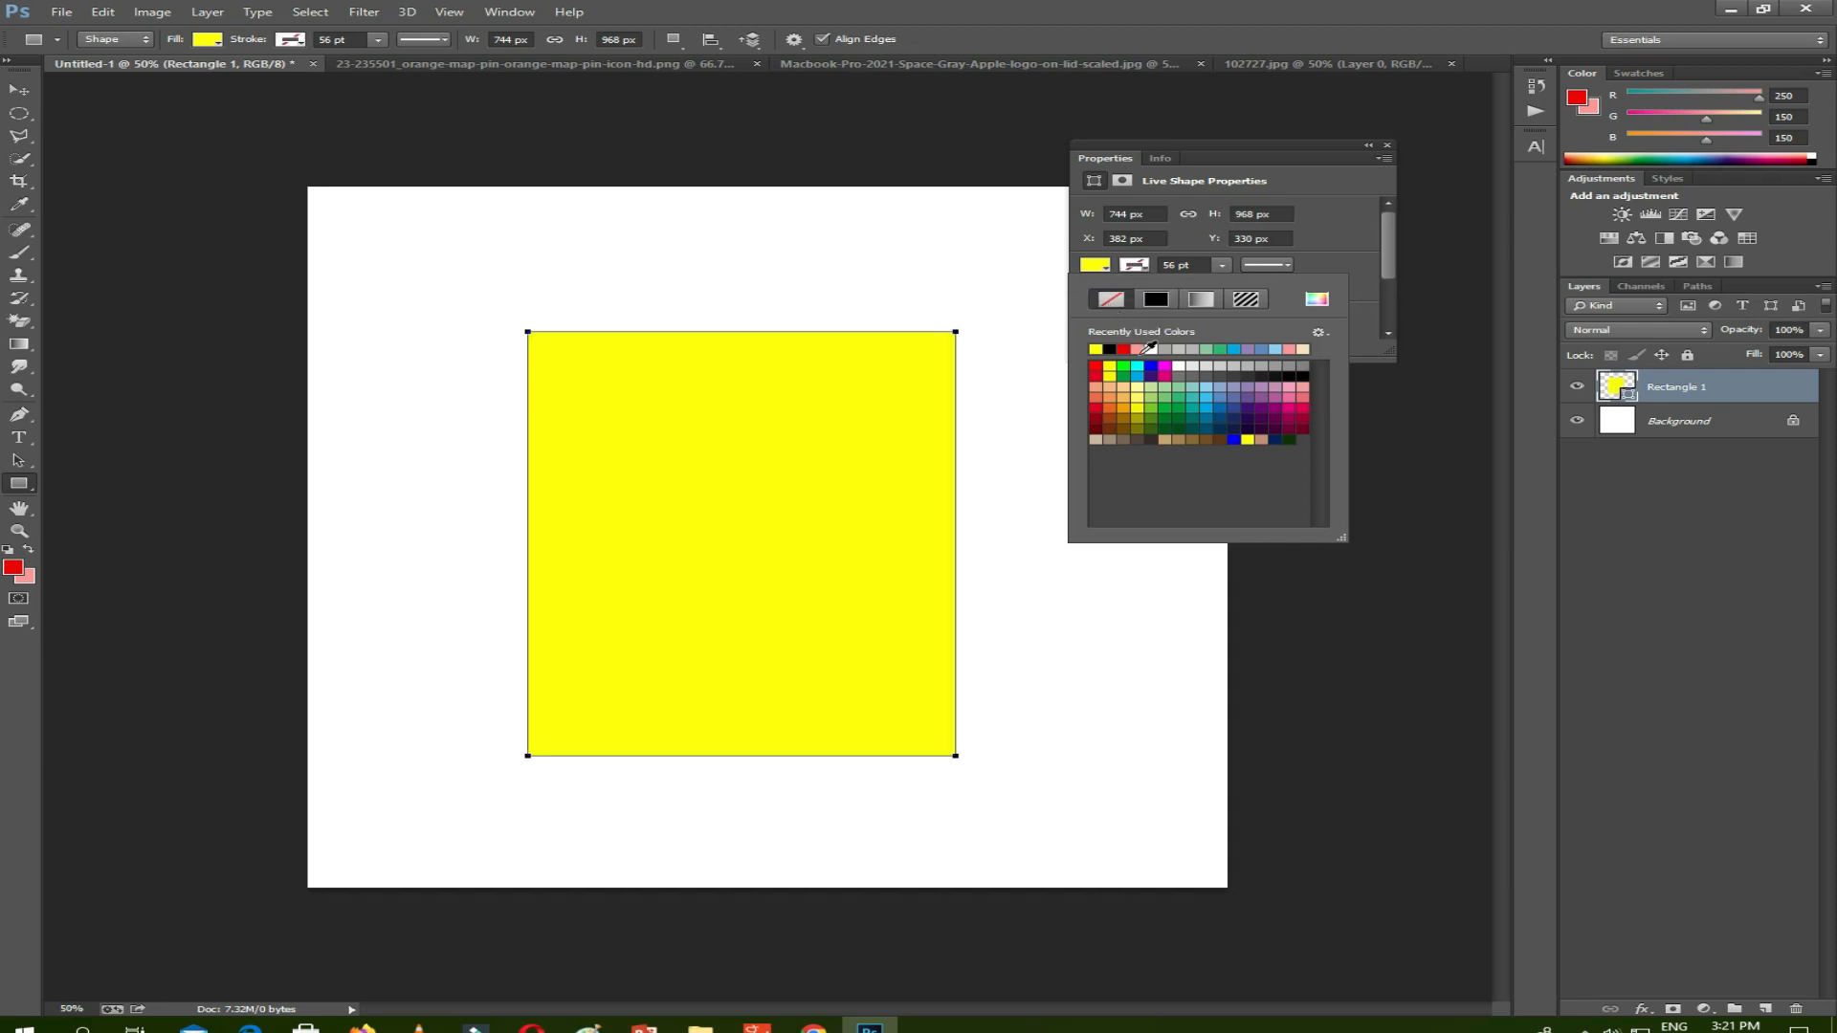
pyautogui.click(1111, 348)
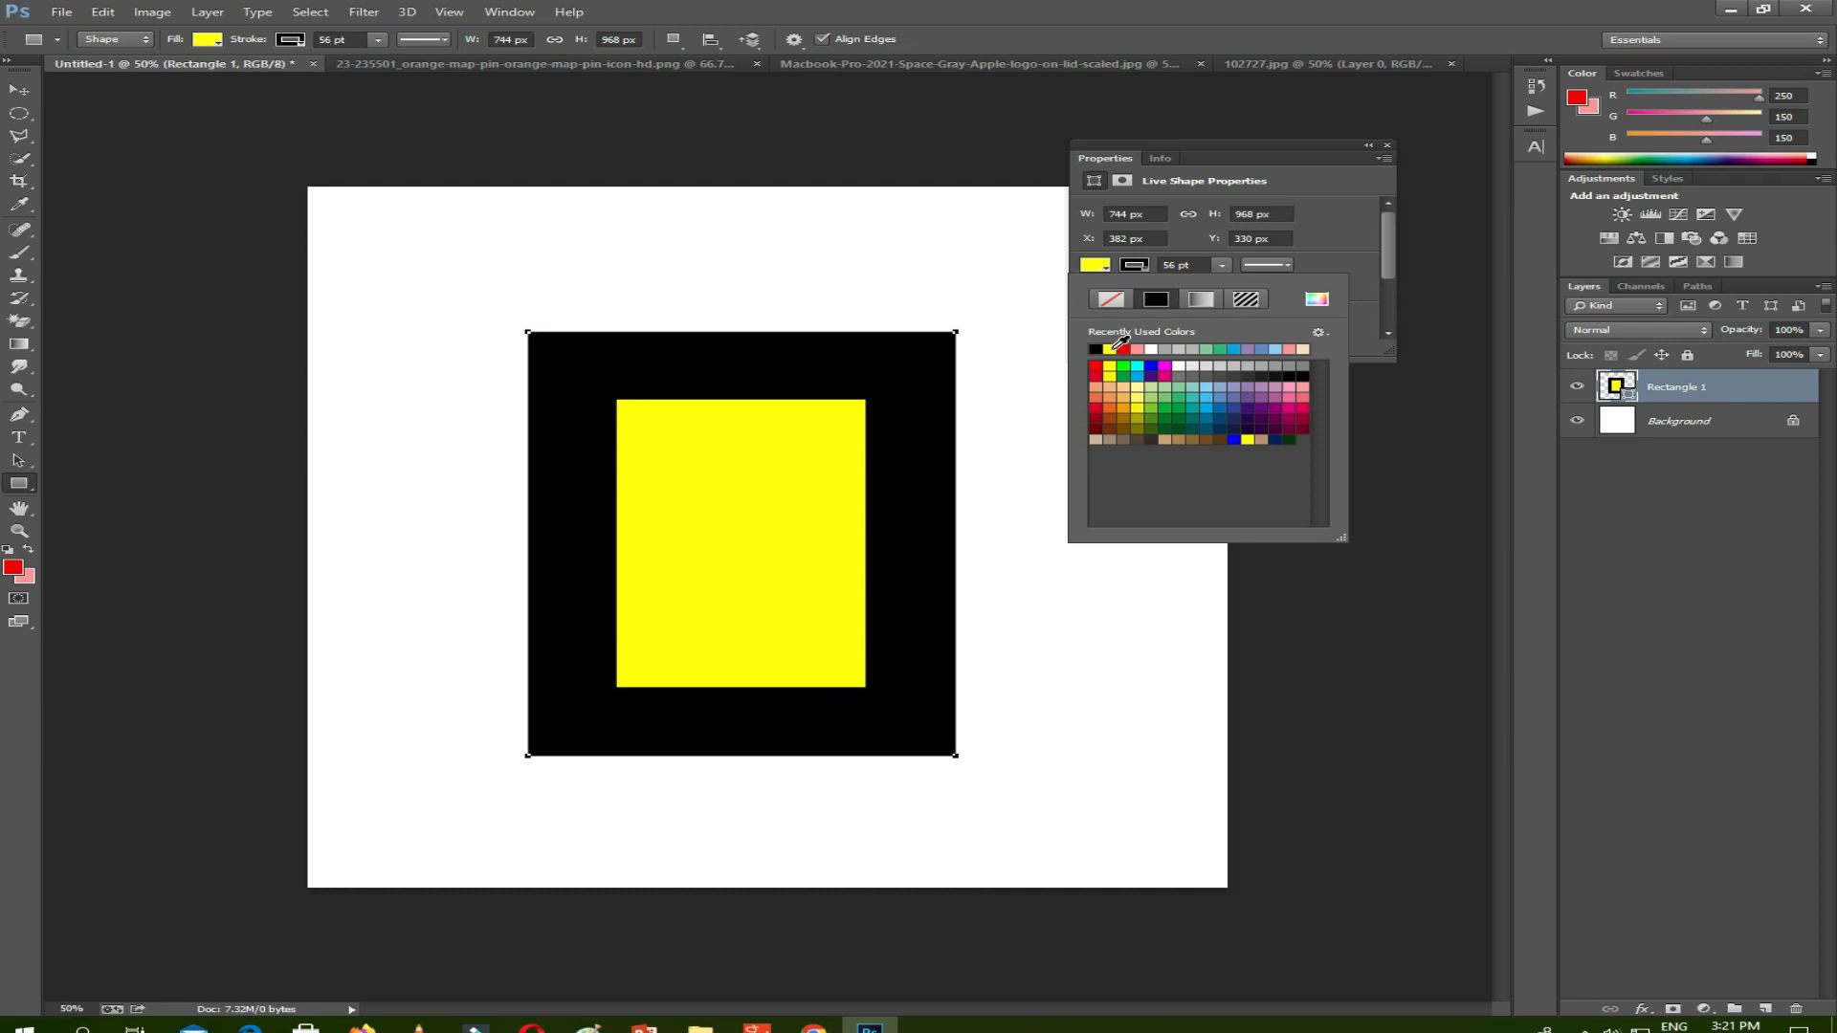
# Set the rectangle's fill to none, and switch its stroke to none and back to black.
pyautogui.click(1111, 300)
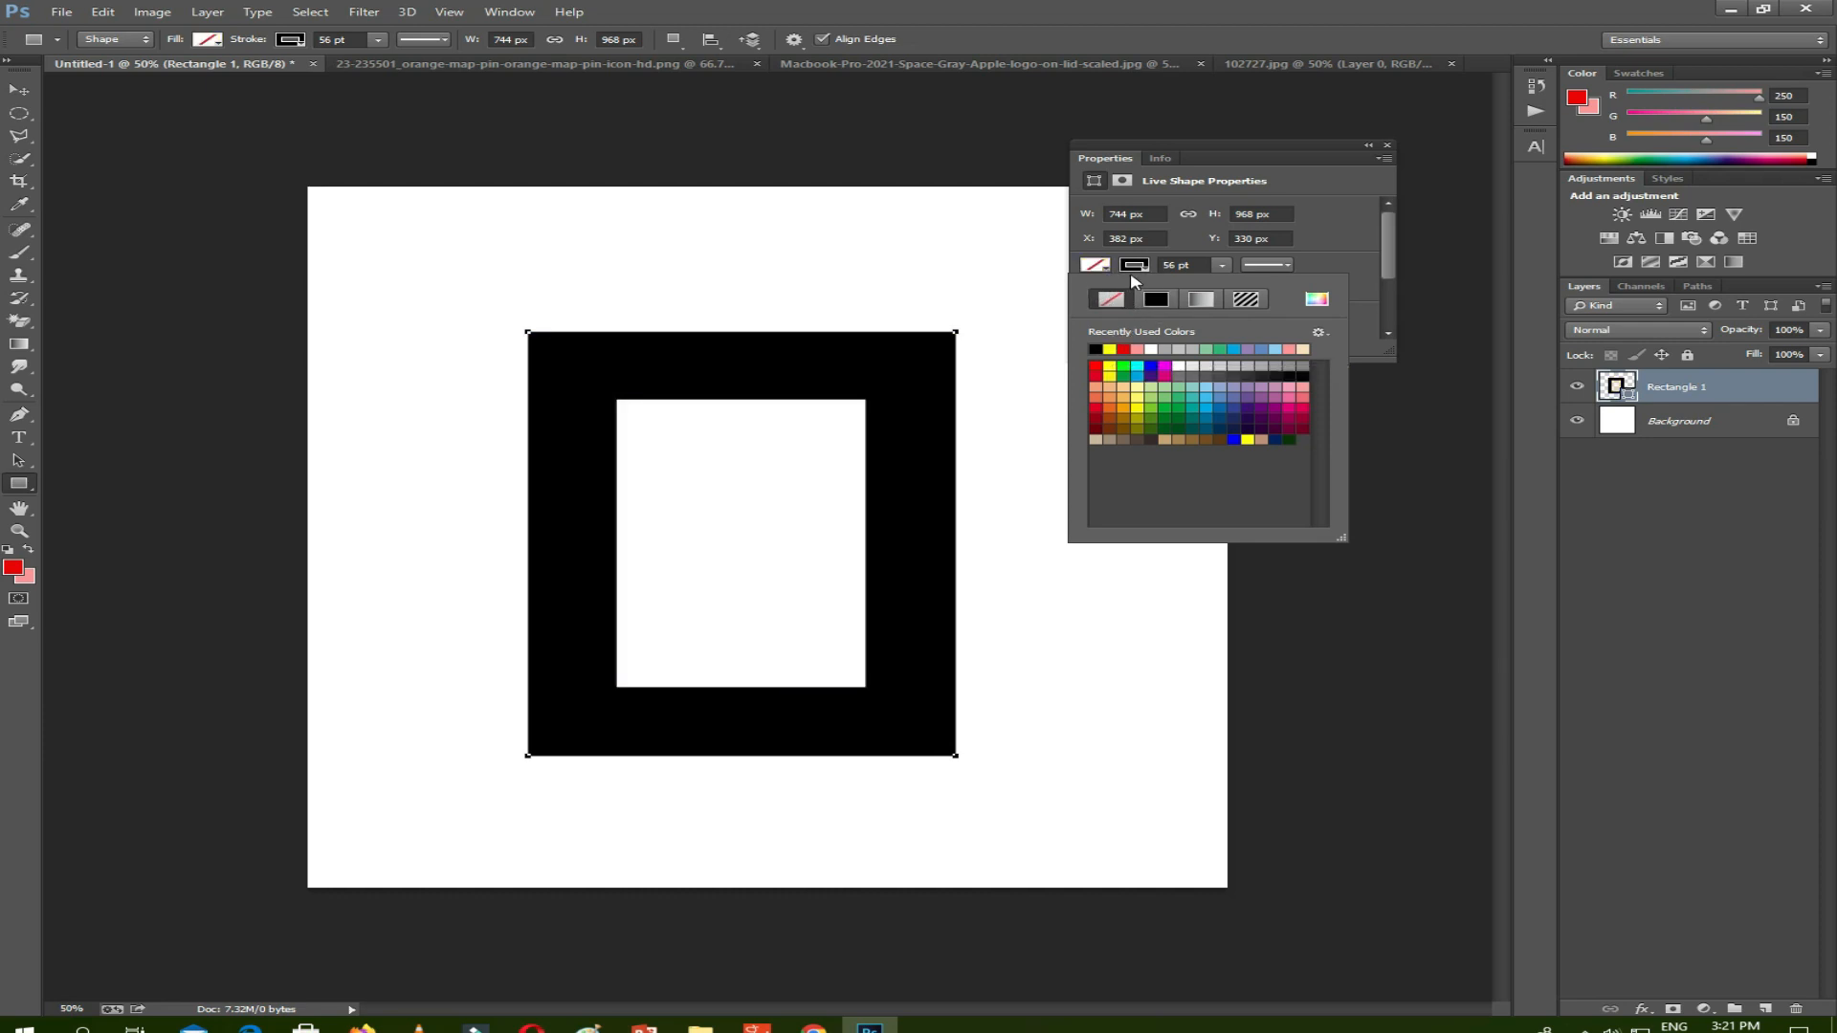
pyautogui.click(1137, 269)
pyautogui.click(1147, 275)
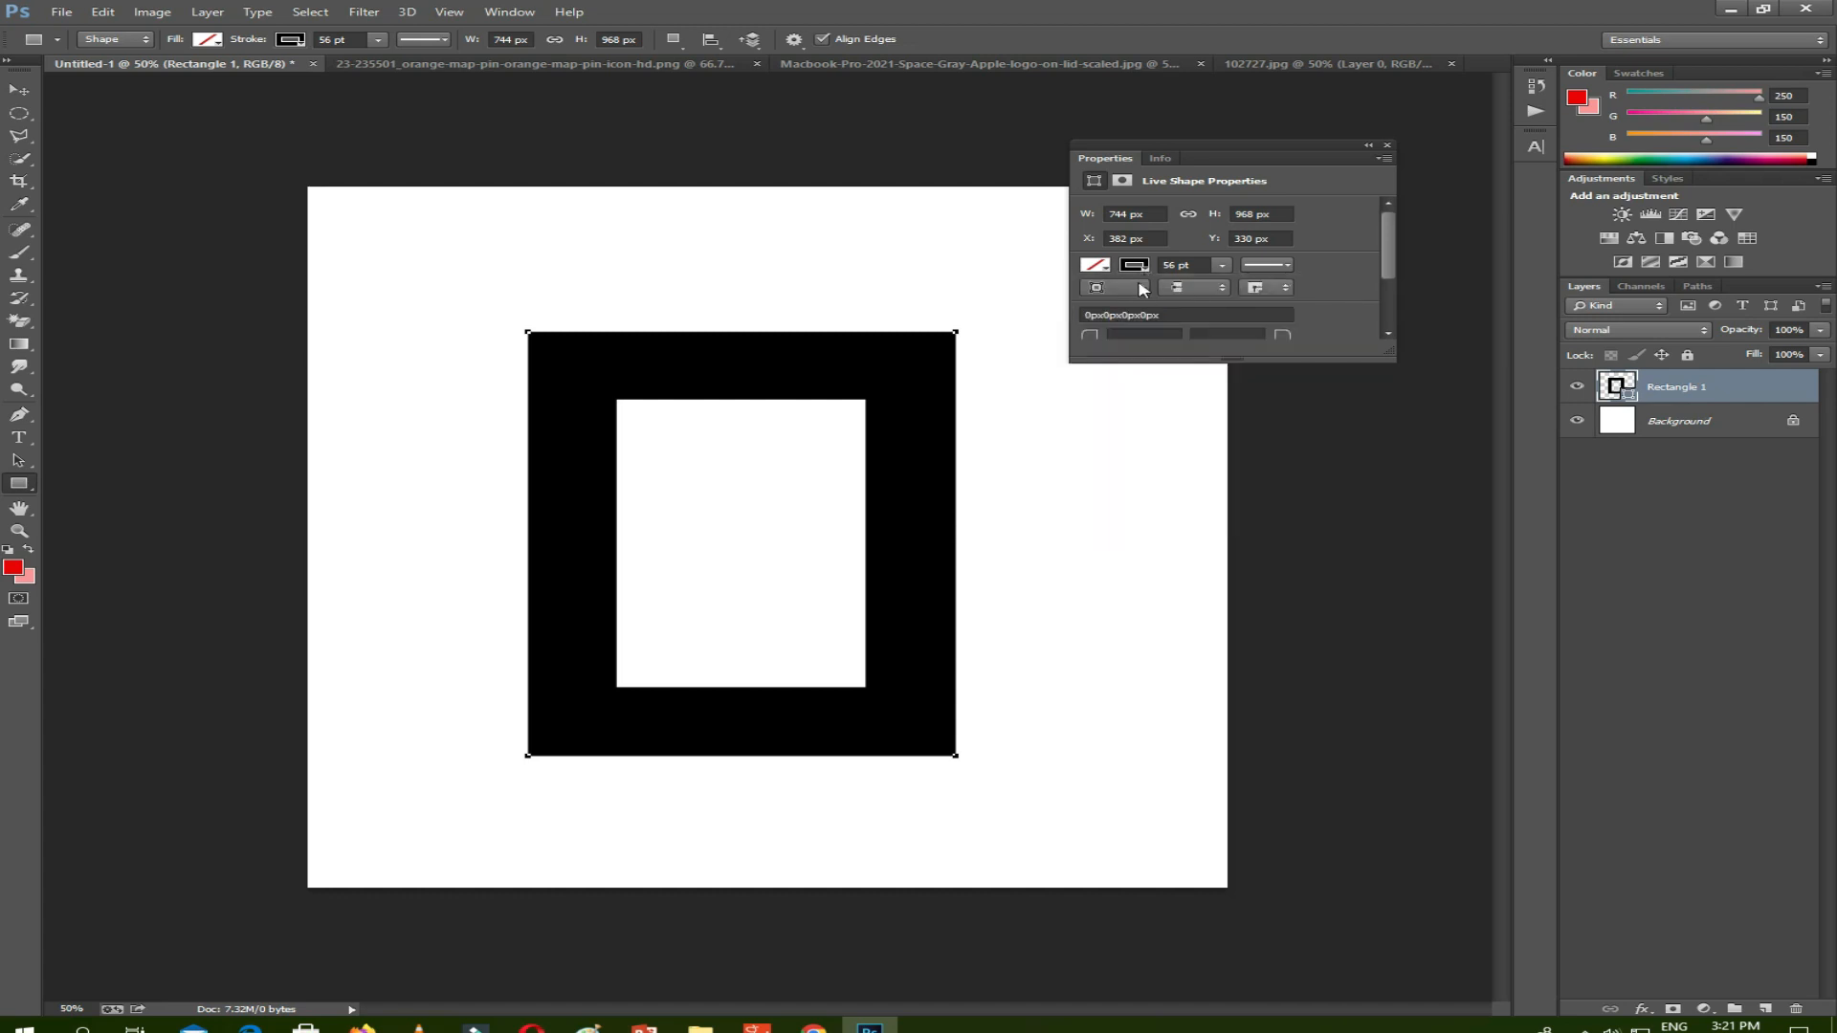
pyautogui.click(1137, 268)
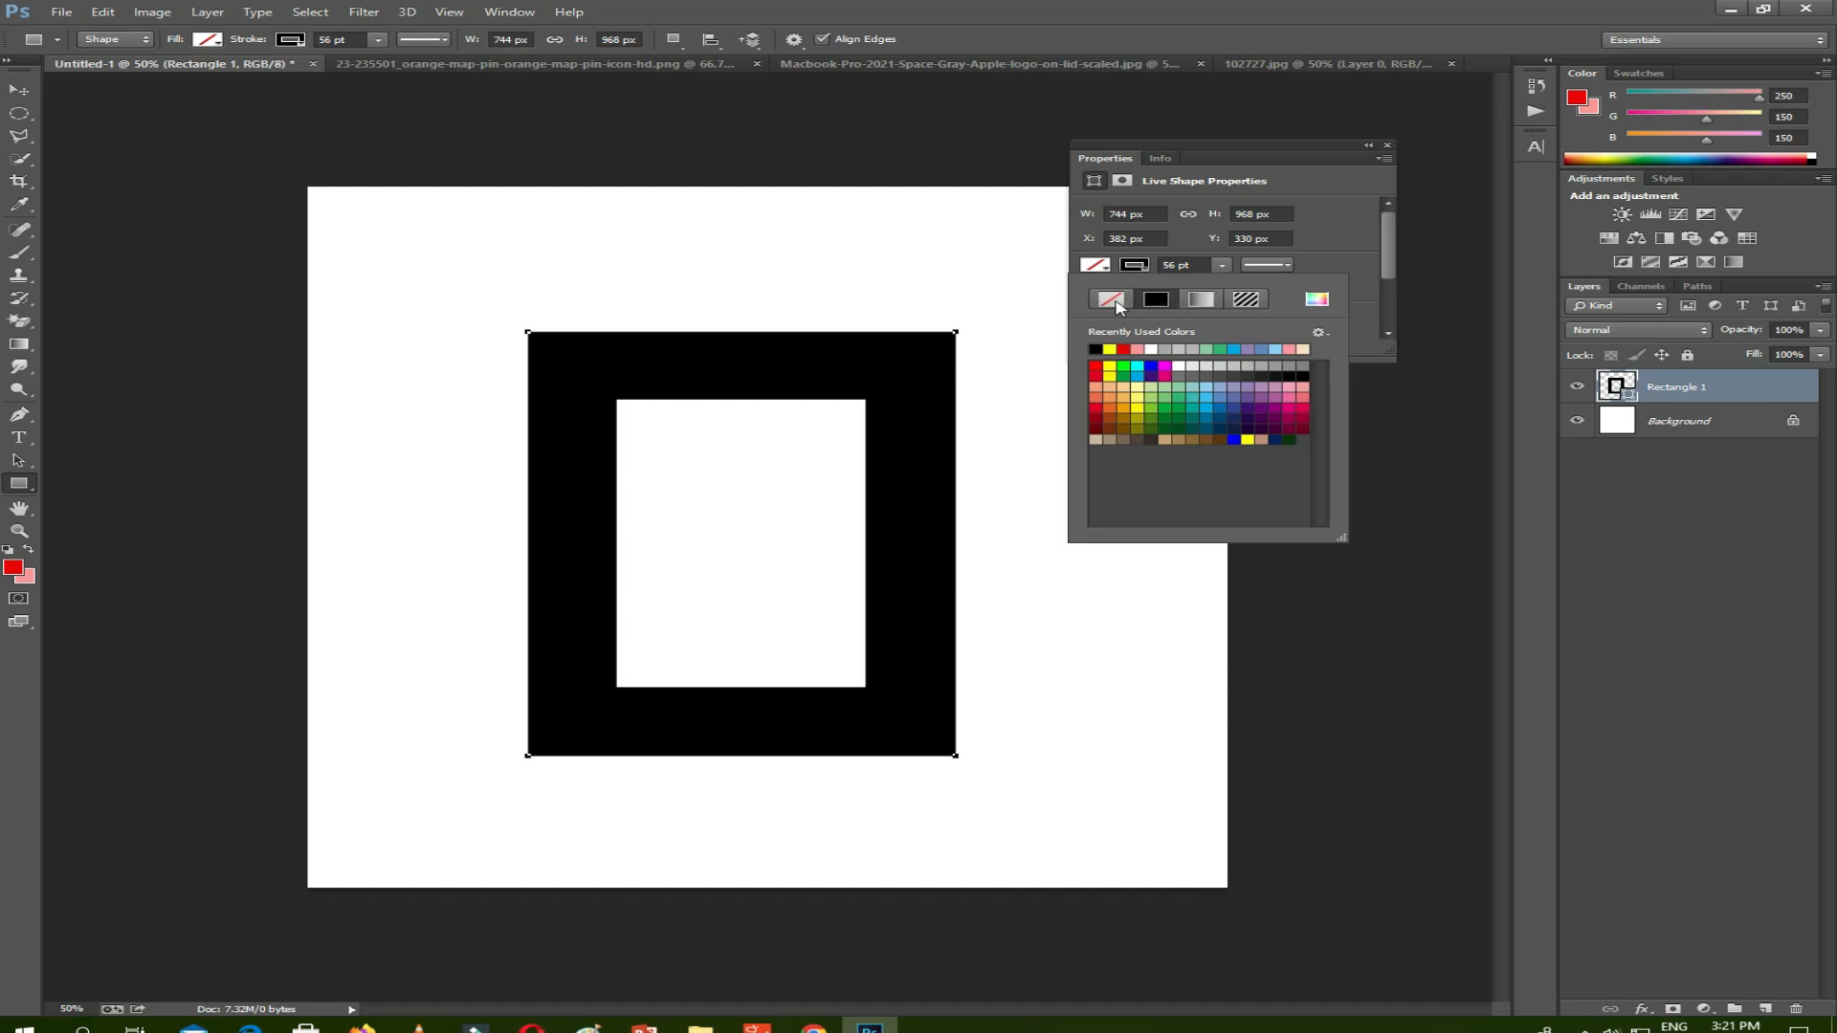
pyautogui.click(1110, 299)
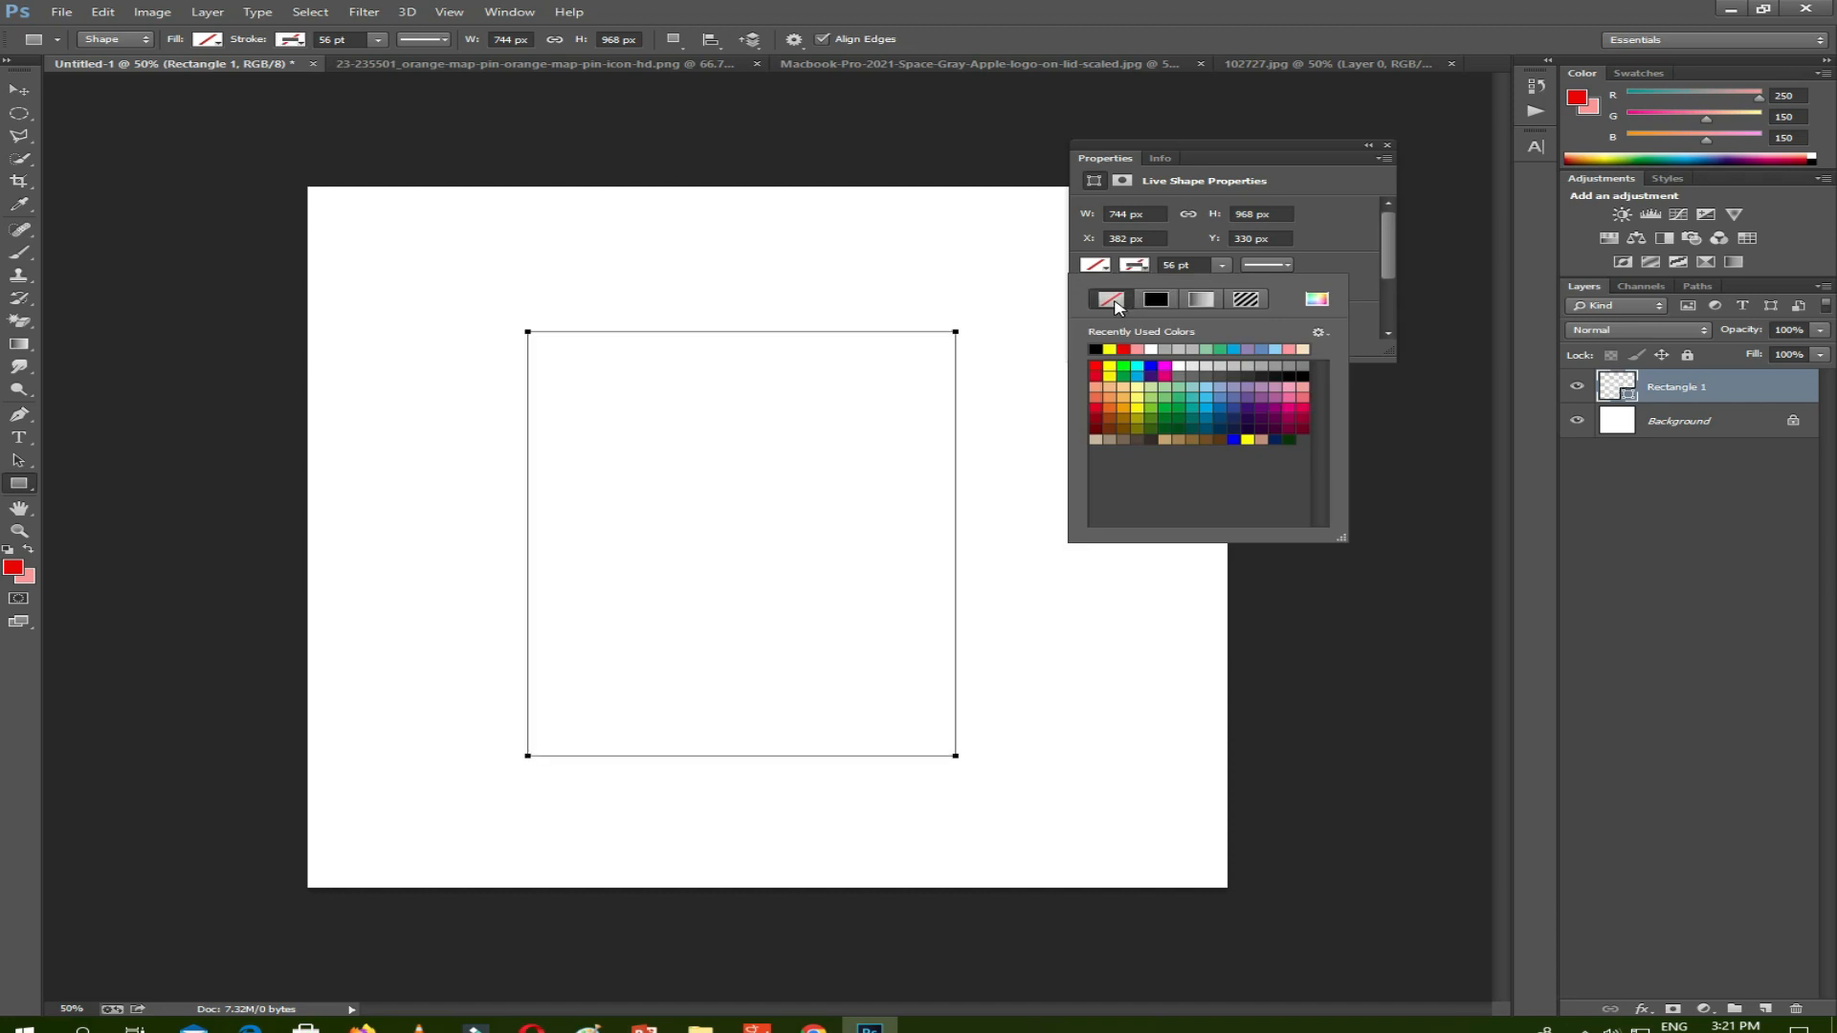
pyautogui.click(1100, 350)
# Fill the rectangle with solid black and give its stroke a linear black-to-white gradient.
pyautogui.click(1104, 268)
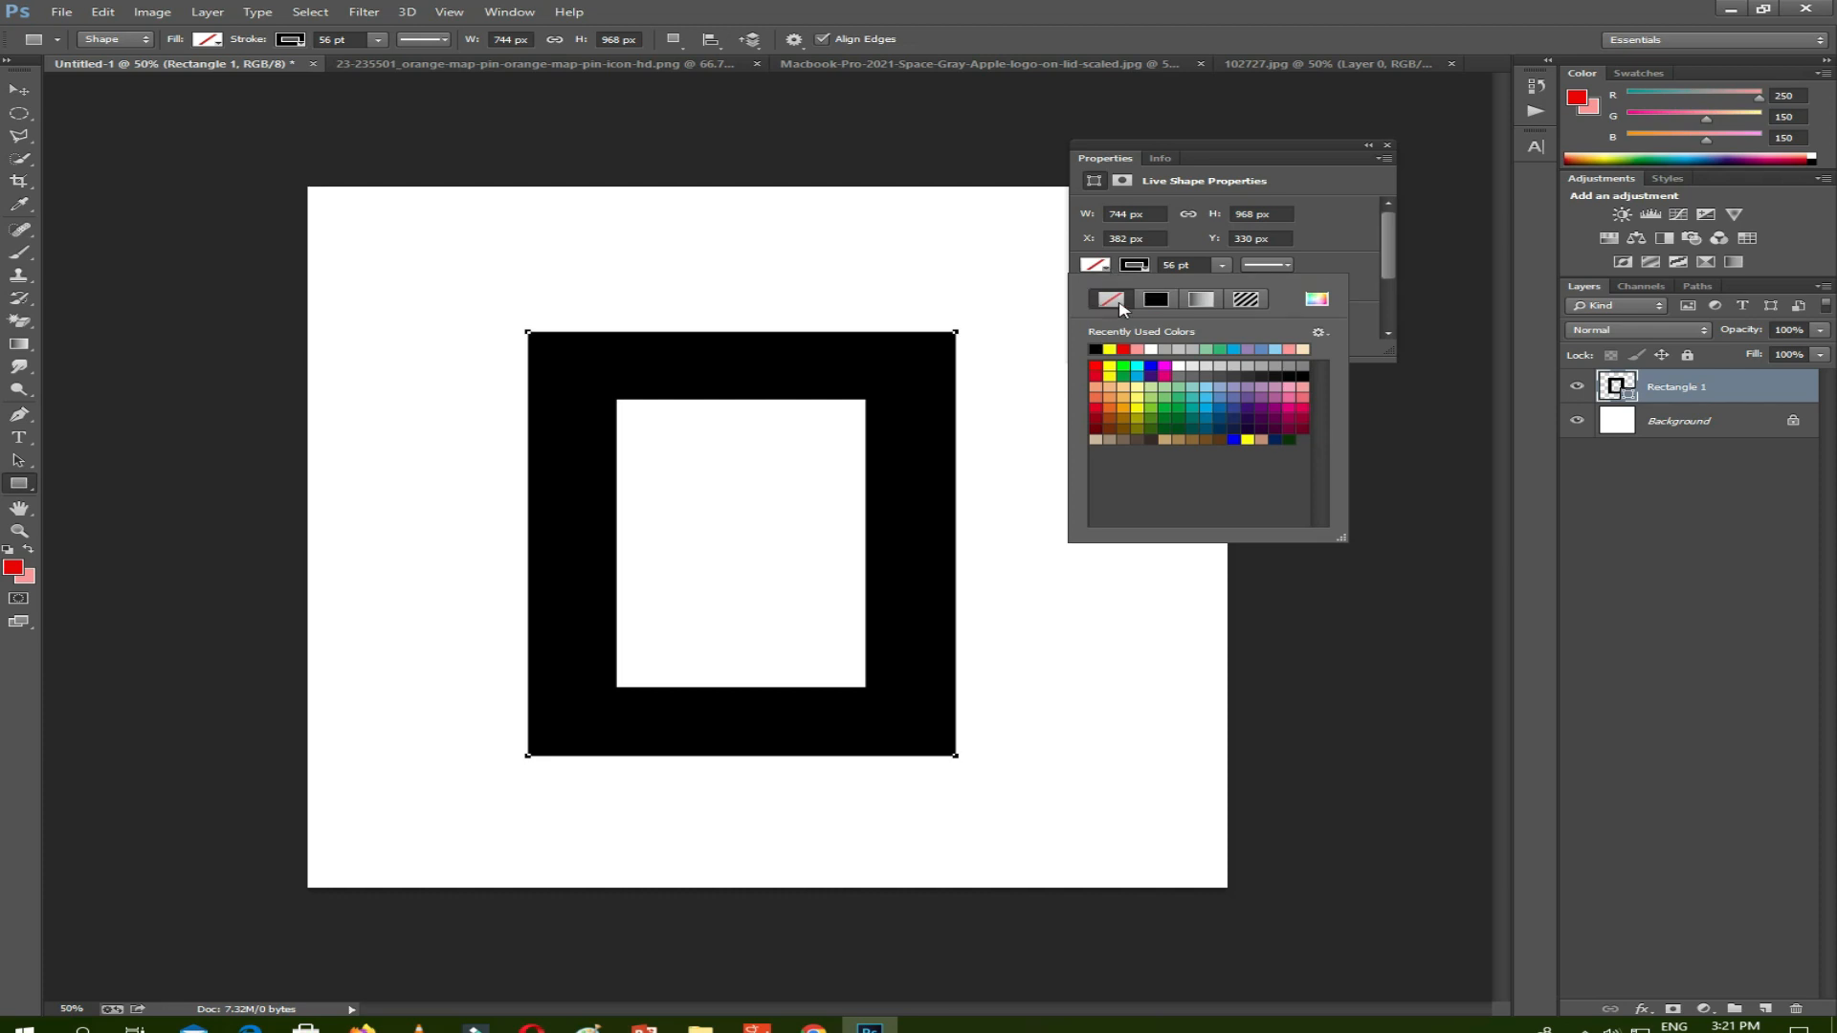
pyautogui.click(1097, 349)
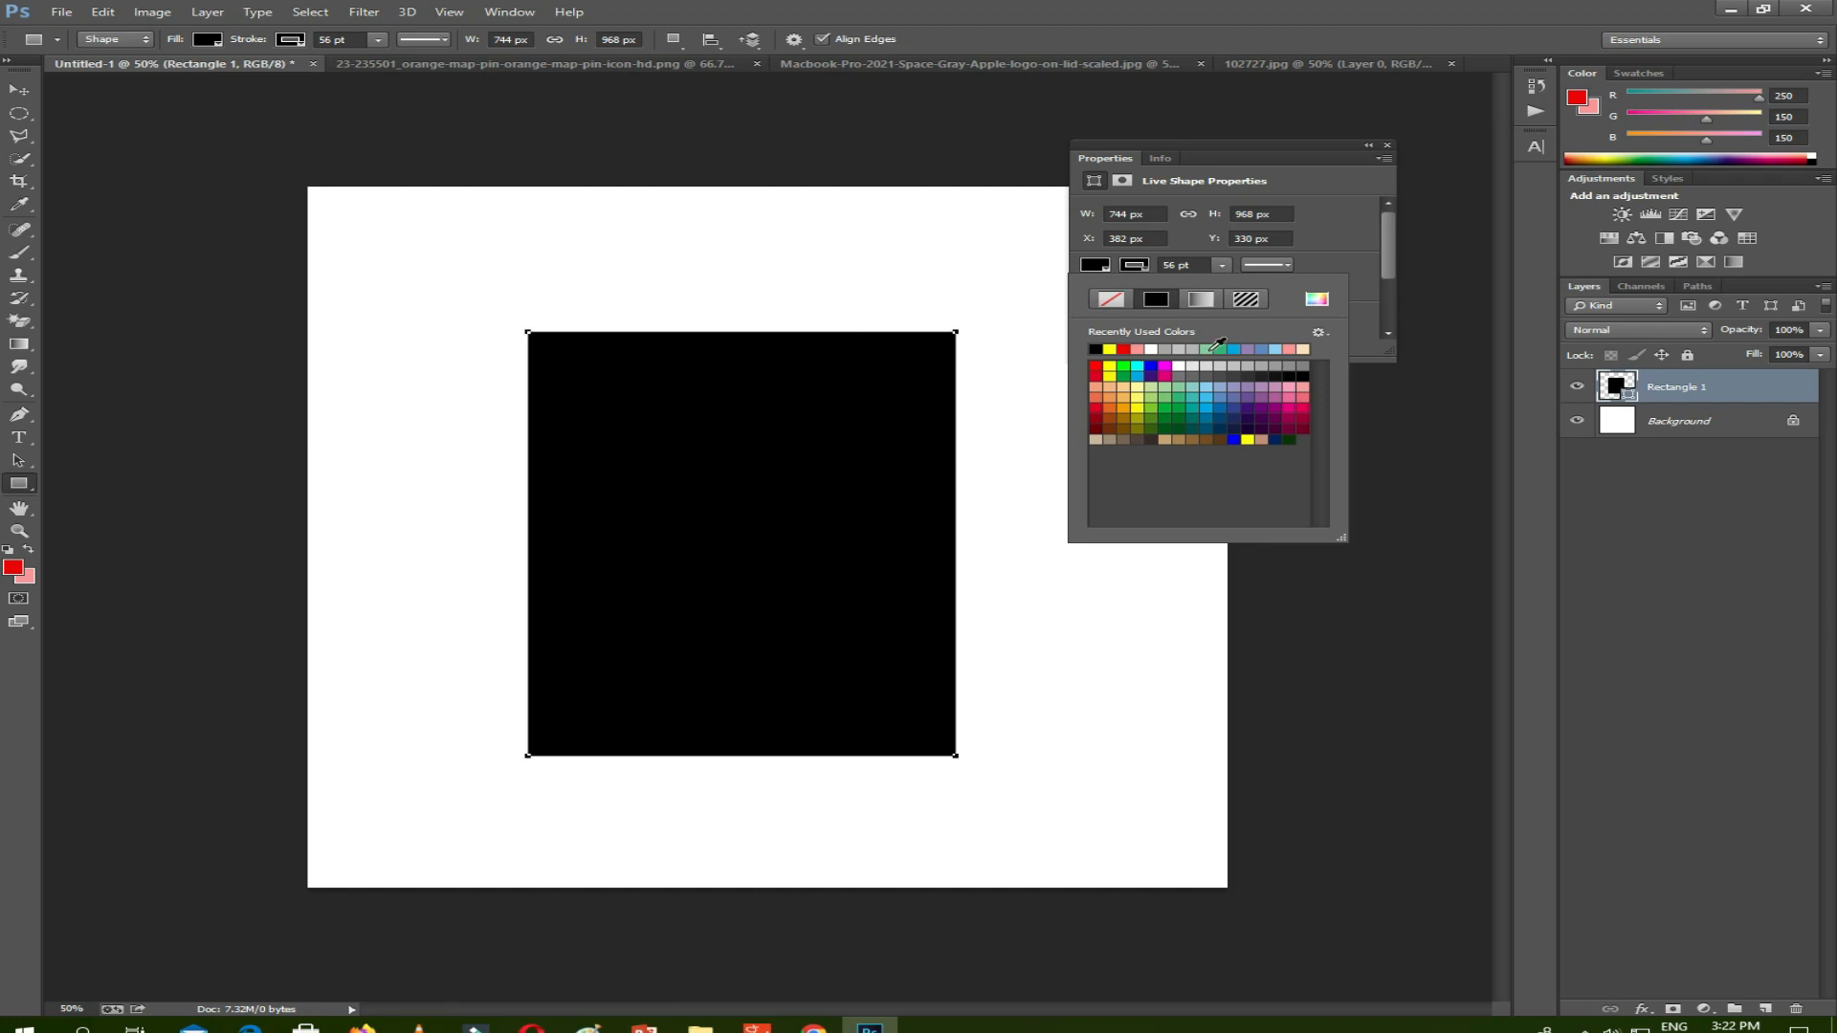
pyautogui.click(1210, 308)
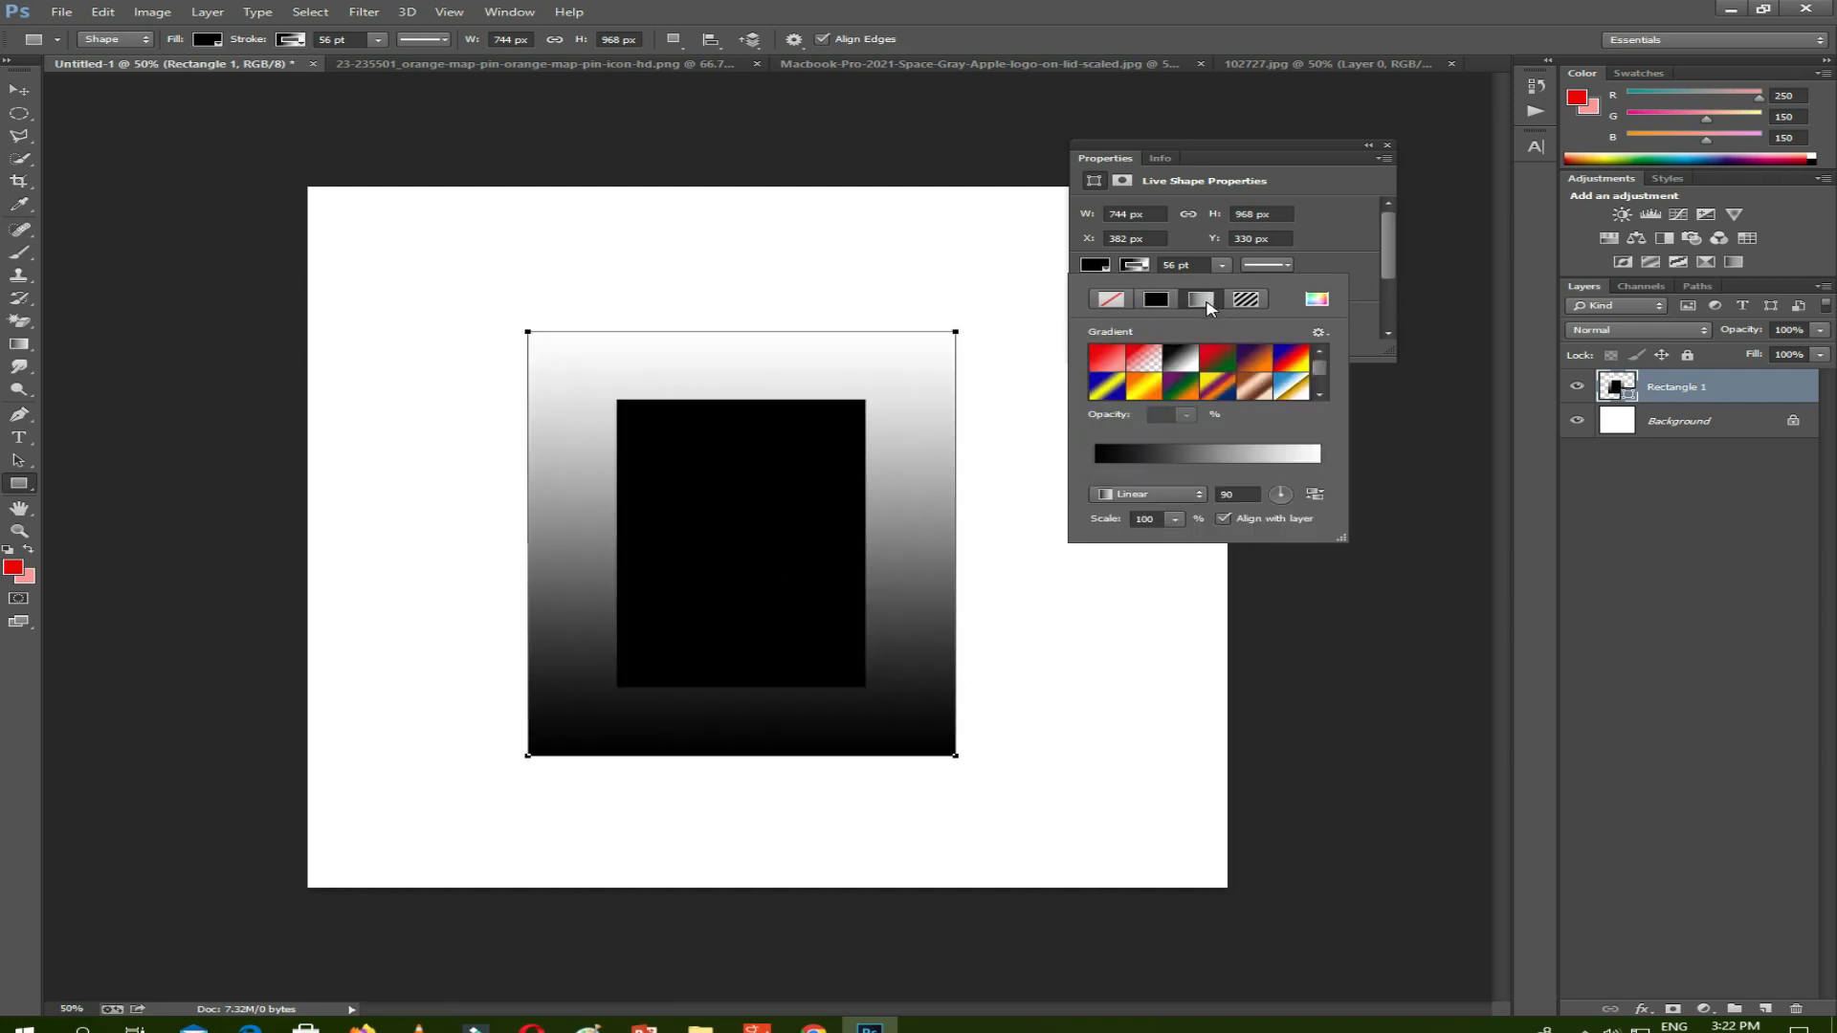
# View the presets and color stops of the rectangle's stroke gradient in the Gradient Editor.
pyautogui.click(1272, 467)
pyautogui.moveTo(1364, 147); pyautogui.dragTo(1293, 177)
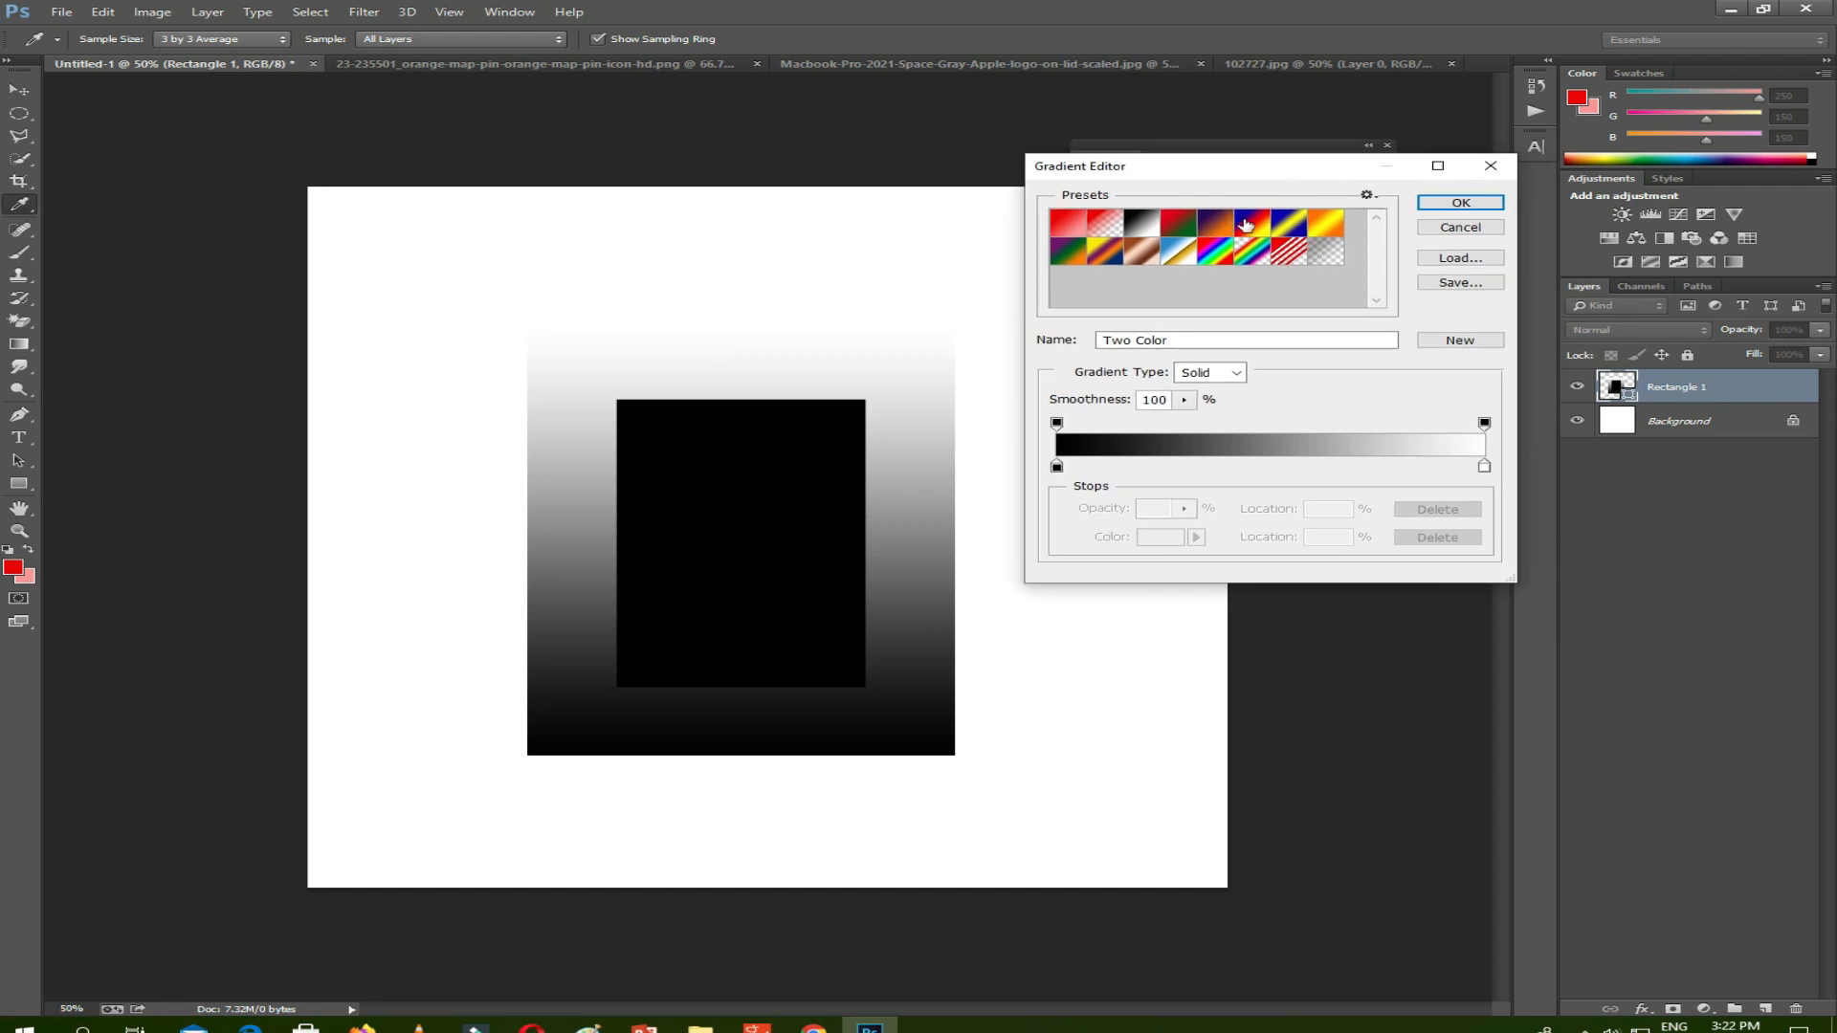
pyautogui.click(1450, 202)
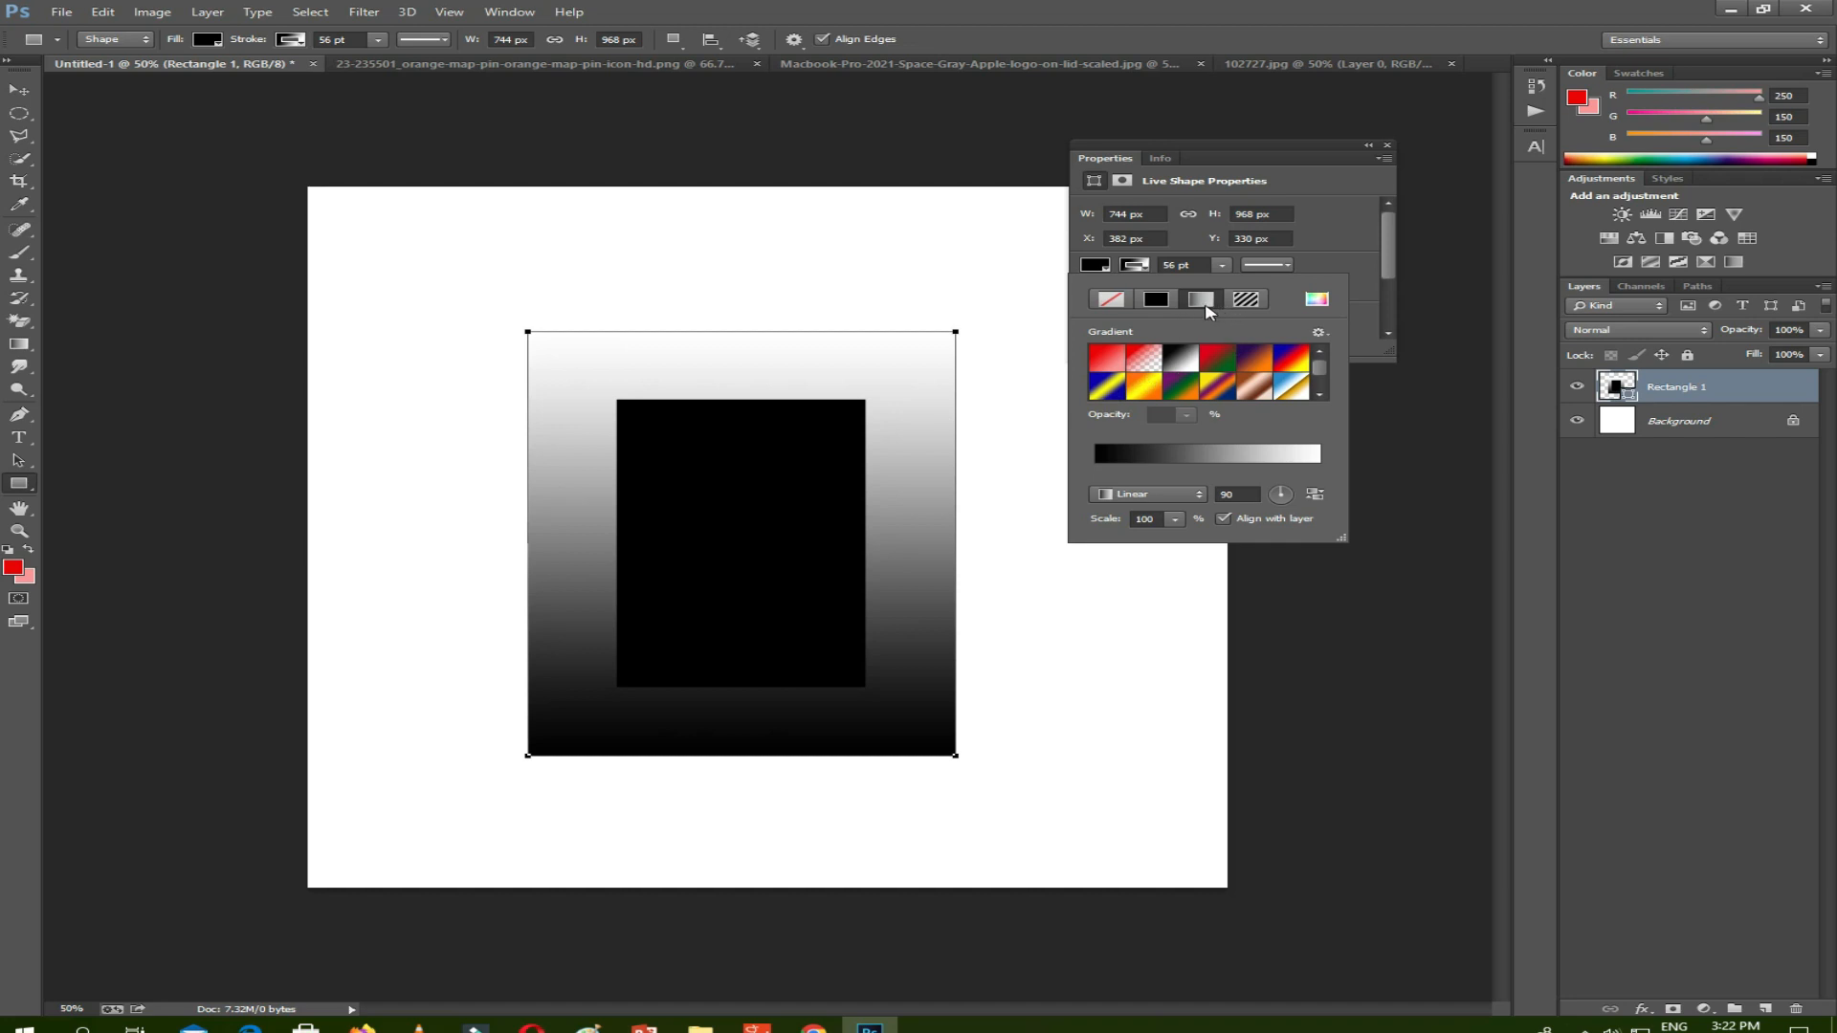
# Set the rectangle's stroke to solid black and collapse the shape properties out of the way.
pyautogui.click(1154, 299)
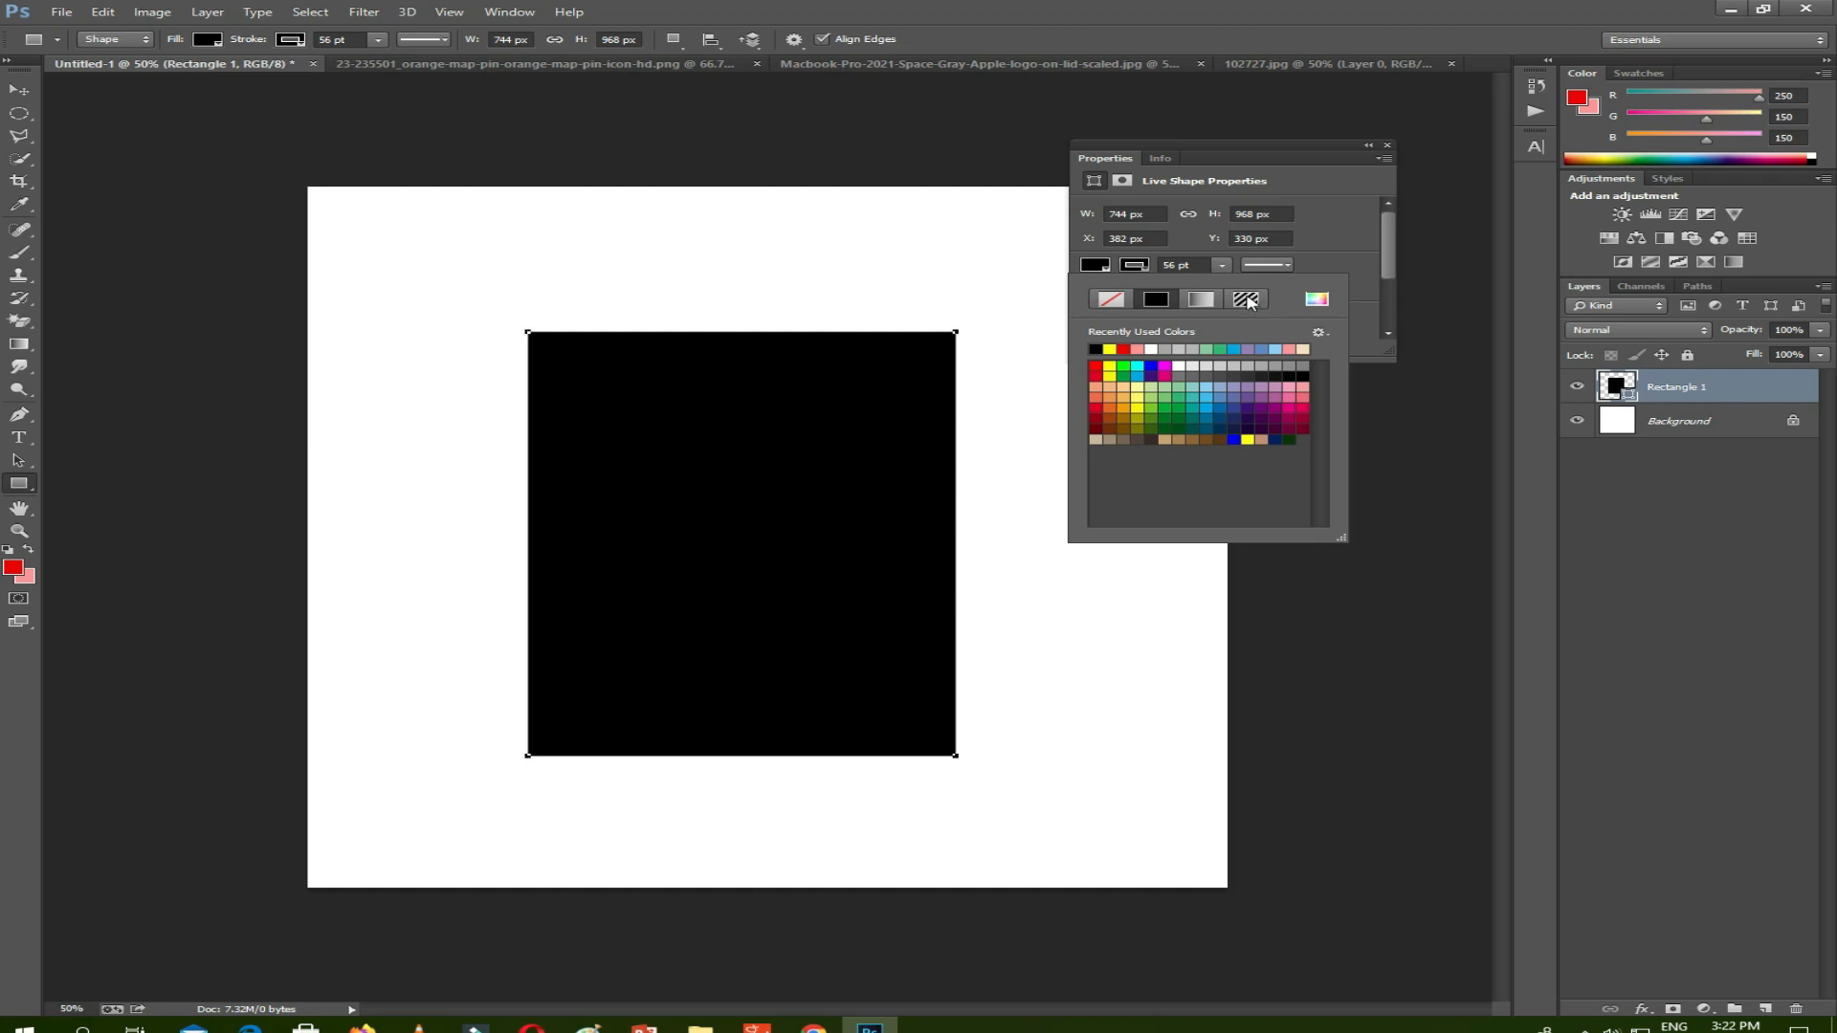
pyautogui.click(1370, 148)
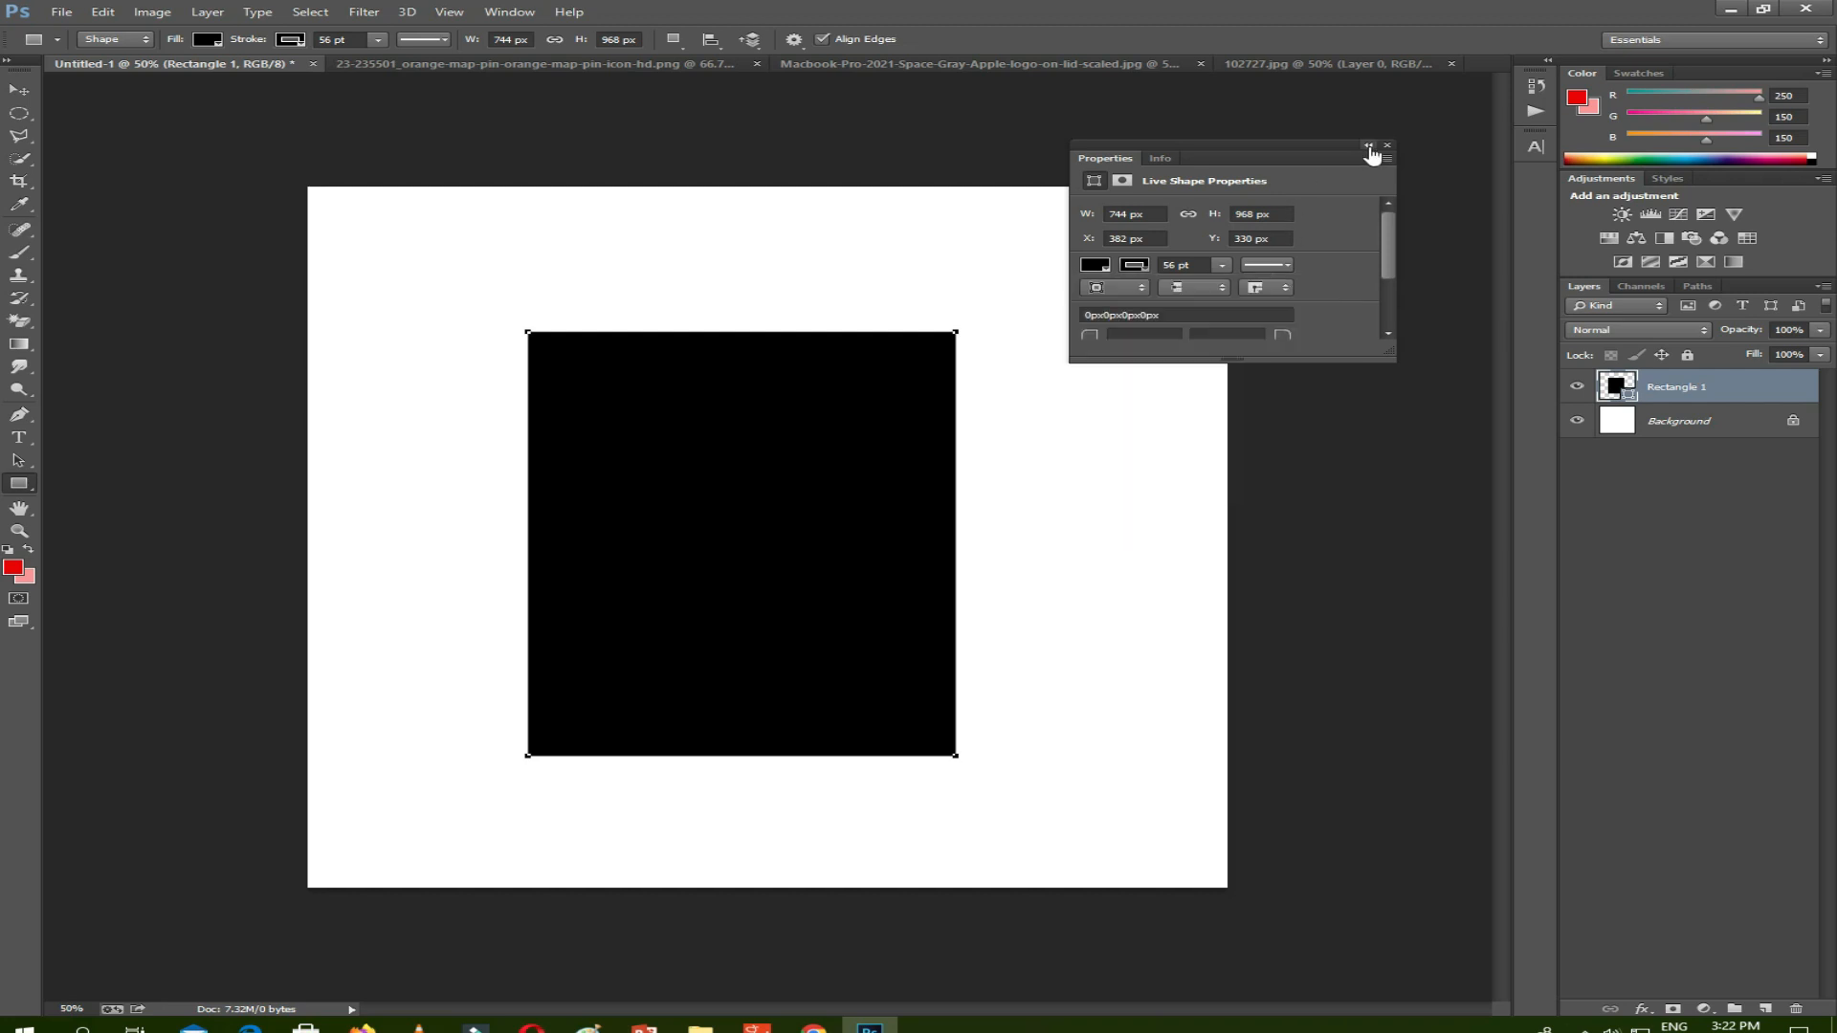
pyautogui.click(1370, 149)
pyautogui.click(1103, 146)
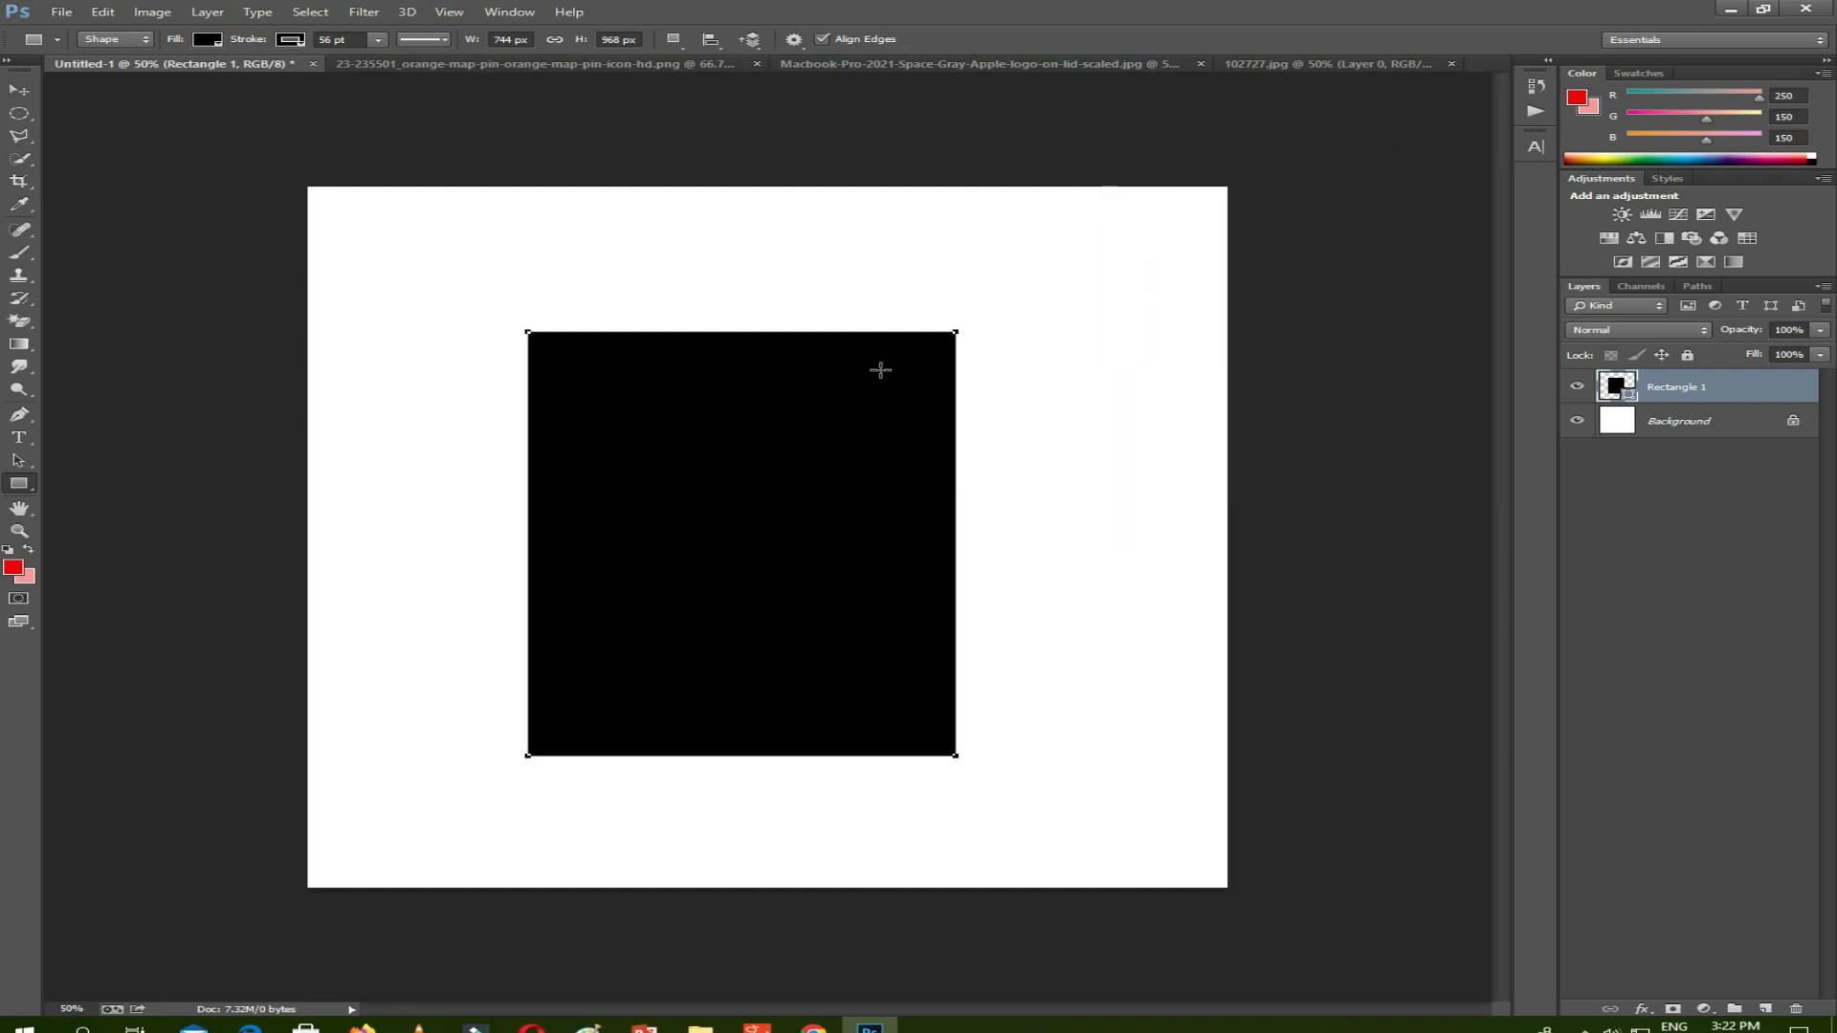
# Draw a black ellipse about 398 by 488 px beside the rectangle's right edge and collapse its shape properties.
pyautogui.rightClick(21, 485)
pyautogui.click(100, 522)
pyautogui.moveTo(1177, 347); pyautogui.dragTo(947, 562)
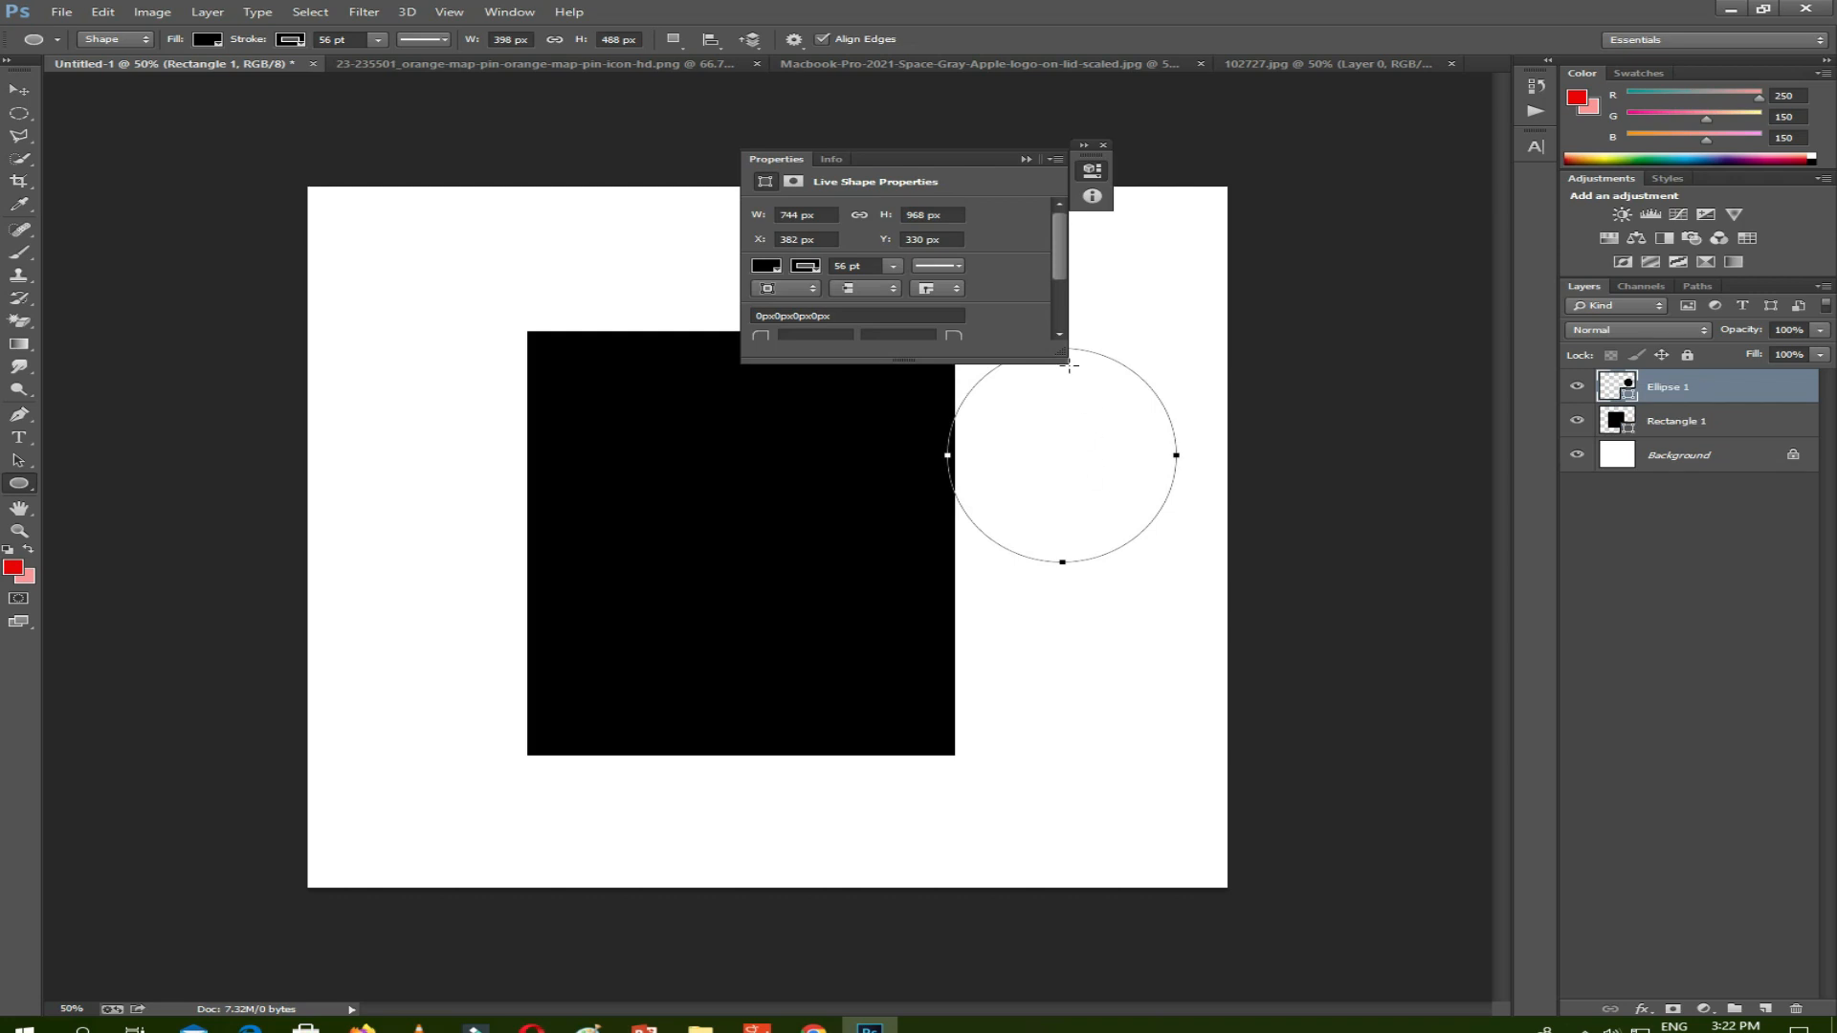
pyautogui.click(1033, 159)
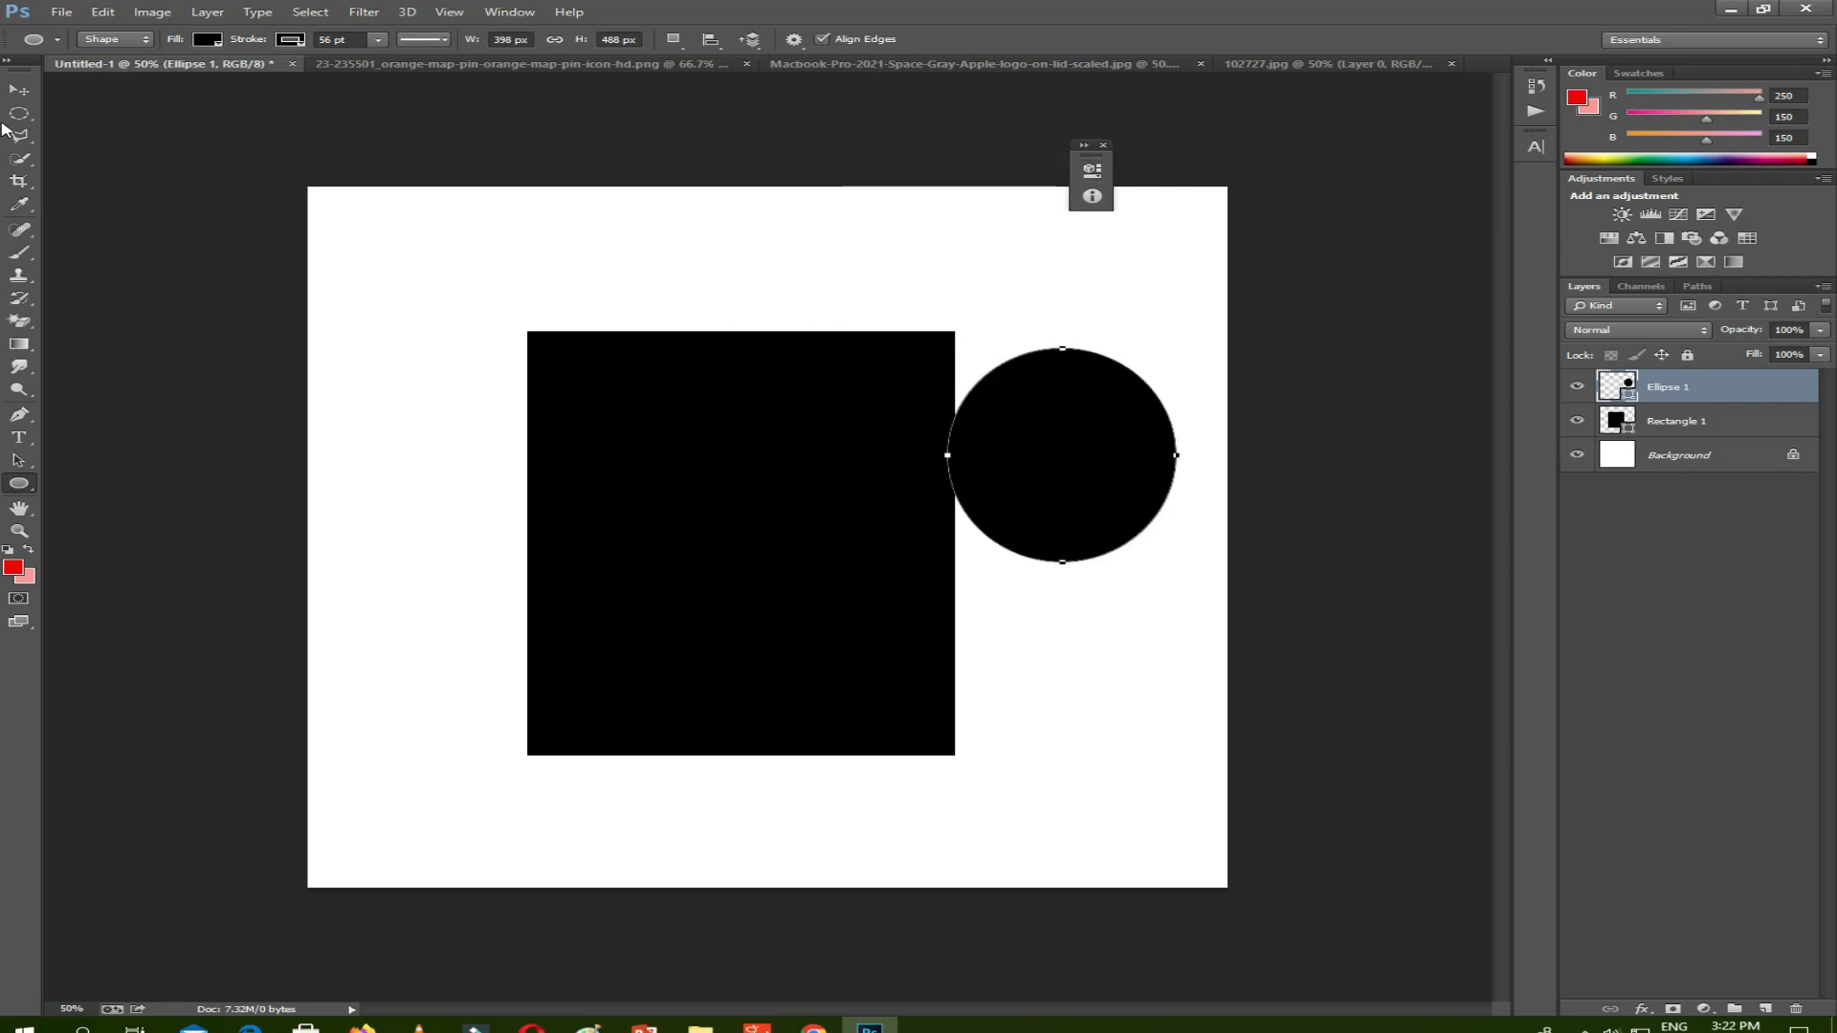
# Move the ellipse slightly right and down so that it sits clear of the rectangle's right edge.
pyautogui.click(18, 89)
pyautogui.moveTo(1090, 451); pyautogui.dragTo(1103, 443)
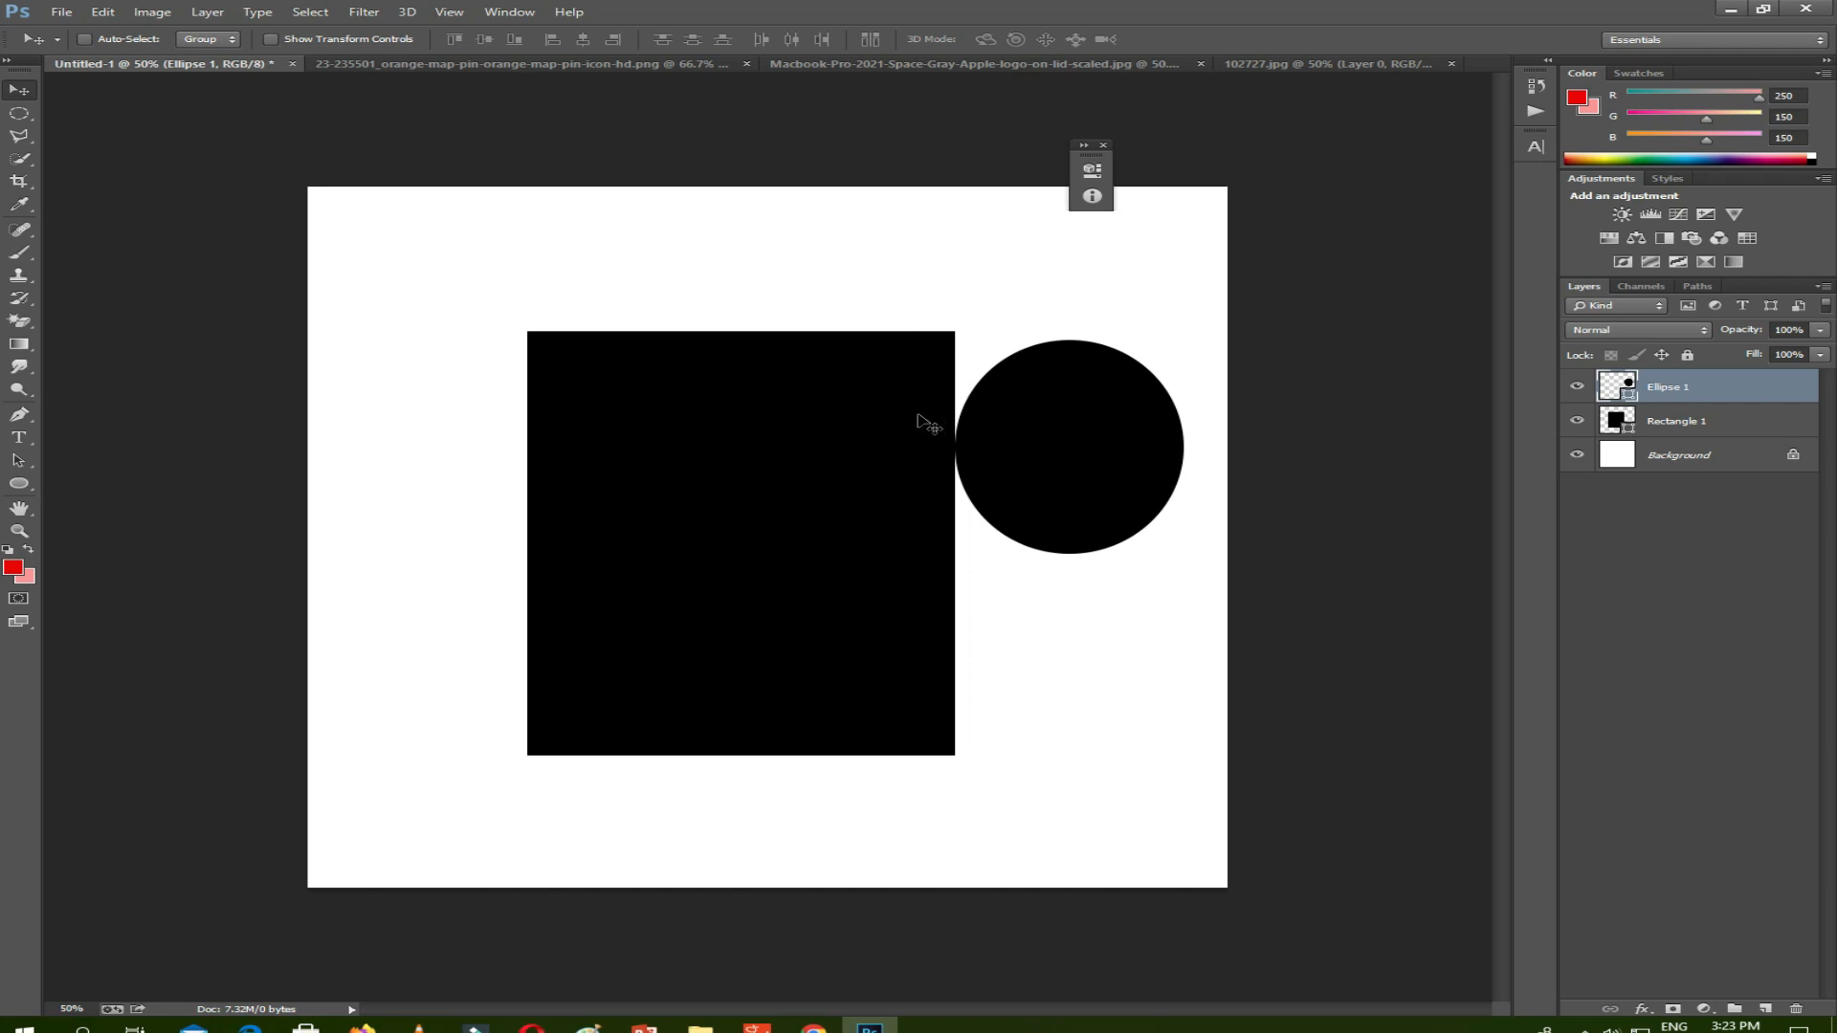
pyautogui.moveTo(1014, 453); pyautogui.dragTo(1041, 490)
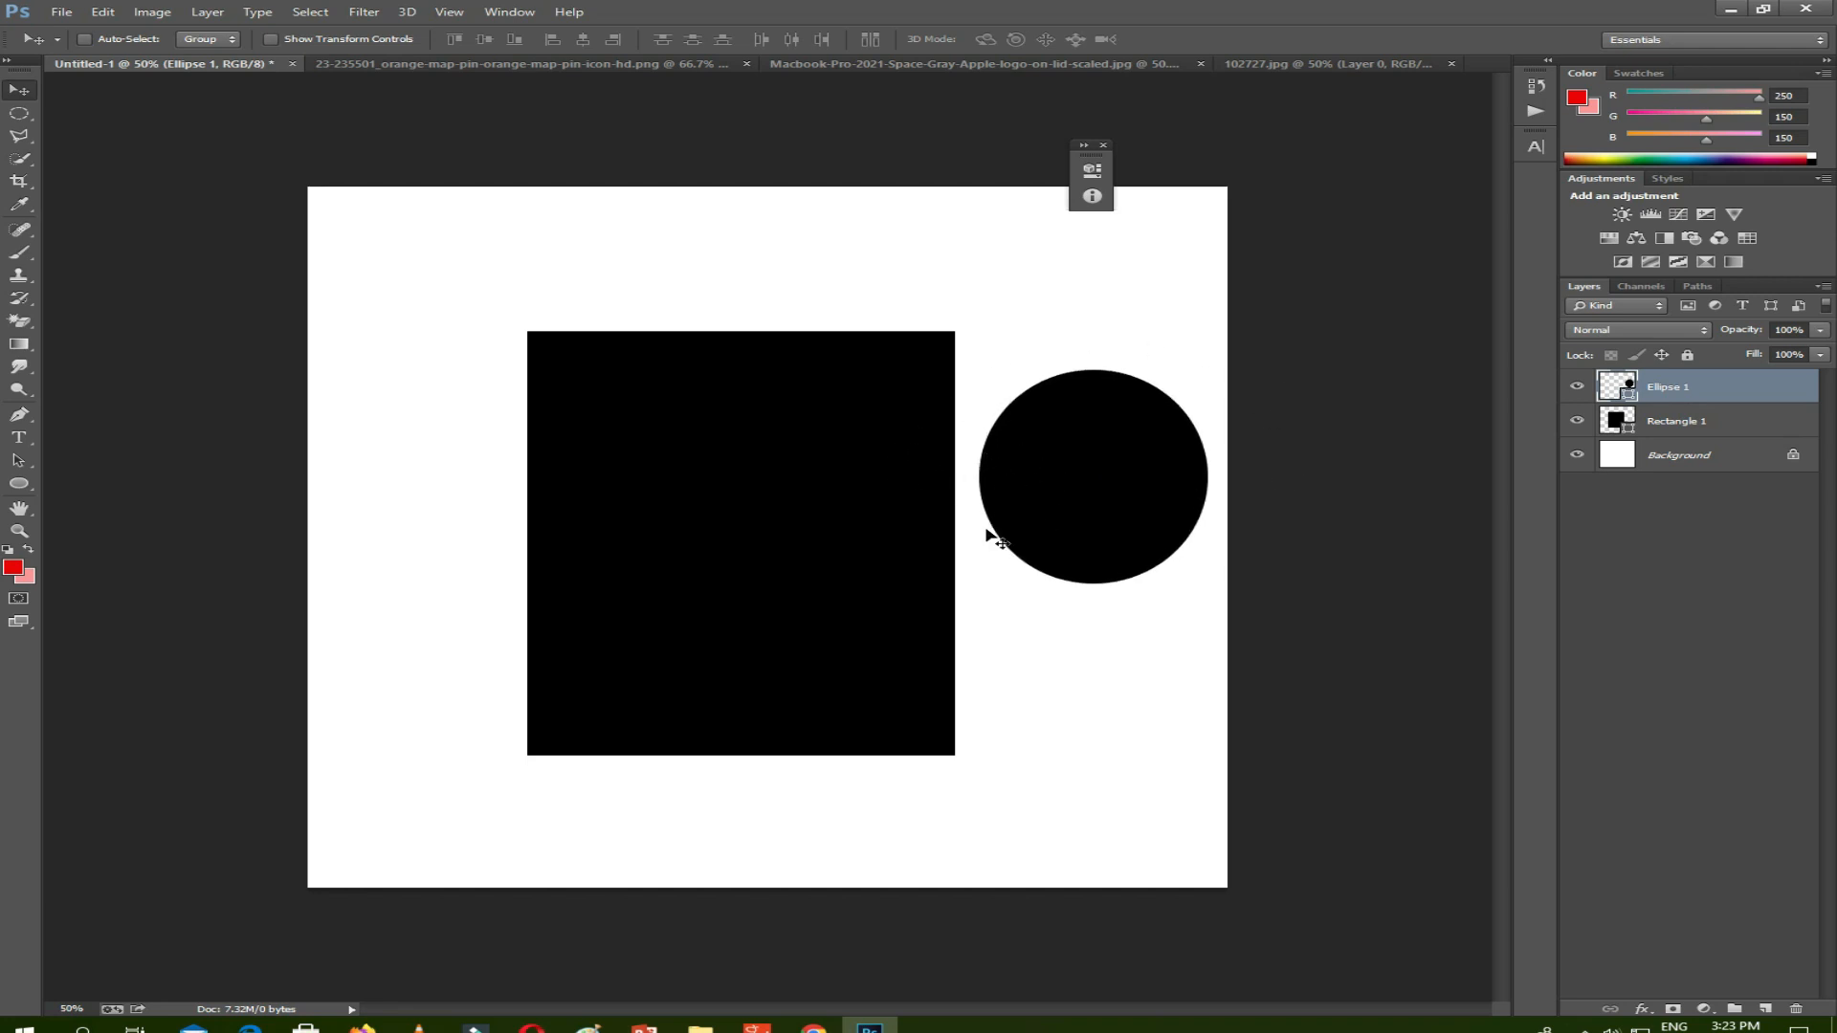
# Switch to the orange map pin document and view its Save As options for PNG without saving.
pyautogui.click(637, 67)
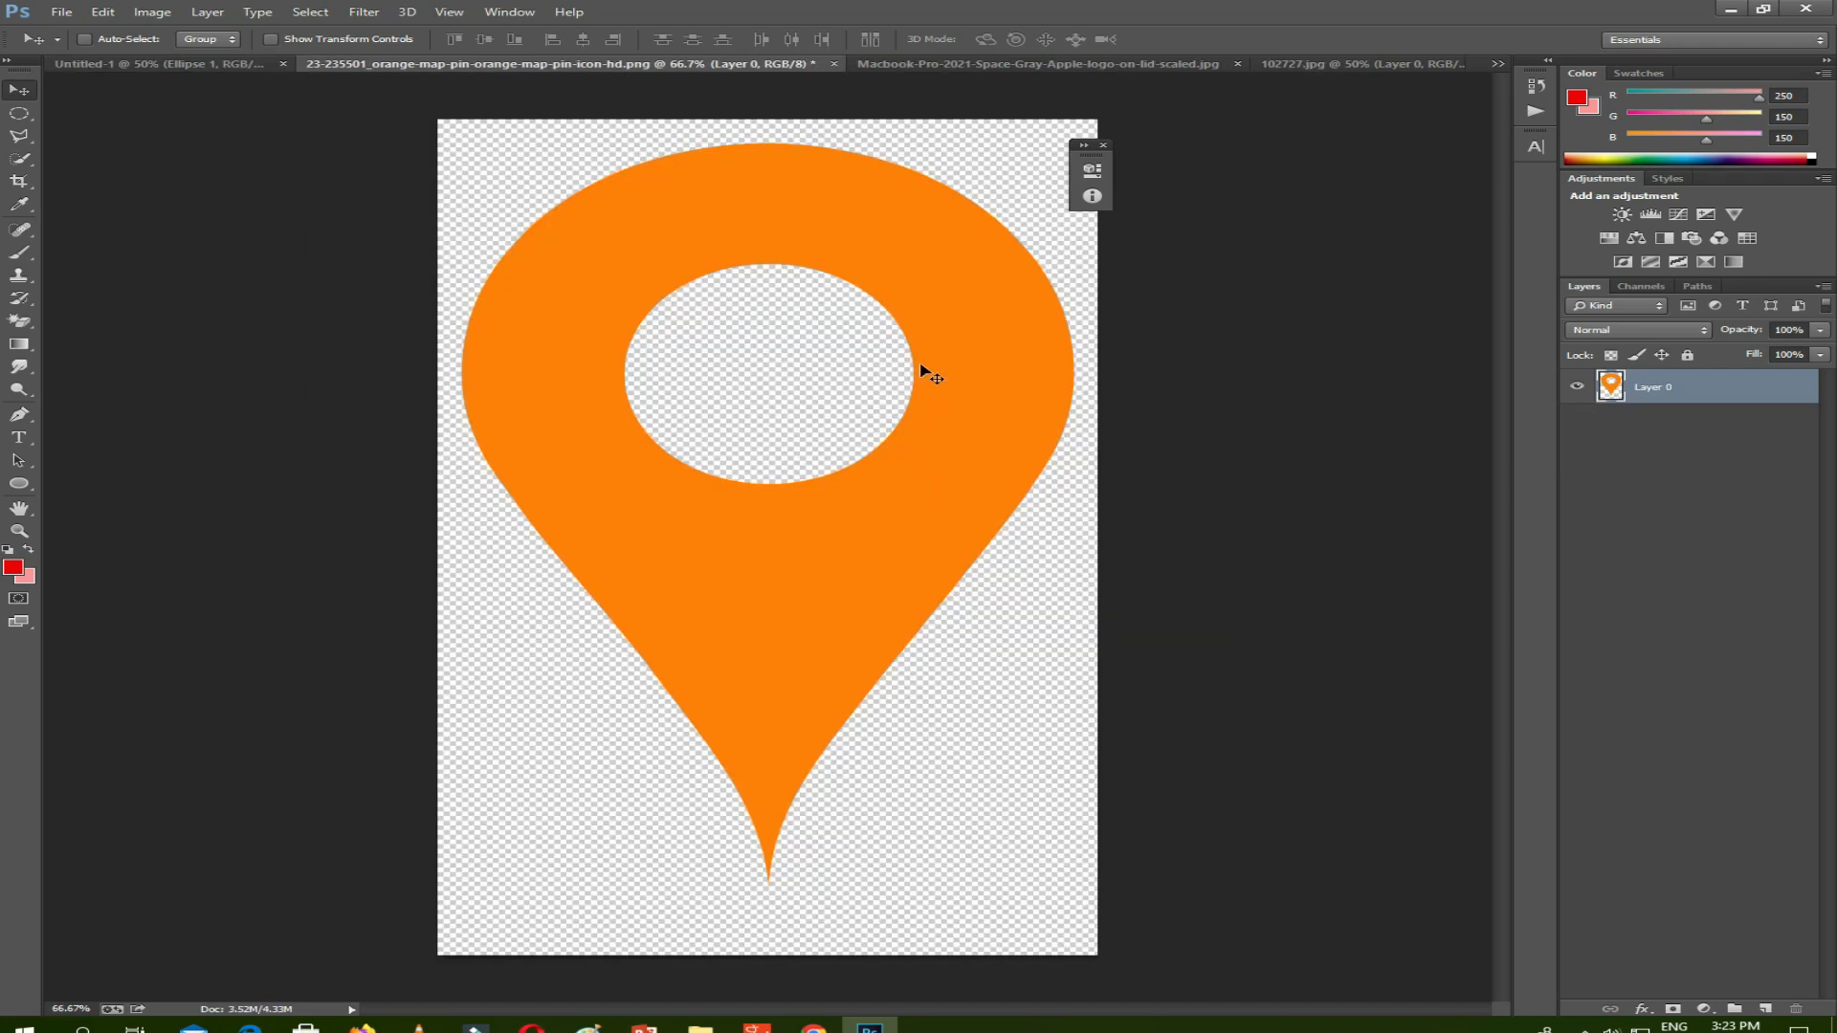
pyautogui.click(61, 11)
pyautogui.click(128, 221)
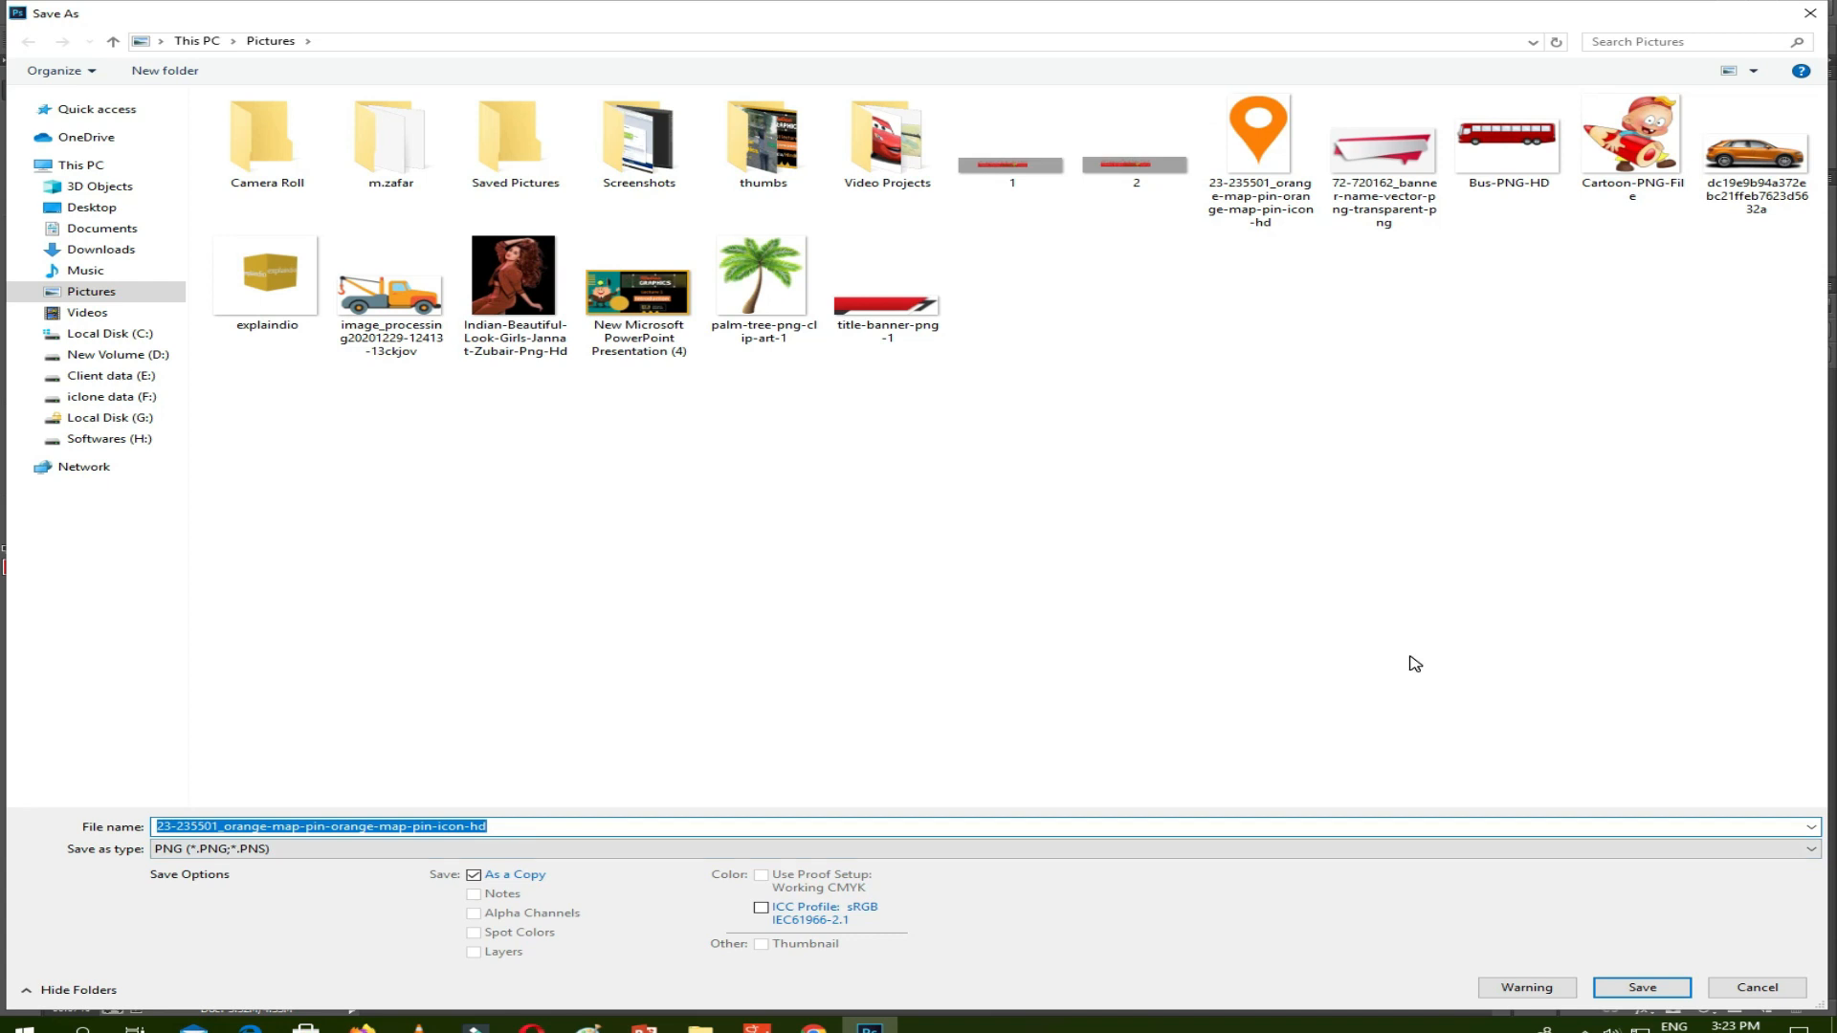
pyautogui.click(1765, 985)
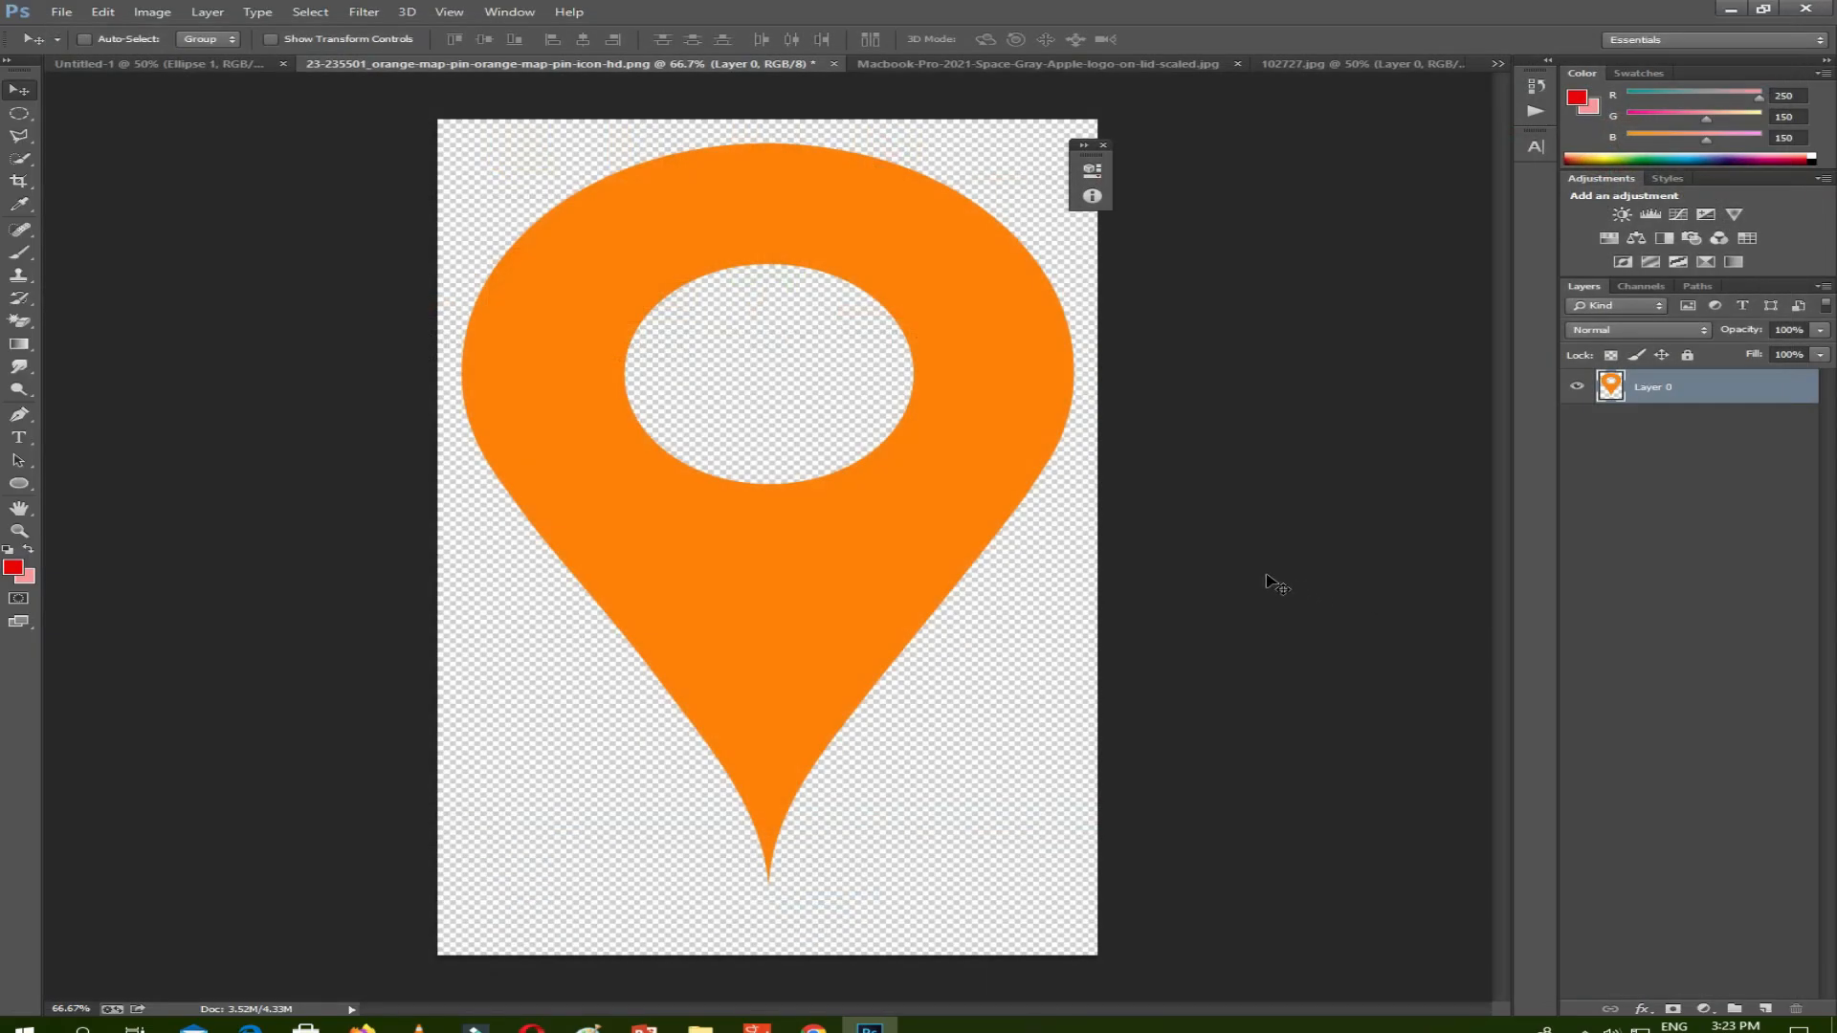